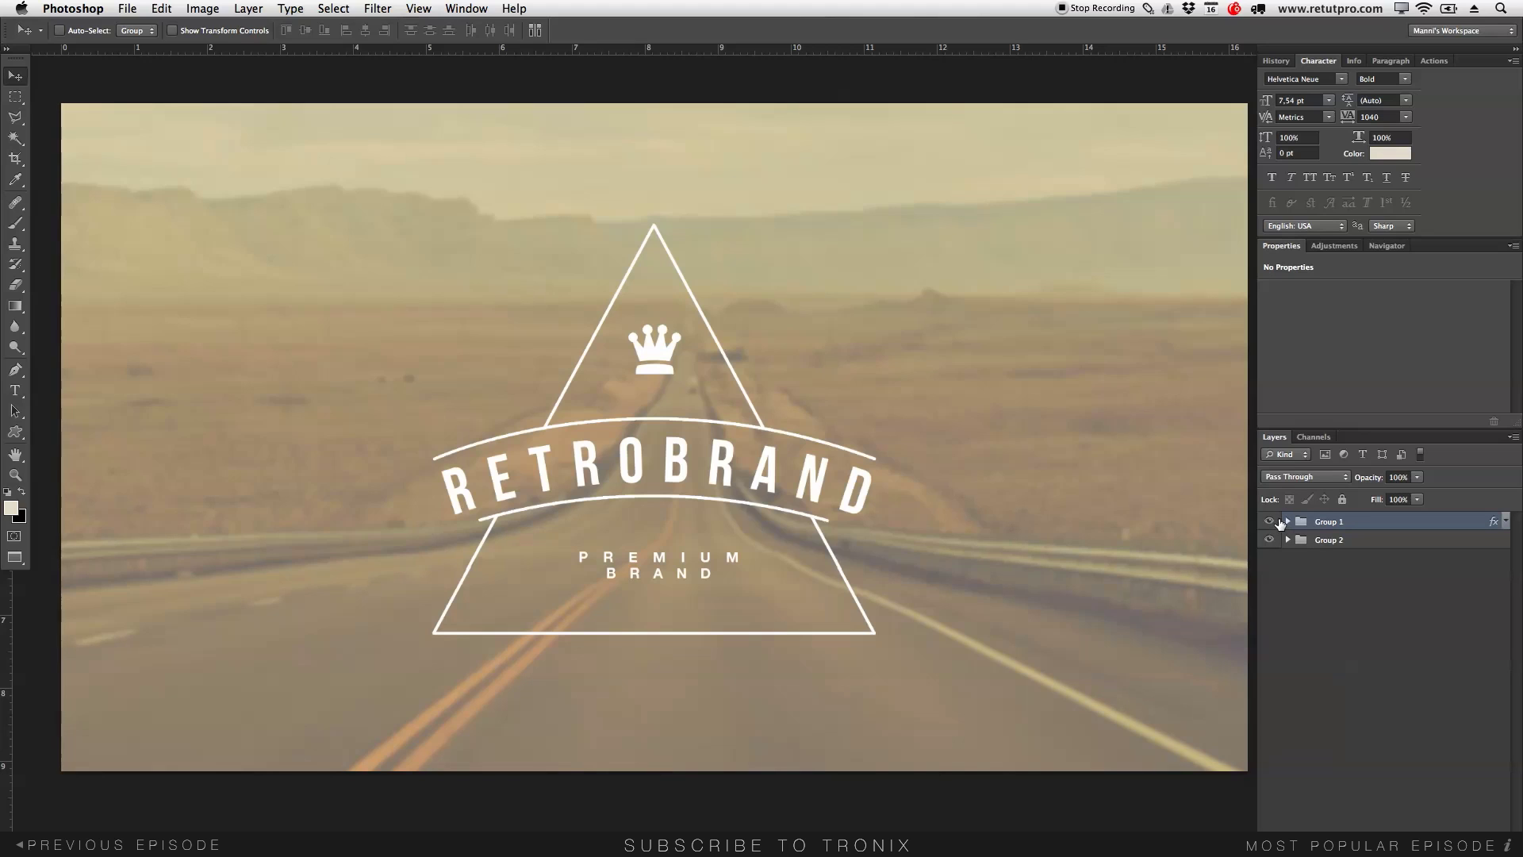
Step: Hide the emblem group and rename the two layer groups as Design and Background
{"action": "left_click", "coordinate": [1270, 522]}
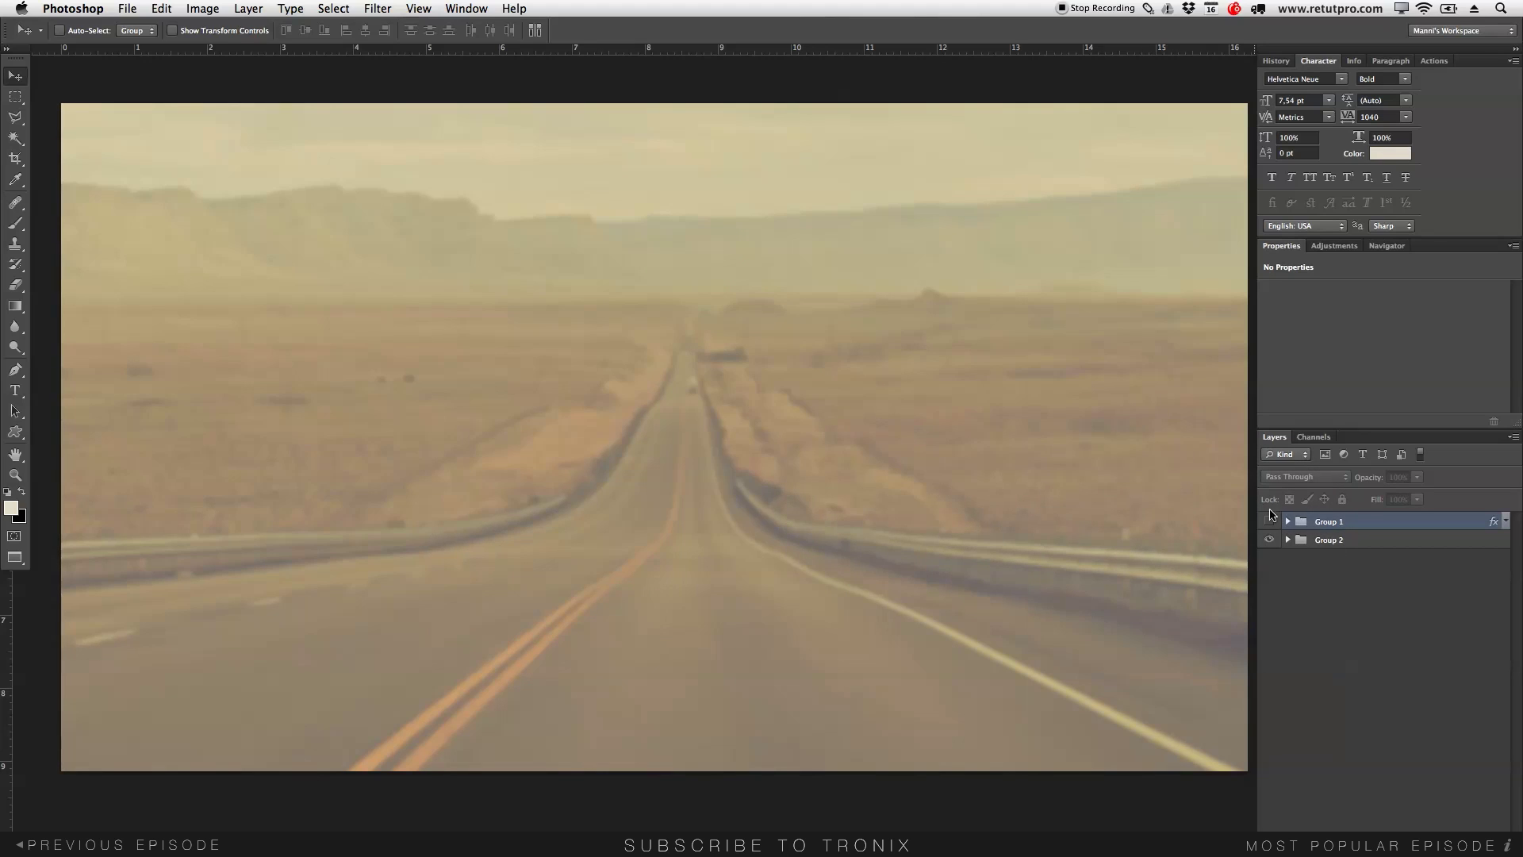
{"action": "double_click", "coordinate": [1334, 522]}
{"action": "type", "text": "D"}
{"action": "key", "text": "Return"}
{"action": "double_click", "coordinate": [1323, 542]}
{"action": "type", "text": "Background"}
{"action": "key", "text": "Return"}
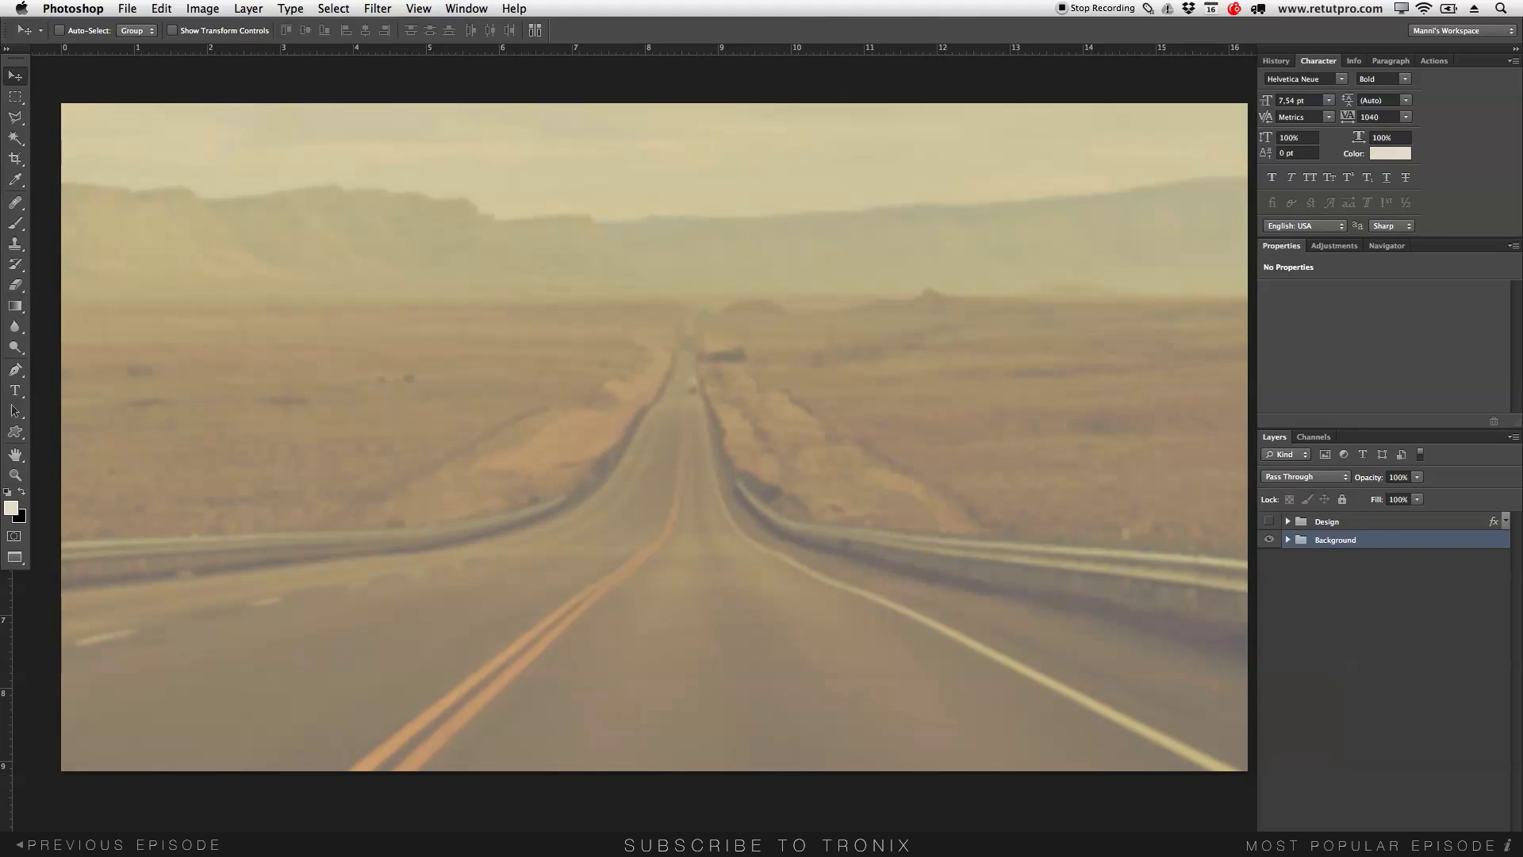
Step: Expand the Background group and set the opacity of Layer 4, the road photo, to 51%
{"action": "left_click", "coordinate": [1288, 539]}
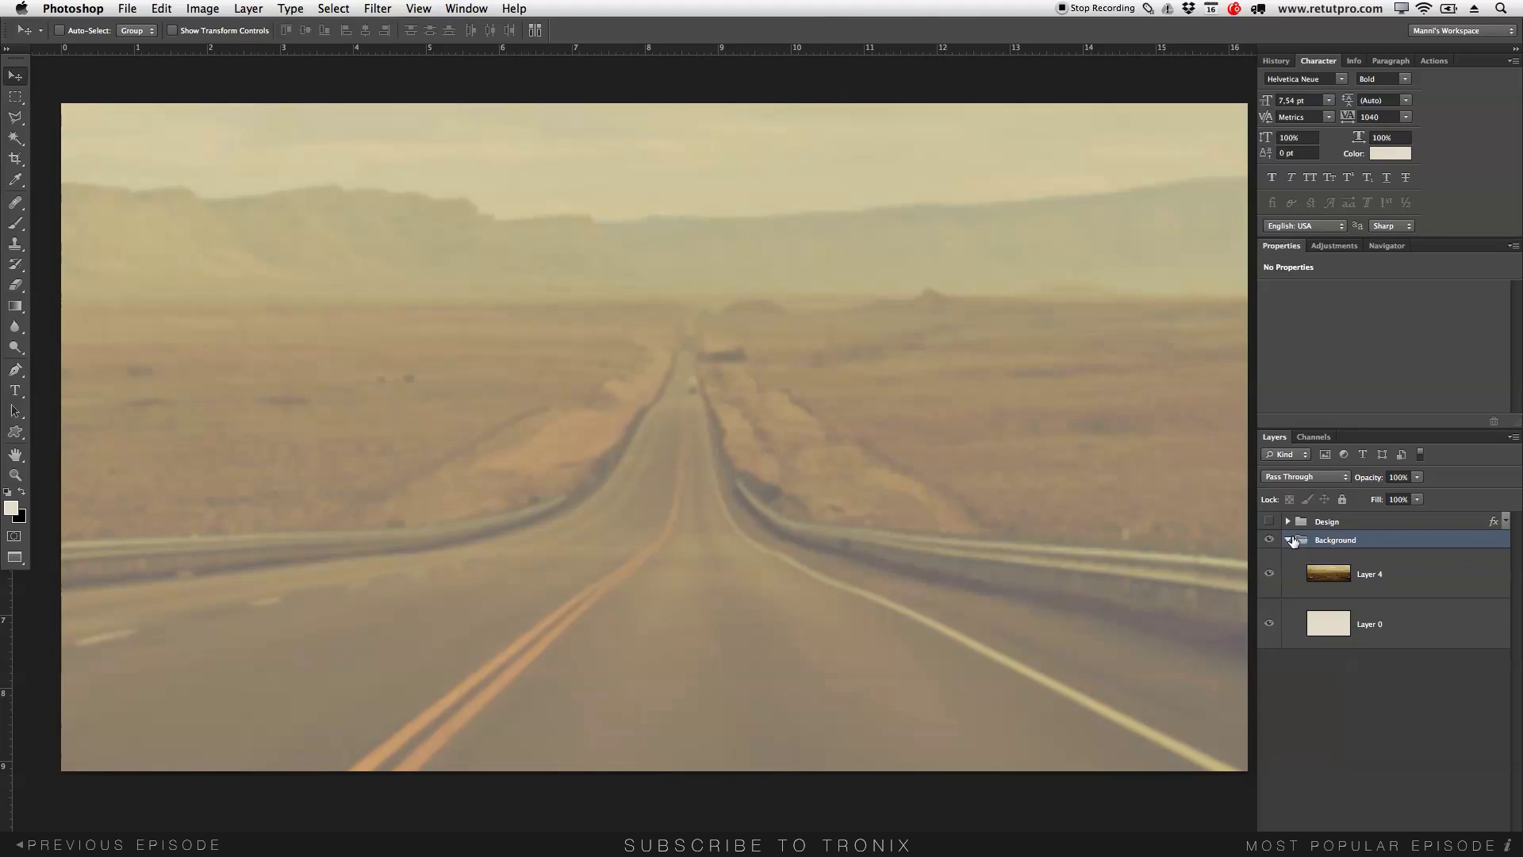
{"action": "left_click", "coordinate": [1380, 575]}
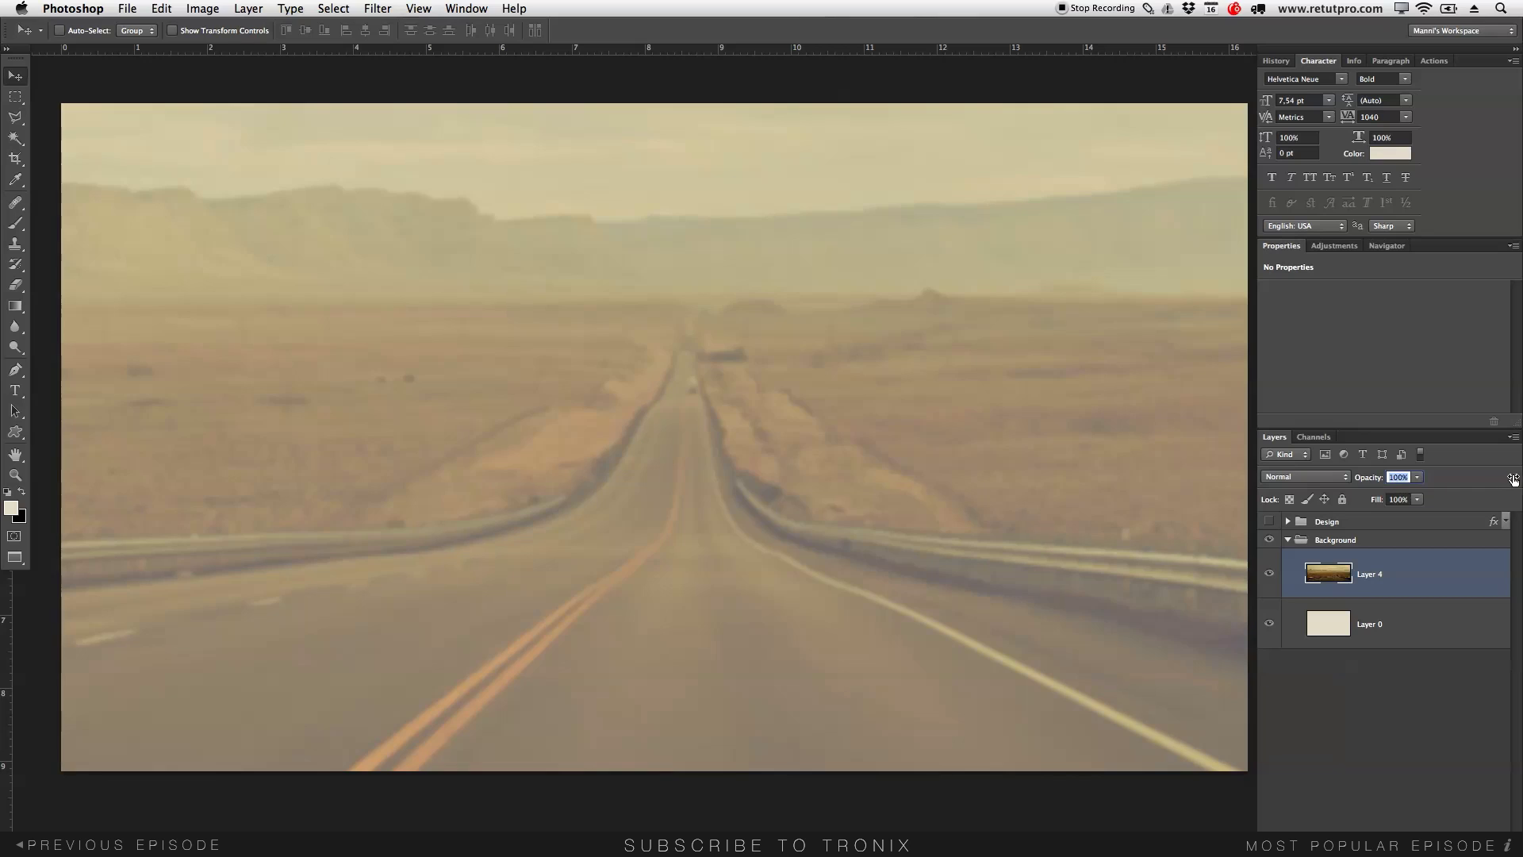
{"action": "key", "text": "0"}
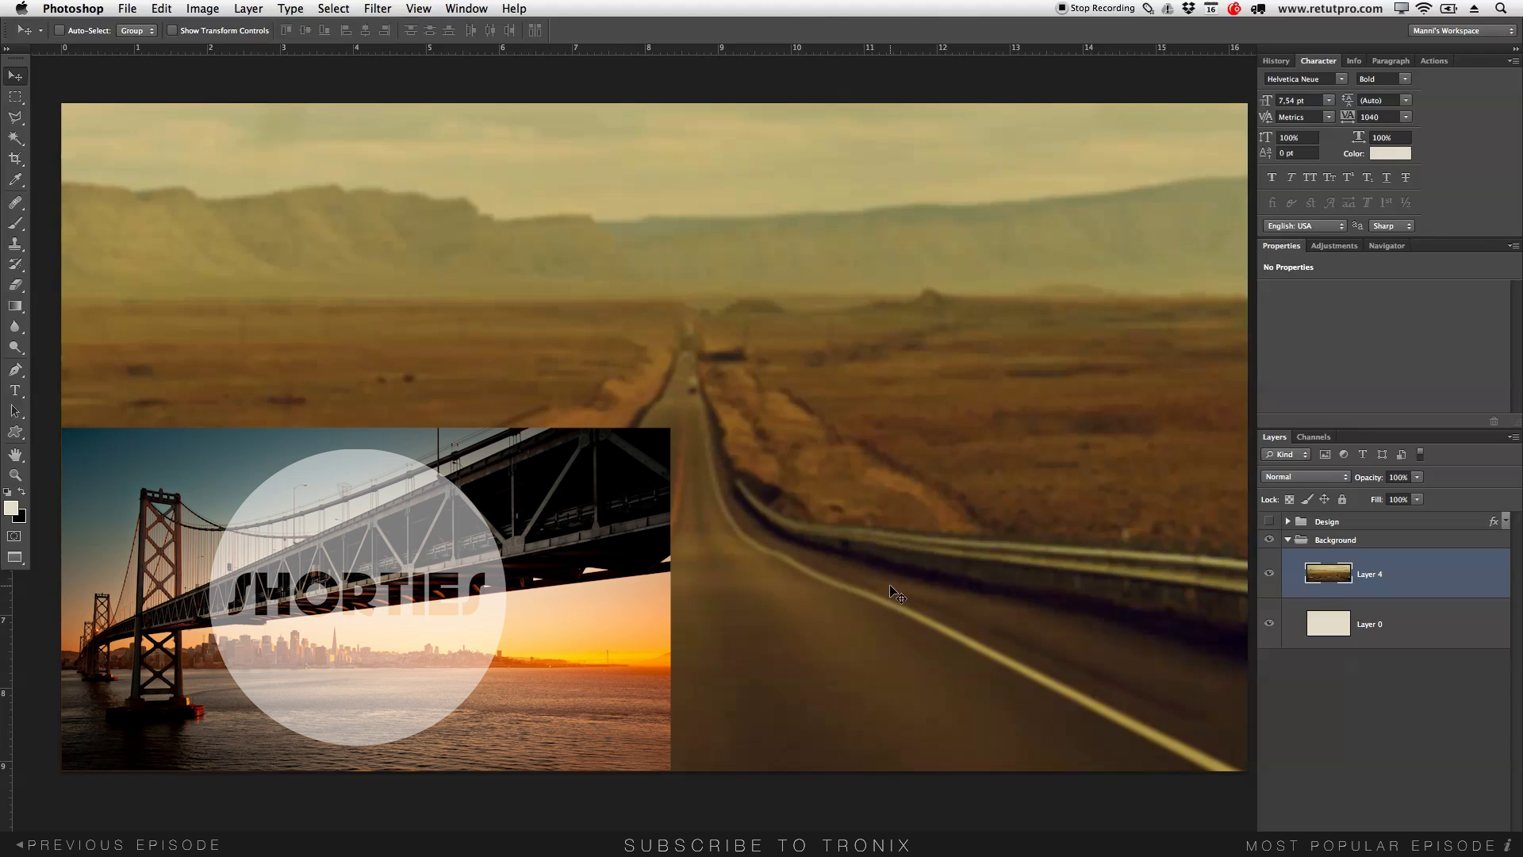
{"action": "left_click_drag", "start_coordinate": [1373, 482], "coordinate": [1339, 479]}
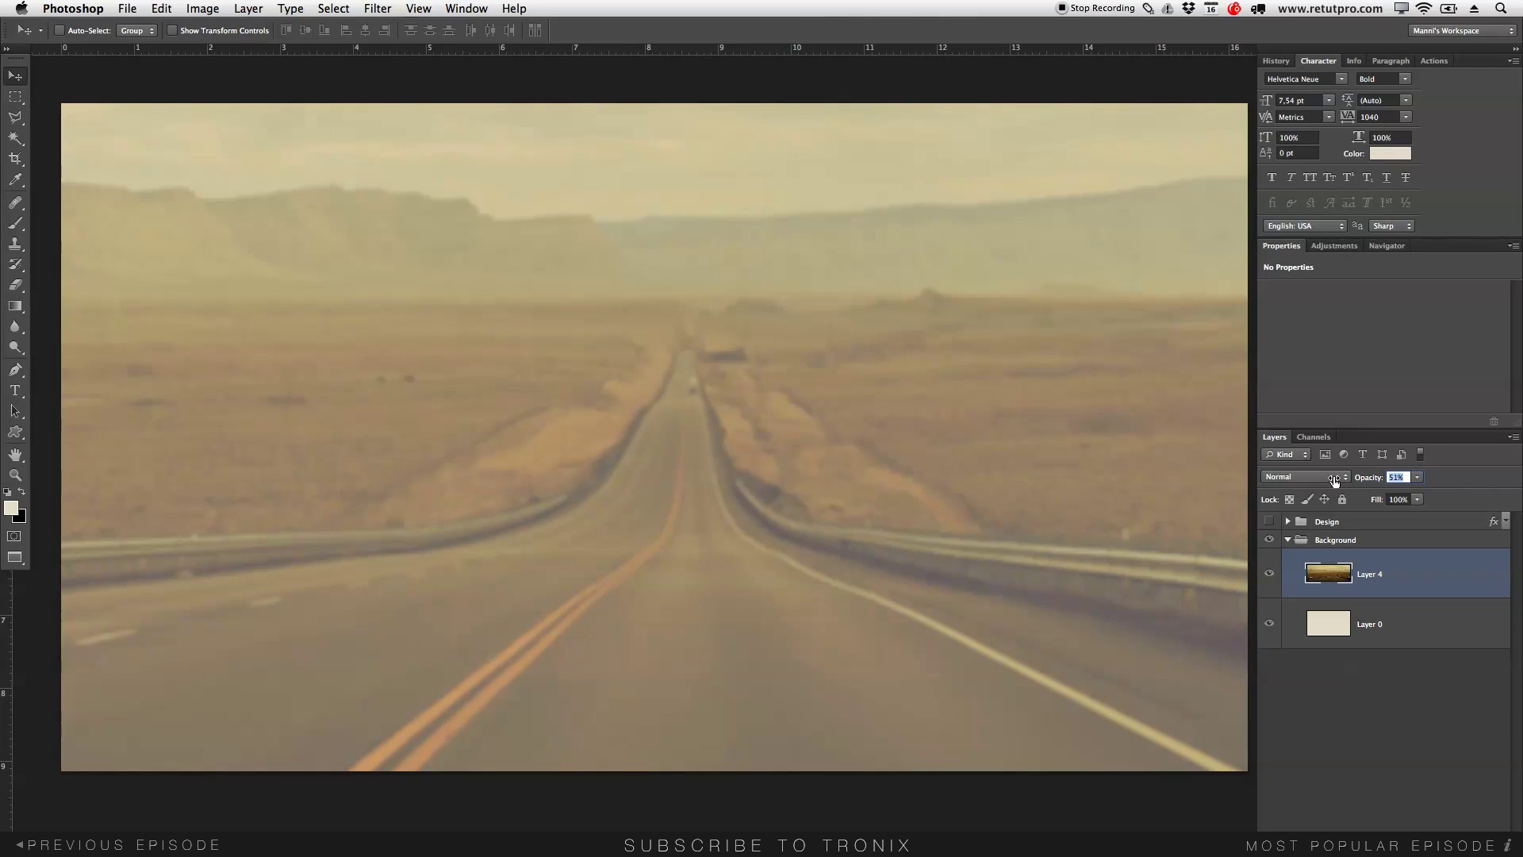
{"action": "key", "text": "Return"}
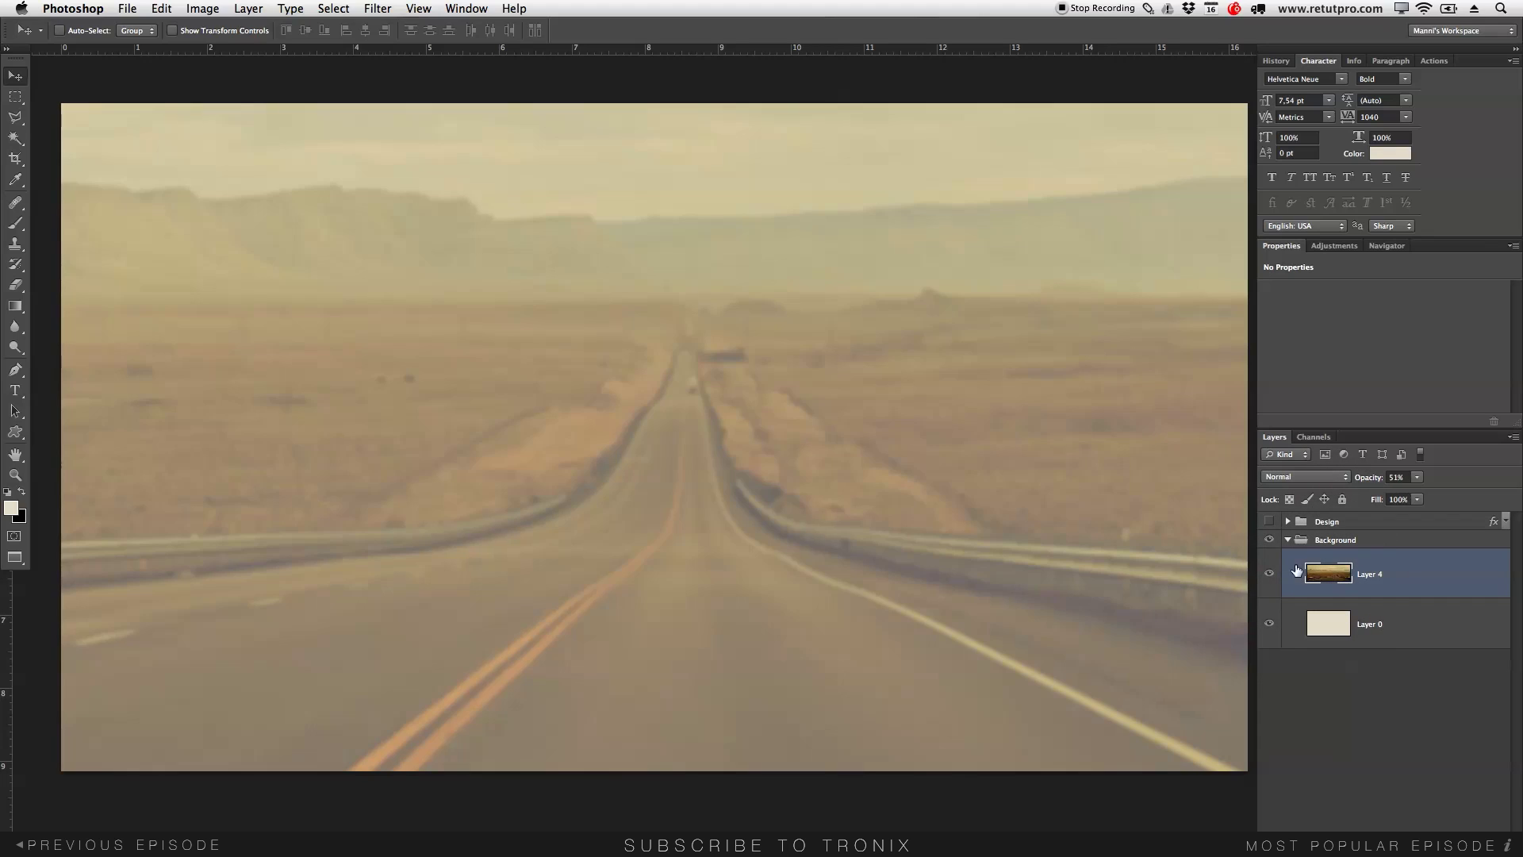
Step: Hide Layer 4, select the plain Layer 0 and check the hex code of the foreground color
{"action": "left_click", "coordinate": [1270, 573]}
{"action": "left_click", "coordinate": [1424, 633]}
{"action": "left_click", "coordinate": [1413, 633]}
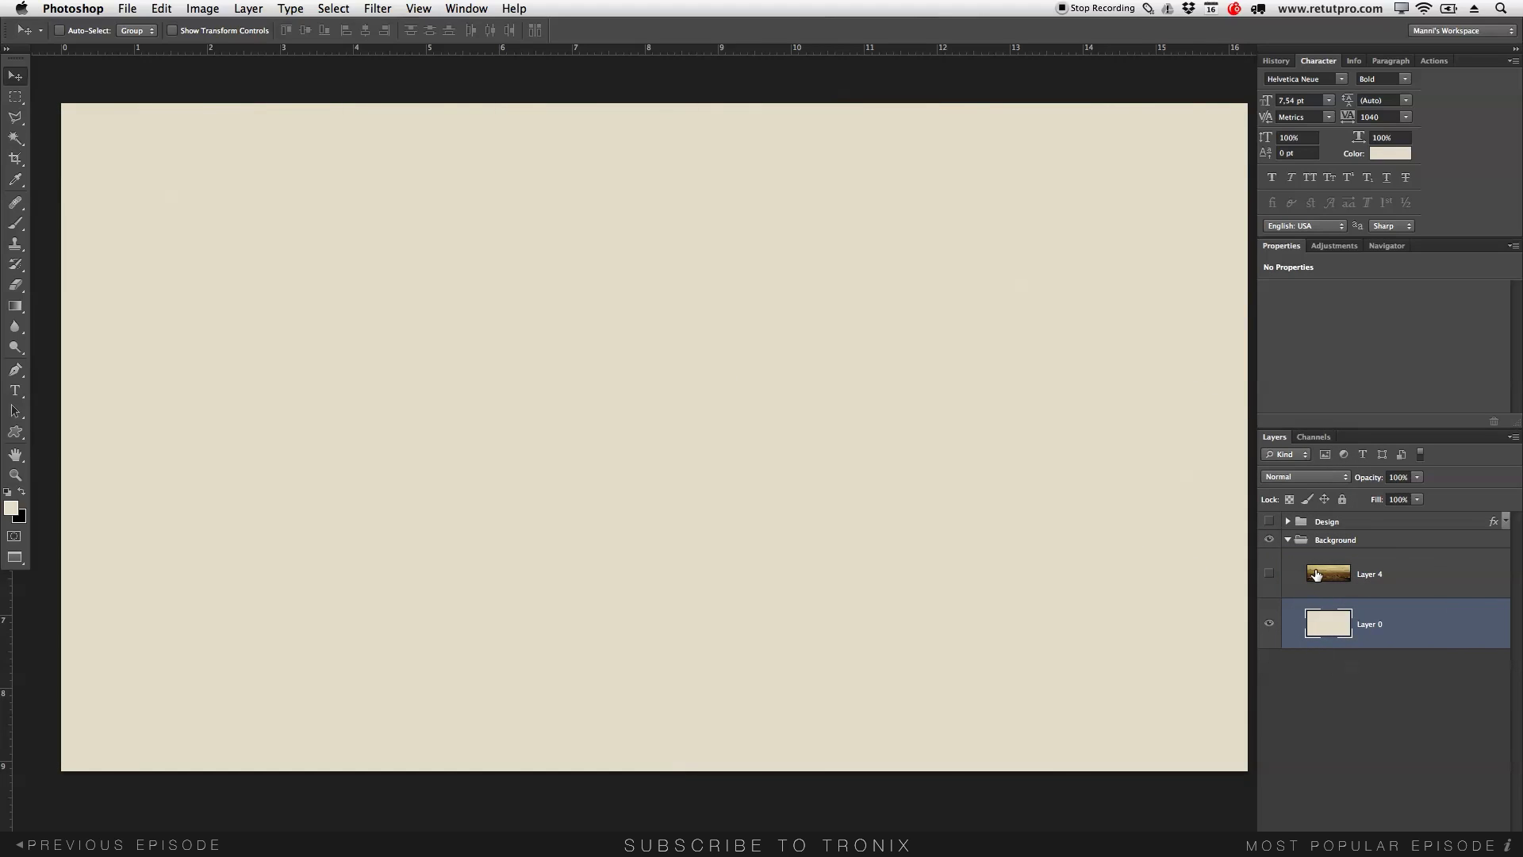
{"action": "left_click", "coordinate": [12, 513]}
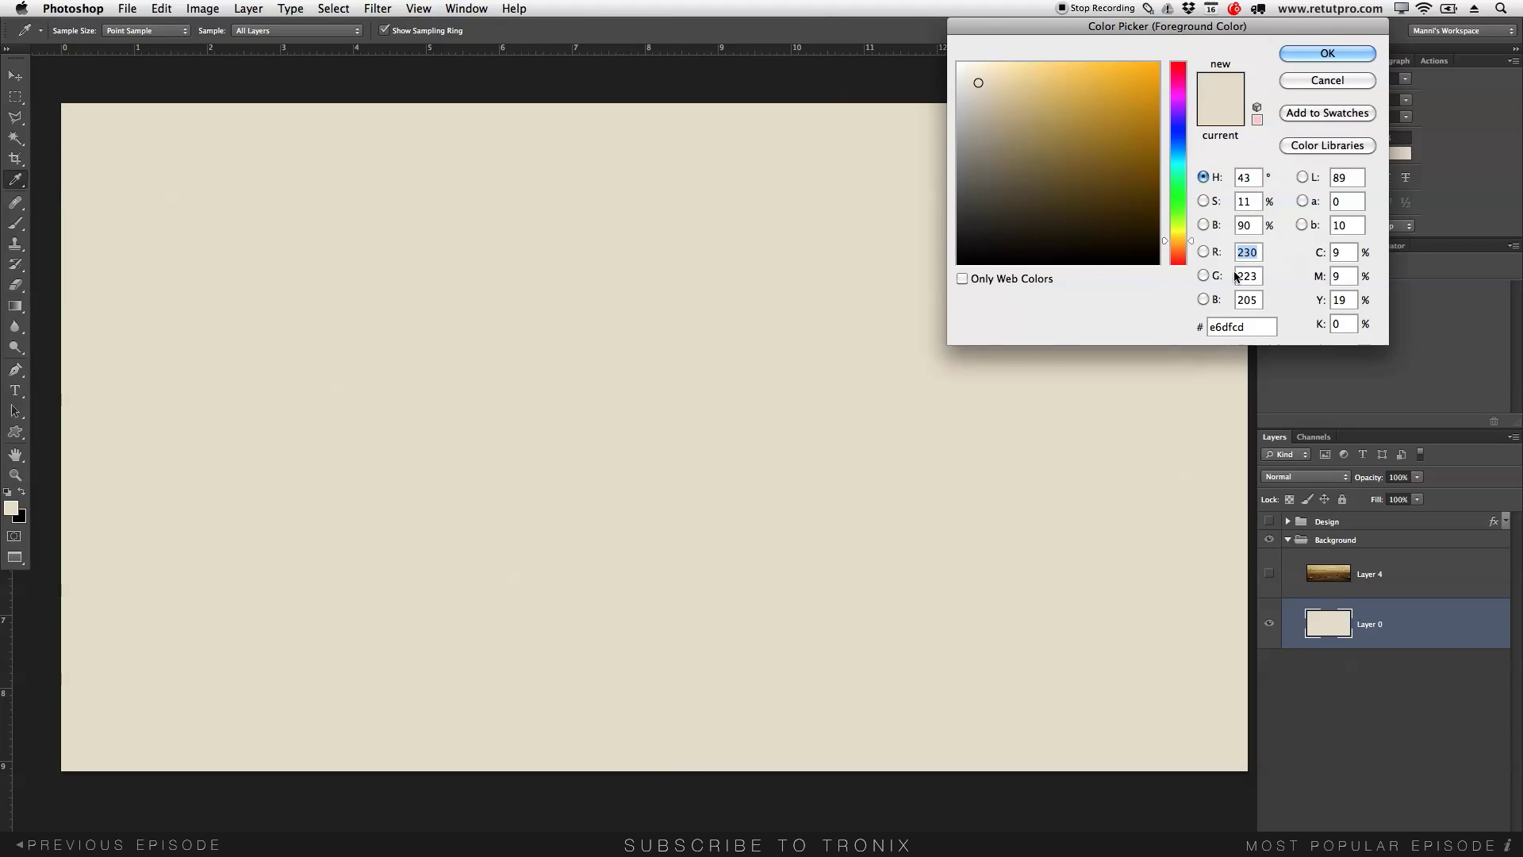
{"action": "double_click", "coordinate": [1235, 330]}
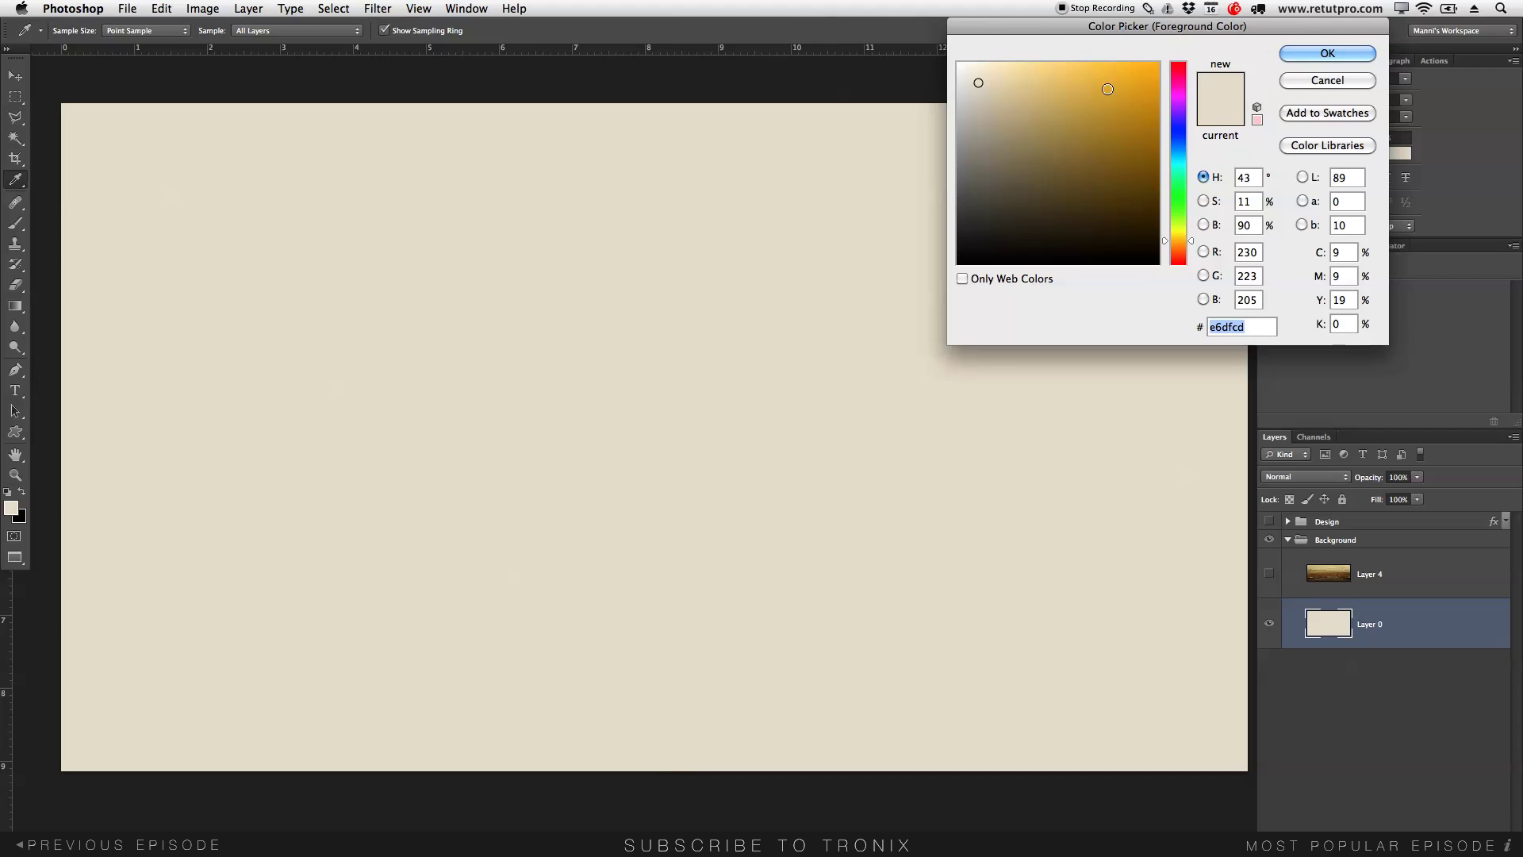
{"action": "left_click", "coordinate": [1318, 55]}
{"action": "key", "text": "v"}
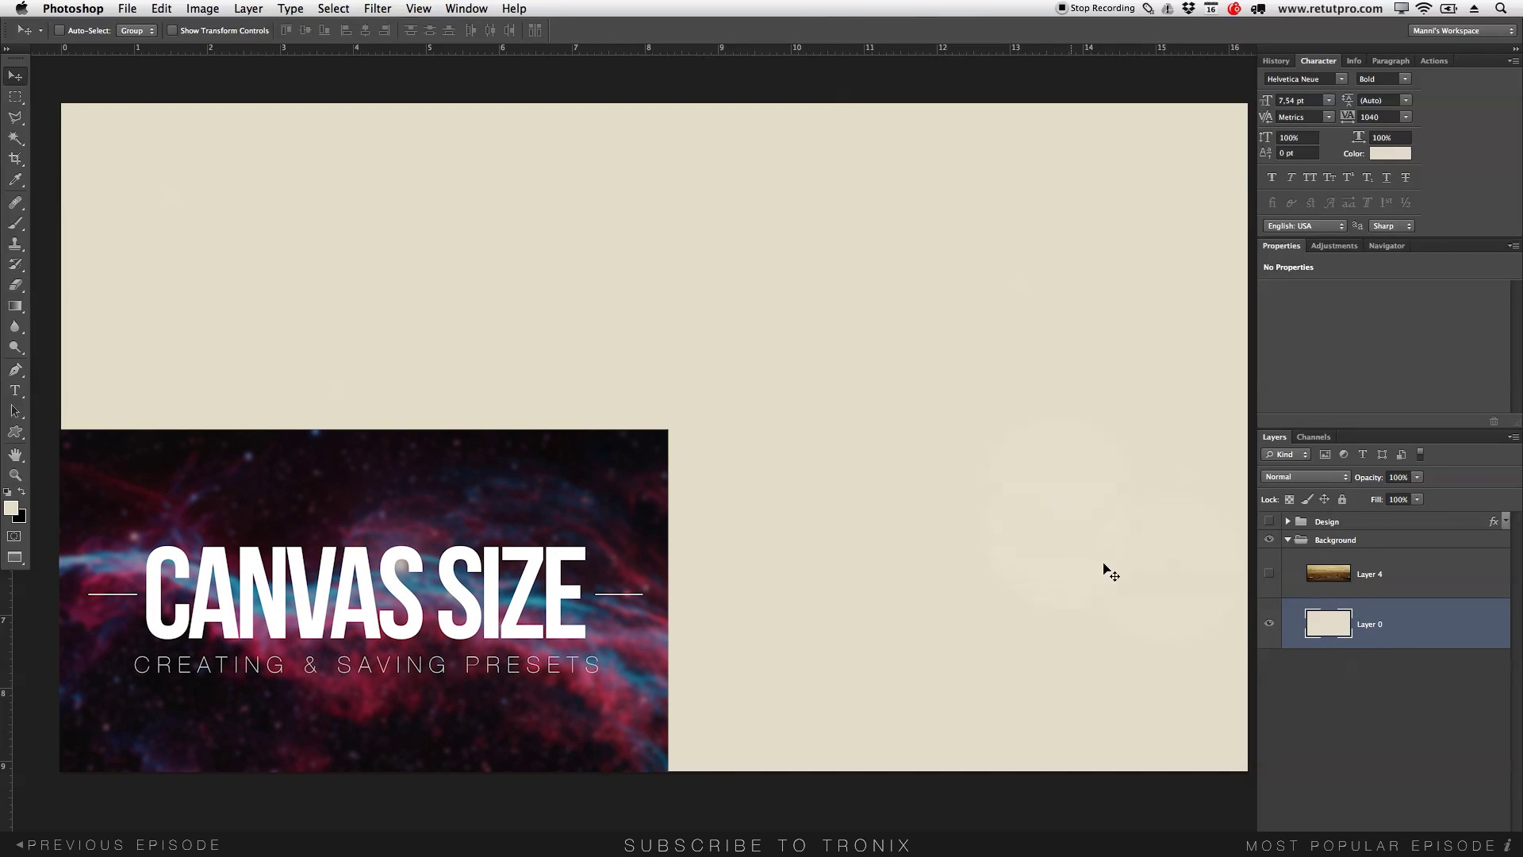
Step: Show Layer 4, collapse the Background group and briefly preview the Design group over the photo
{"action": "left_click", "coordinate": [1269, 573]}
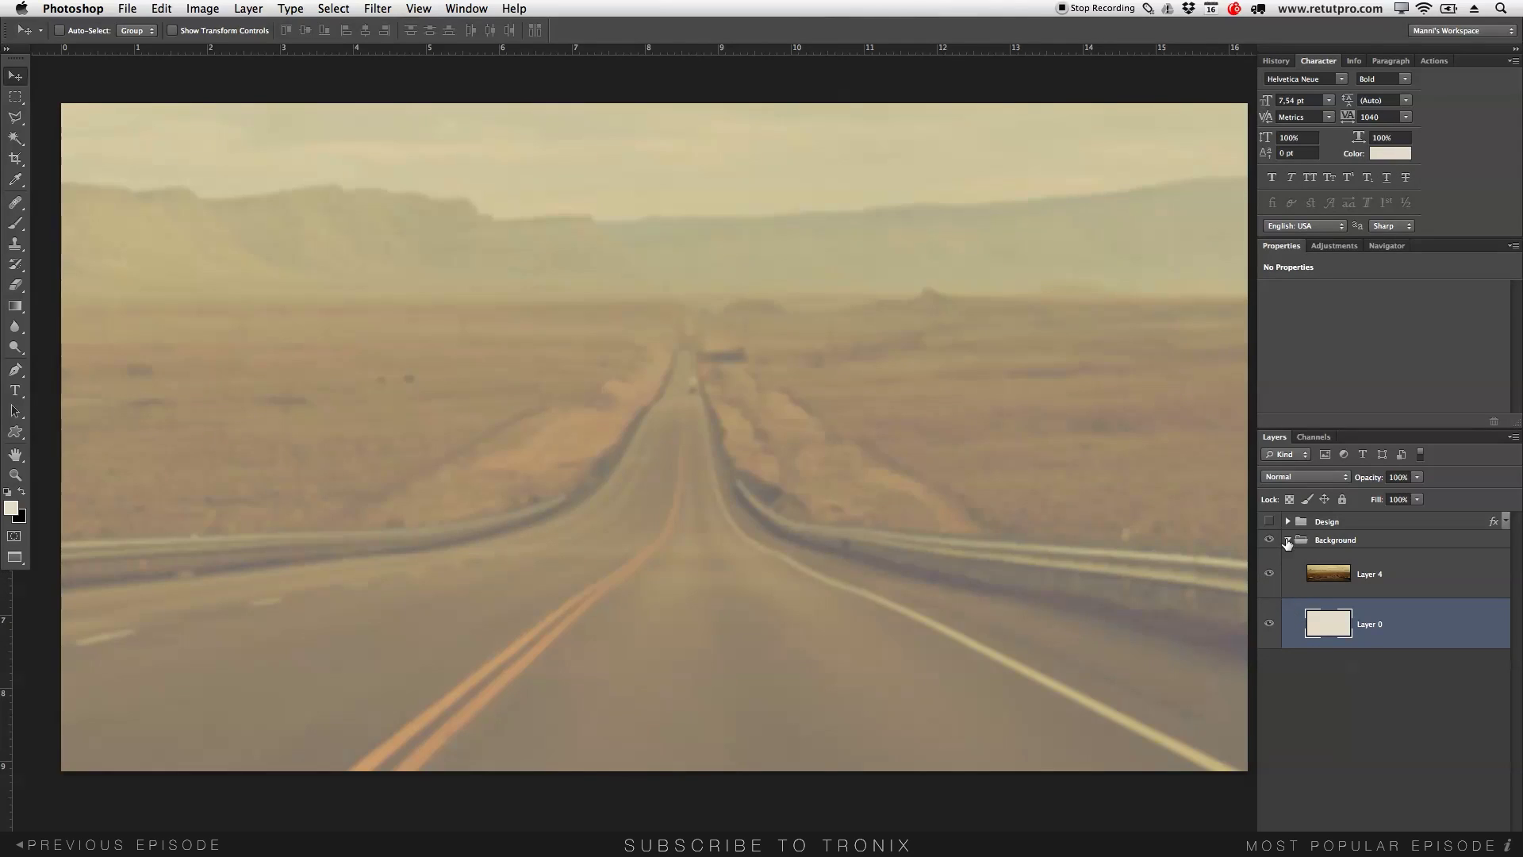
{"action": "left_click", "coordinate": [1287, 540]}
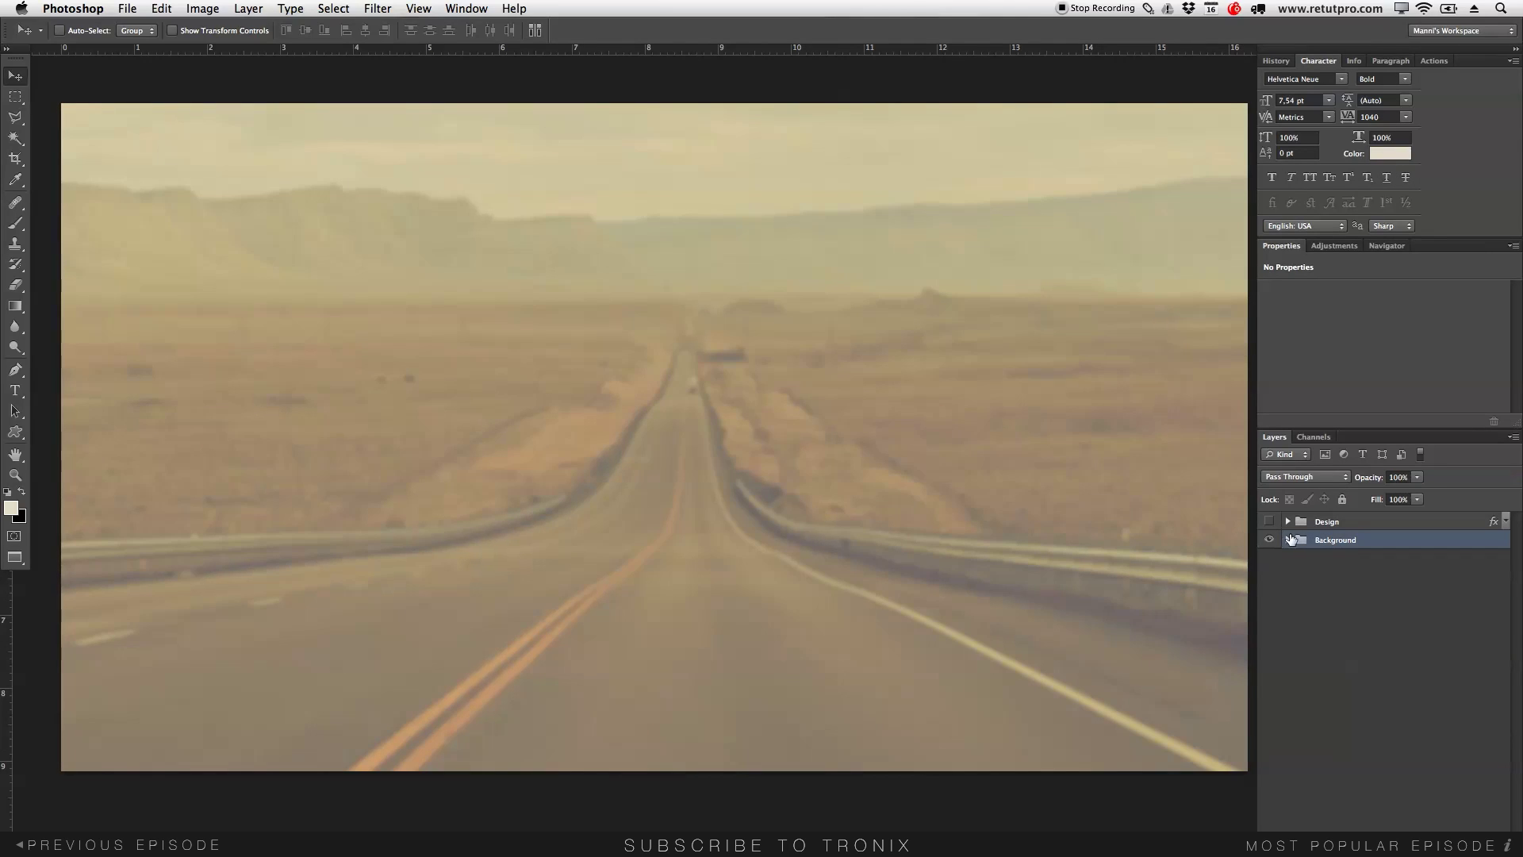
{"action": "left_click", "coordinate": [1270, 522]}
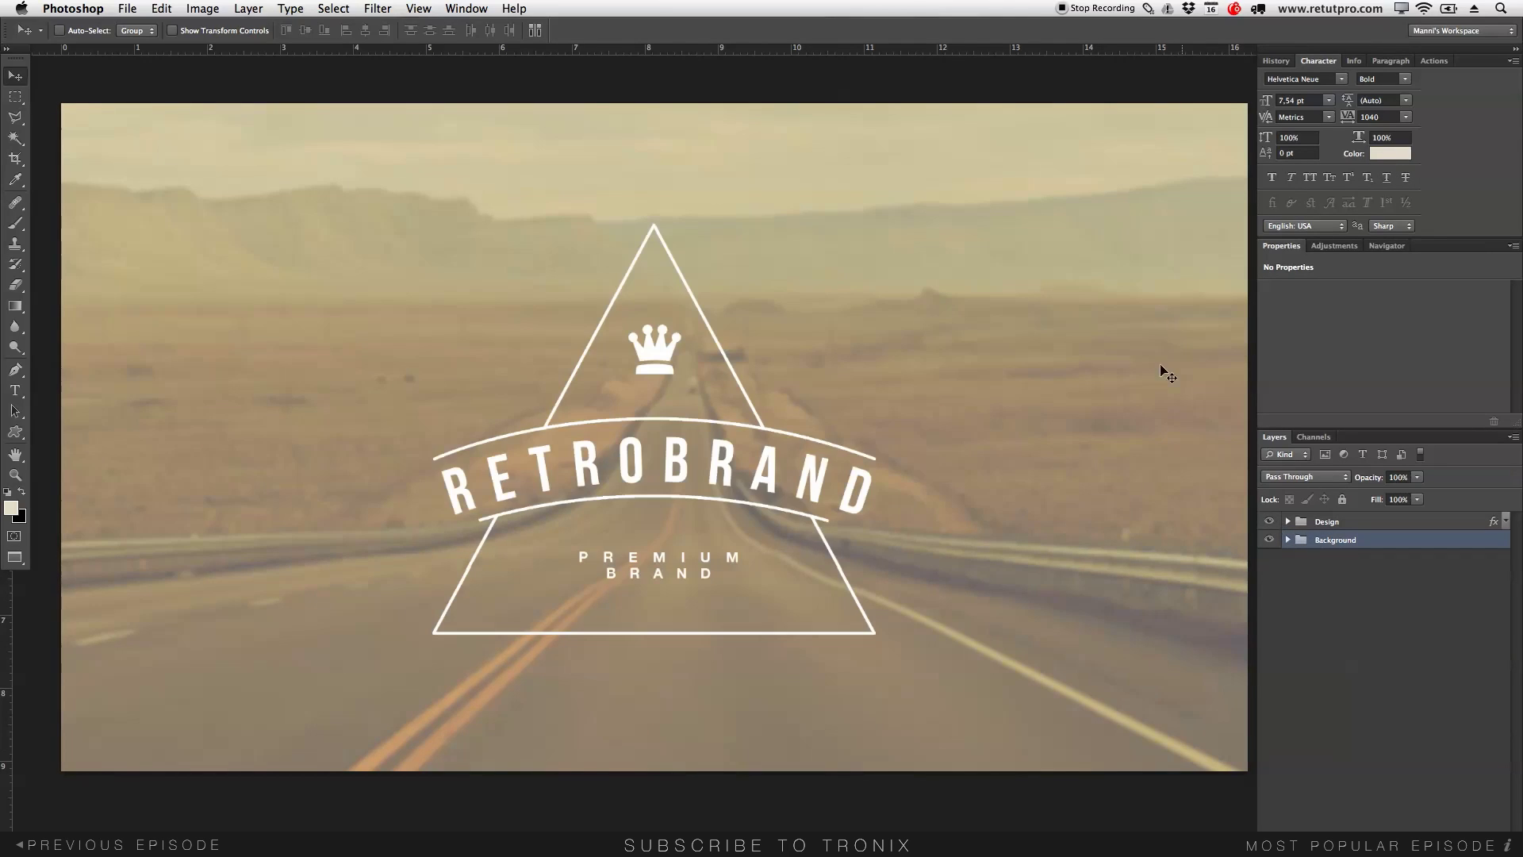
{"action": "left_click", "coordinate": [1271, 522]}
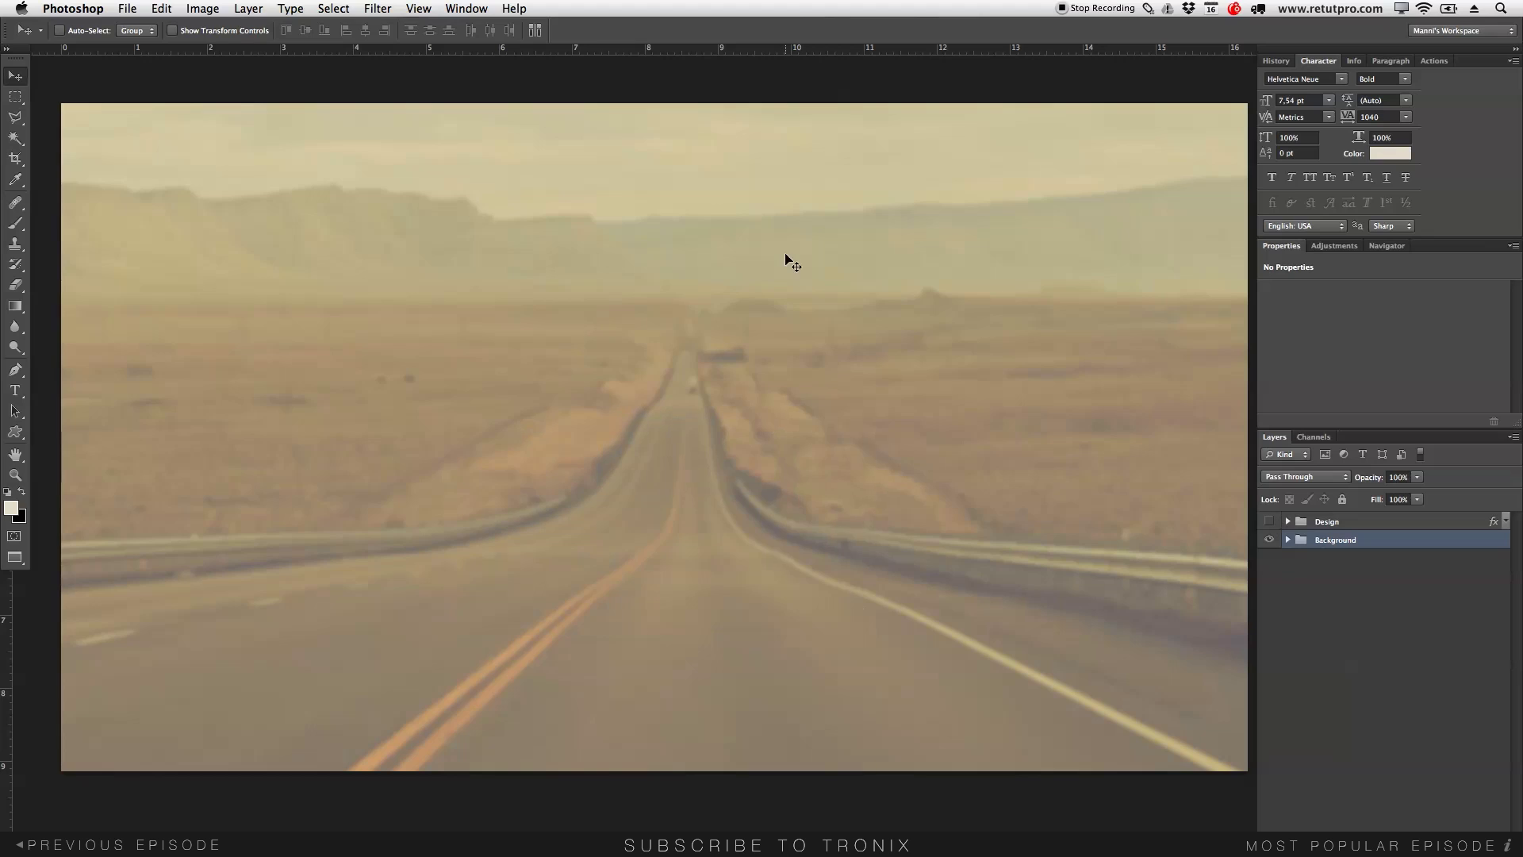
Step: Add a new horizontal guide at 50% of the canvas height
{"action": "left_click", "coordinate": [419, 7]}
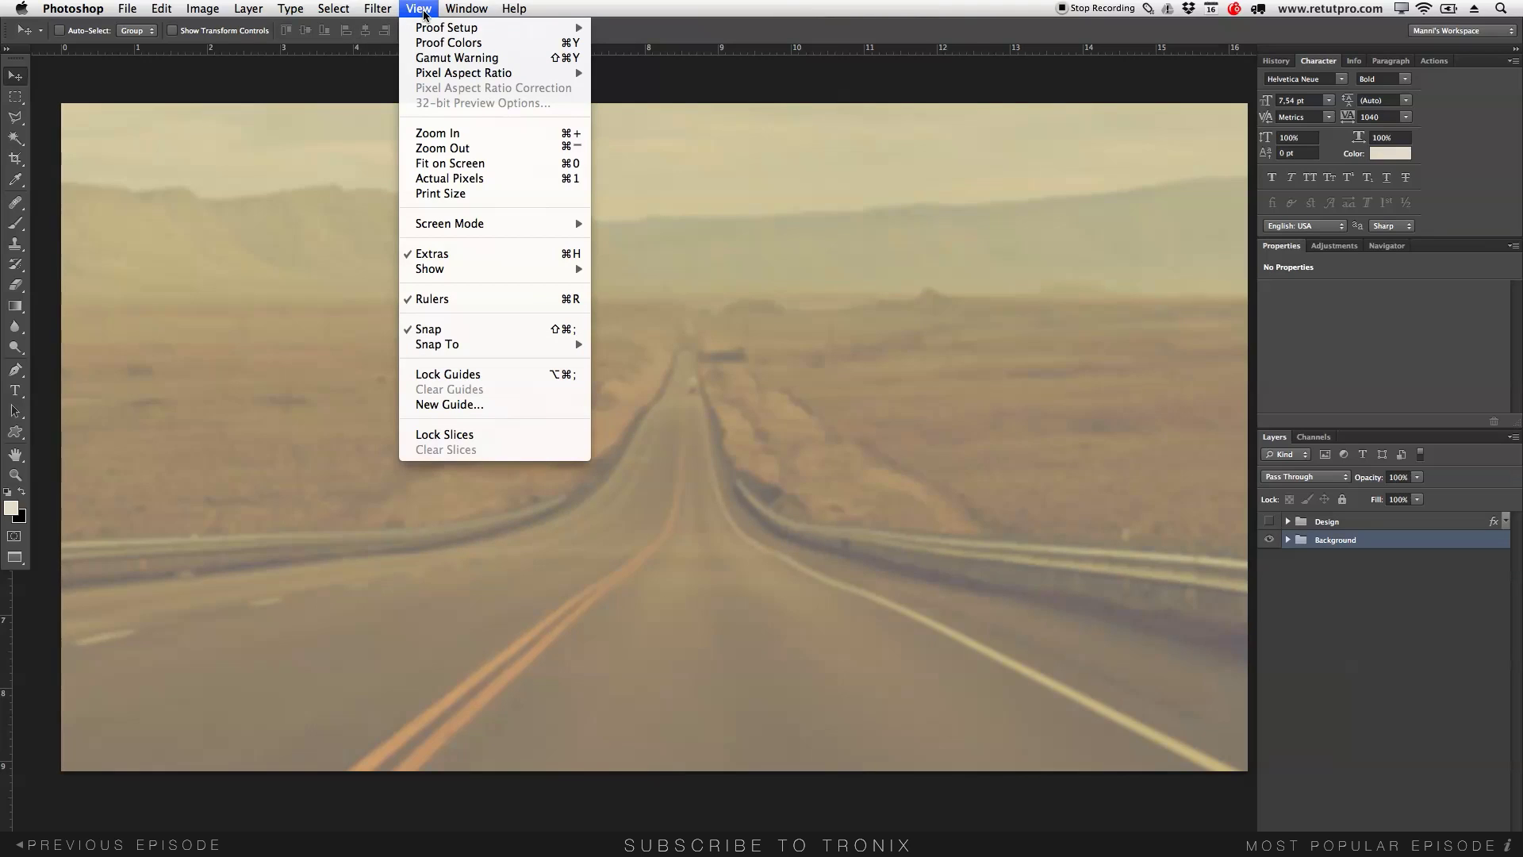
{"action": "left_click", "coordinate": [449, 406]}
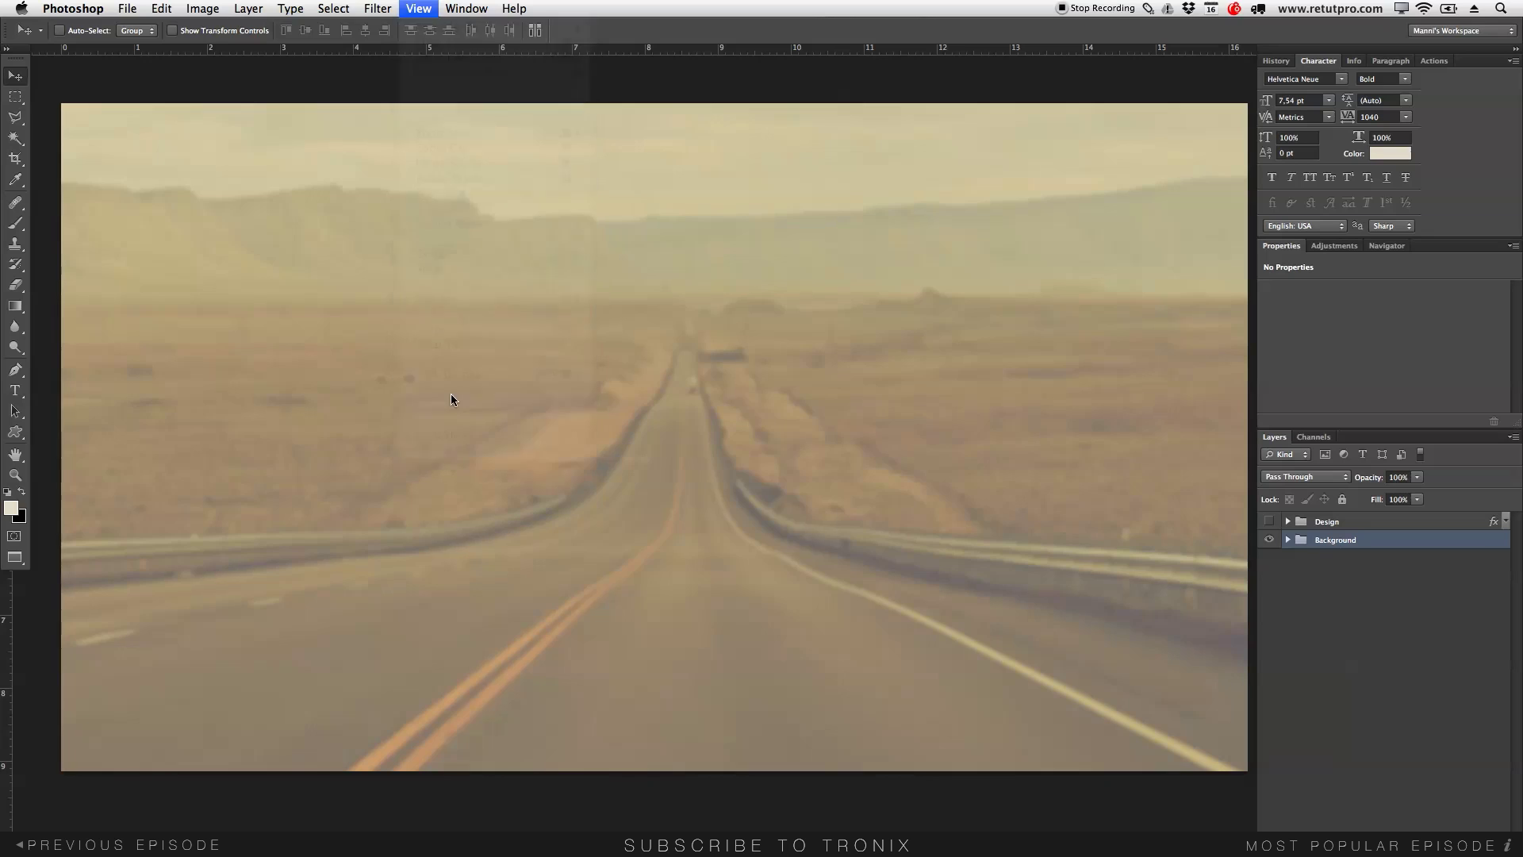
{"action": "left_click", "coordinate": [495, 540]}
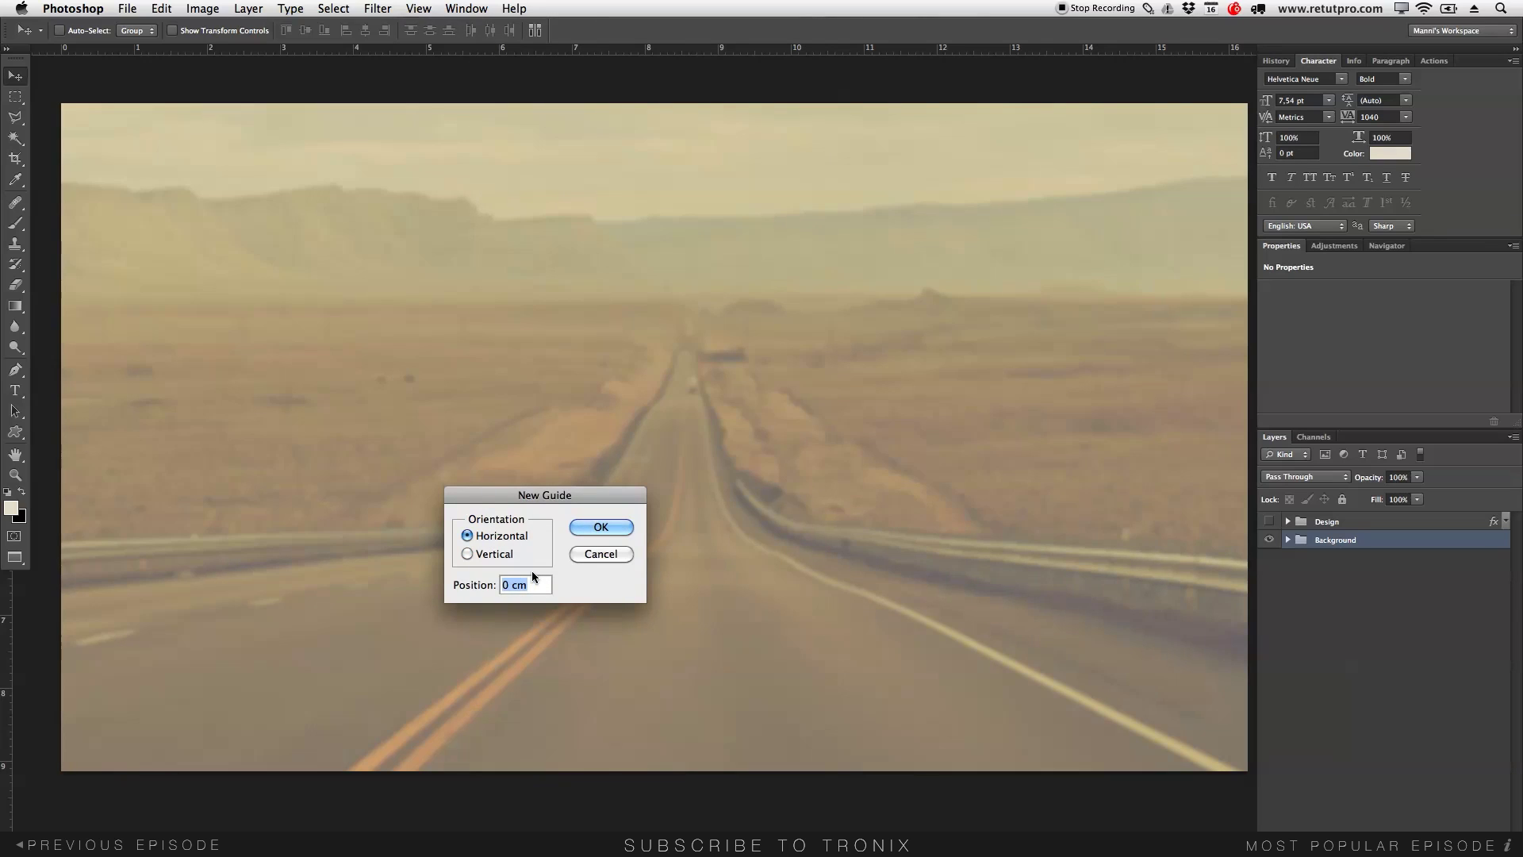
{"action": "type", "text": "50%"}
{"action": "left_click", "coordinate": [603, 530]}
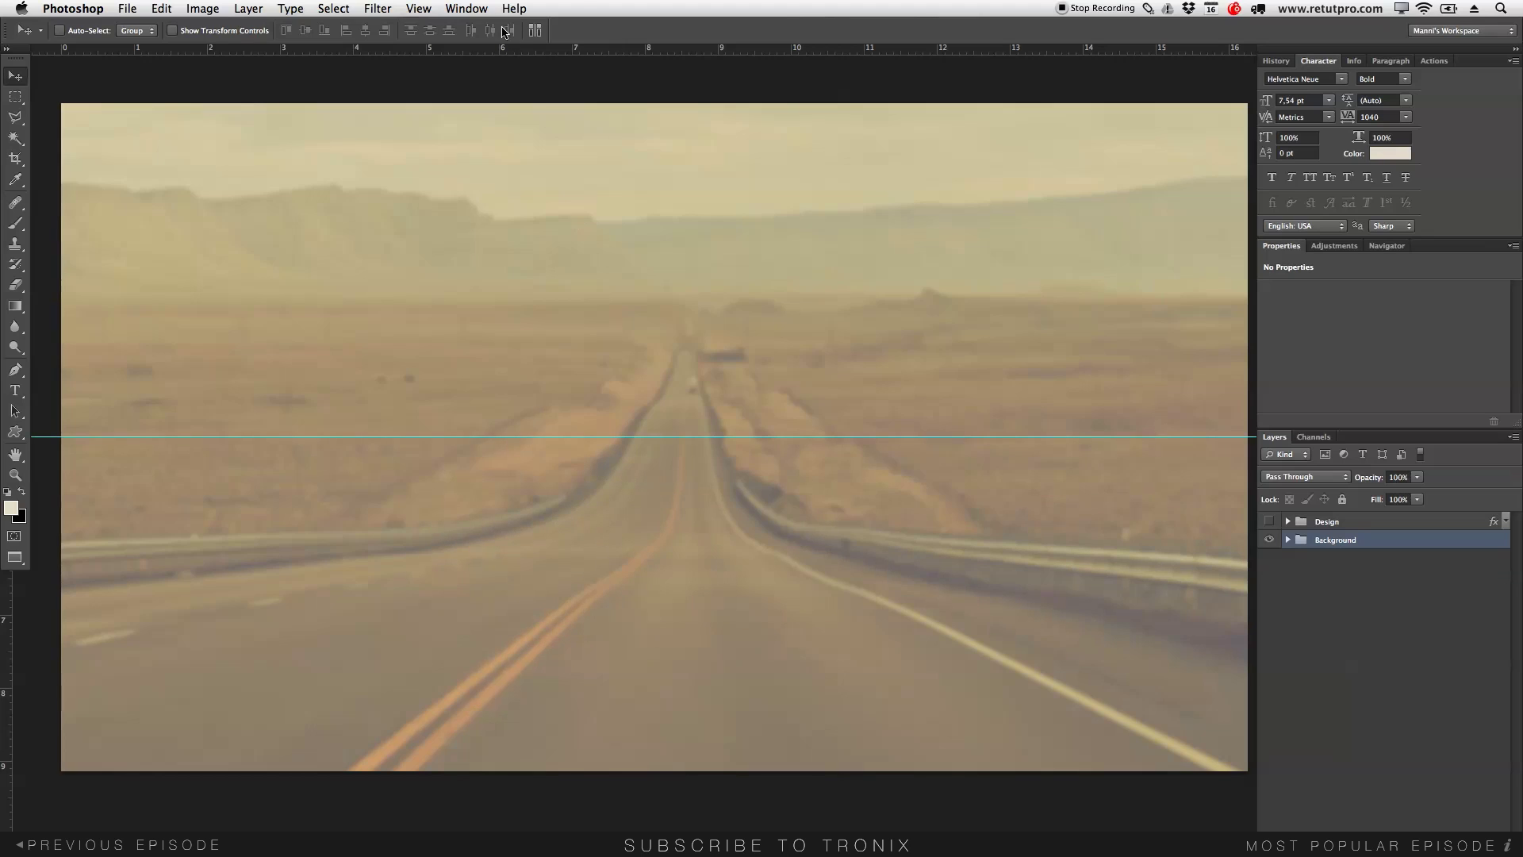
Step: Add a new vertical guide at 50% of the canvas width
{"action": "left_click", "coordinate": [460, 6]}
{"action": "mouse_move", "coordinate": [419, 8]}
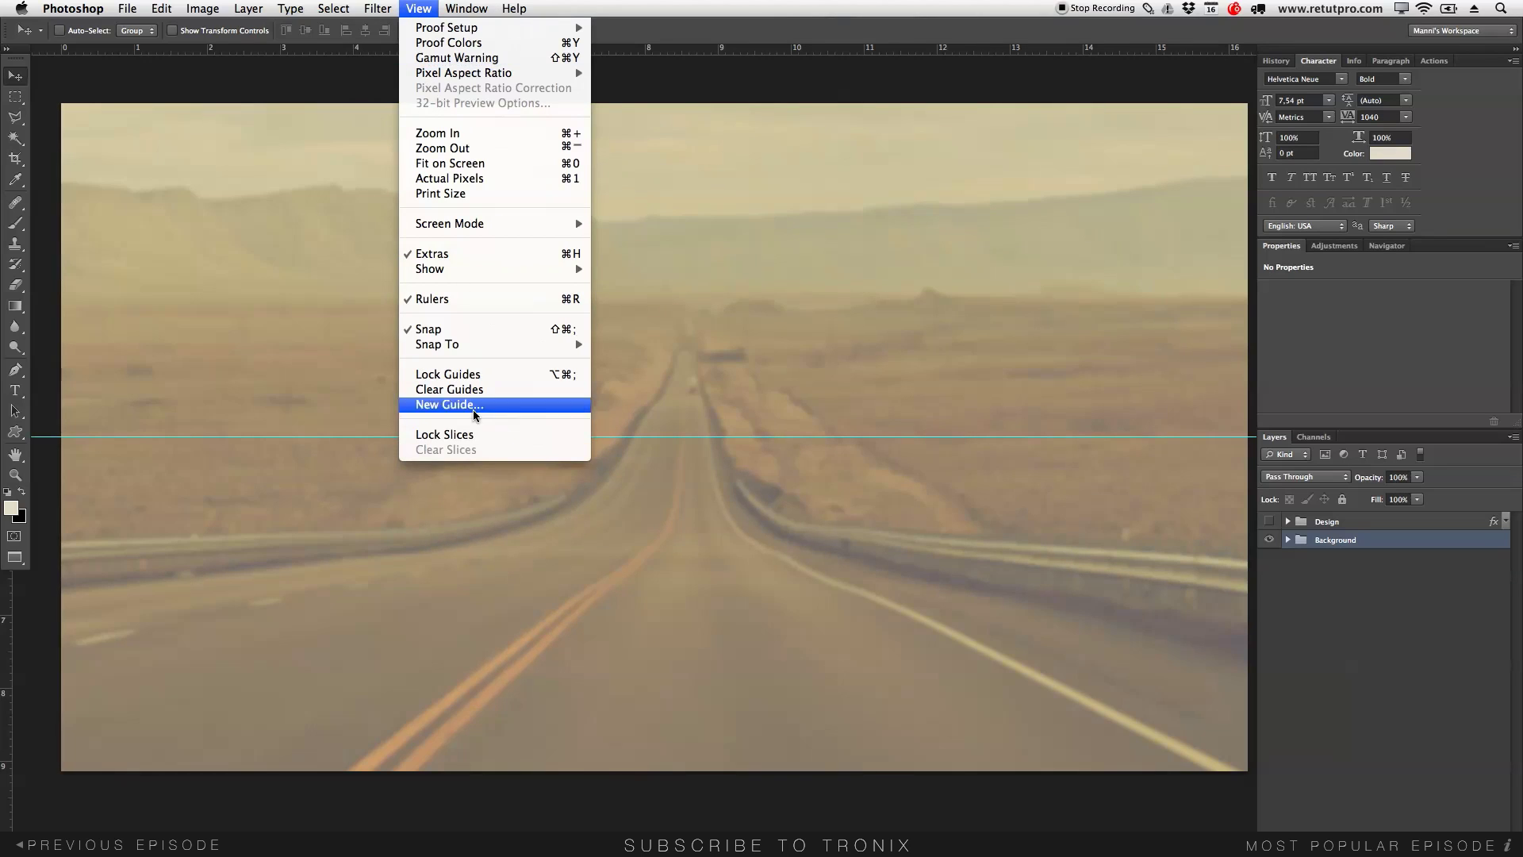
{"action": "left_click", "coordinate": [476, 404]}
{"action": "left_click", "coordinate": [494, 554]}
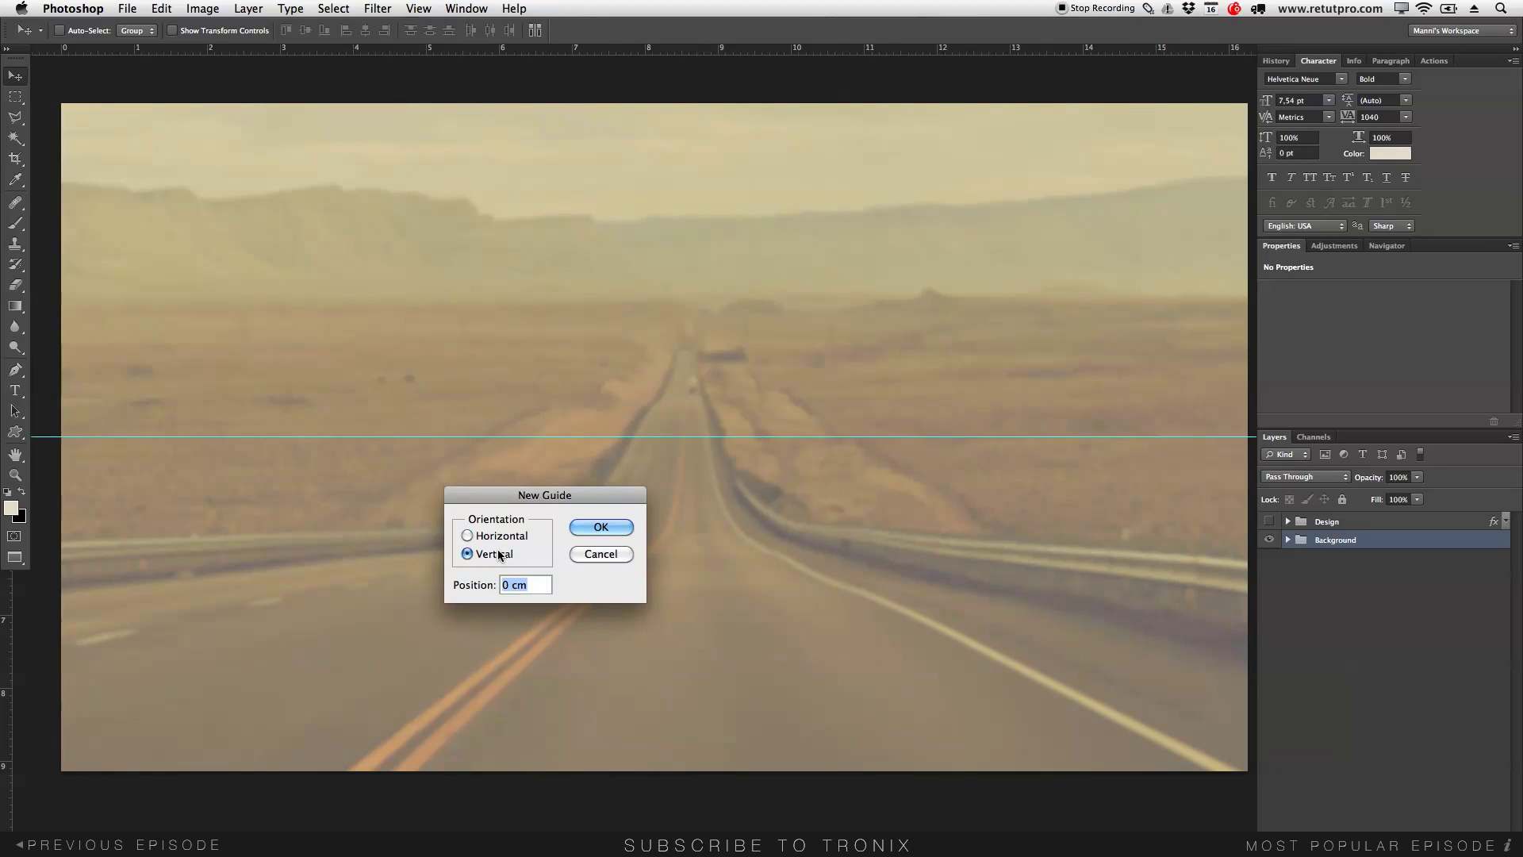
{"action": "type", "text": "50%"}
{"action": "left_click", "coordinate": [611, 525]}
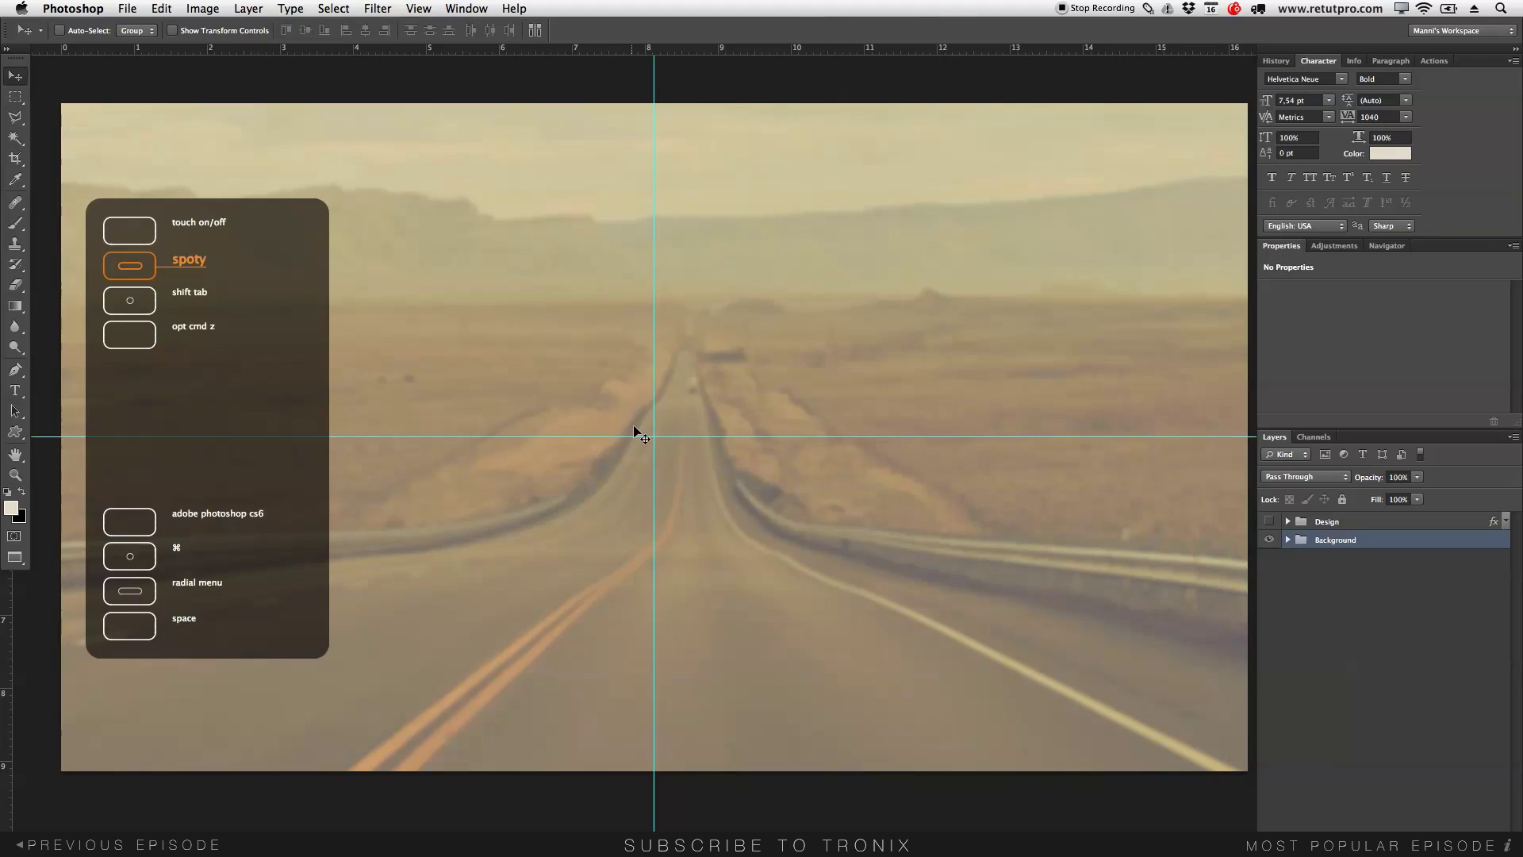
Step: Add a new vertical guide at 25% of the canvas width
{"action": "left_click", "coordinate": [452, 7]}
{"action": "left_click", "coordinate": [468, 408]}
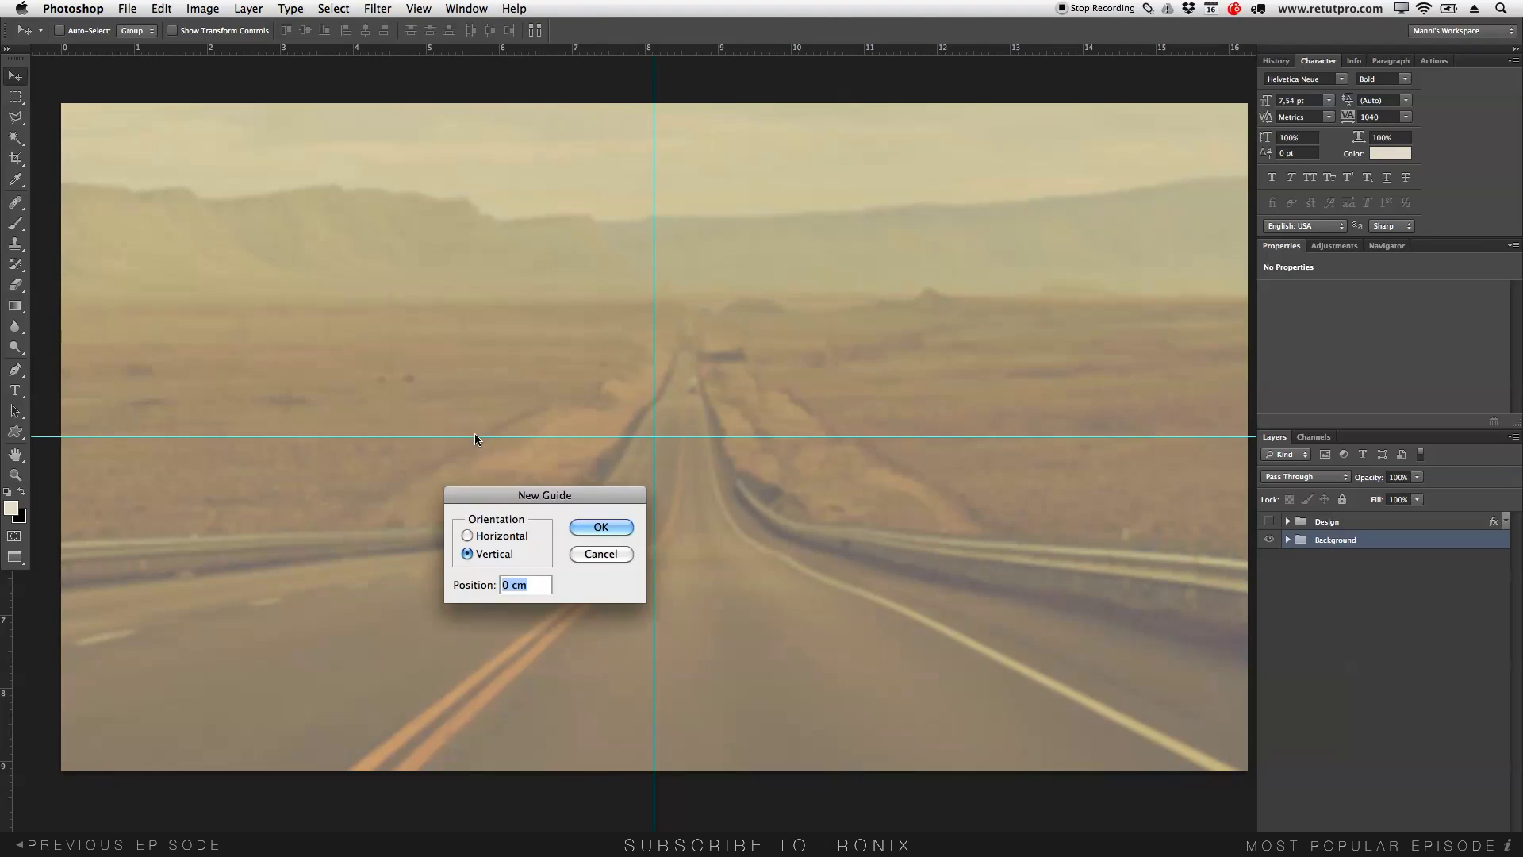
{"action": "left_click", "coordinate": [510, 539]}
{"action": "left_click", "coordinate": [494, 554]}
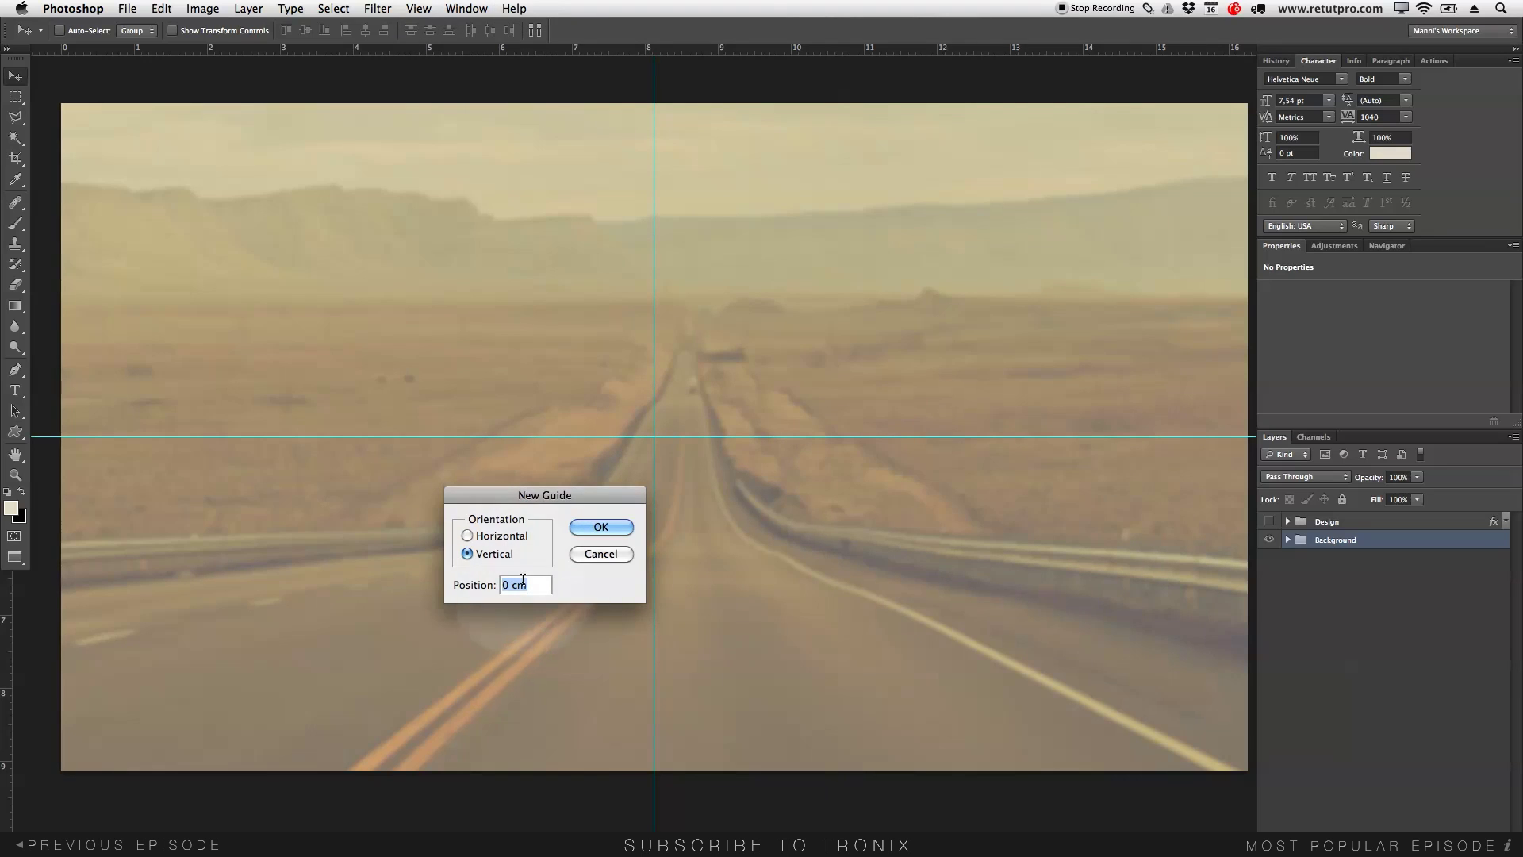
{"action": "type", "text": "25"}
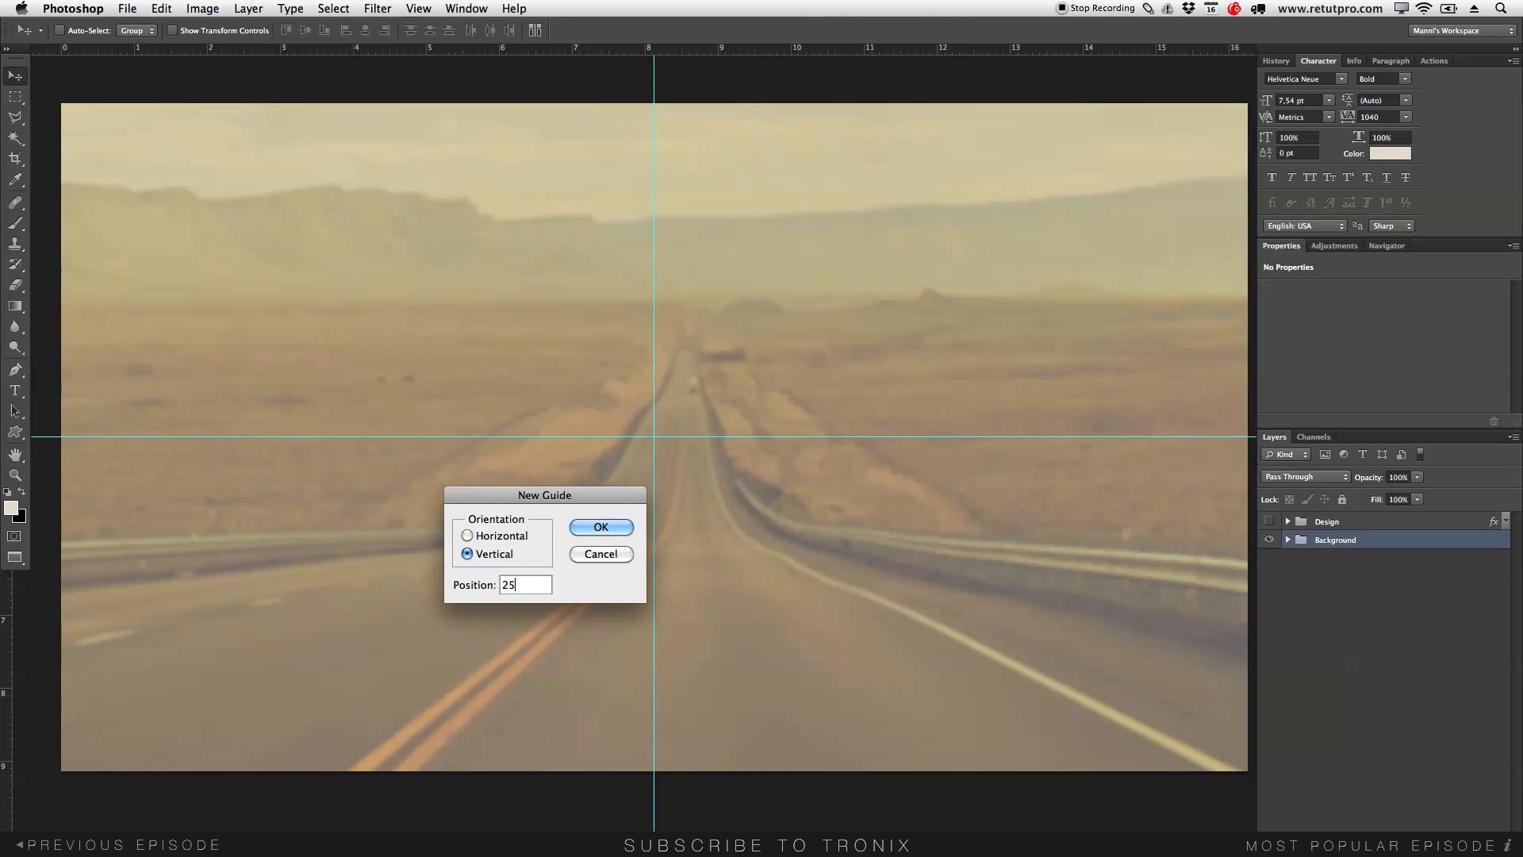
{"action": "type", "text": "%"}
{"action": "left_click", "coordinate": [609, 522]}
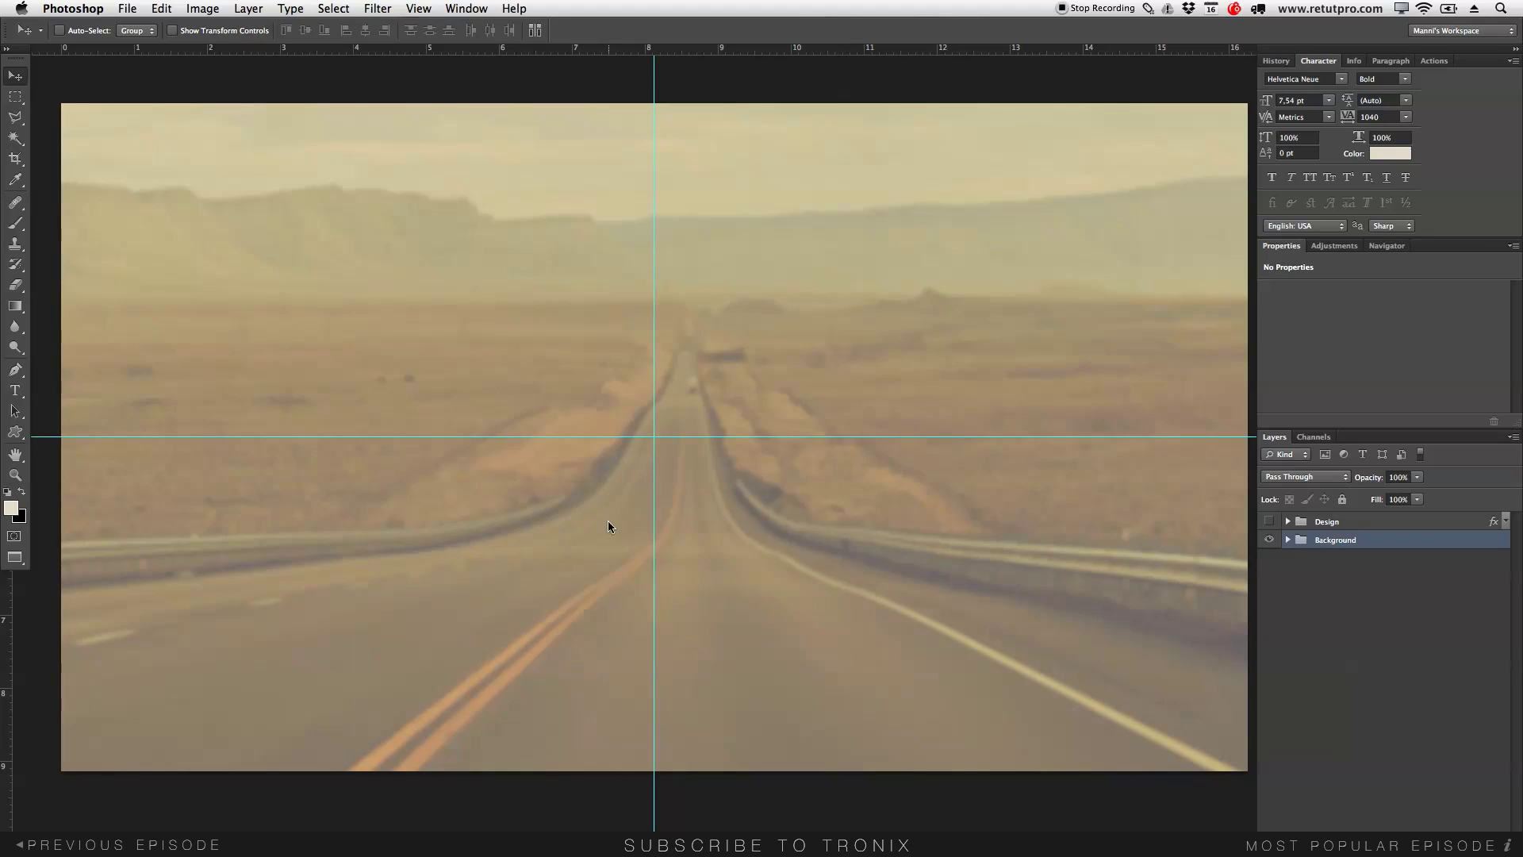
Step: Add a new vertical guide at 75% of the canvas width
{"action": "left_click", "coordinate": [418, 8]}
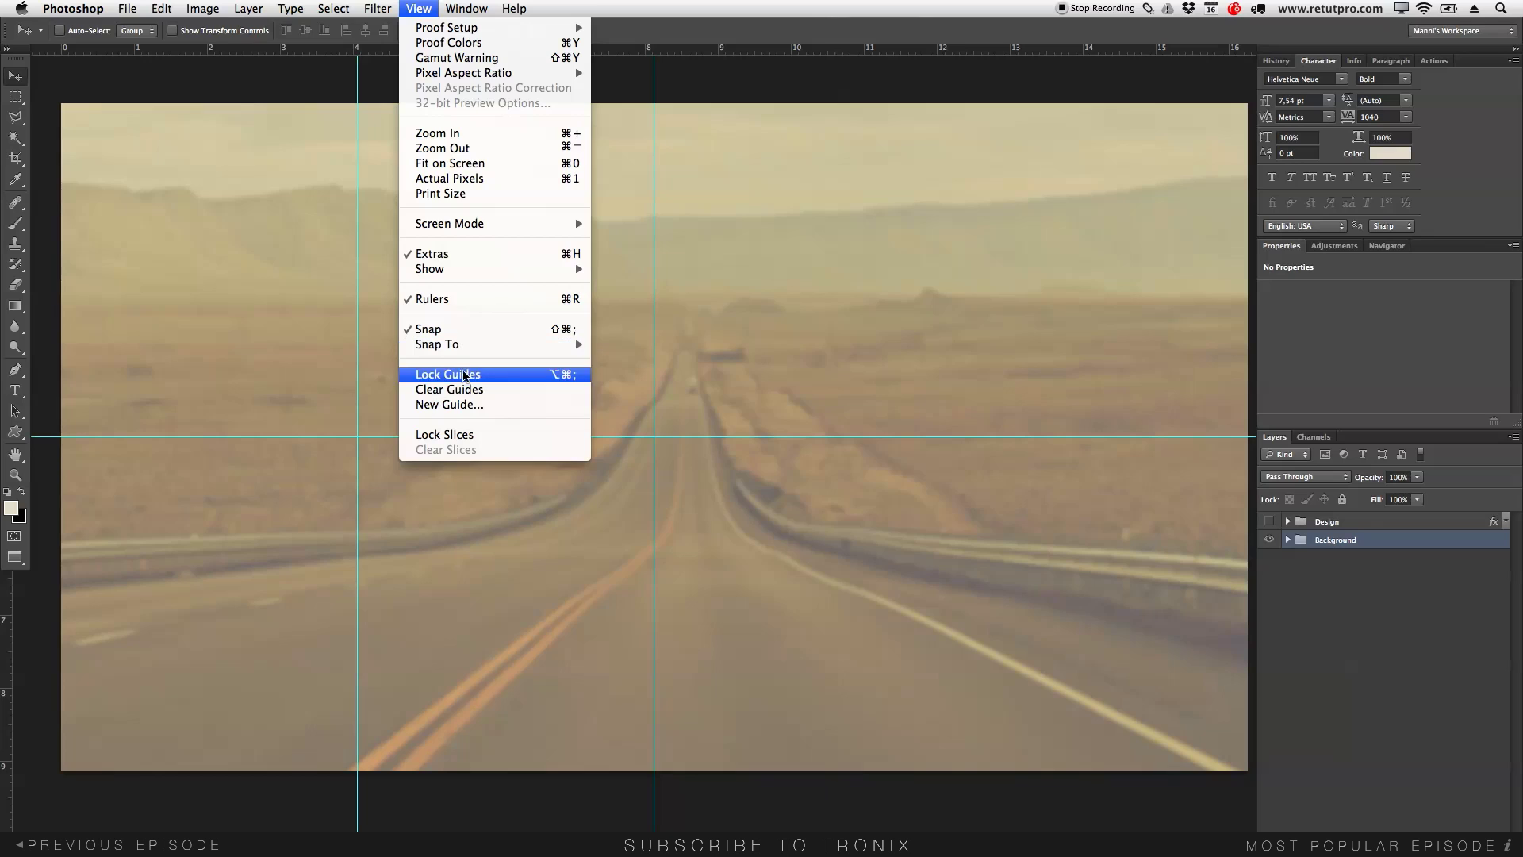
{"action": "left_click", "coordinate": [467, 404]}
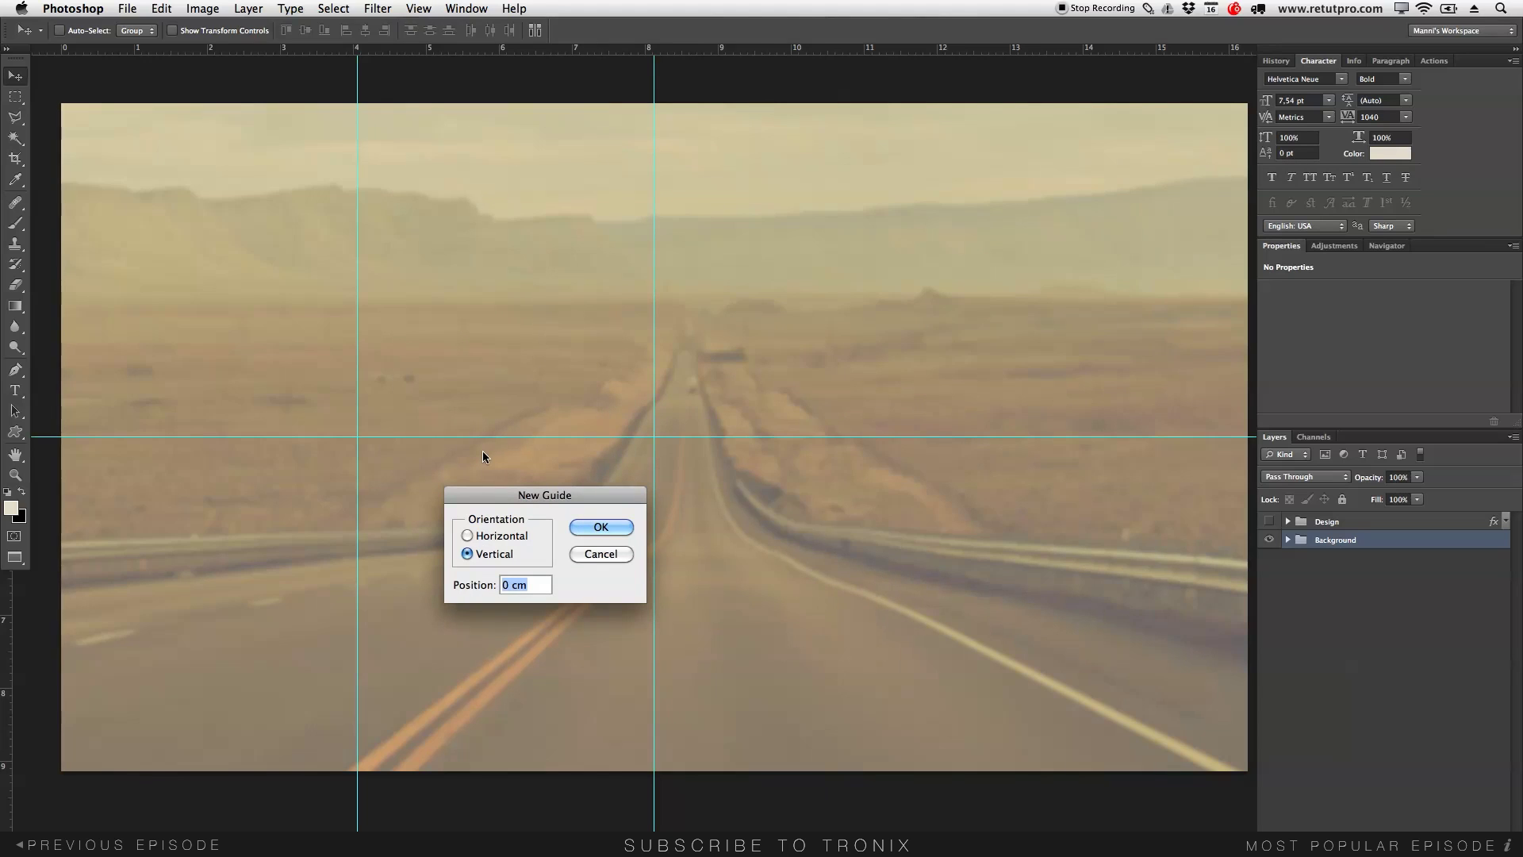
{"action": "type", "text": "75%"}
{"action": "left_click", "coordinate": [605, 524]}
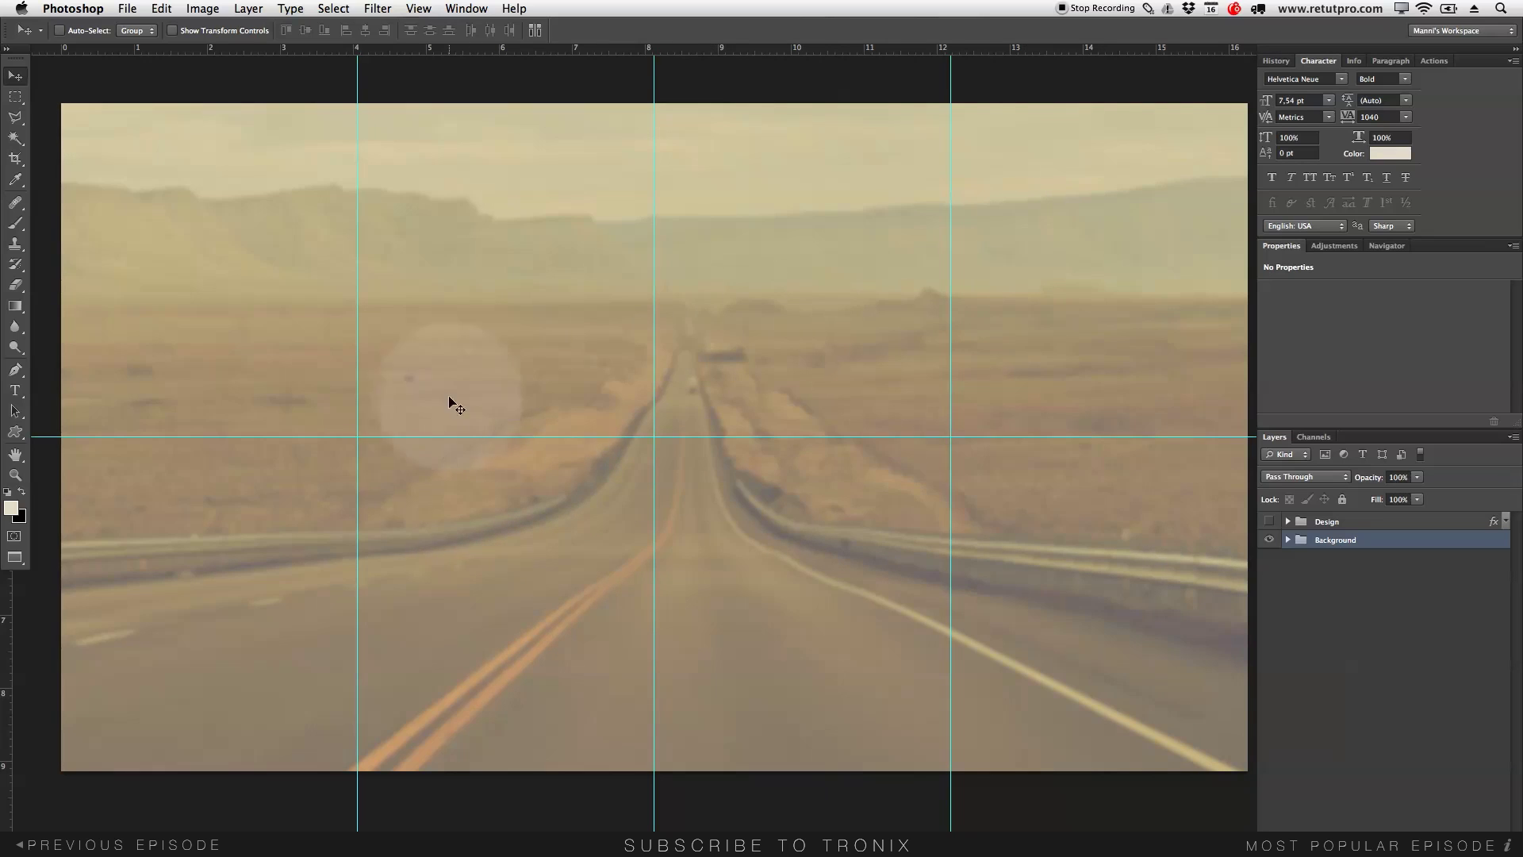
Step: Preview the Design group against the guides, hide it, and place another horizontal guide slightly above the 50% horizontal guide
{"action": "left_click", "coordinate": [1269, 521]}
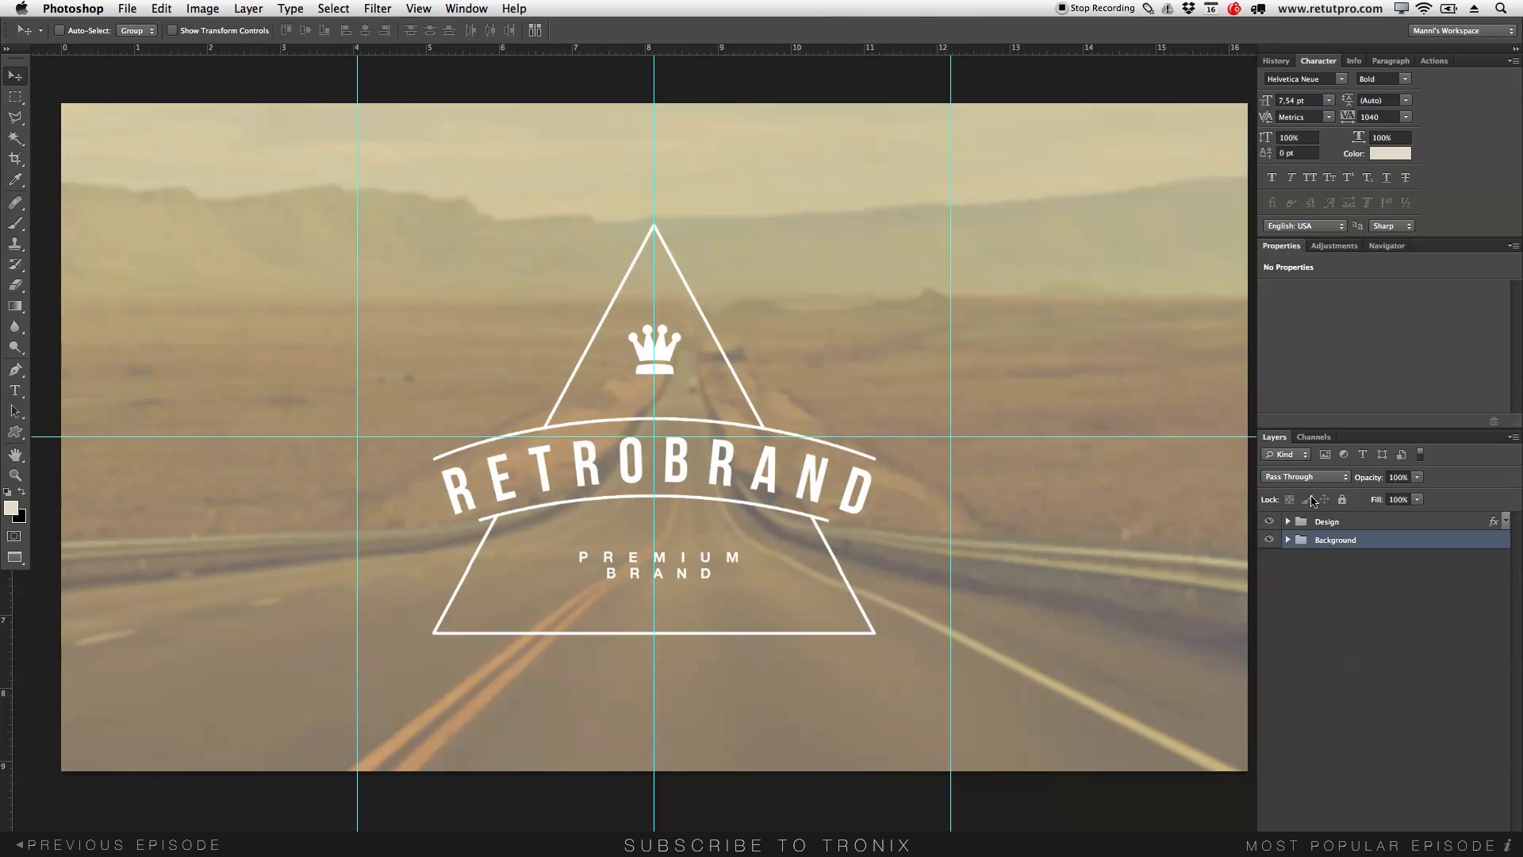
{"action": "left_click", "coordinate": [1269, 523]}
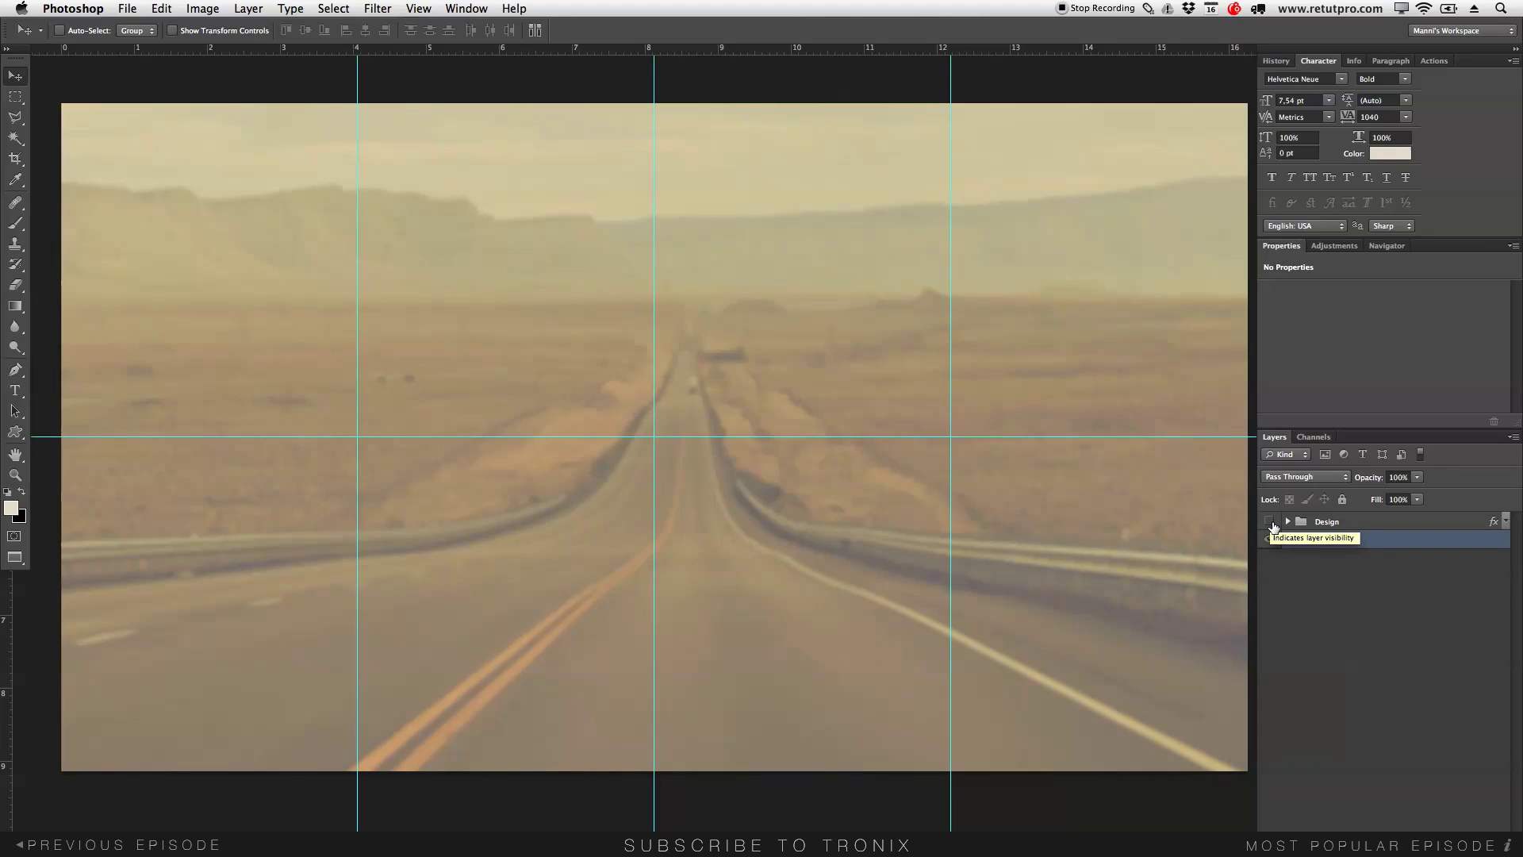
{"action": "left_click_drag", "start_coordinate": [564, 50], "coordinate": [631, 379]}
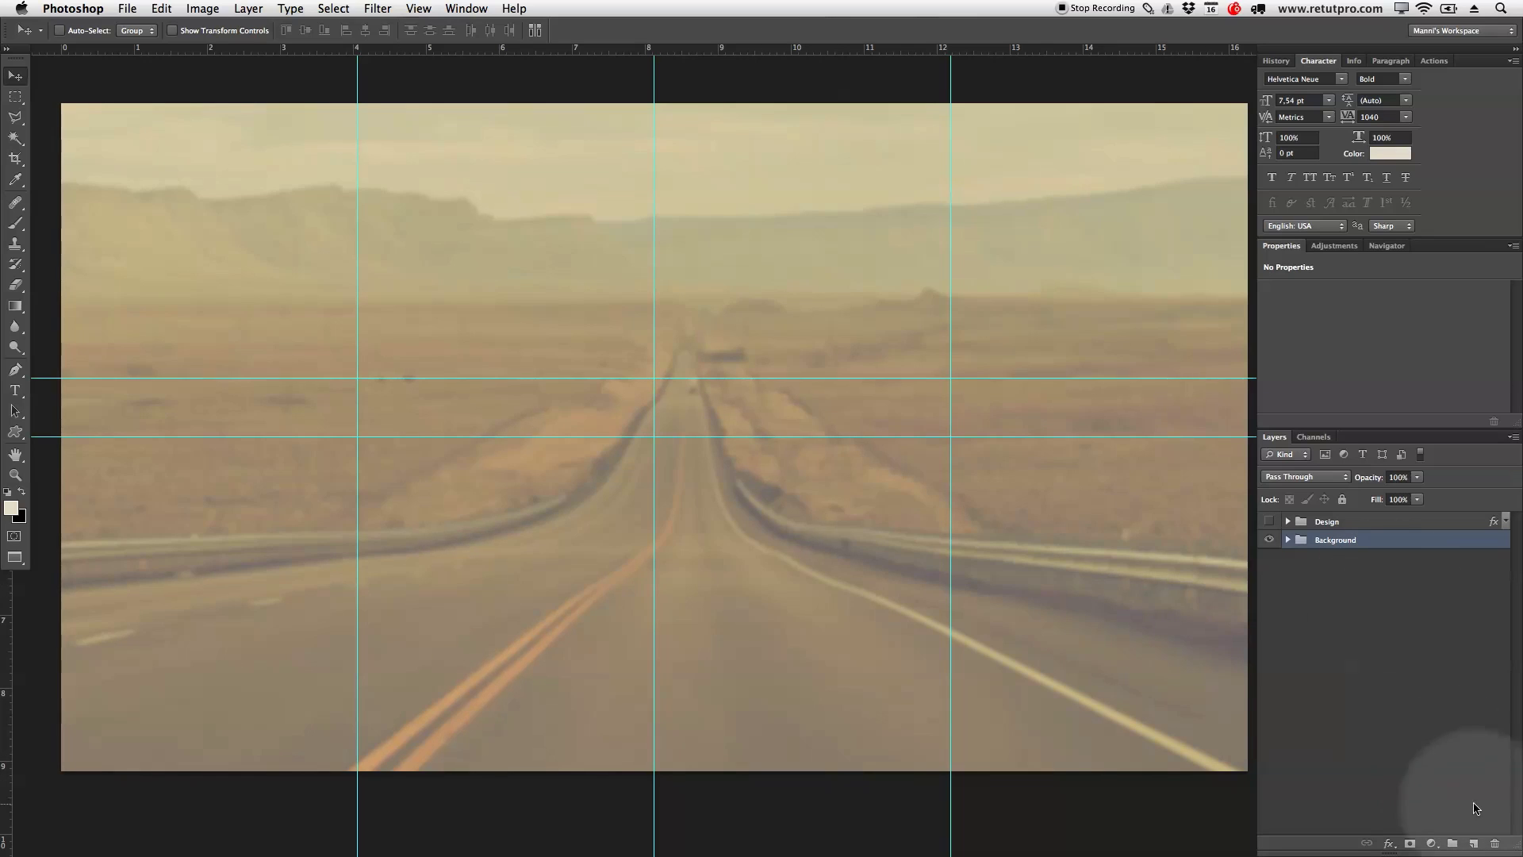
Step: Add a new layer above the Design group and draw an arched pen path between the outer vertical guides, peaking at the upper horizontal guide
{"action": "left_click", "coordinate": [1473, 843]}
{"action": "left_click_drag", "start_coordinate": [1316, 554], "coordinate": [1310, 518]}
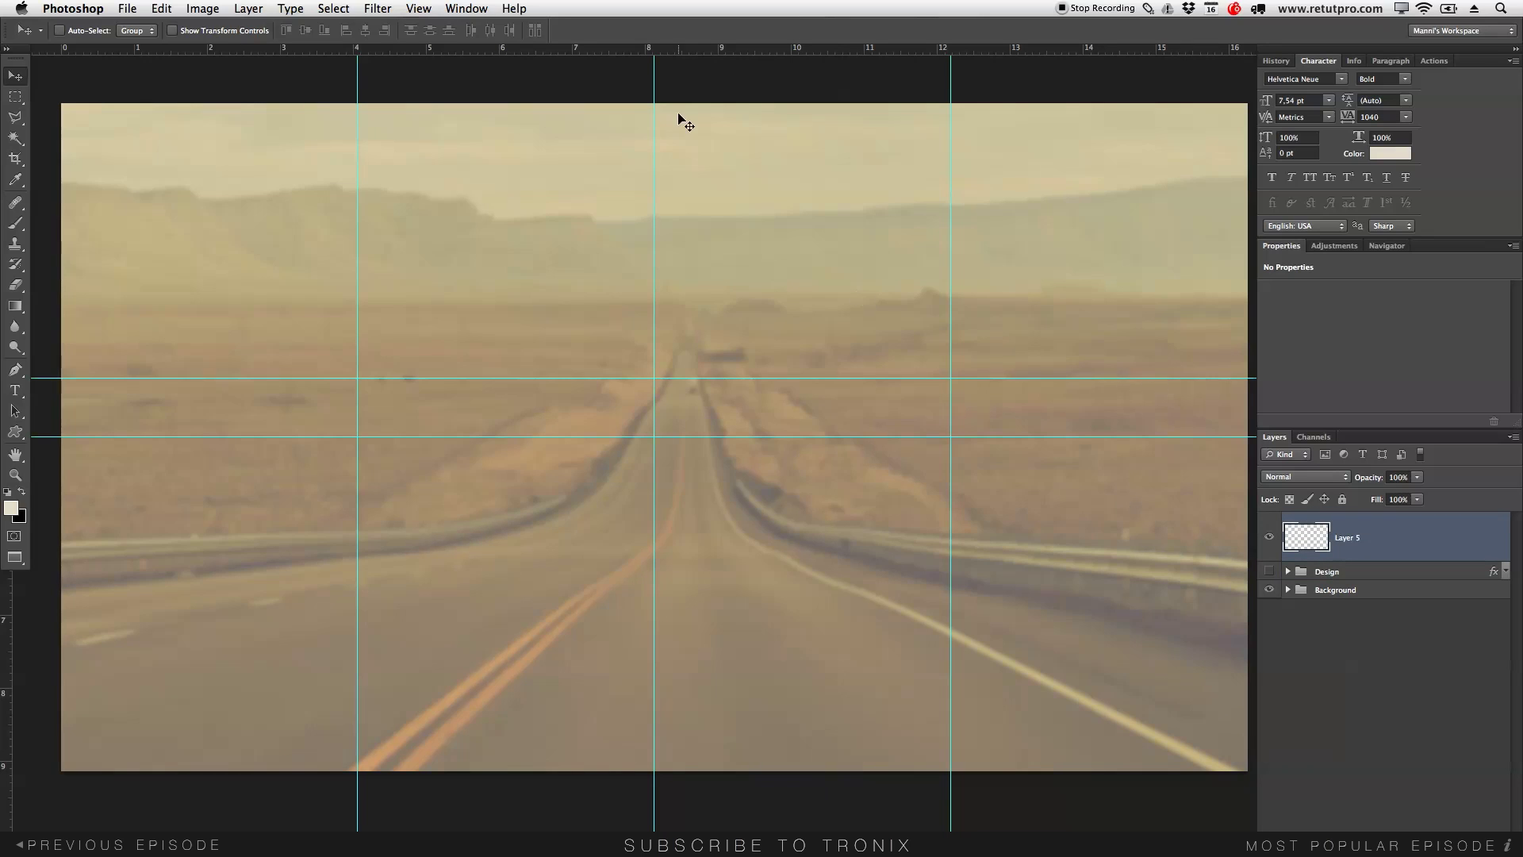
{"action": "key", "text": "p"}
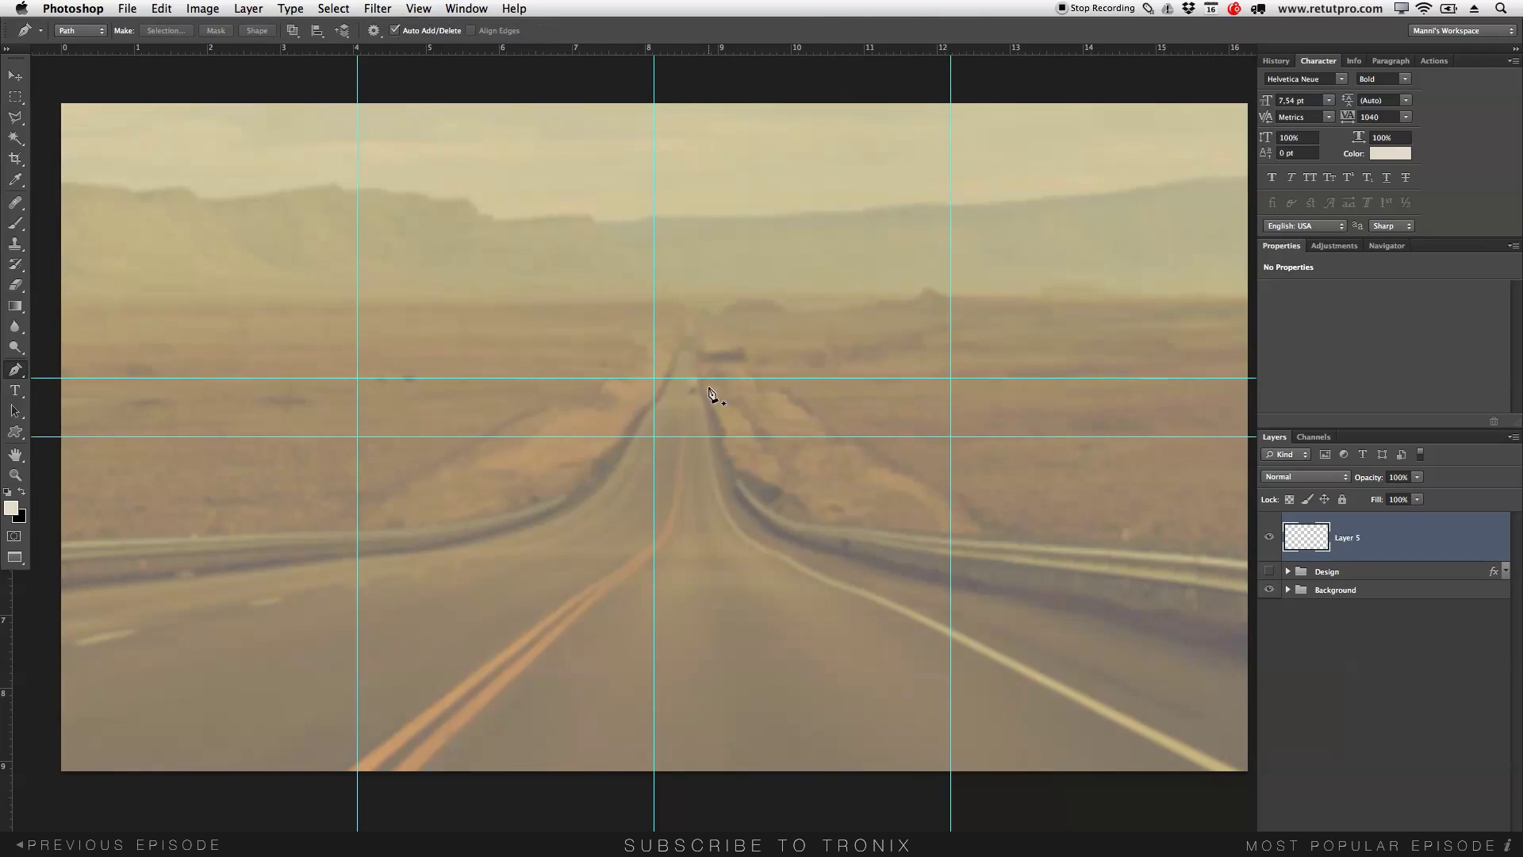
{"action": "left_click", "coordinate": [357, 436]}
{"action": "left_click", "coordinate": [951, 437]}
{"action": "left_click_drag", "start_coordinate": [961, 446], "coordinate": [1283, 570]}
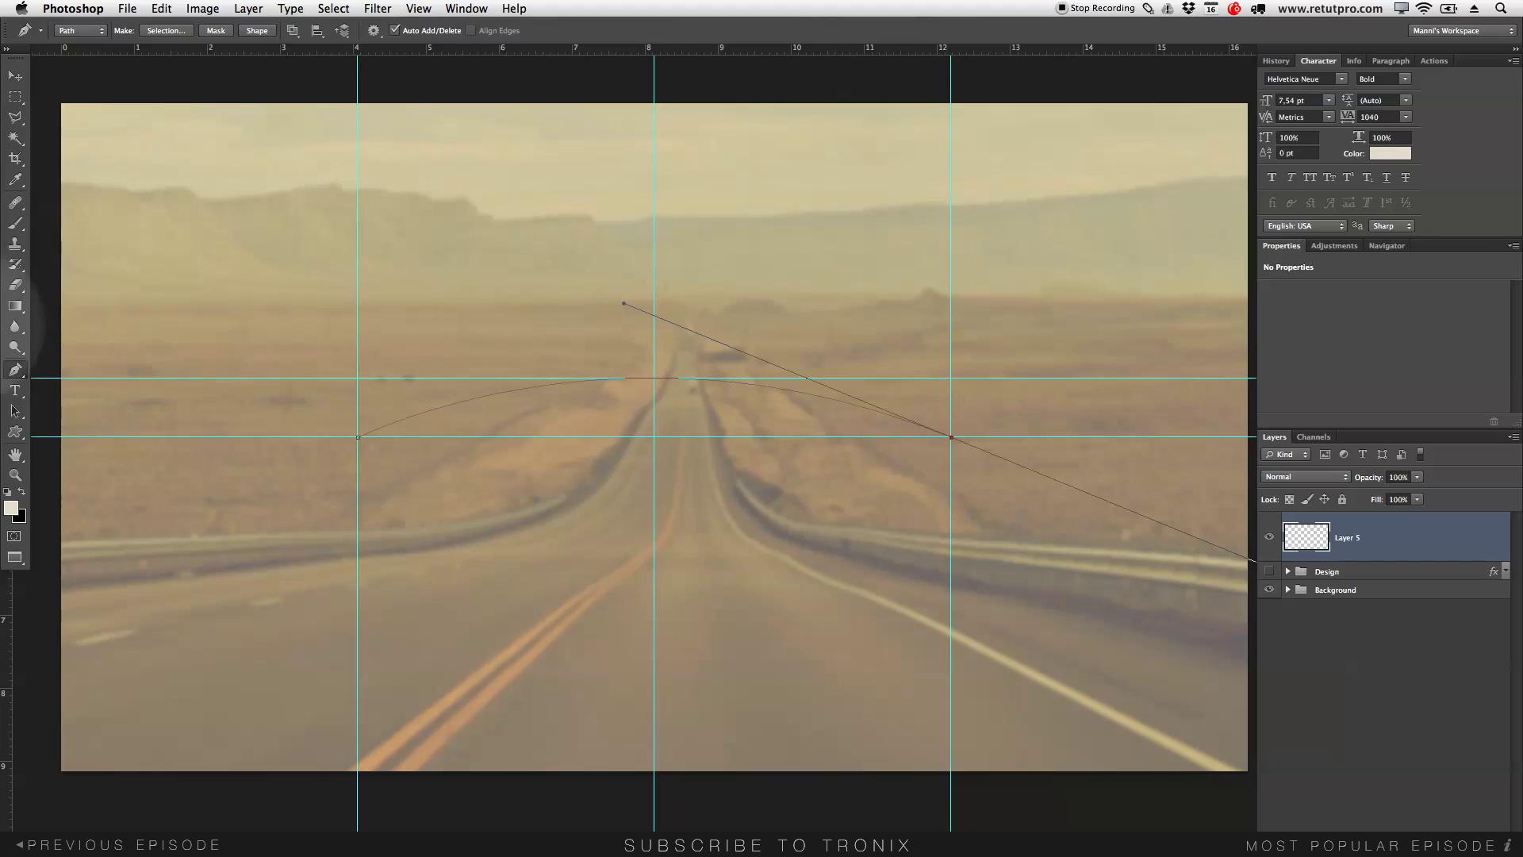
Step: Add the text RETROBRAND along the arched path, starting near its left end
{"action": "left_click", "coordinate": [16, 390]}
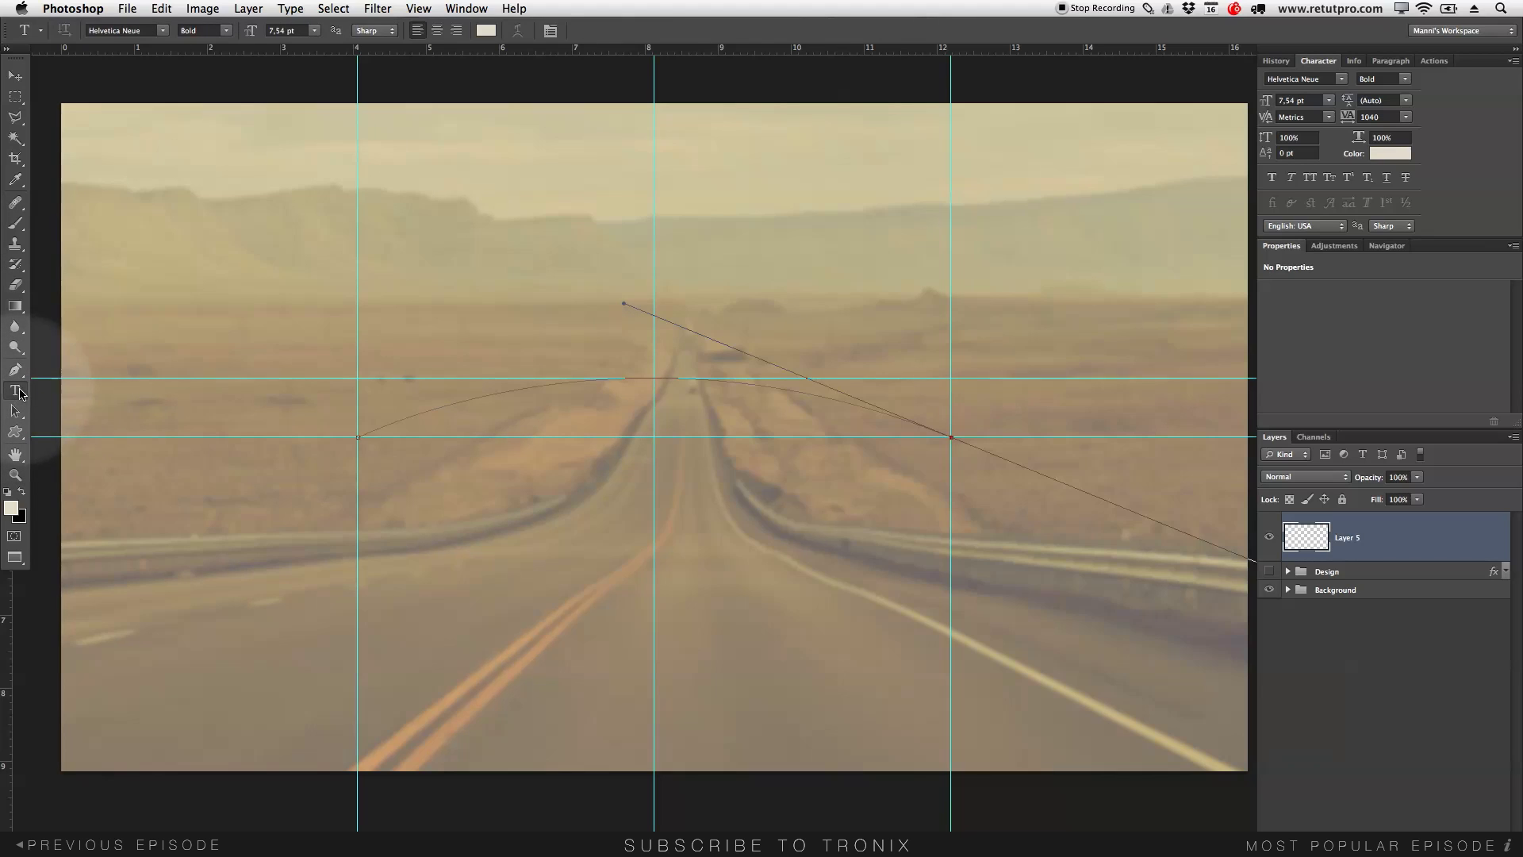
{"action": "left_click", "coordinate": [402, 418]}
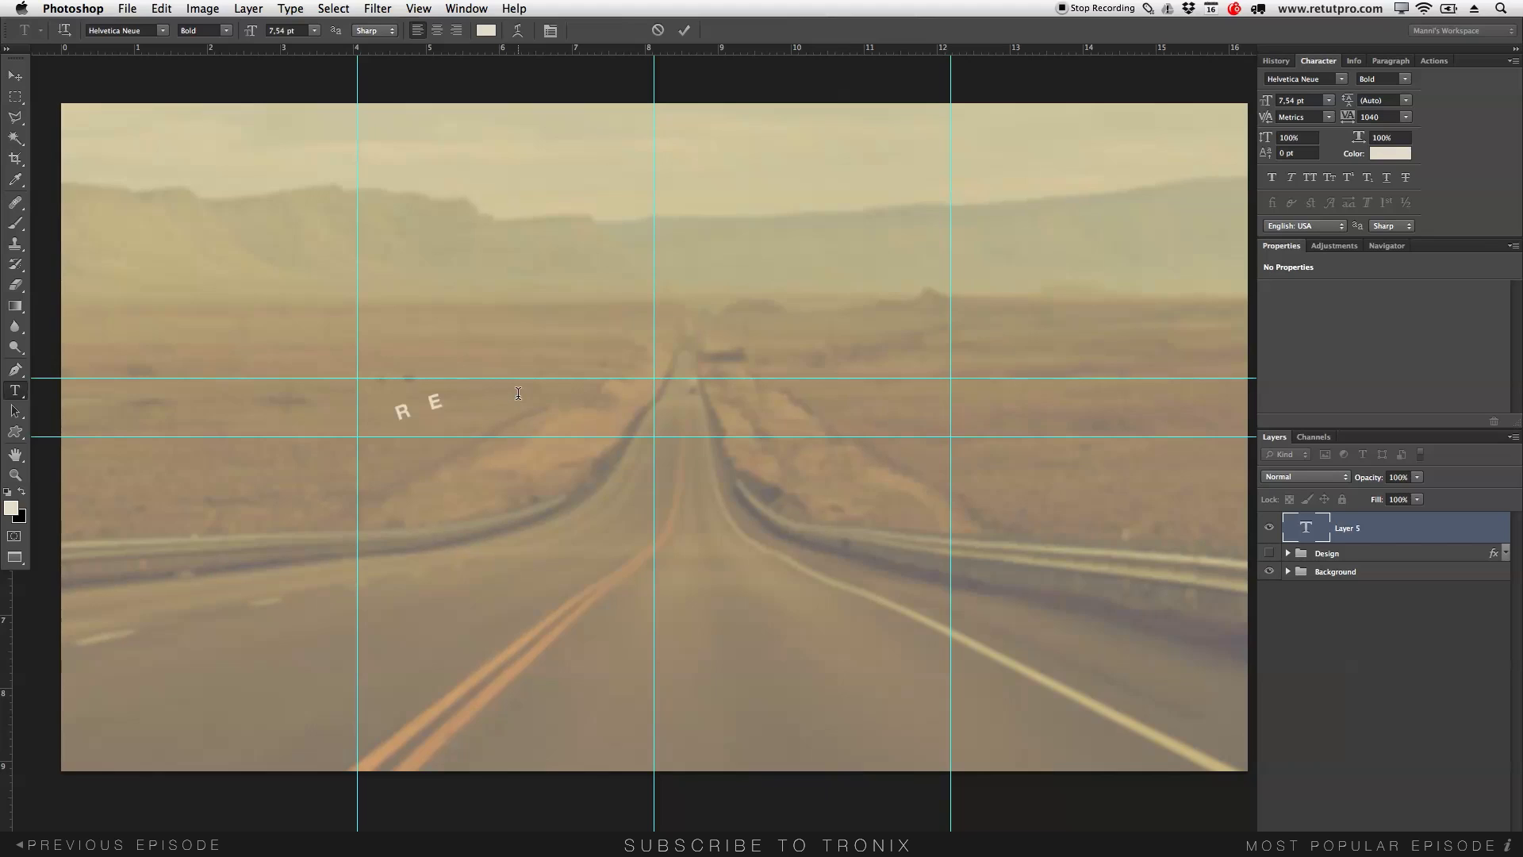
{"action": "type", "text": "OBRAND"}
Step: Change the font of the whole RETROBRAND text to Bebas Neue
{"action": "key", "text": "super+a"}
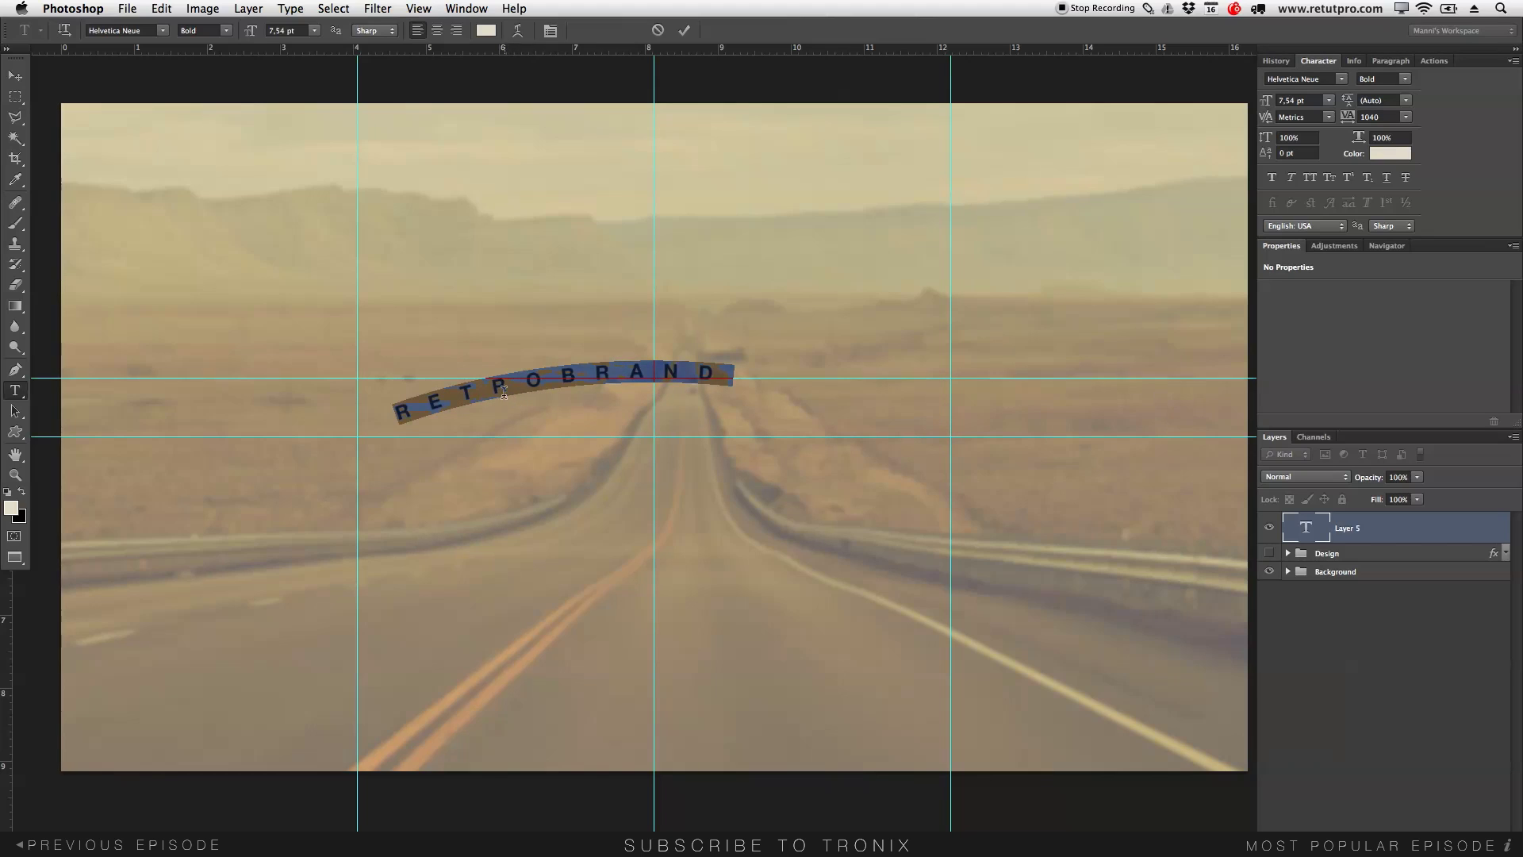
{"action": "left_click", "coordinate": [164, 31]}
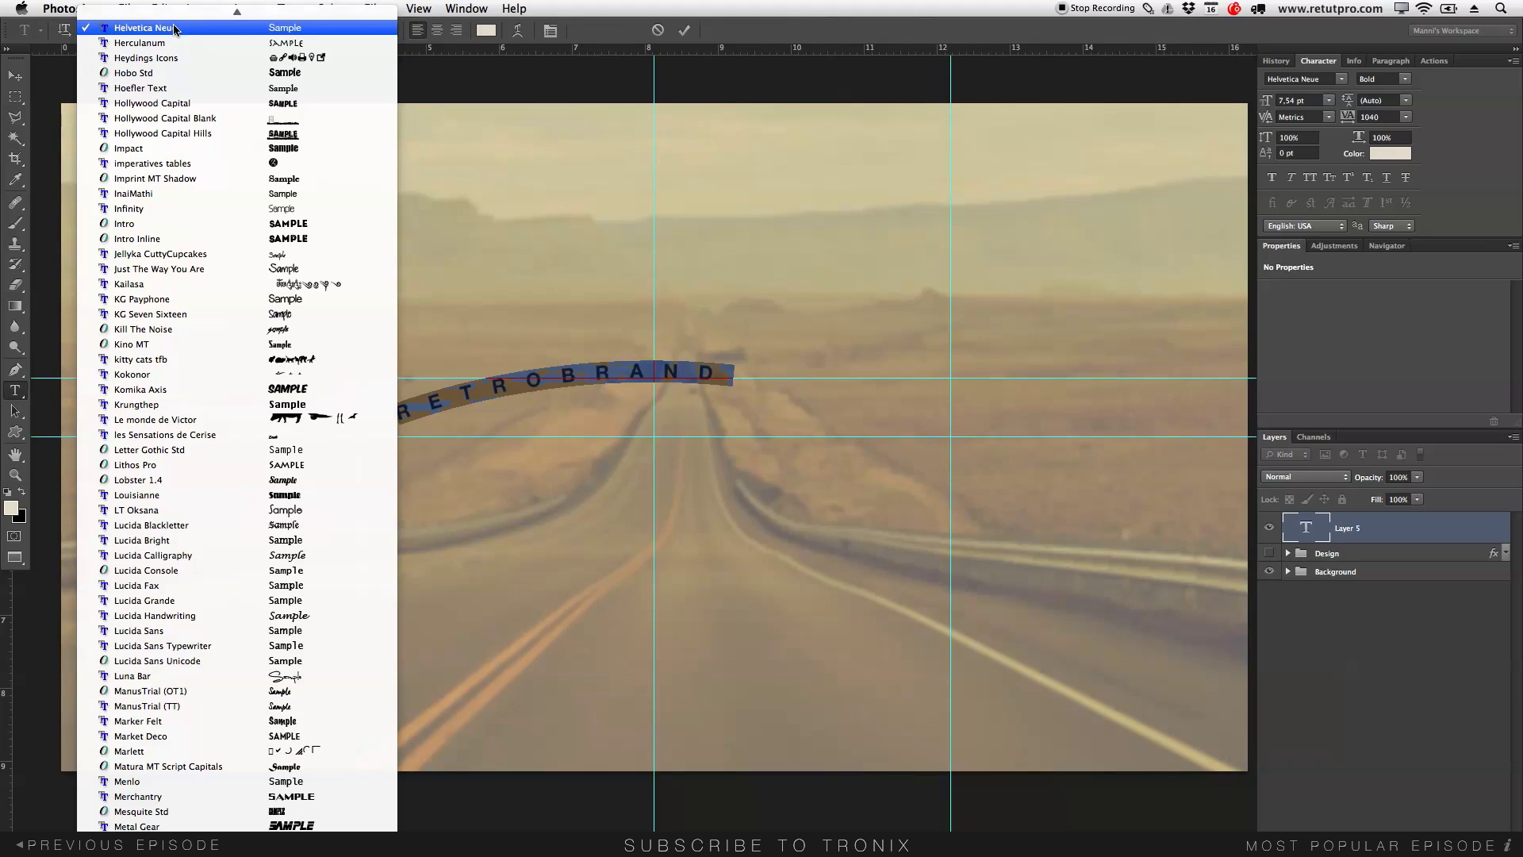
{"action": "key", "text": "b"}
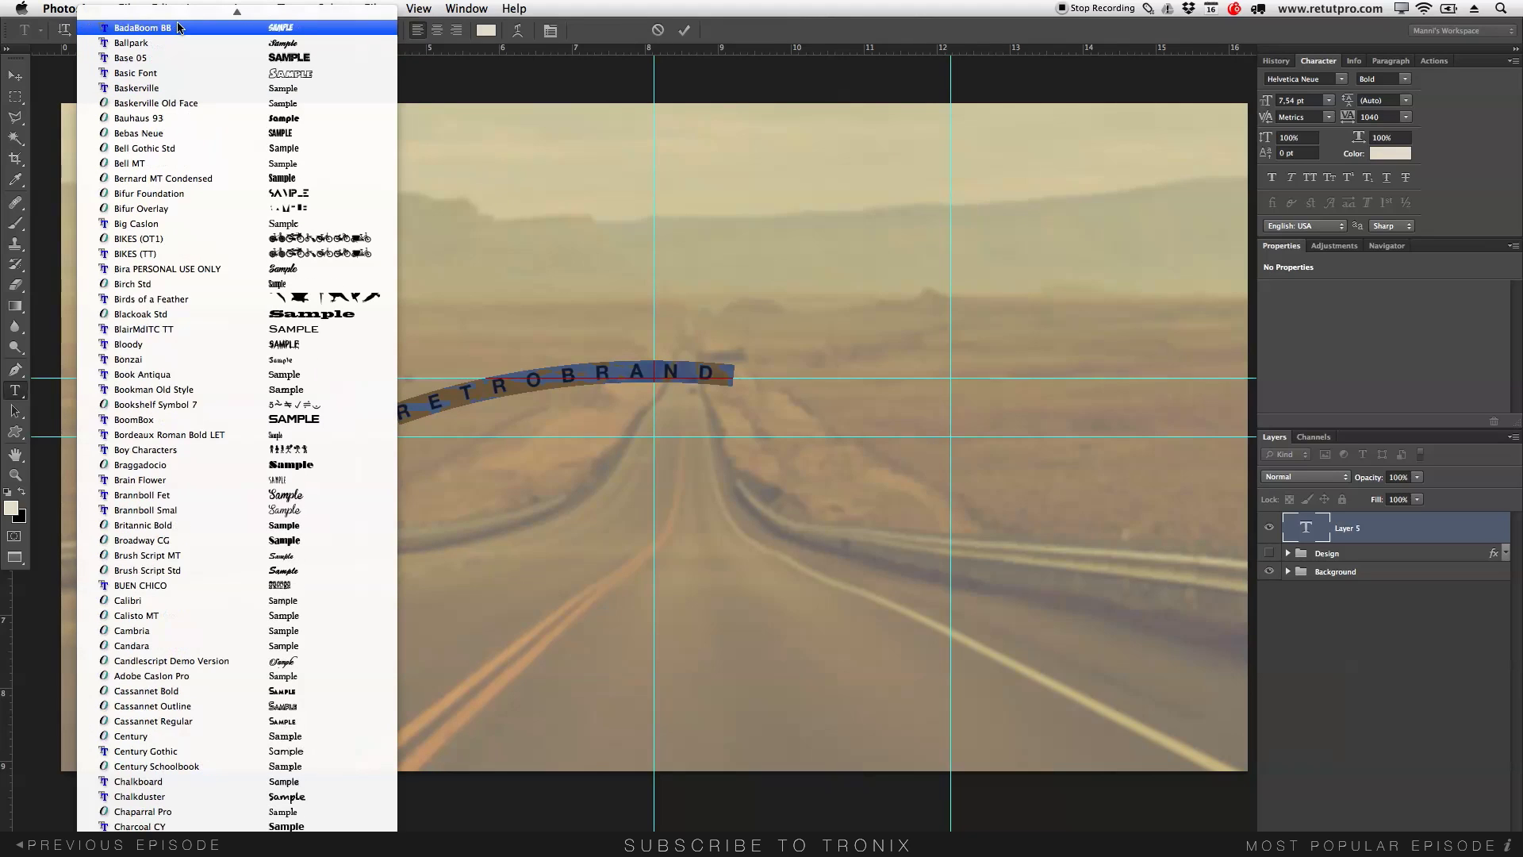
{"action": "left_click", "coordinate": [170, 133]}
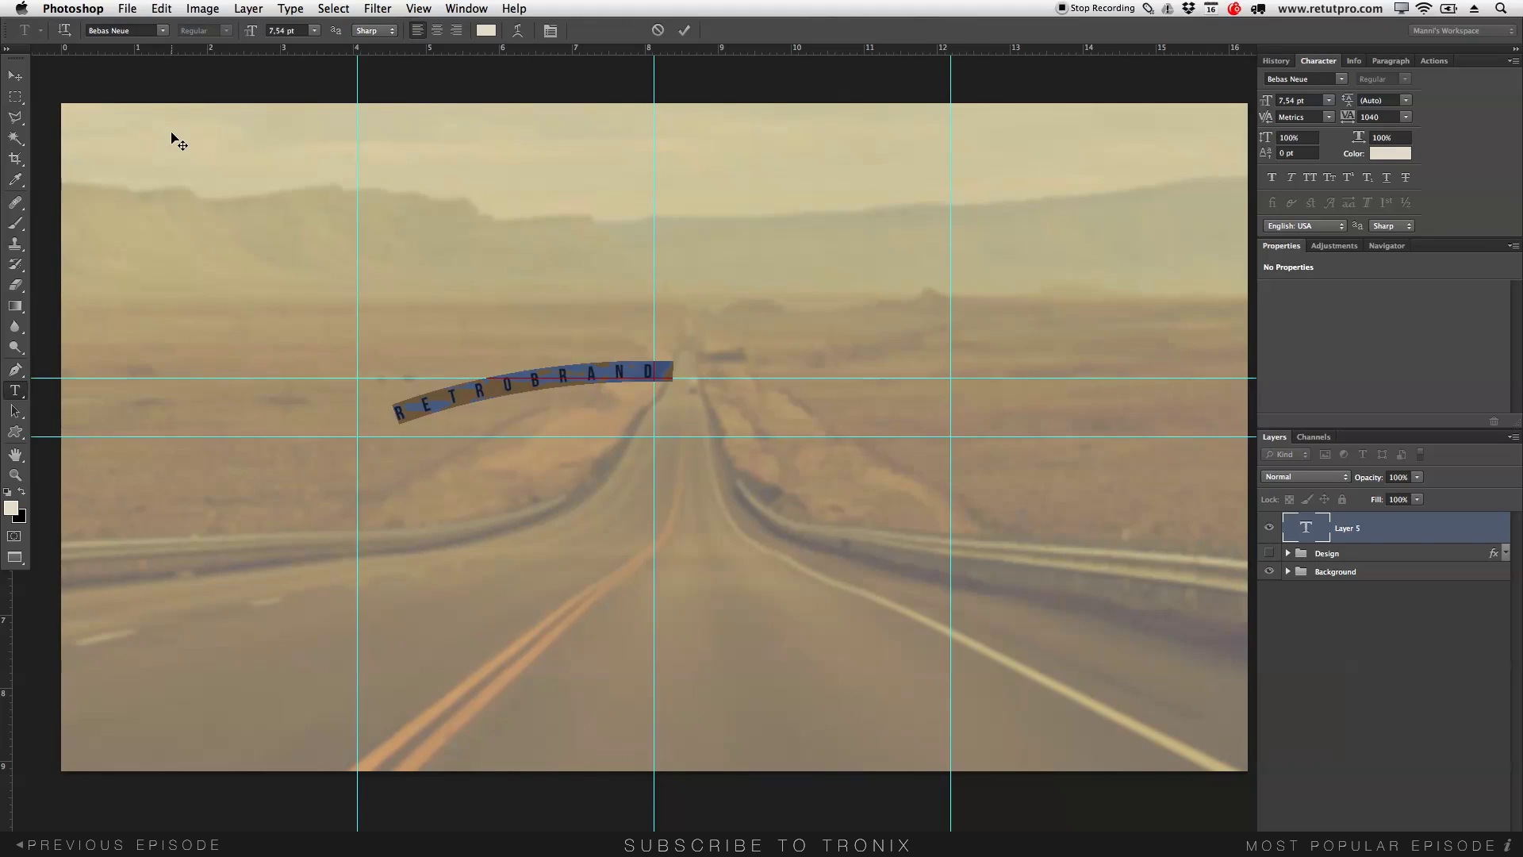
{"action": "left_click", "coordinate": [378, 292]}
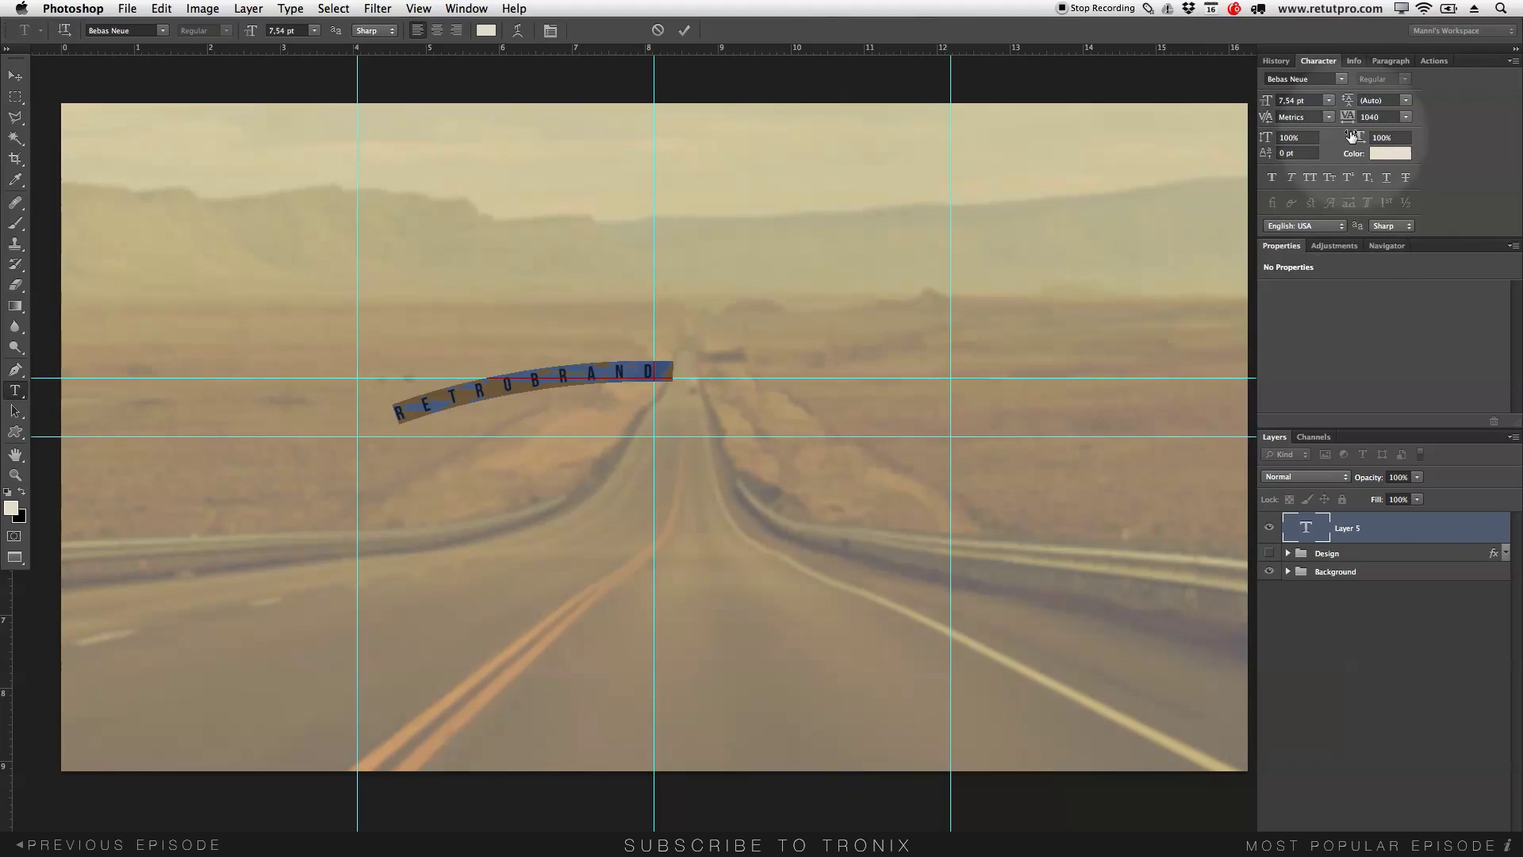
Step: Set the RETROBRAND text to 20.54 pt with 660 tracking so it spans the outer vertical guides, and commit it
{"action": "left_click", "coordinate": [452, 10]}
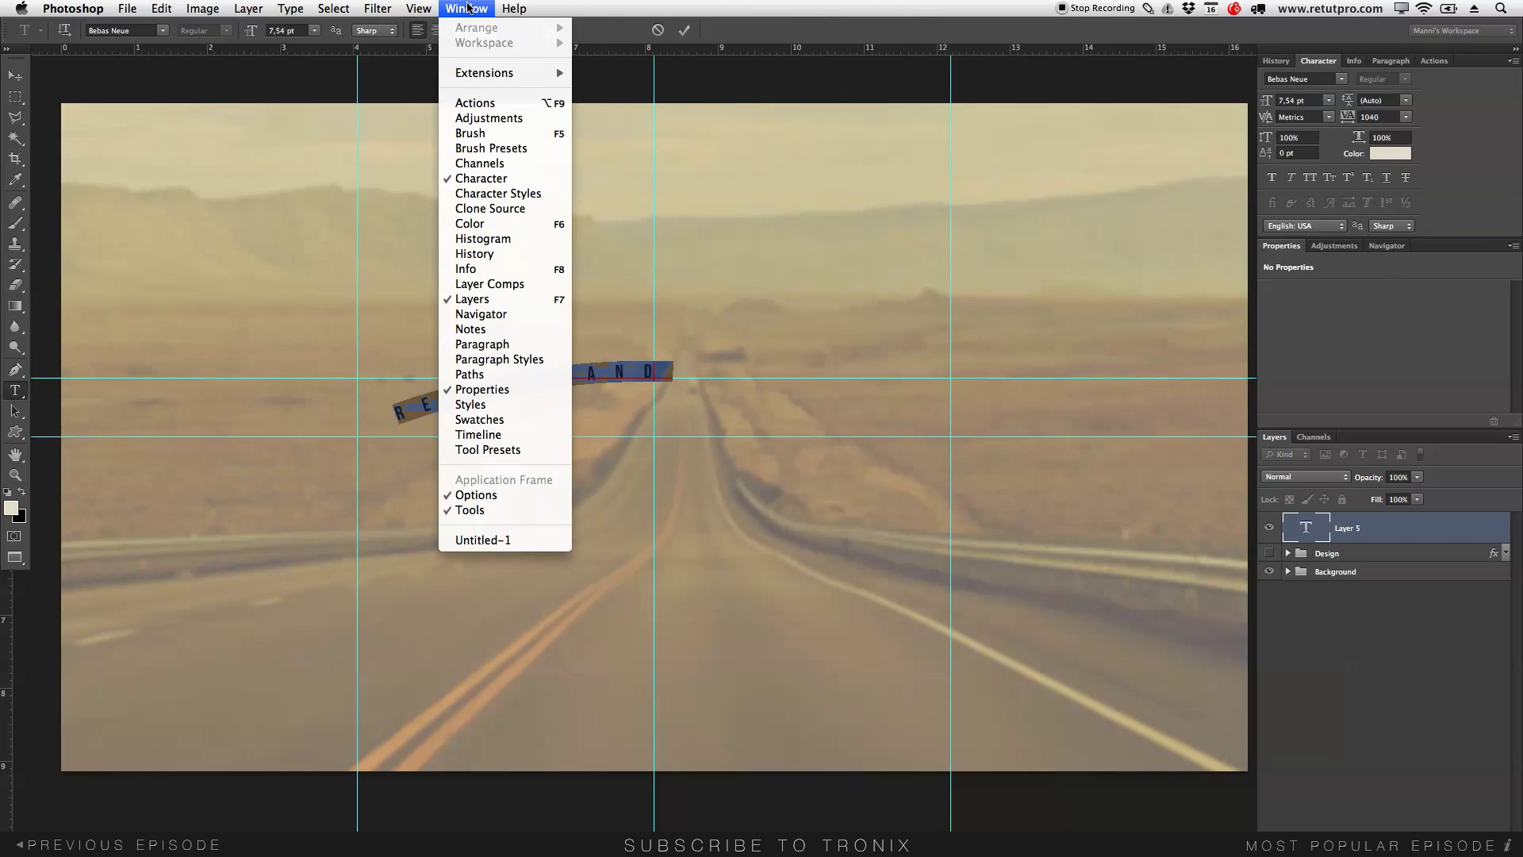
{"action": "left_click", "coordinate": [504, 180]}
{"action": "left_click_drag", "start_coordinate": [1357, 119], "coordinate": [1348, 120]}
{"action": "type", "text": "0"}
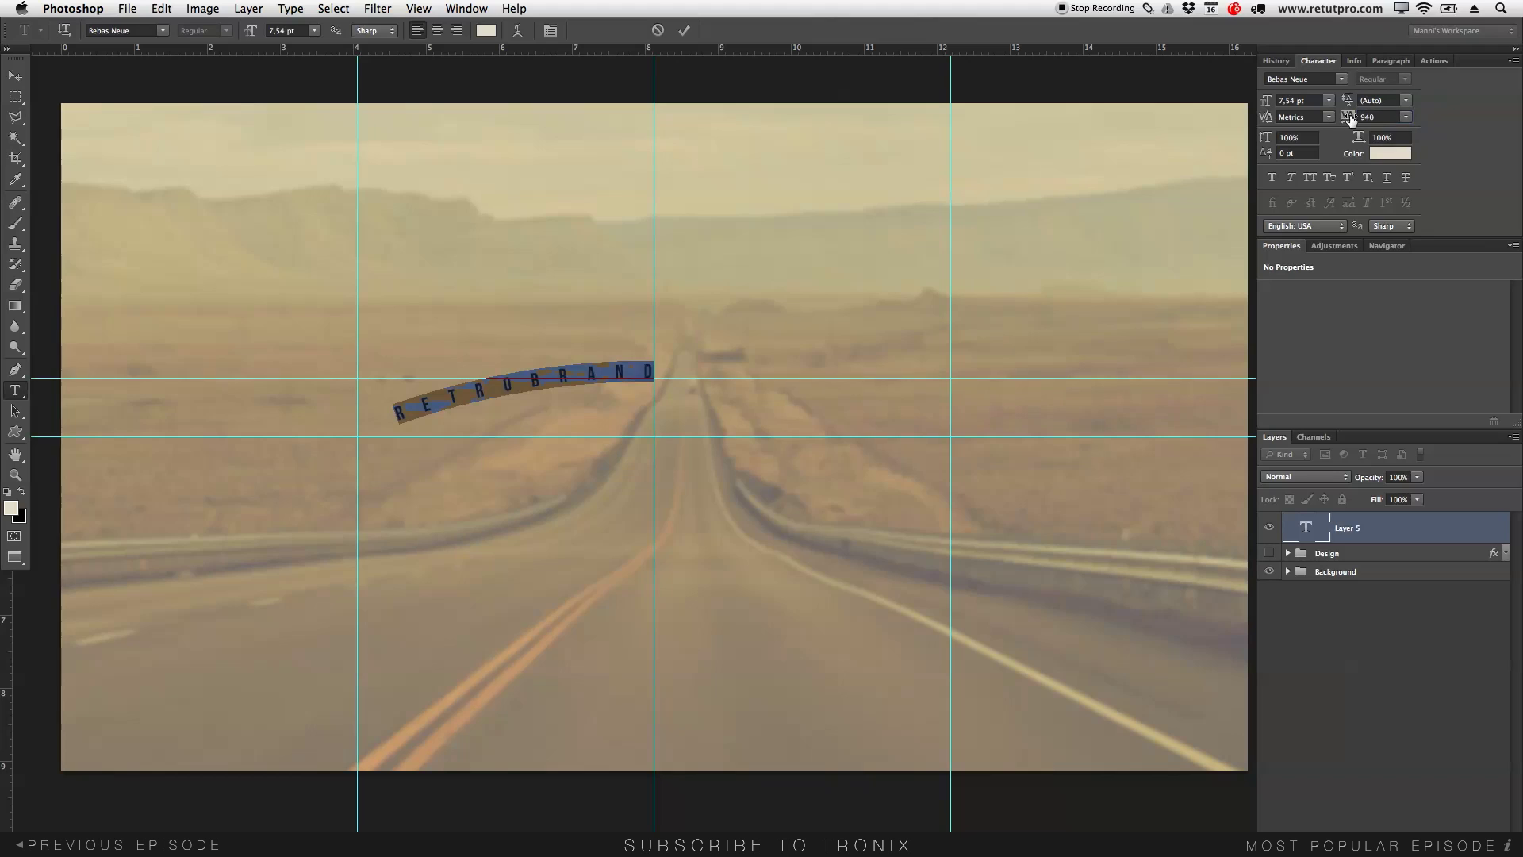
{"action": "left_click", "coordinate": [485, 380]}
{"action": "left_click_drag", "start_coordinate": [254, 35], "coordinate": [265, 35]}
{"action": "left_click_drag", "start_coordinate": [1349, 118], "coordinate": [1379, 130]}
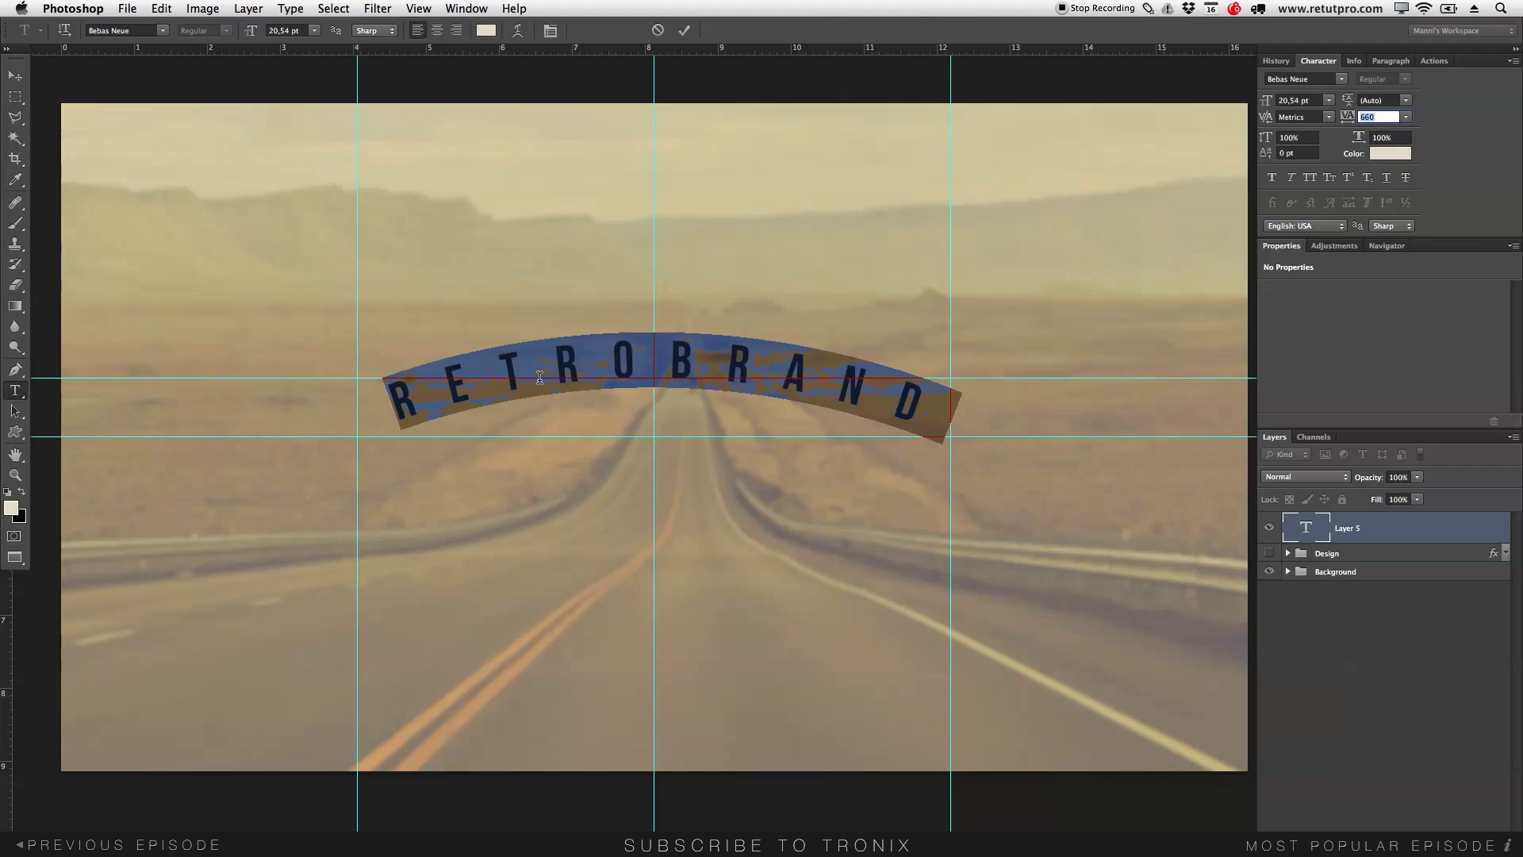
{"action": "left_click", "coordinate": [686, 34]}
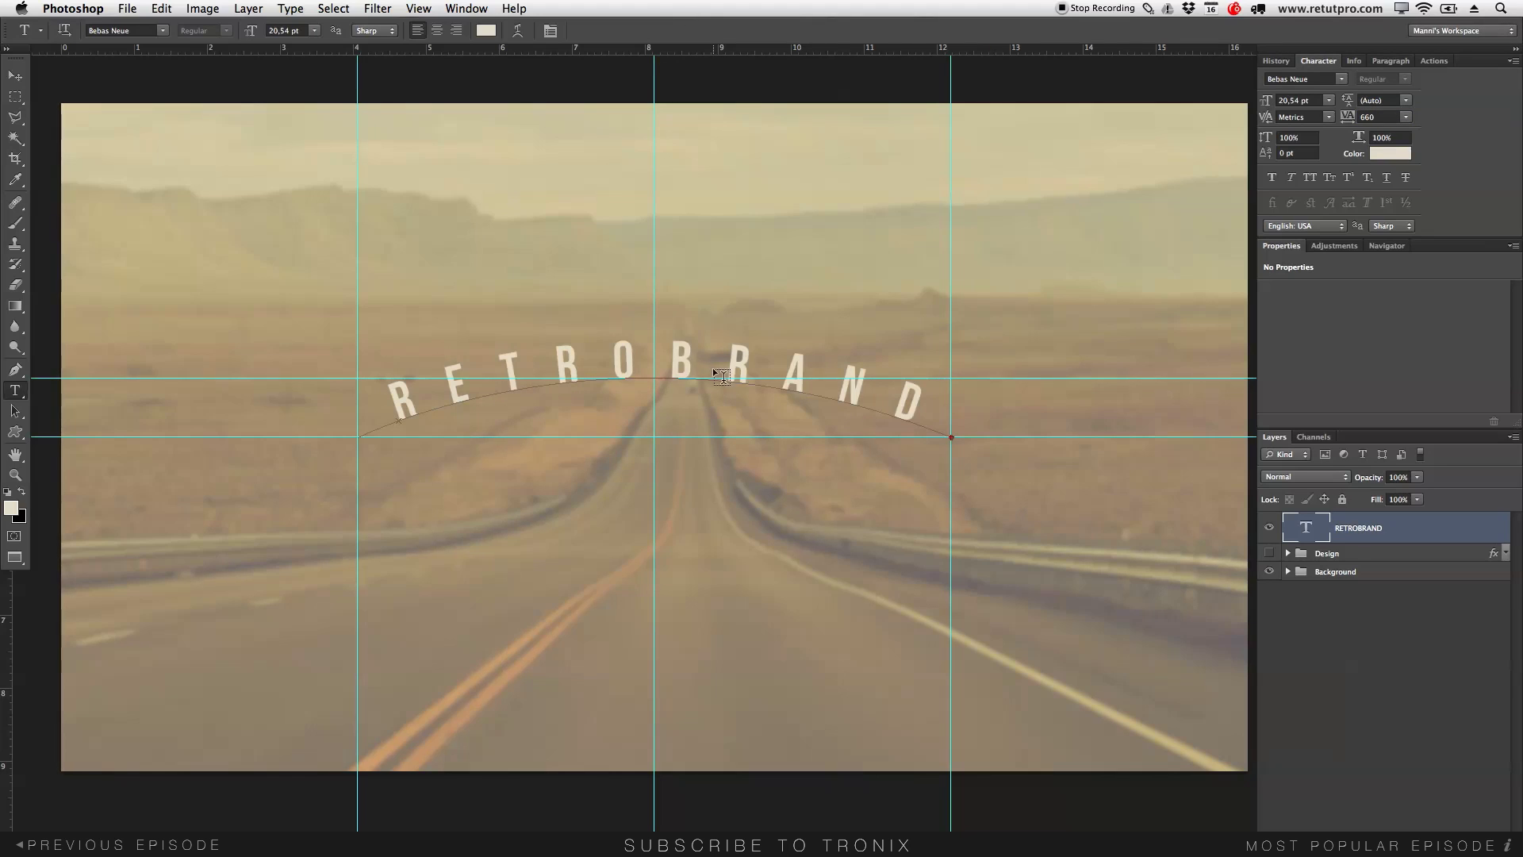
Step: Move the curved RETROBRAND text down onto the road, well below the horizontal guides
{"action": "left_click", "coordinate": [16, 75]}
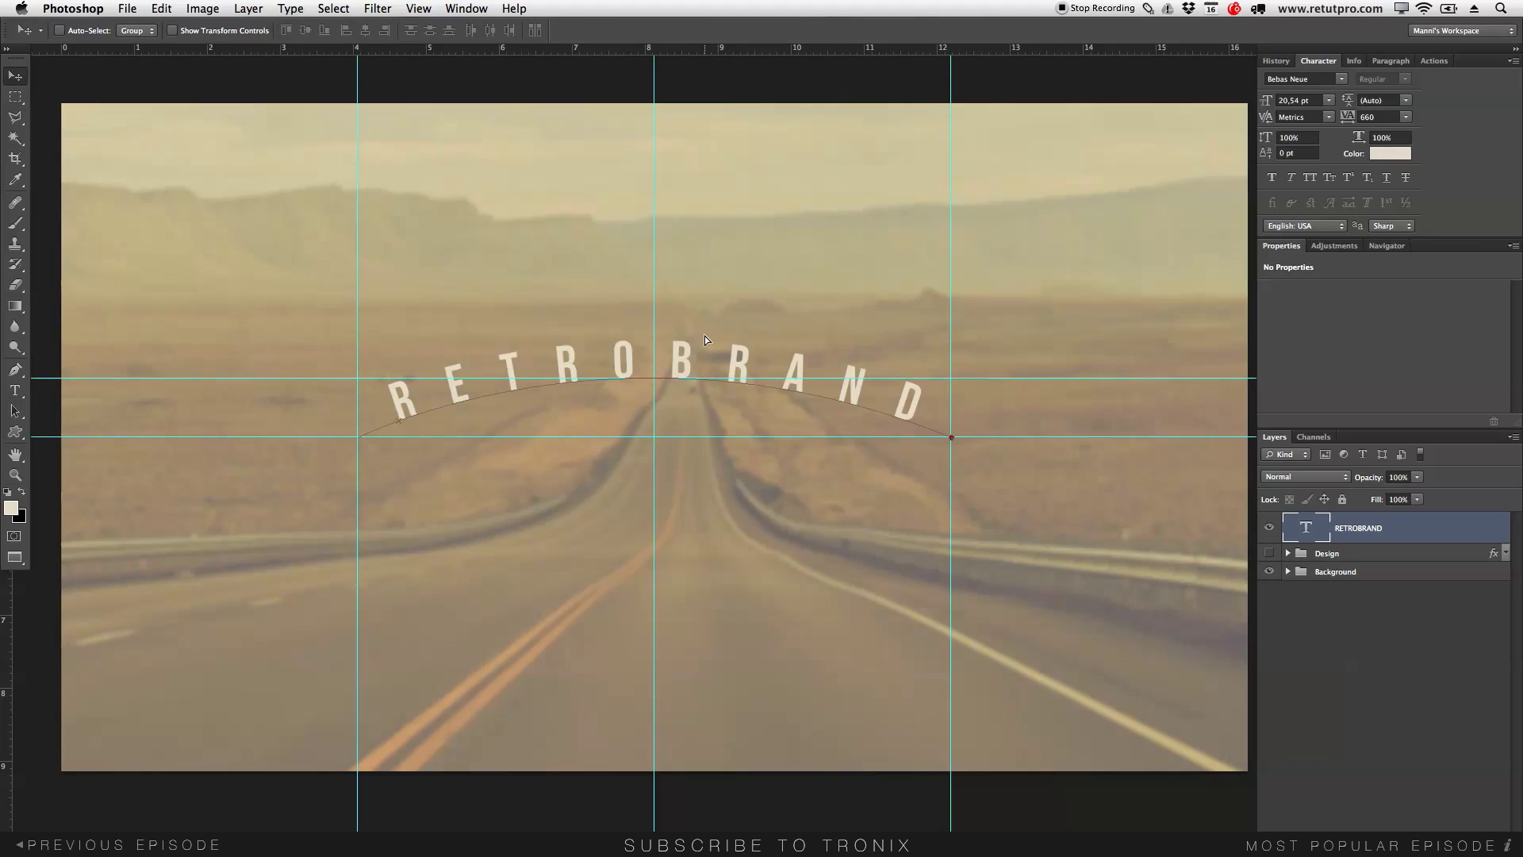
{"action": "left_click_drag", "start_coordinate": [703, 396], "coordinate": [710, 593]}
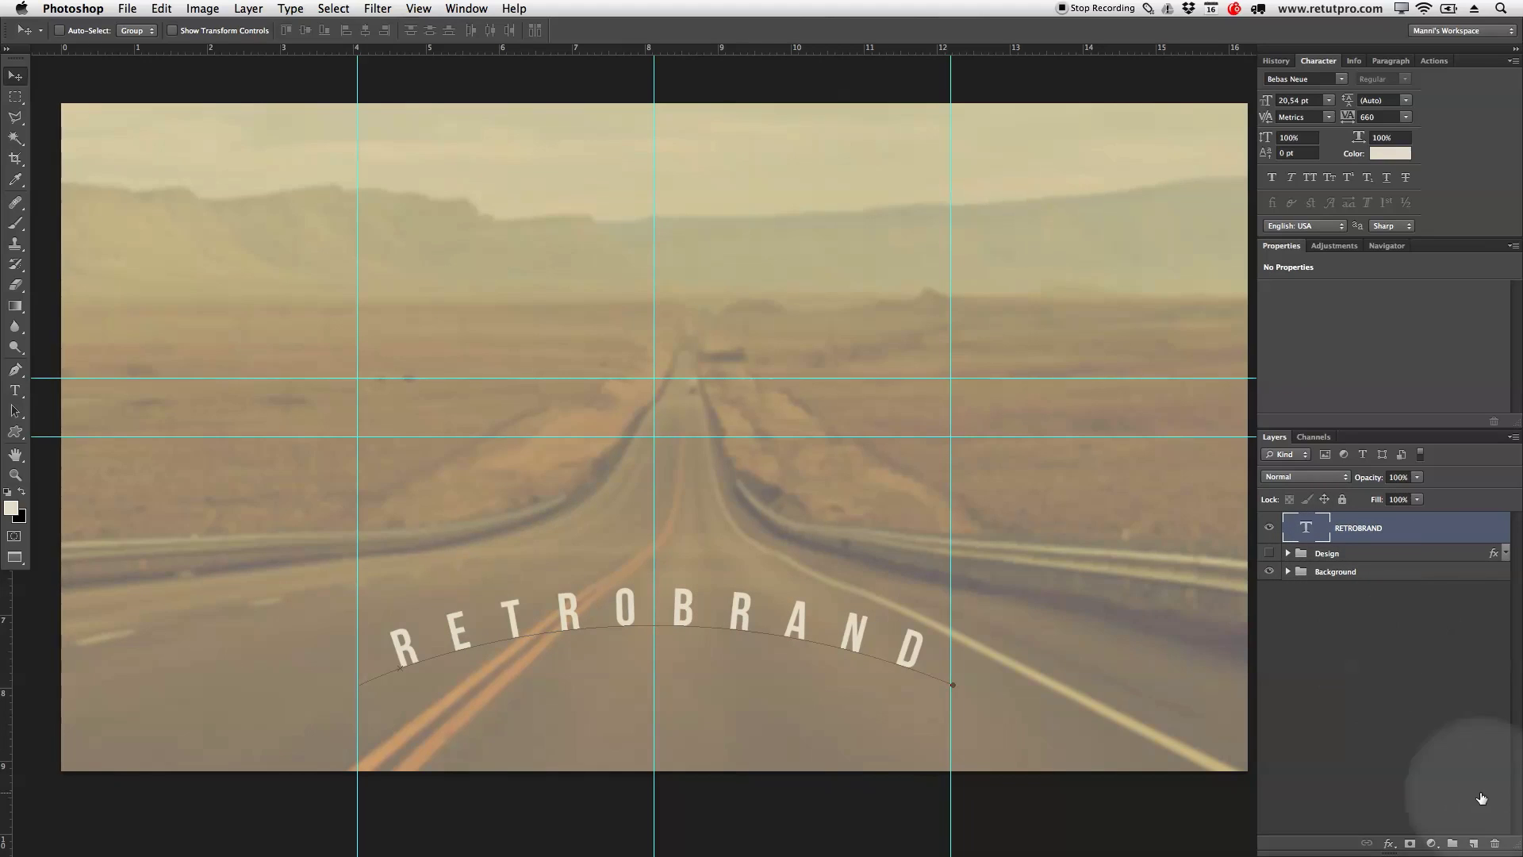
Step: Add a new layer above the RETROBRAND text and draw an arched pen path between the outer vertical guides, peaking at the upper horizontal guide
{"action": "left_click", "coordinate": [1472, 844]}
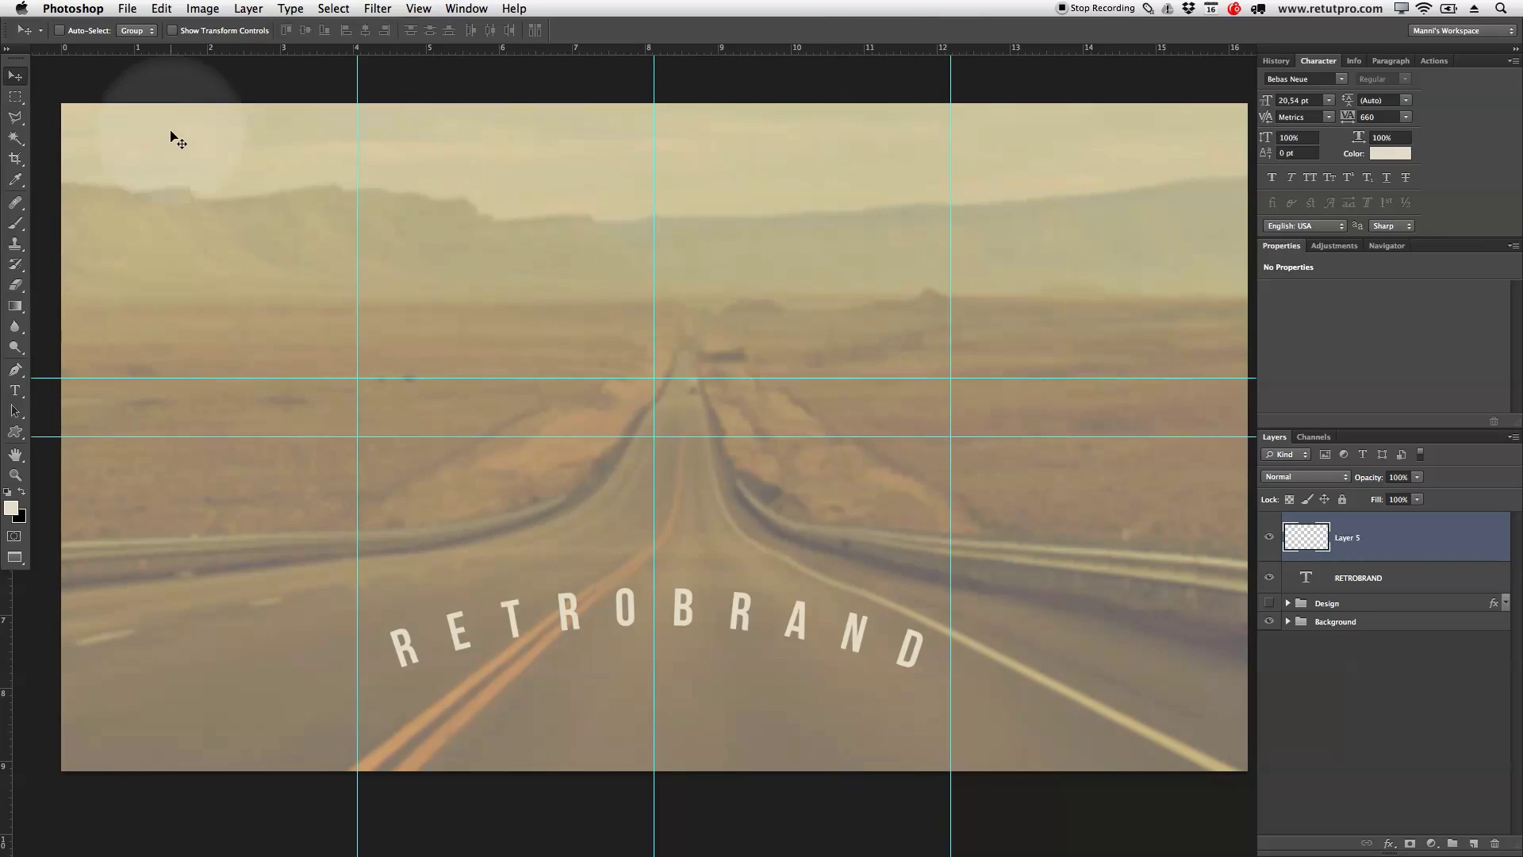
{"action": "left_click", "coordinate": [18, 369]}
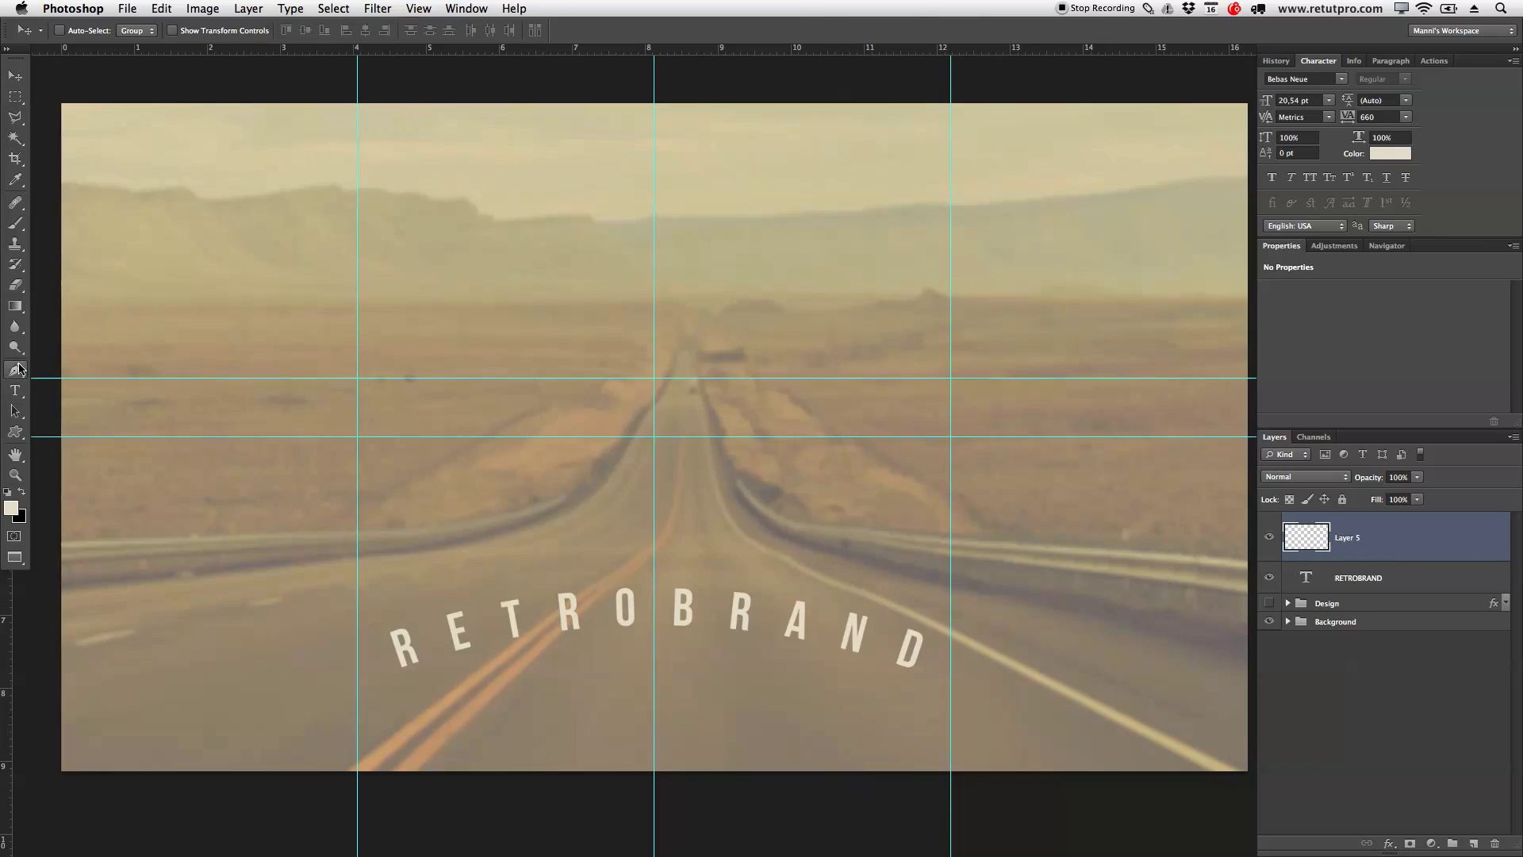
{"action": "left_click", "coordinate": [359, 437]}
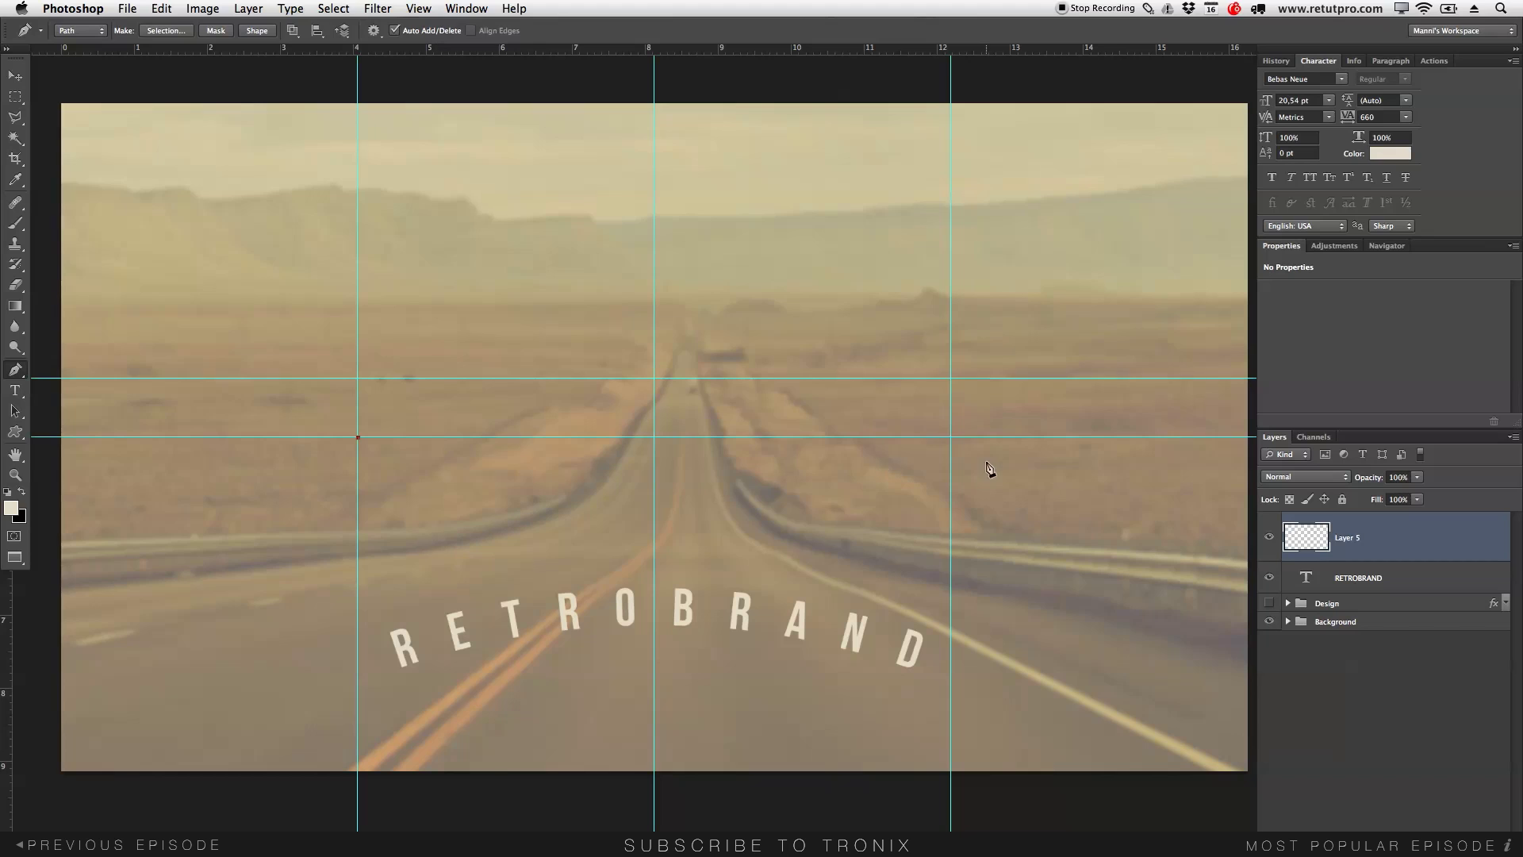
{"action": "left_click_drag", "start_coordinate": [952, 437], "coordinate": [1275, 569]}
Step: Try stroking the arched path using the Brush with Simulate Pressure, and open the document history
{"action": "right_click", "coordinate": [763, 409]}
{"action": "left_click", "coordinate": [820, 504]}
{"action": "left_click", "coordinate": [578, 450]}
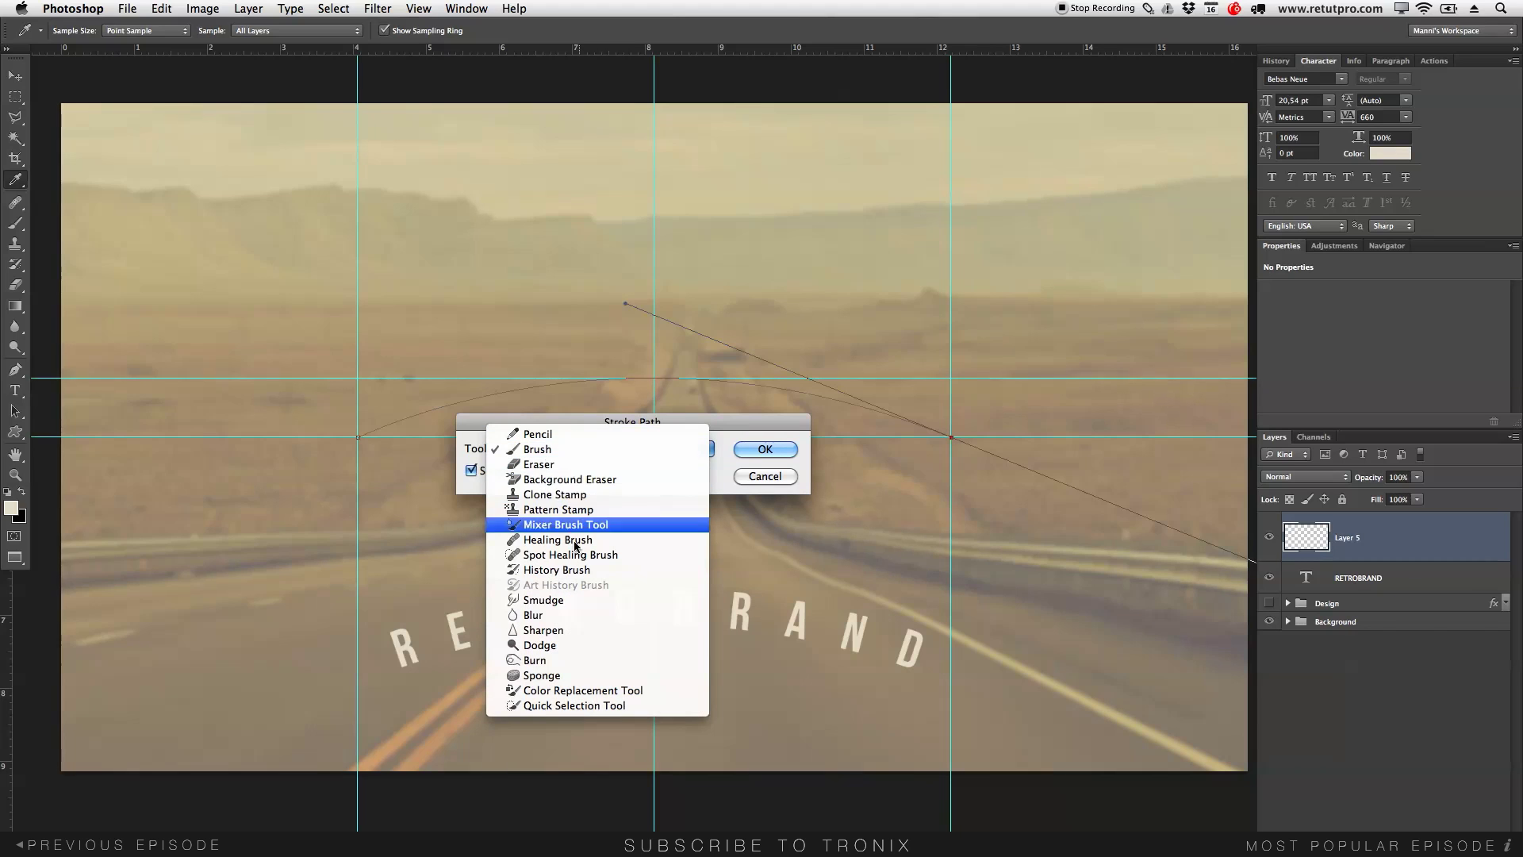
{"action": "left_click", "coordinate": [563, 452]}
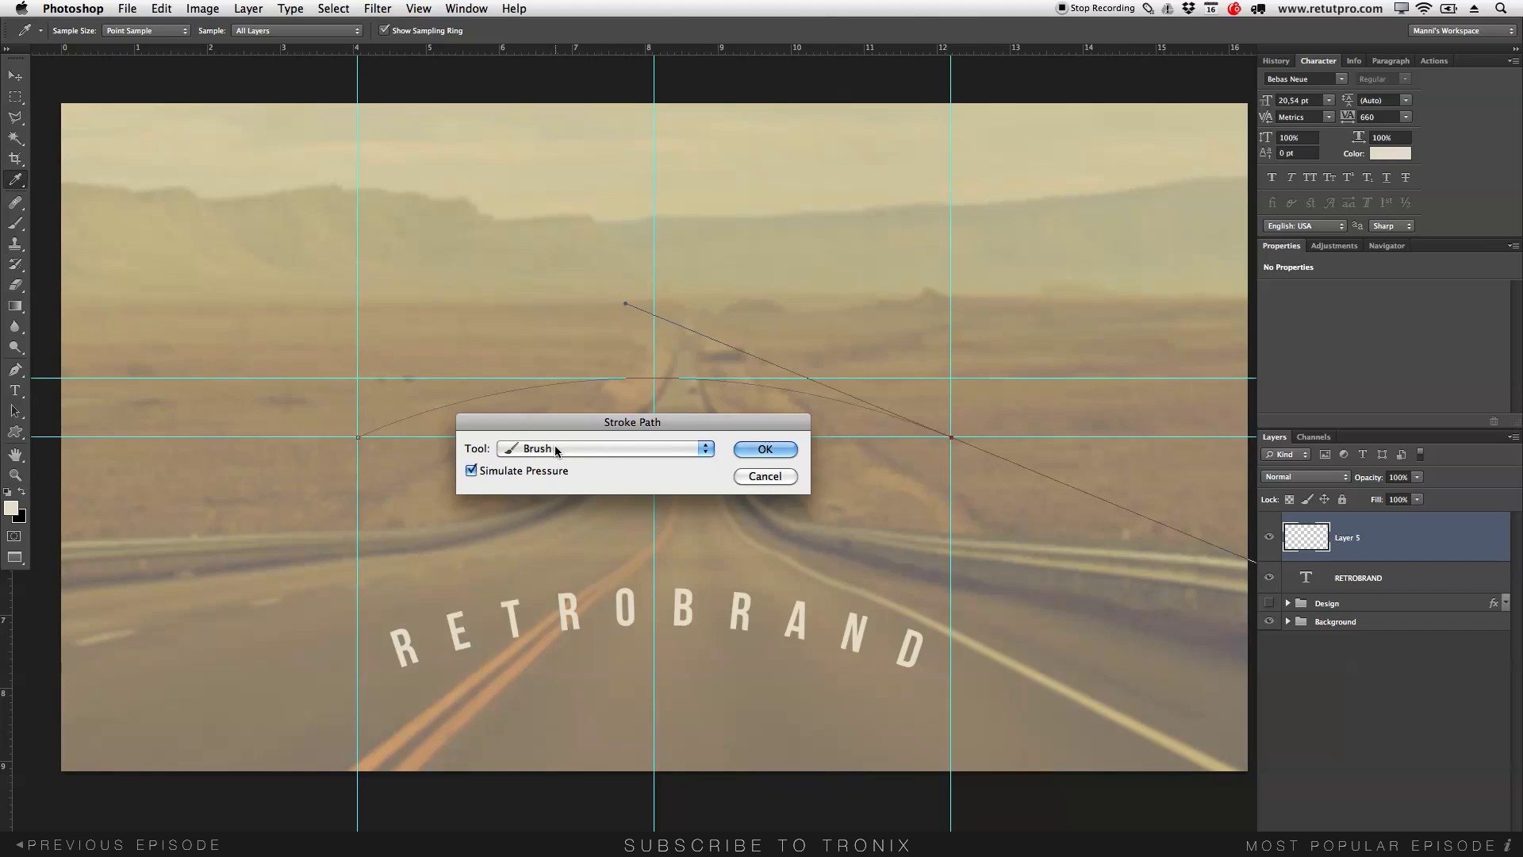
{"action": "left_click", "coordinate": [757, 449]}
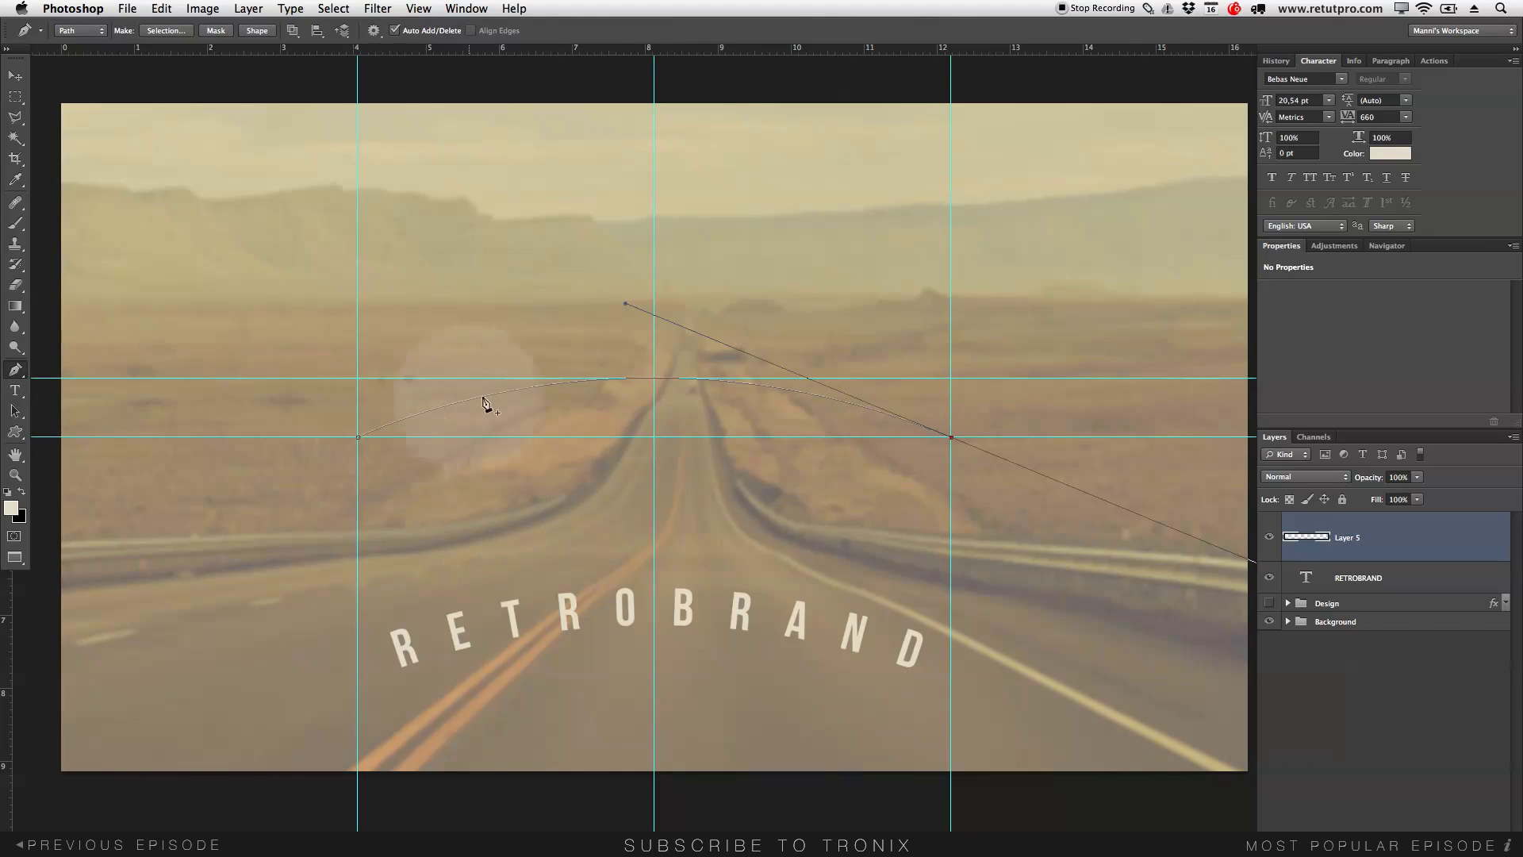
{"action": "left_click", "coordinate": [12, 510]}
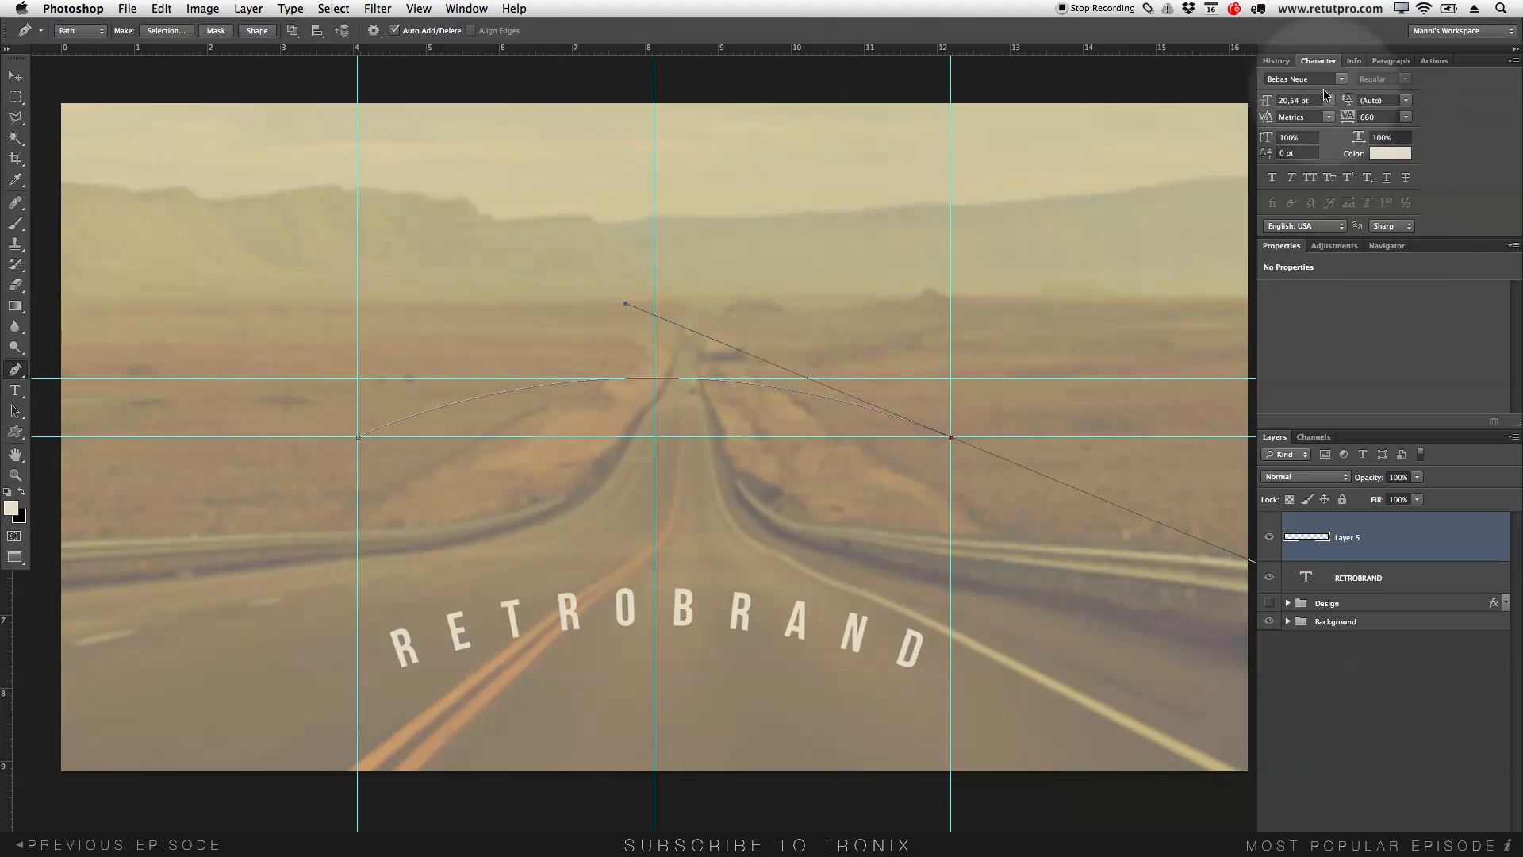
{"action": "left_click", "coordinate": [1277, 61]}
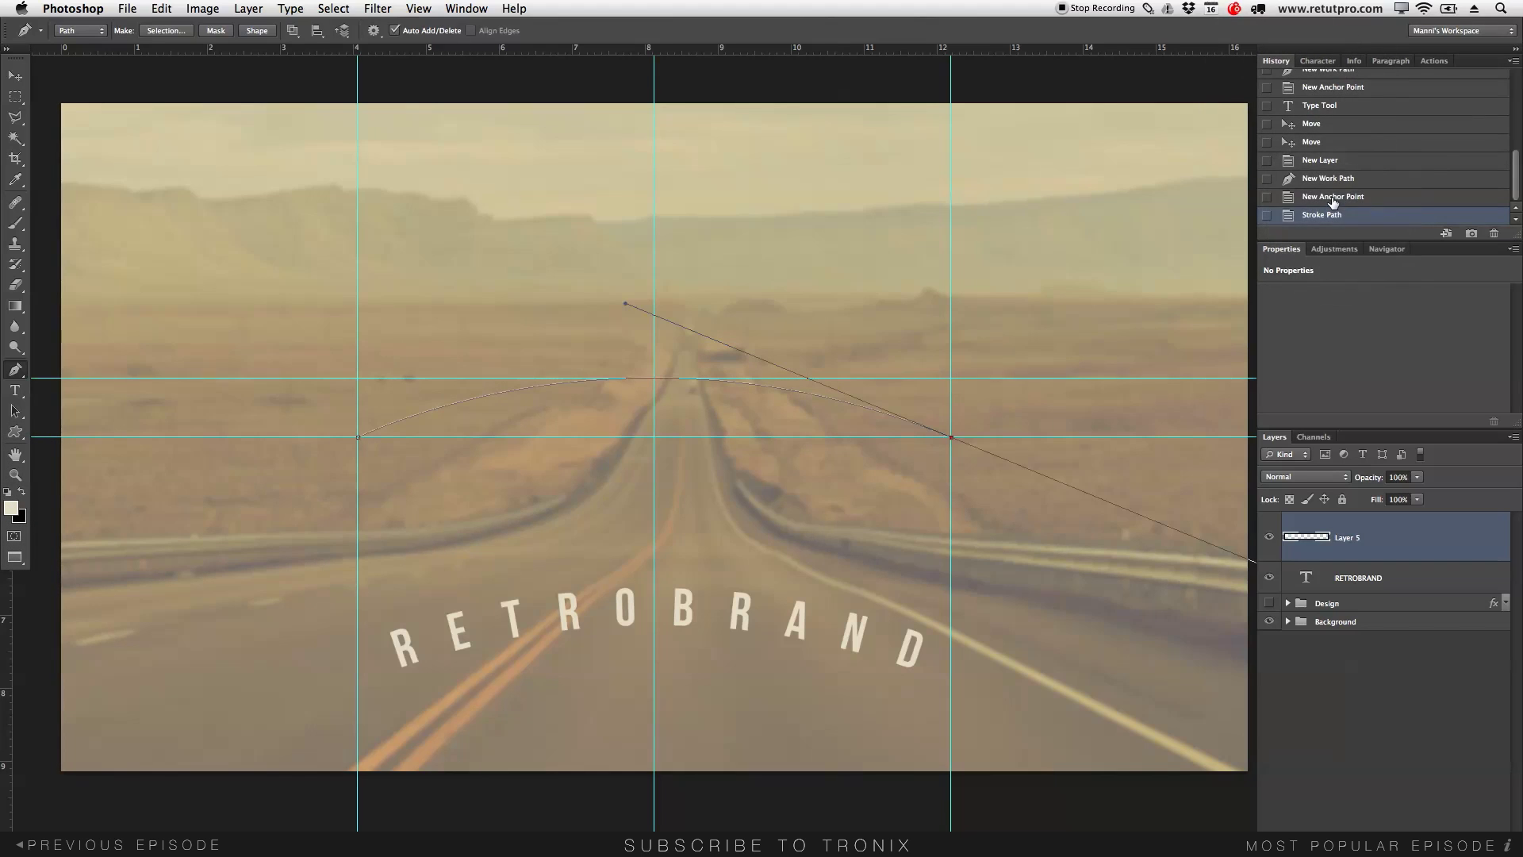
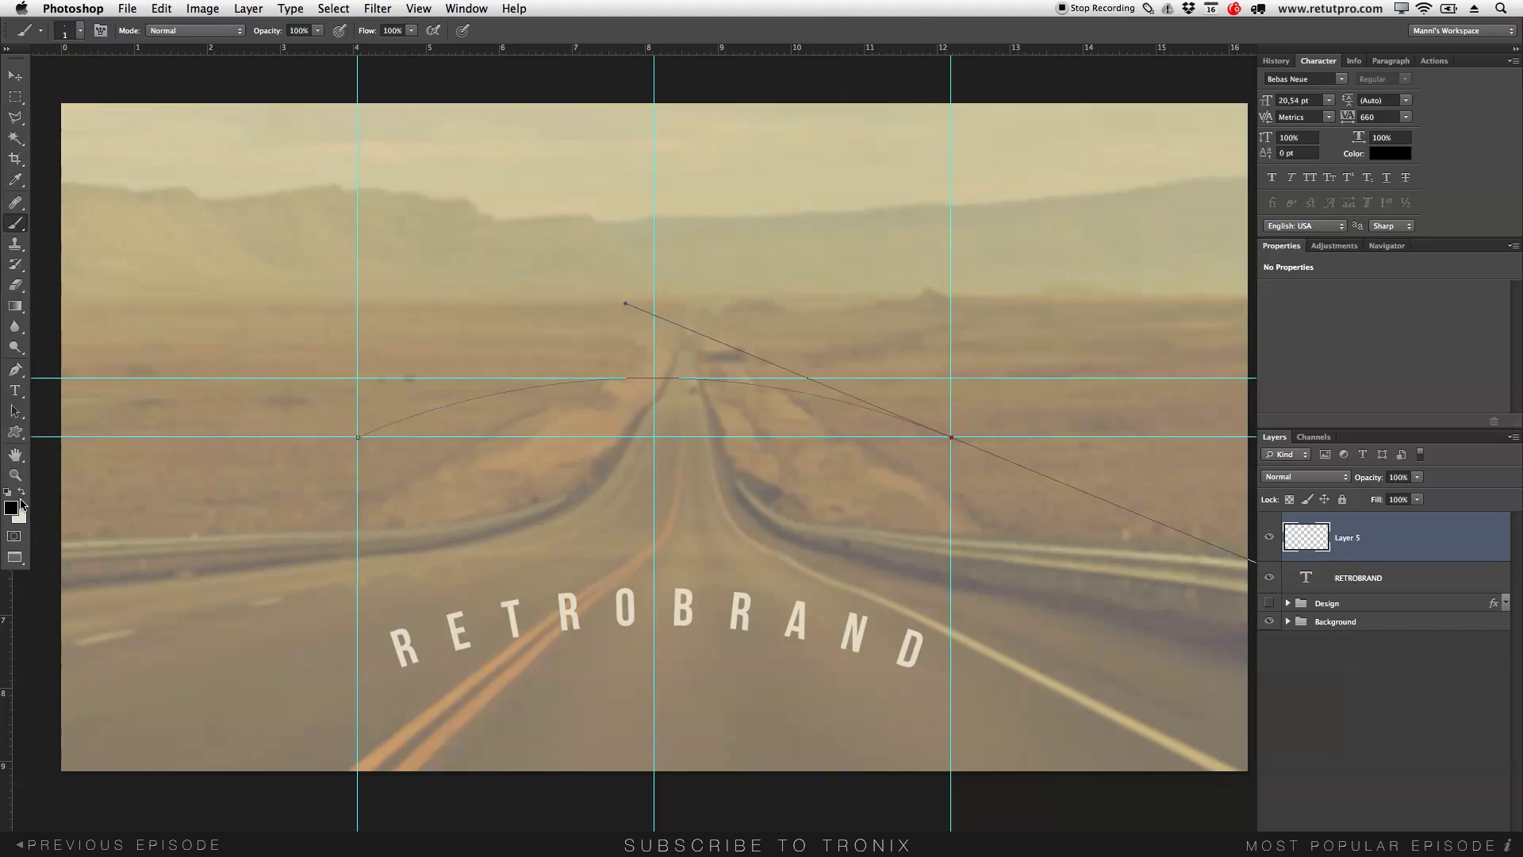
Step: Set the foreground color to white (ffffff)
{"action": "left_click", "coordinate": [13, 511]}
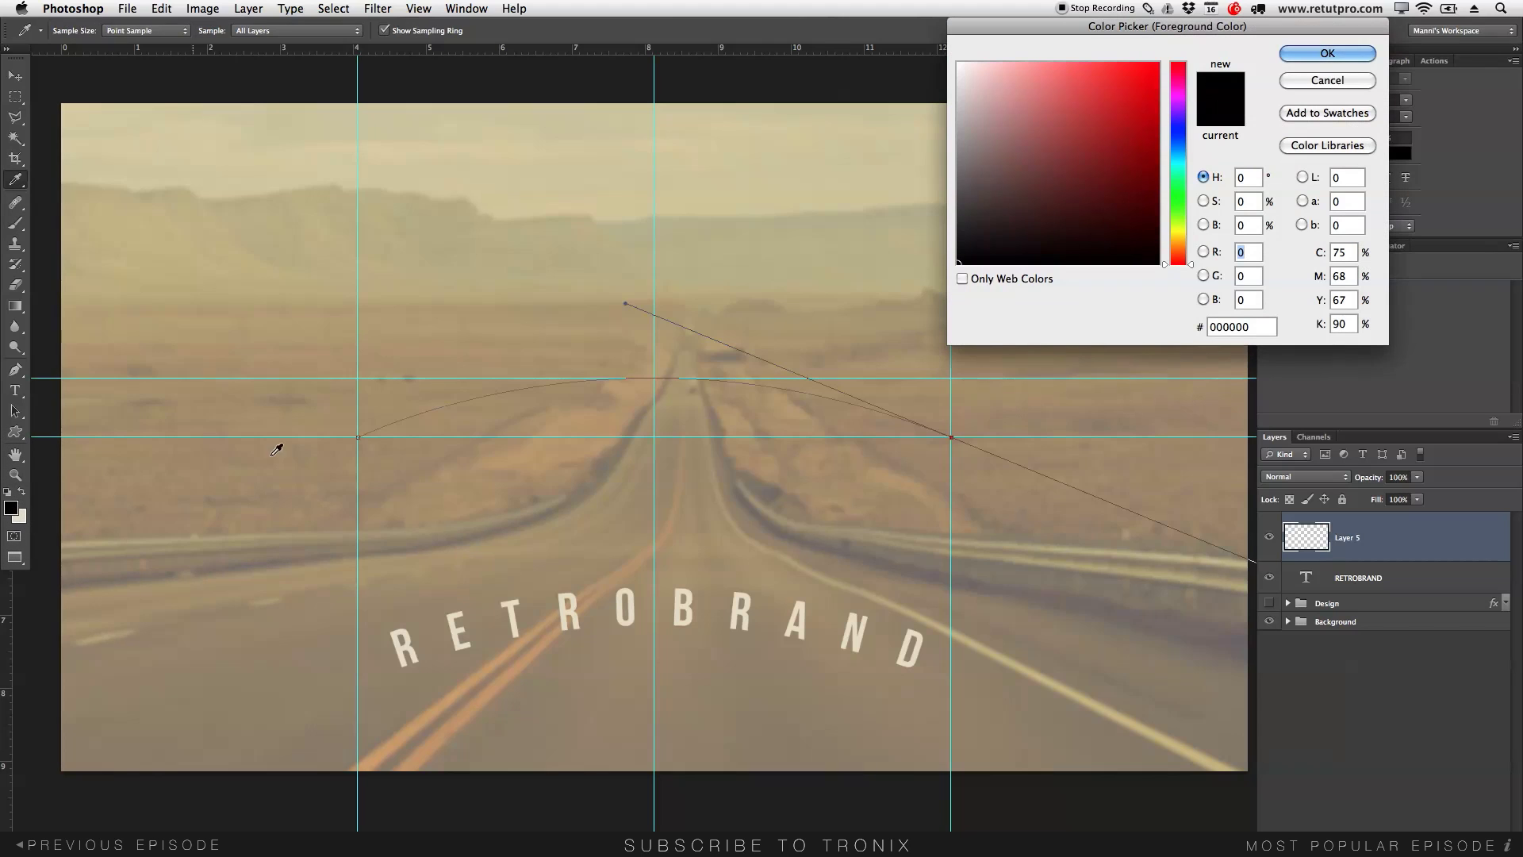
{"action": "left_click_drag", "start_coordinate": [1002, 151], "coordinate": [958, 63]}
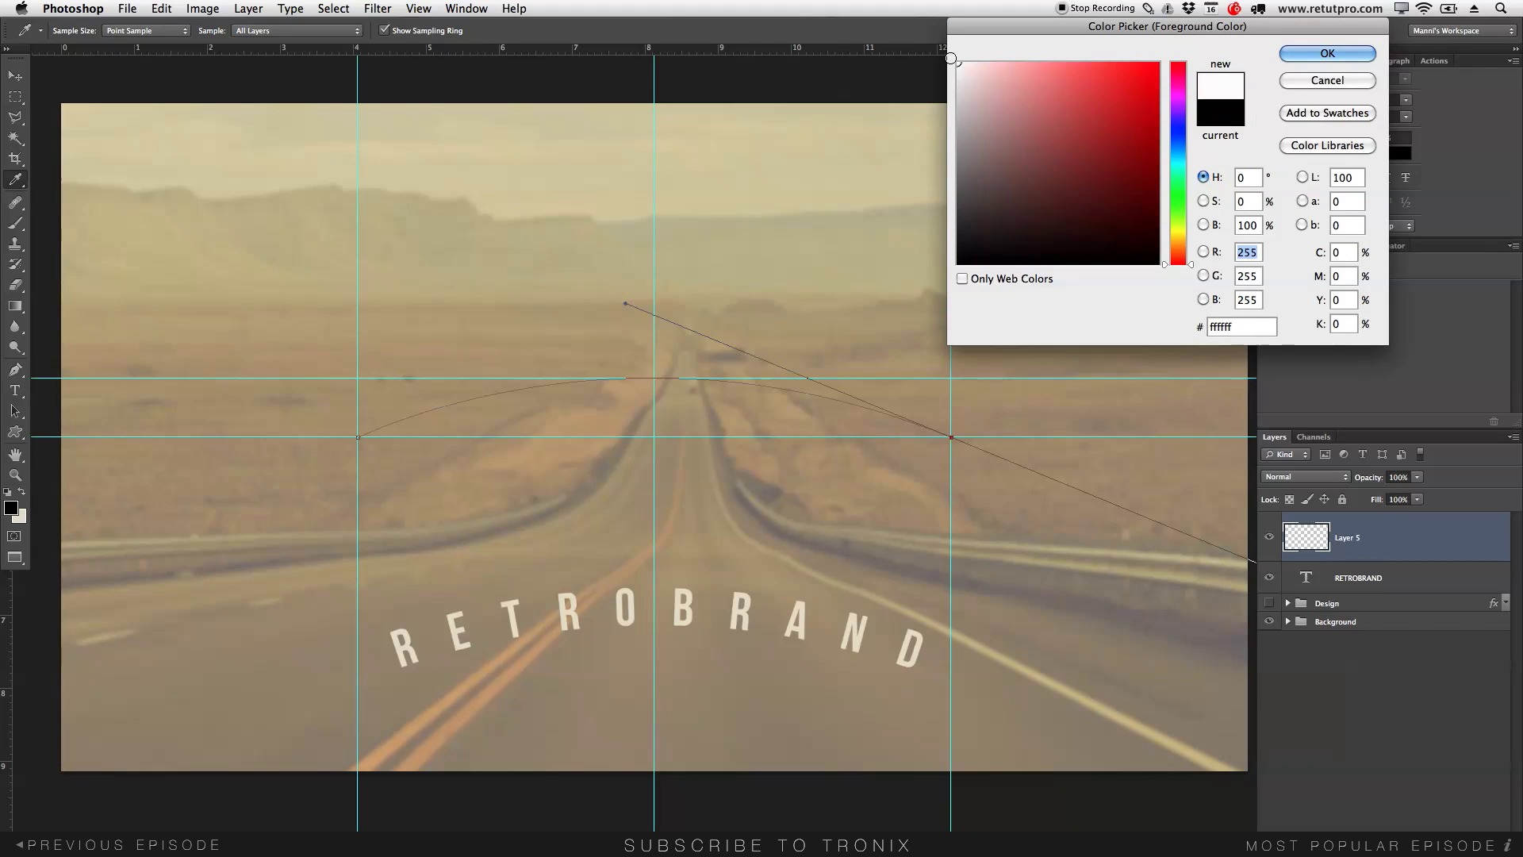
{"action": "left_click", "coordinate": [1343, 53]}
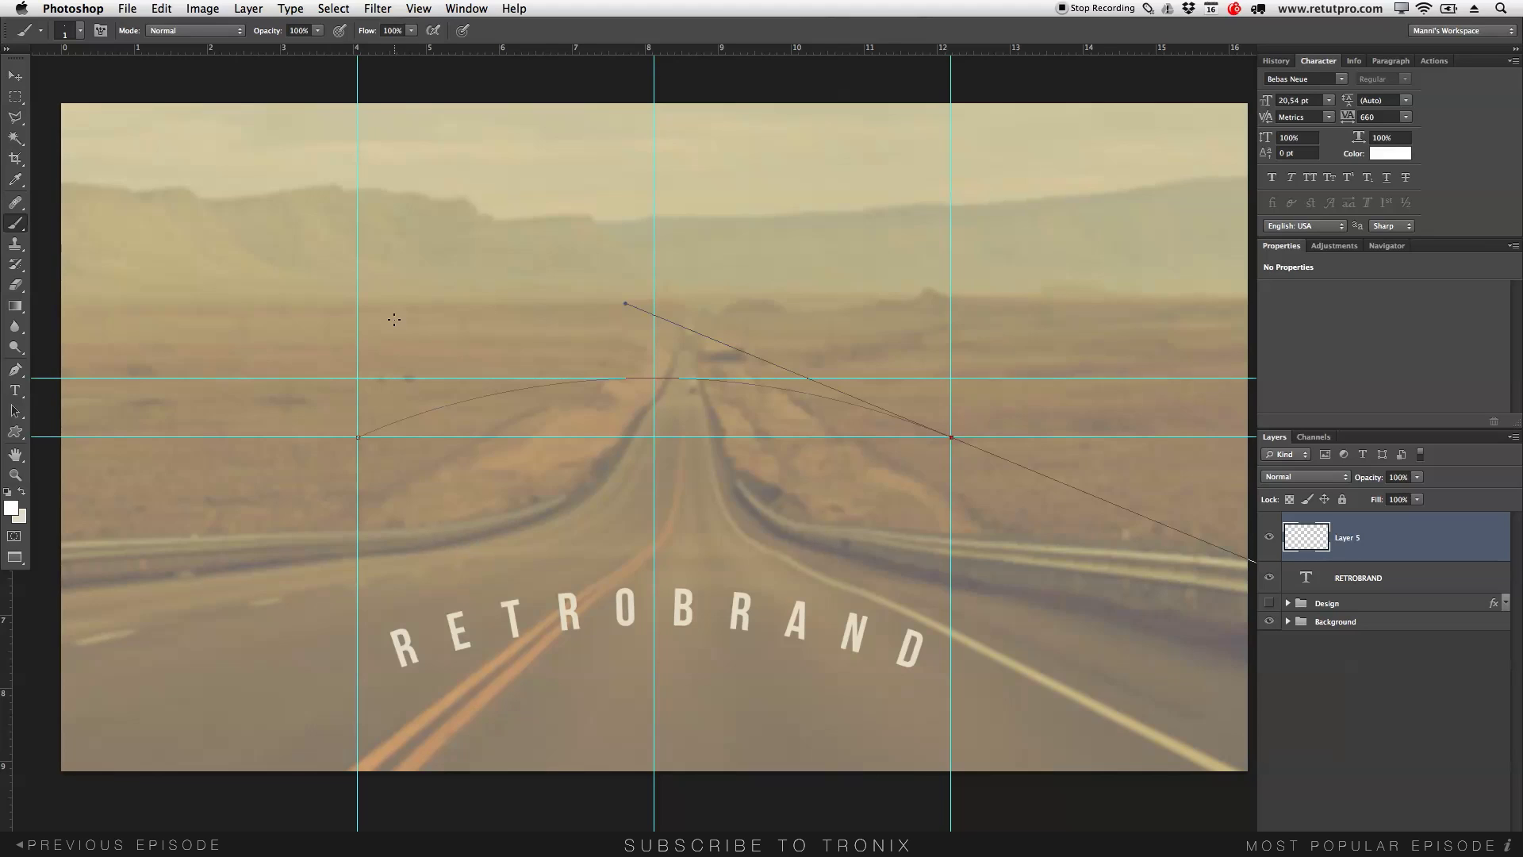
Step: Enlarge the brush to 4 px directly over the canvas
{"action": "left_click_drag", "start_coordinate": [394, 320], "coordinate": [505, 334]}
{"action": "mouse_move", "coordinate": [416, 345]}
{"action": "left_mouse_down"}
{"action": "mouse_move", "coordinate": [449, 341]}
{"action": "mouse_move", "coordinate": [455, 160]}
{"action": "mouse_move", "coordinate": [497, 458]}
{"action": "mouse_move", "coordinate": [485, 195]}
{"action": "mouse_move", "coordinate": [499, 389]}
{"action": "mouse_move", "coordinate": [479, 558]}
{"action": "mouse_move", "coordinate": [474, 542]}
{"action": "left_mouse_up"}
{"action": "mouse_move", "coordinate": [474, 277]}
{"action": "left_mouse_down"}
{"action": "mouse_move", "coordinate": [412, 293]}
{"action": "mouse_move", "coordinate": [329, 279]}
{"action": "left_mouse_up"}
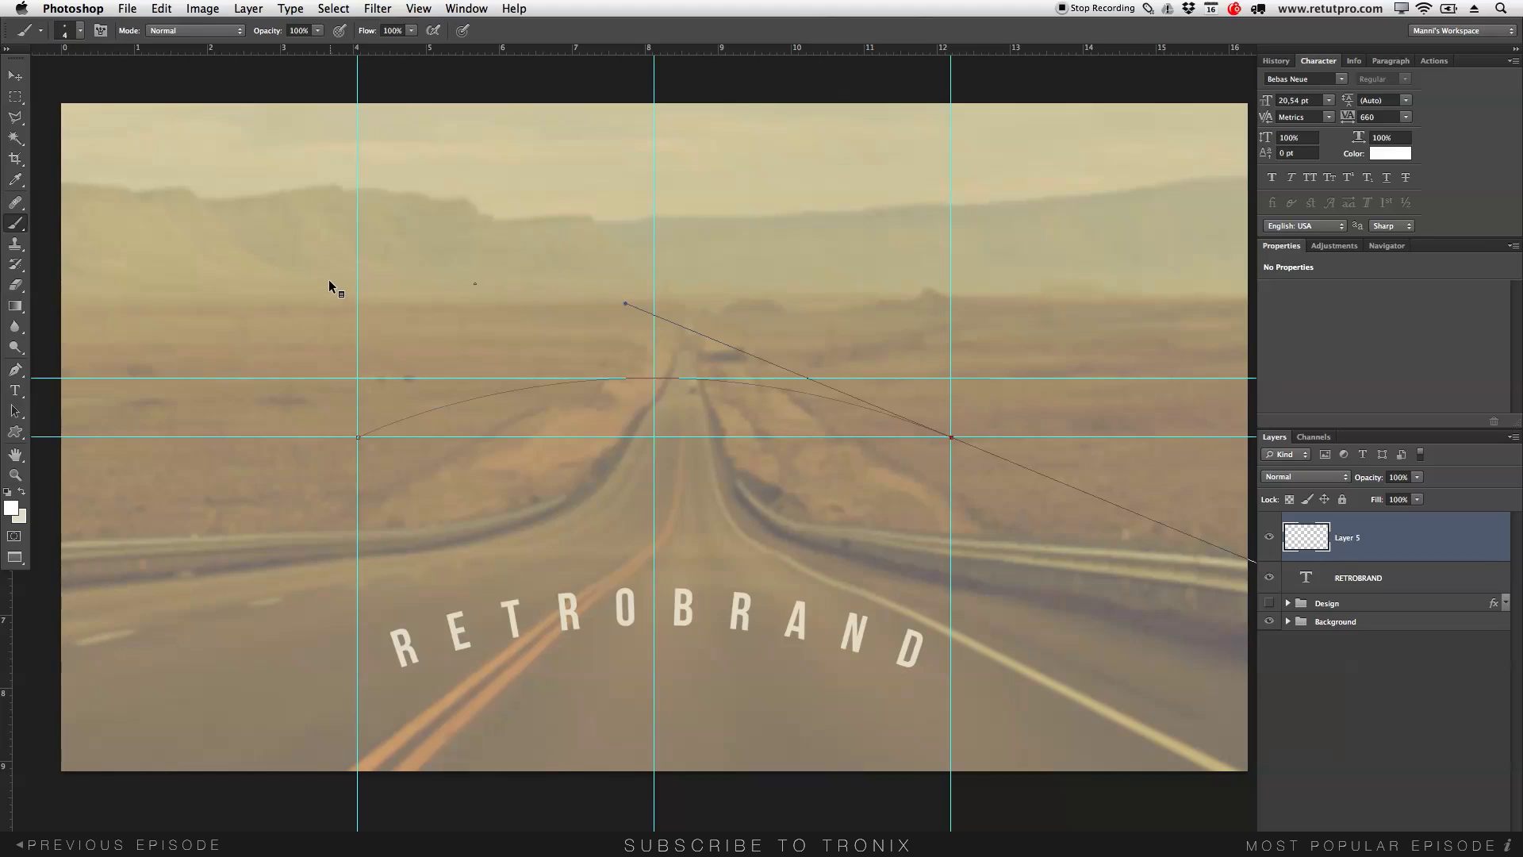
Step: Try a 3 px brush with a test stroke on the canvas, and undo the stroke
{"action": "left_click", "coordinate": [67, 37]}
{"action": "left_click", "coordinate": [80, 31]}
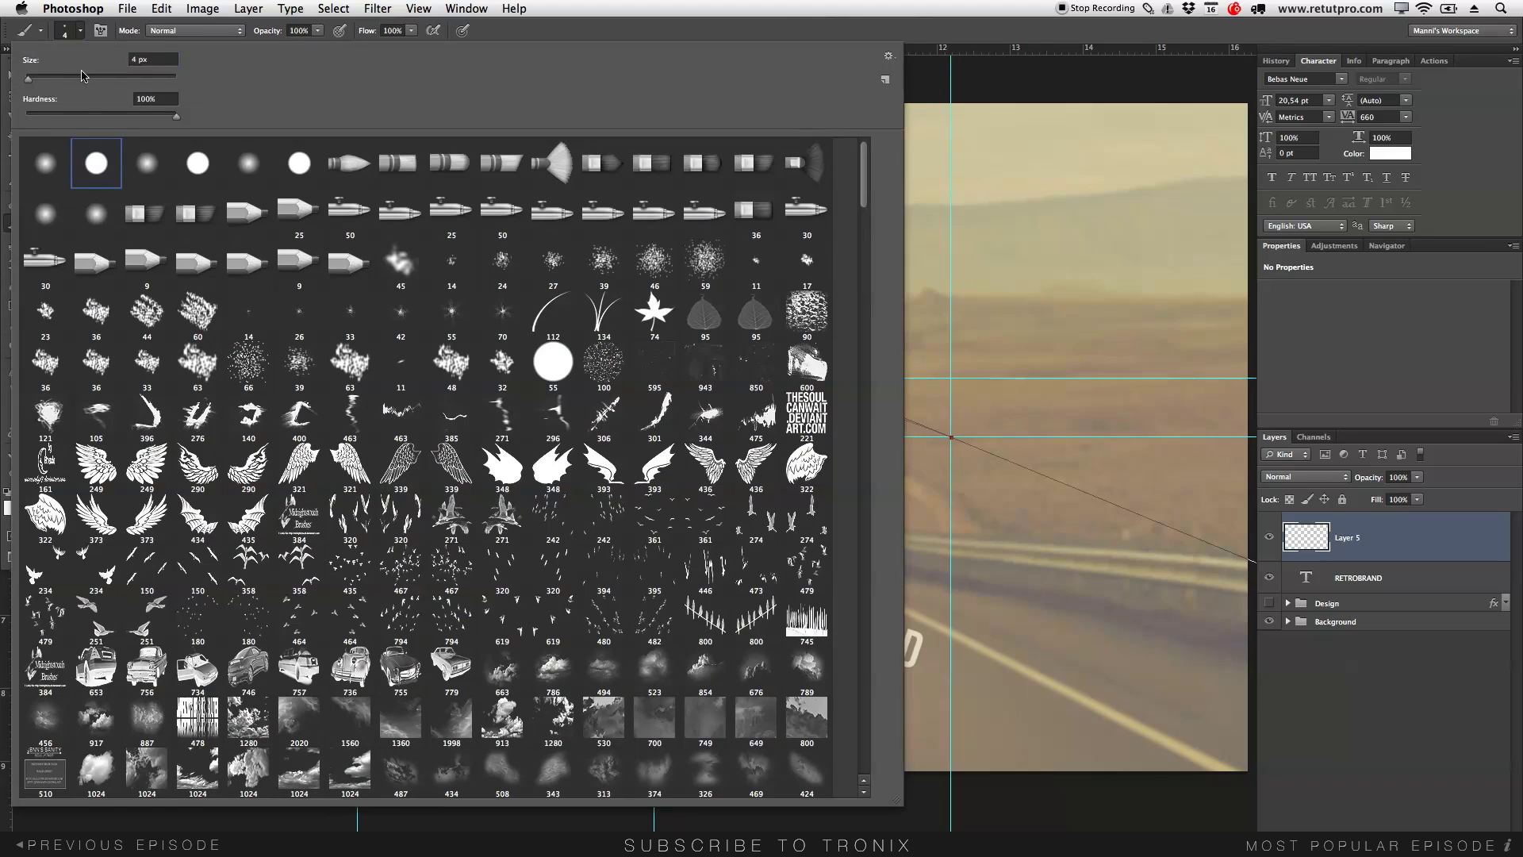
{"action": "left_click", "coordinate": [137, 60]}
{"action": "type", "text": "3"}
{"action": "key", "text": "Return"}
{"action": "left_click_drag", "start_coordinate": [969, 176], "coordinate": [1068, 211]}
{"action": "key", "text": "super+z"}
Step: Set the brush size to 4 px, check it with a test scribble over the sky, and undo the scribble
{"action": "left_click", "coordinate": [80, 31]}
{"action": "left_click_drag", "start_coordinate": [26, 77], "coordinate": [29, 83]}
{"action": "key", "text": "Return"}
{"action": "mouse_move", "coordinate": [1076, 313]}
{"action": "left_mouse_down"}
{"action": "mouse_move", "coordinate": [1155, 270]}
{"action": "mouse_move", "coordinate": [1166, 300]}
{"action": "left_mouse_up"}
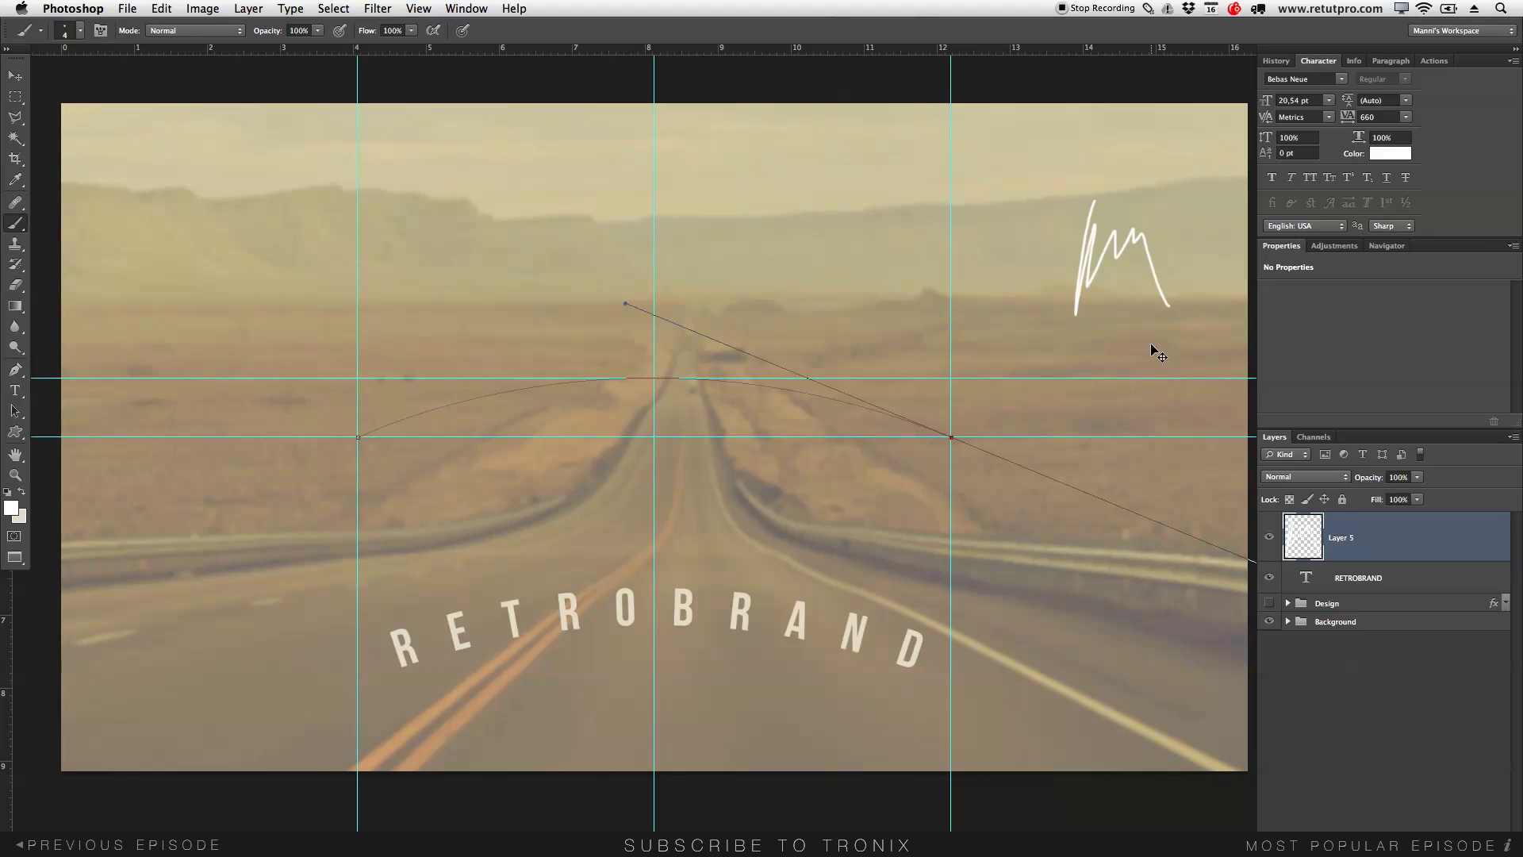
{"action": "key", "text": "super+z"}
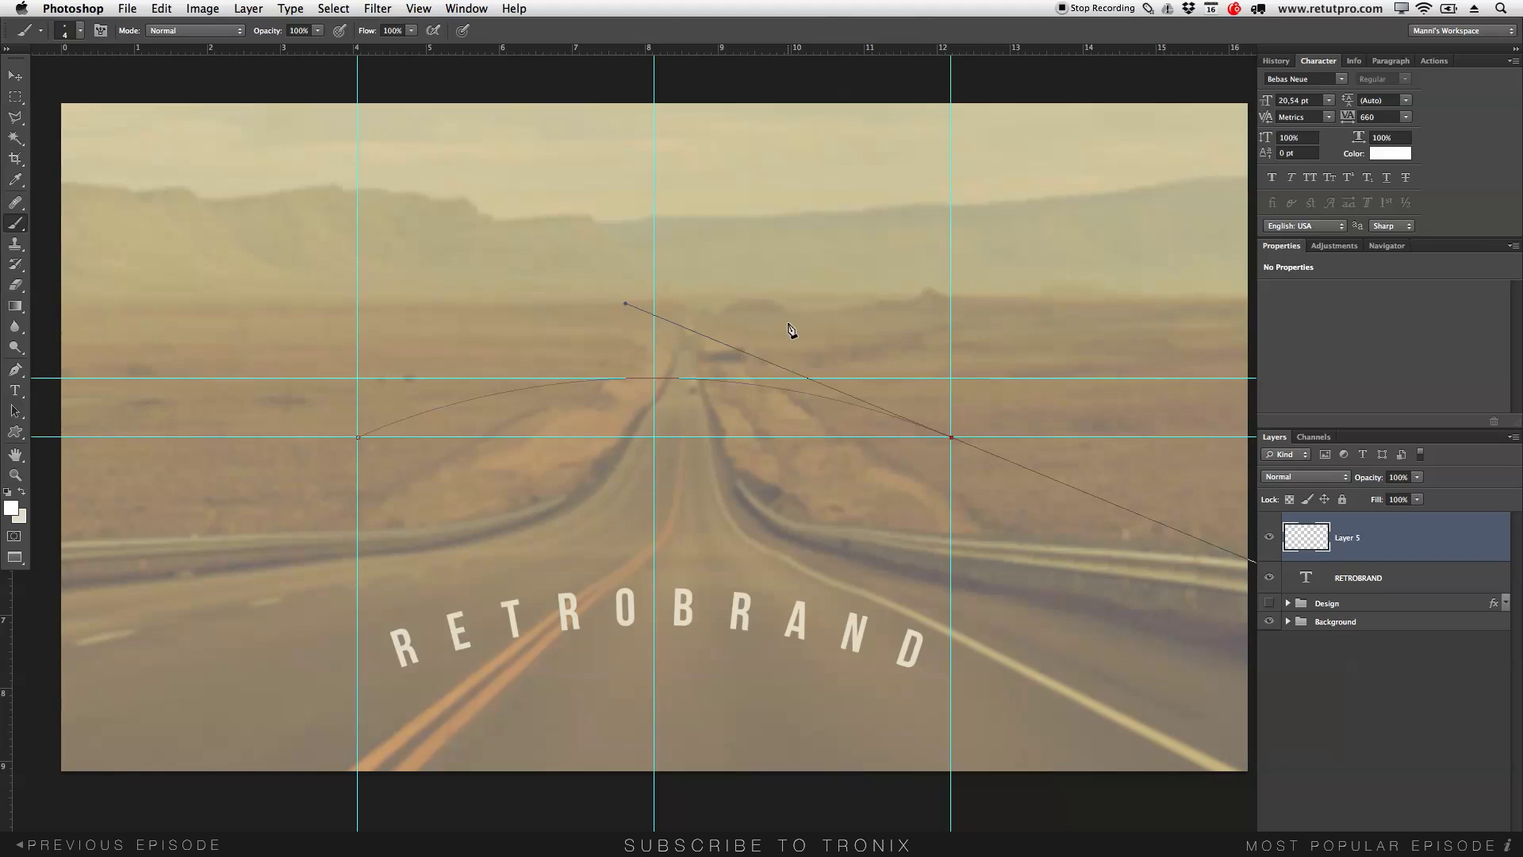
Step: Stroke the arched path in white using the Brush with Simulate Pressure, and dismiss the path
{"action": "key", "text": "p"}
{"action": "right_click", "coordinate": [753, 408]}
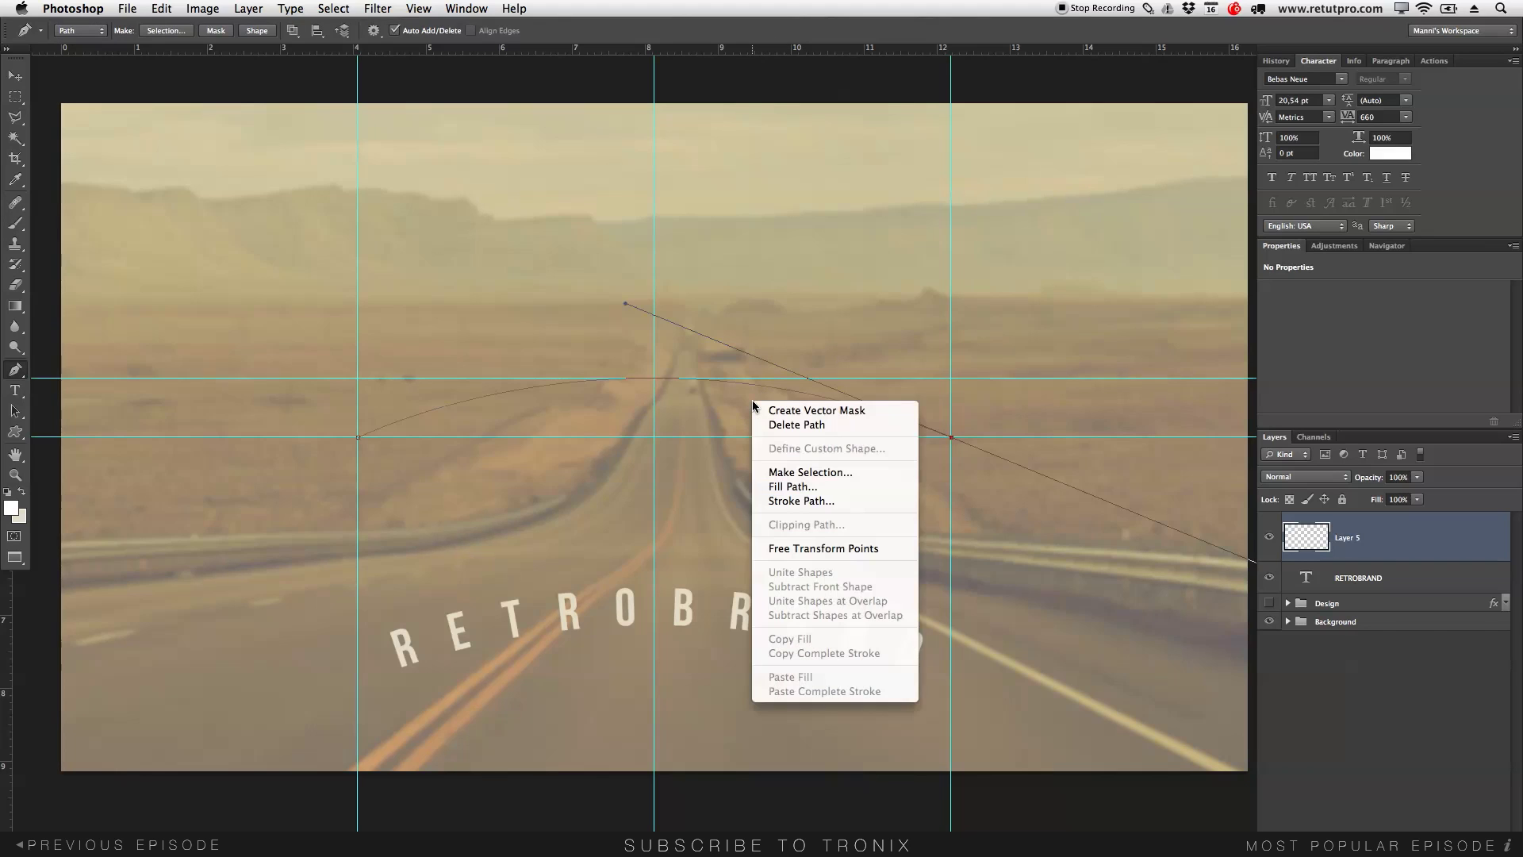
{"action": "left_click", "coordinate": [803, 503]}
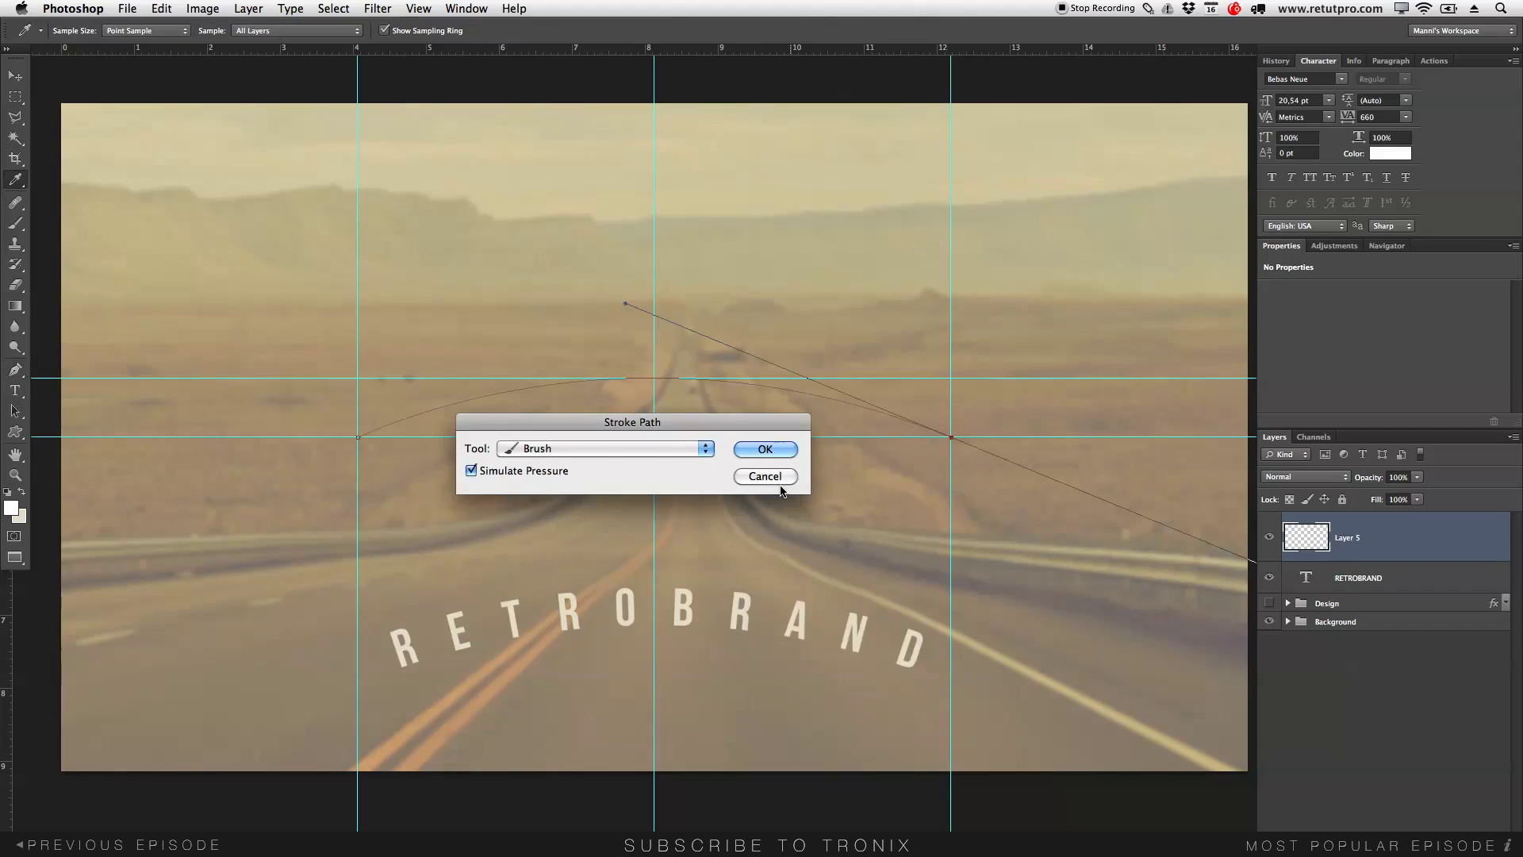
{"action": "left_click", "coordinate": [753, 451]}
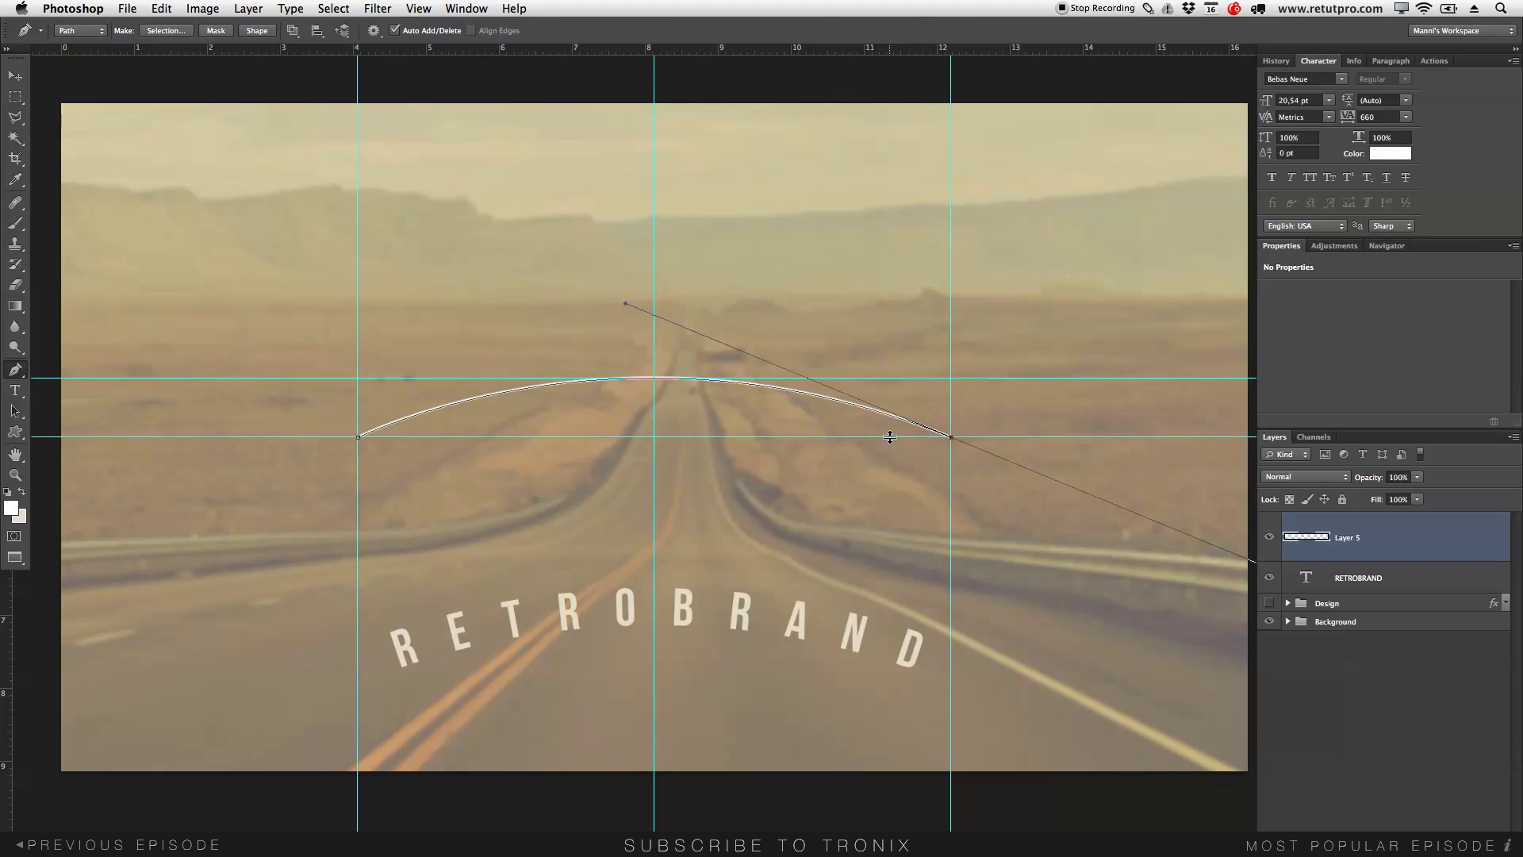
{"action": "key", "text": "Return"}
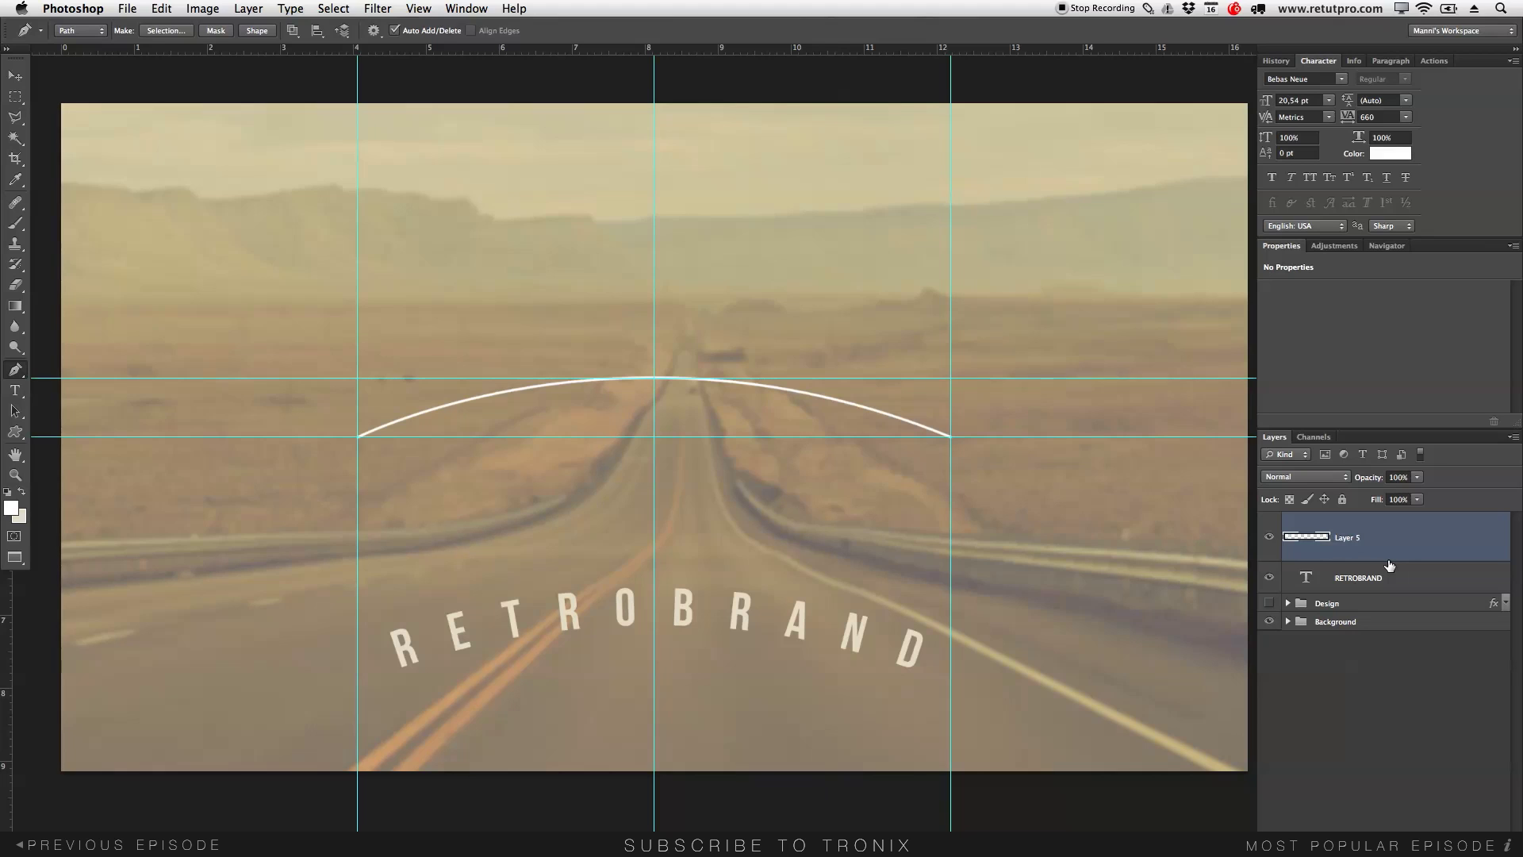
Step: Duplicate the white arched line's layer and move the copy straight up to form a parallel arch above the original
{"action": "key", "text": "super+j"}
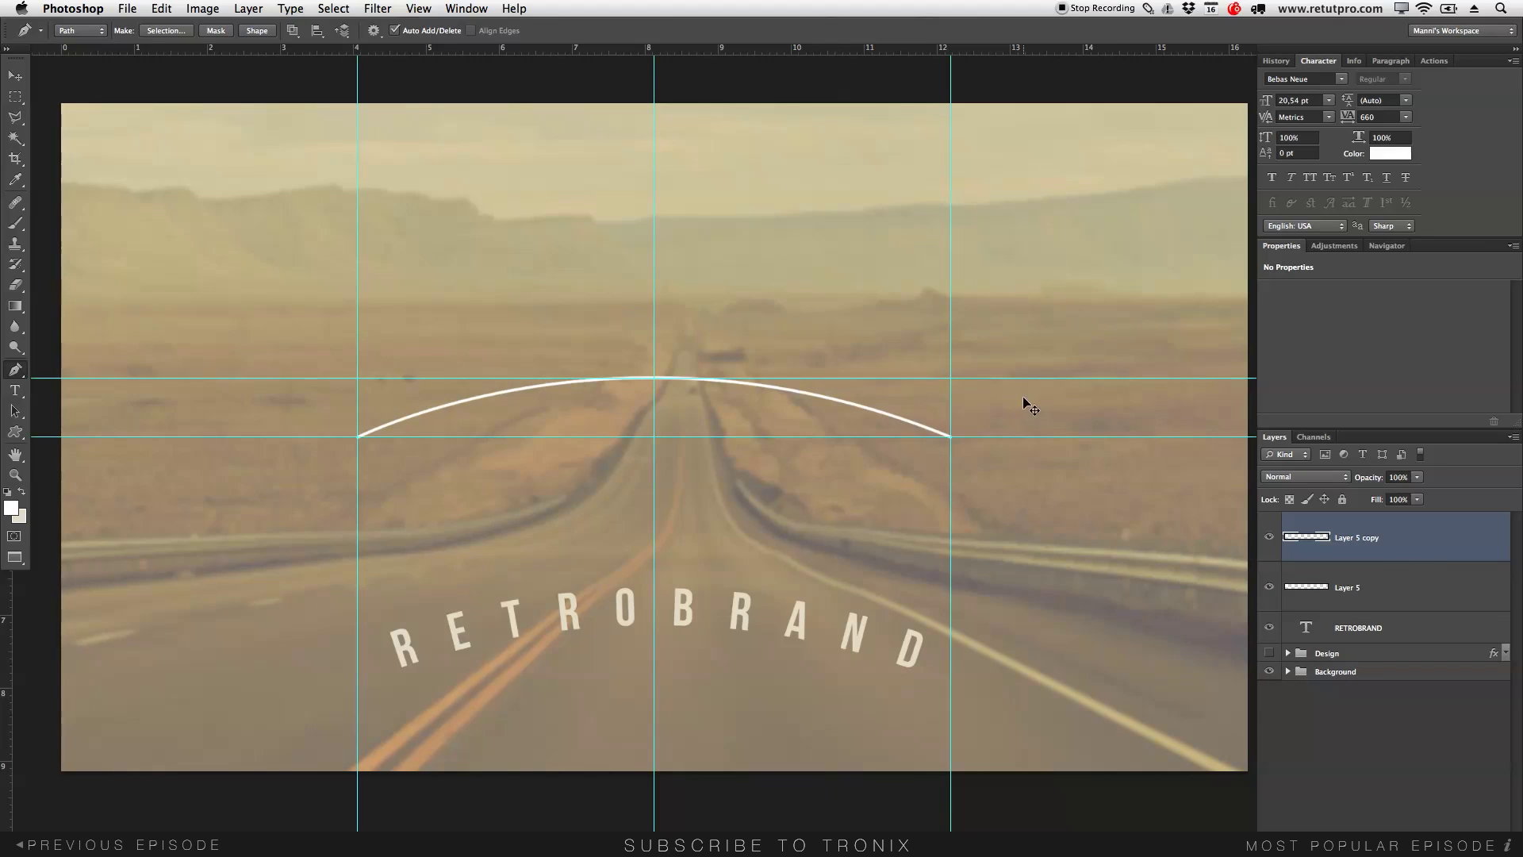
{"action": "key", "text": "v"}
{"action": "left_click_drag", "start_coordinate": [844, 424], "coordinate": [835, 399]}
{"action": "left_click_drag", "start_coordinate": [731, 353], "coordinate": [735, 287]}
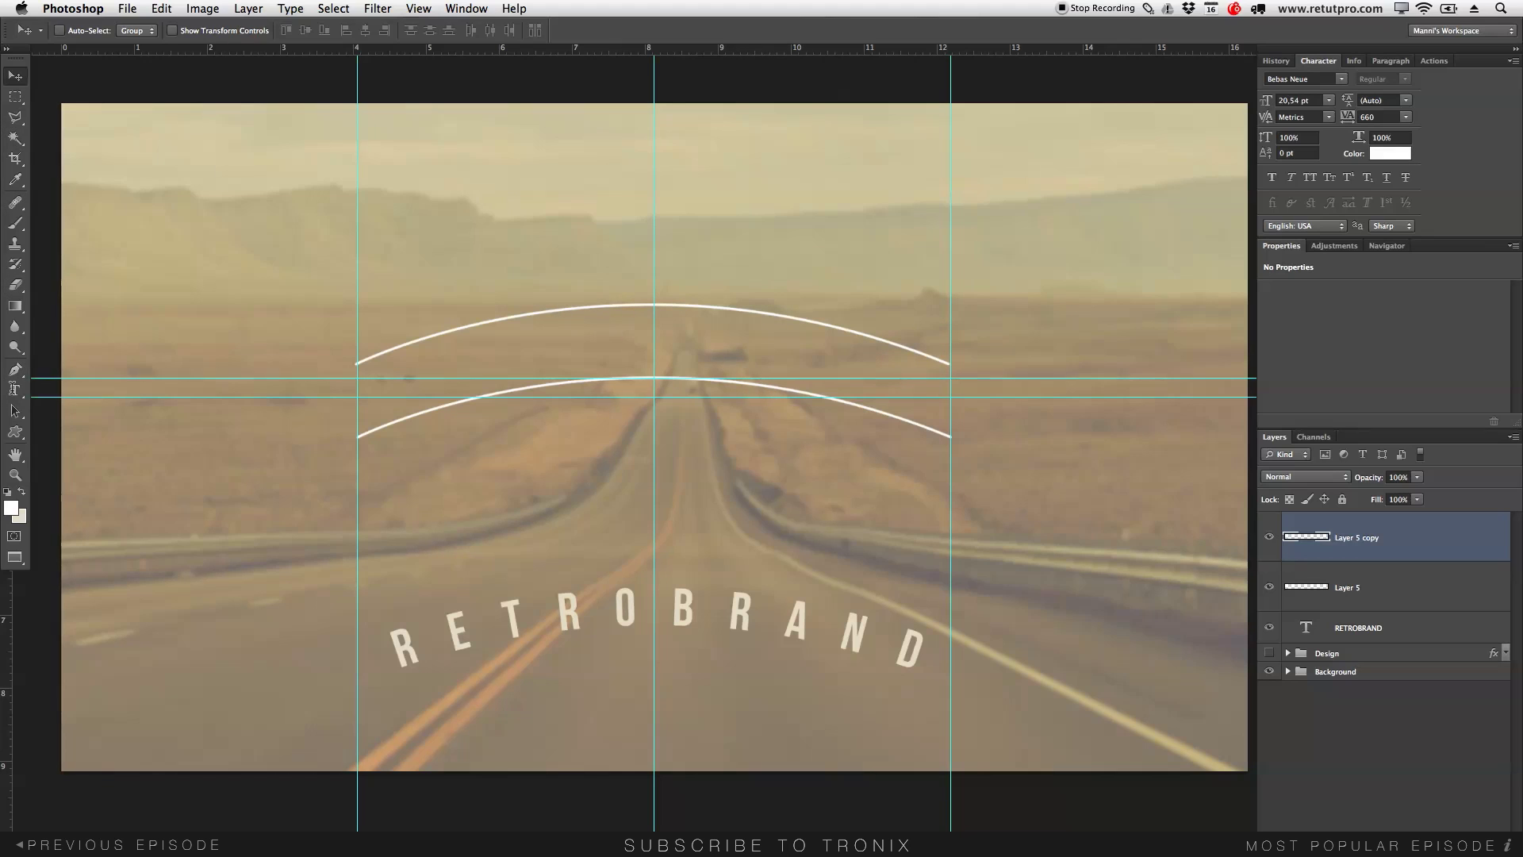
Step: Recolour the whole curved RETROBRAND text pure white and commit the text edit
{"action": "left_click", "coordinate": [15, 390]}
{"action": "left_click", "coordinate": [662, 619]}
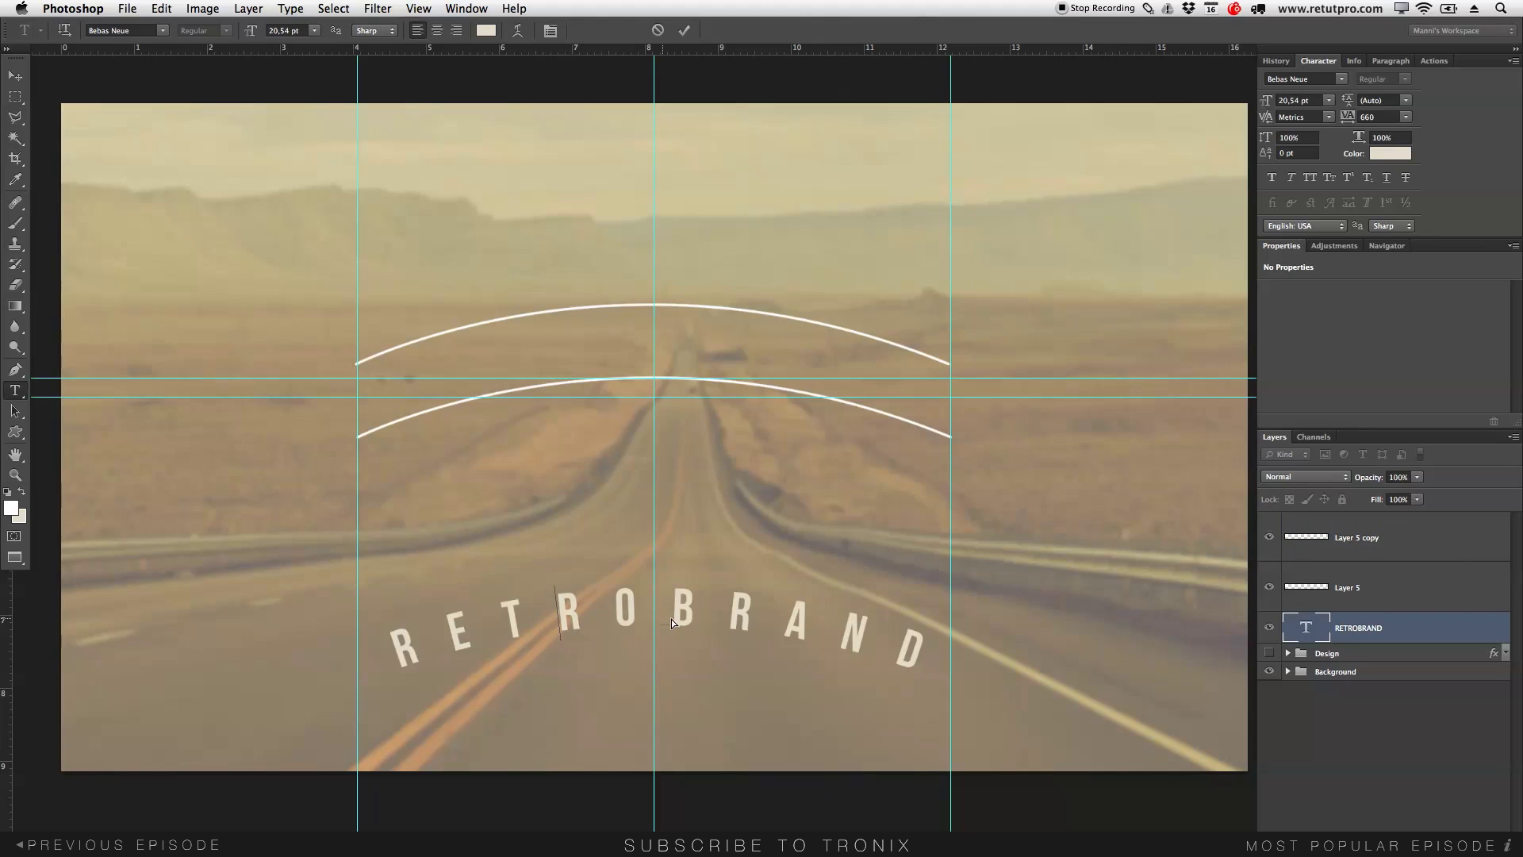
{"action": "double_click", "coordinate": [671, 618]}
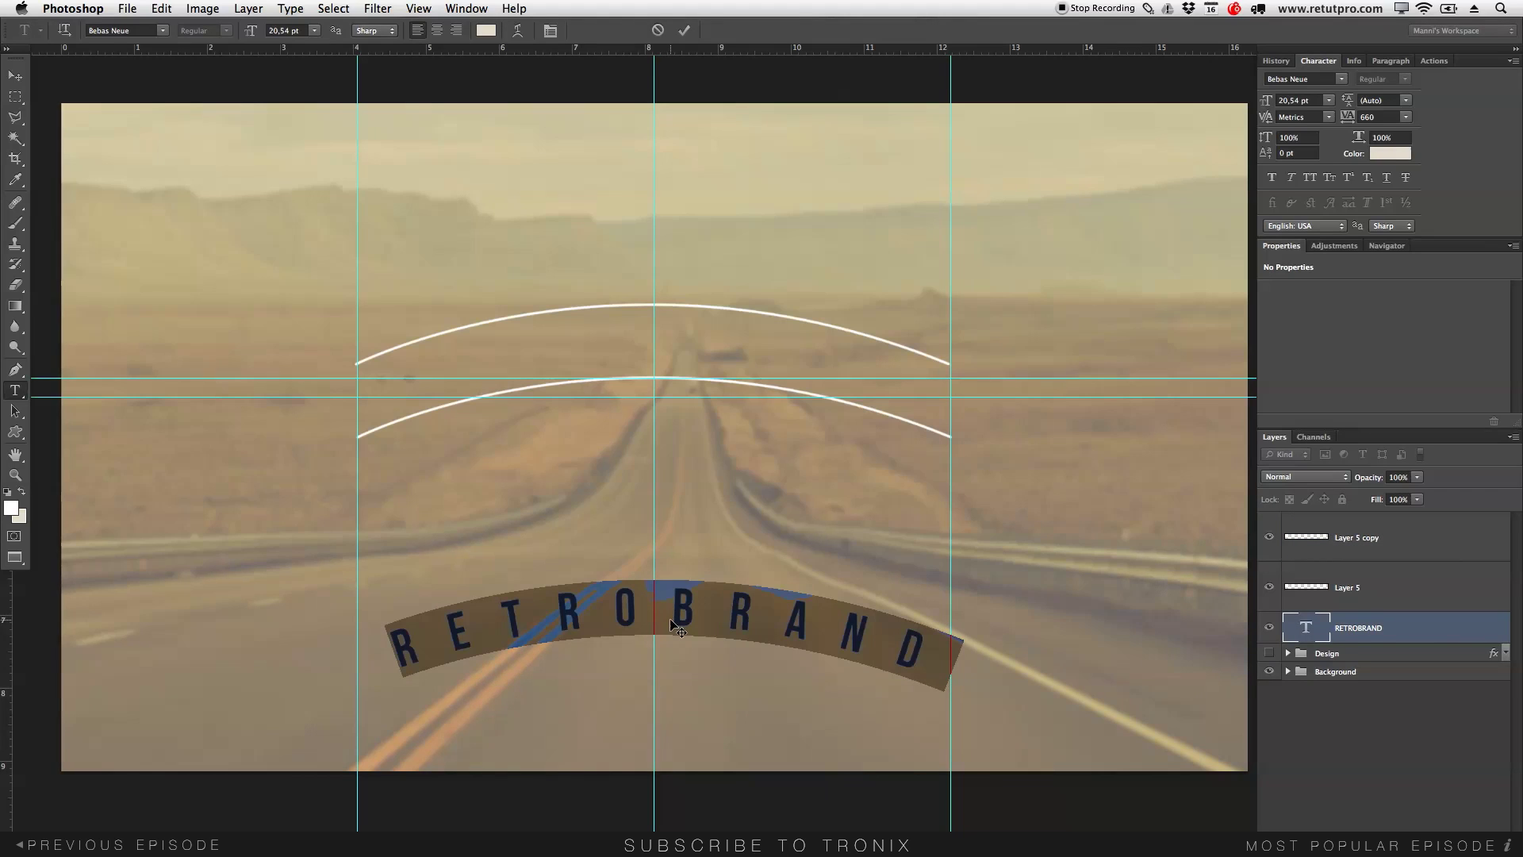
{"action": "left_click", "coordinate": [485, 30]}
{"action": "left_click", "coordinate": [961, 65]}
{"action": "left_click", "coordinate": [1327, 53]}
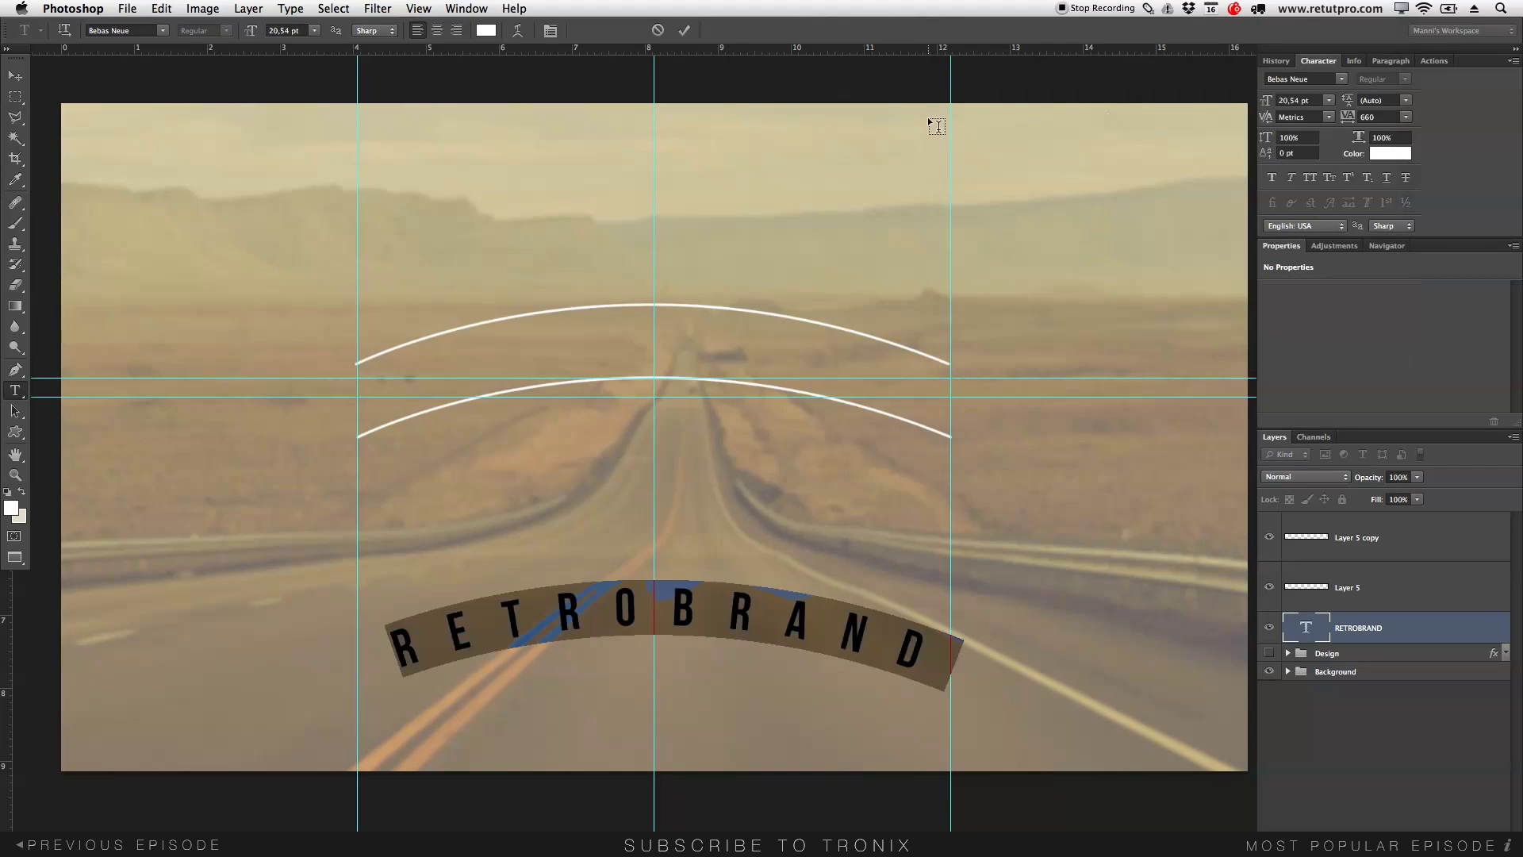
{"action": "left_click", "coordinate": [684, 31]}
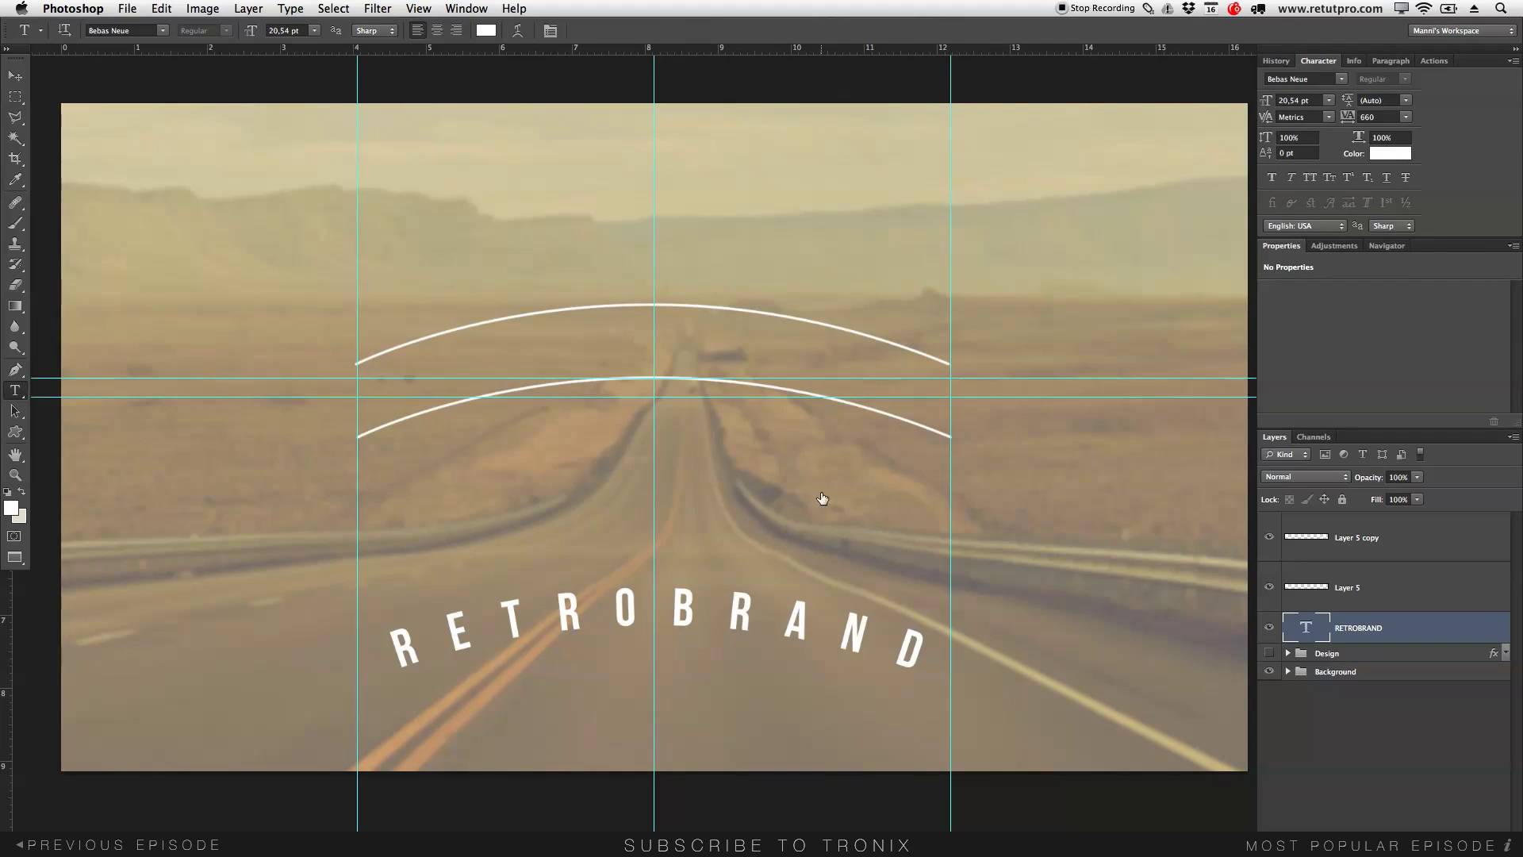
Step: Move the RETROBRAND text up so it sits between the two white arched lines
{"action": "left_click", "coordinate": [1402, 632]}
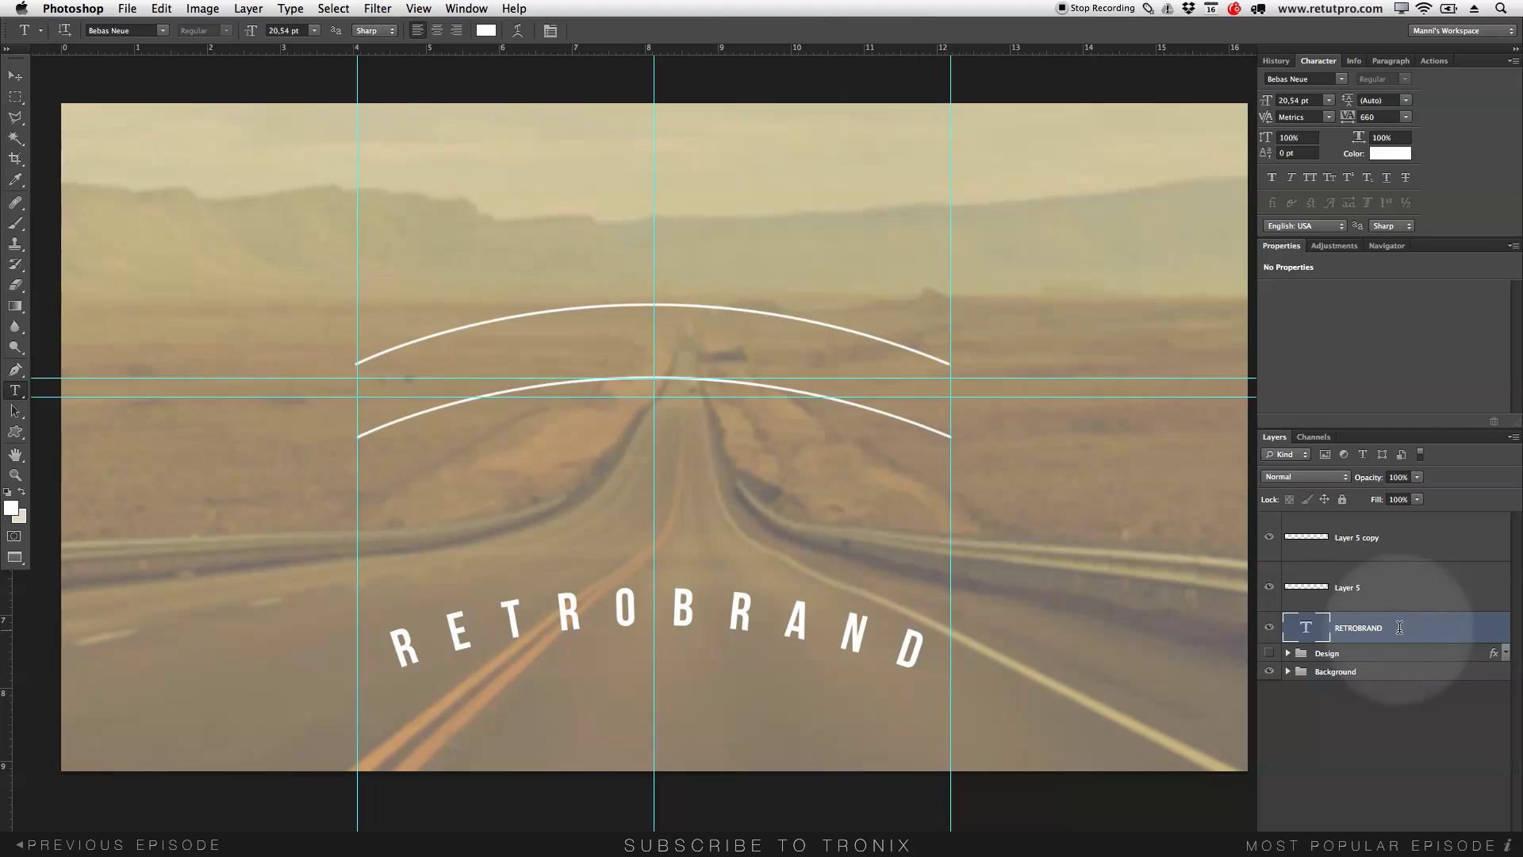
{"action": "left_click", "coordinate": [16, 76]}
{"action": "left_click_drag", "start_coordinate": [681, 576], "coordinate": [675, 332]}
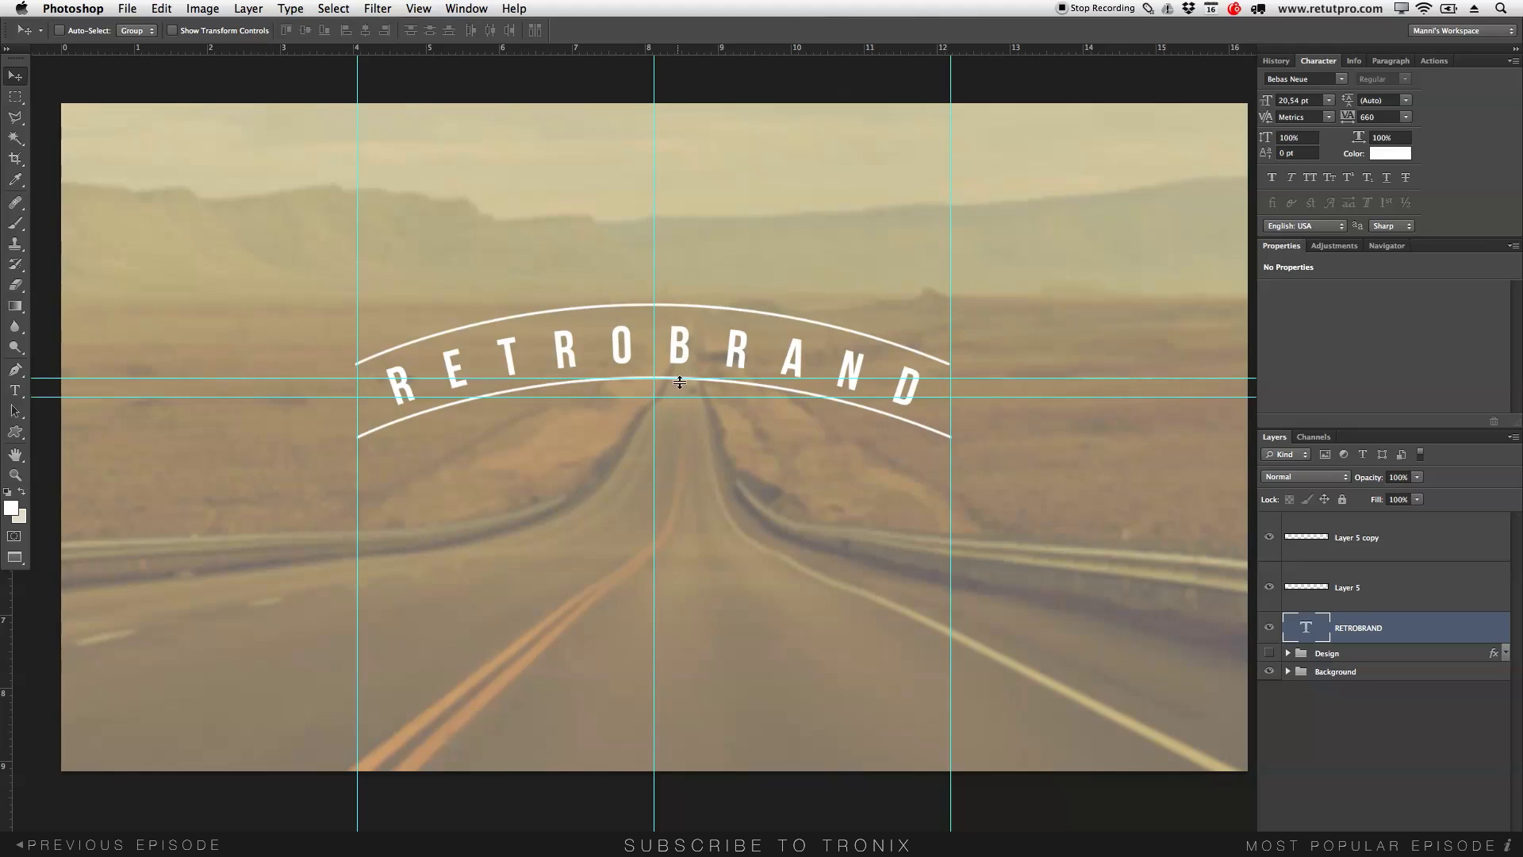
Step: Replace the two horizontal guides with one at 50% and one each near the canvas's upper and lower edges
{"action": "left_click_drag", "start_coordinate": [1058, 379], "coordinate": [1049, 31]}
{"action": "left_click_drag", "start_coordinate": [1072, 398], "coordinate": [1102, 38]}
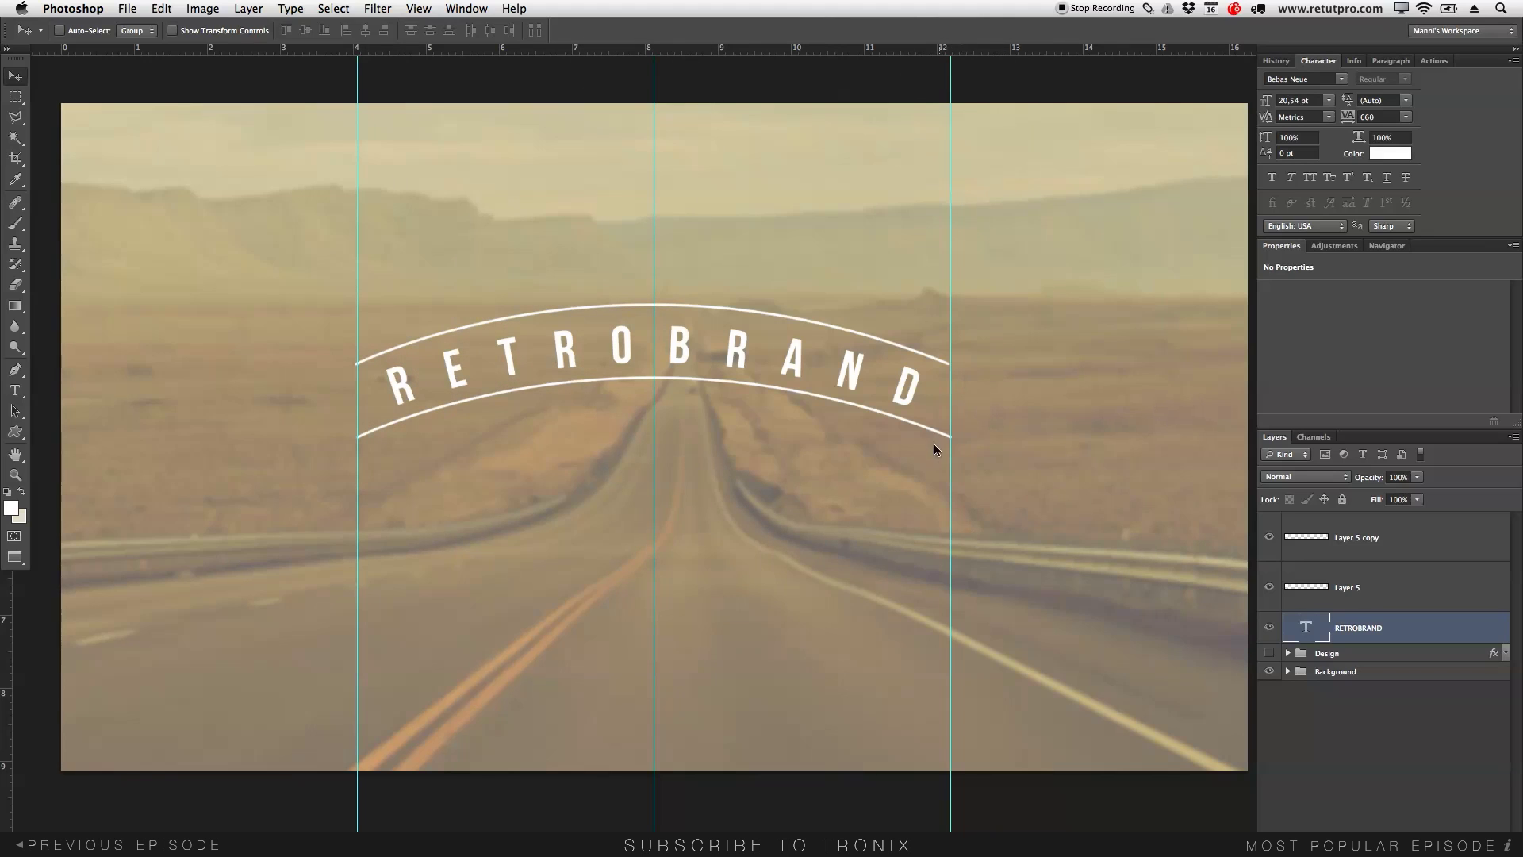
{"action": "left_click", "coordinate": [419, 8]}
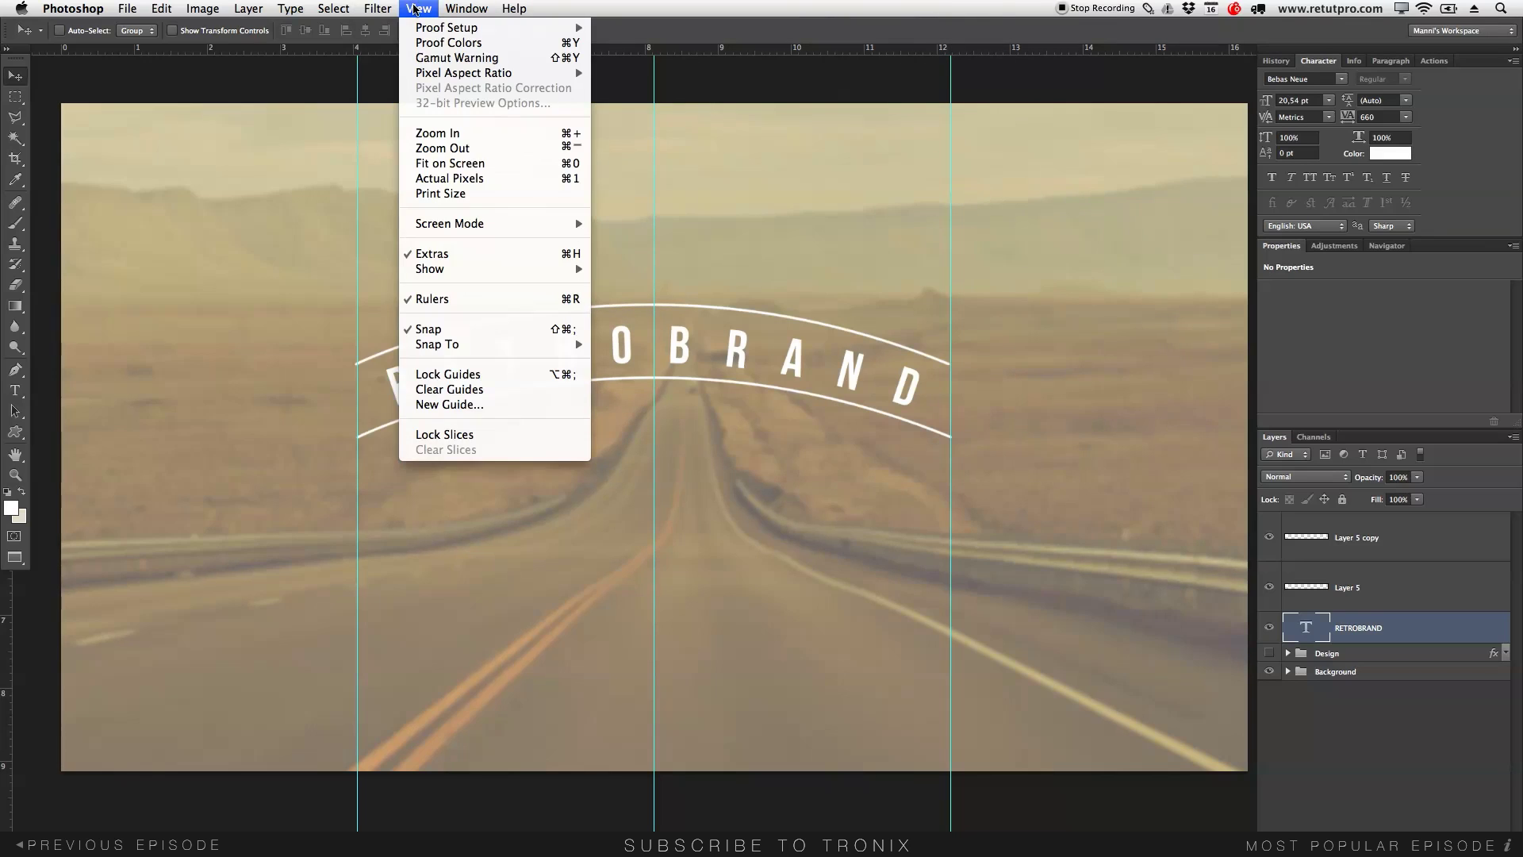
{"action": "left_click", "coordinate": [447, 404]}
{"action": "left_click", "coordinate": [467, 536]}
{"action": "type", "text": "50%"}
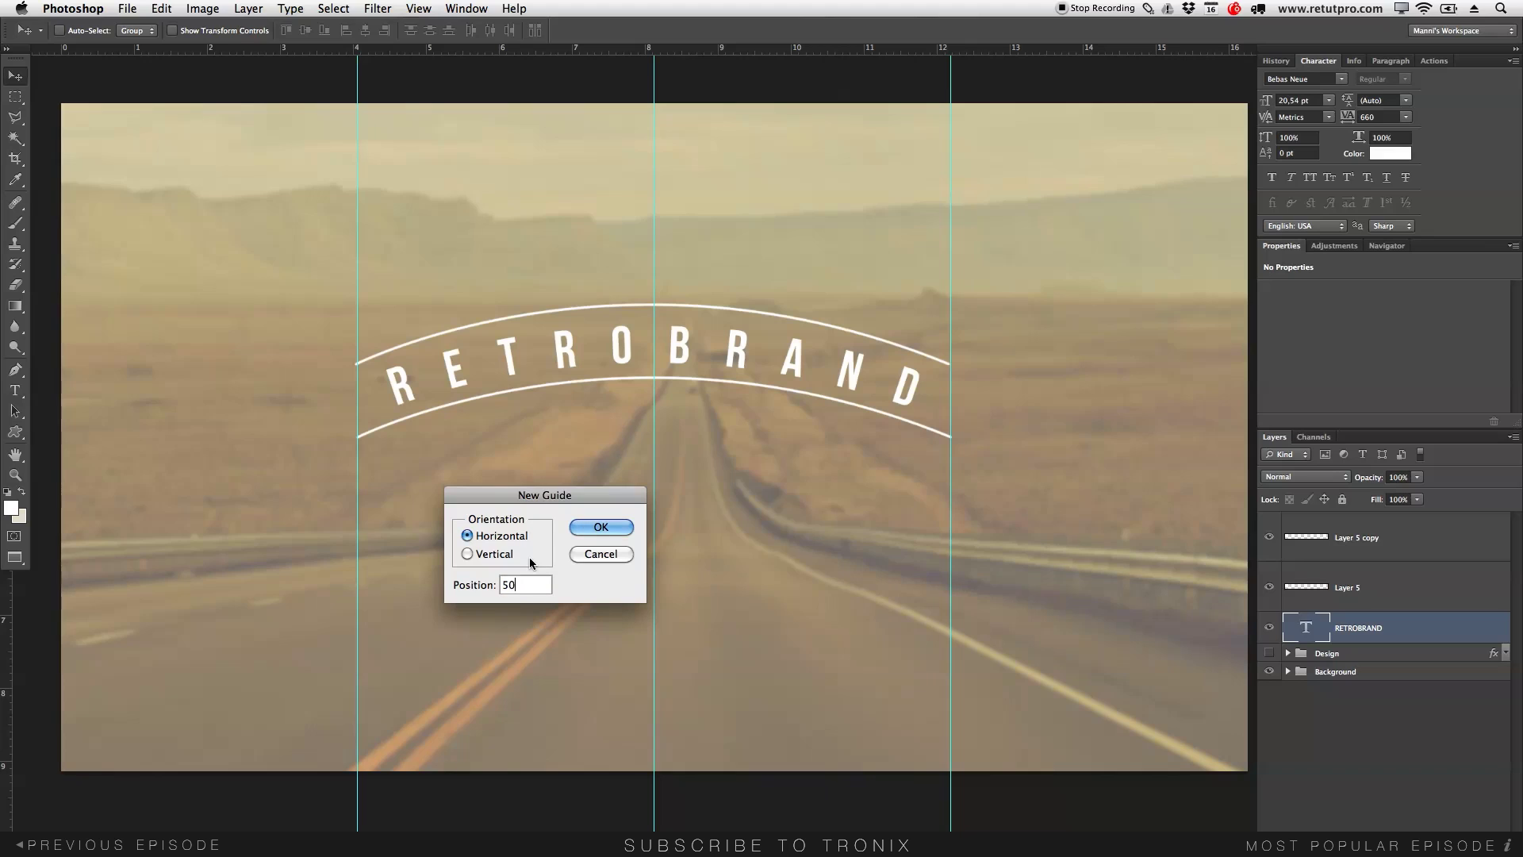
{"action": "left_click", "coordinate": [601, 530]}
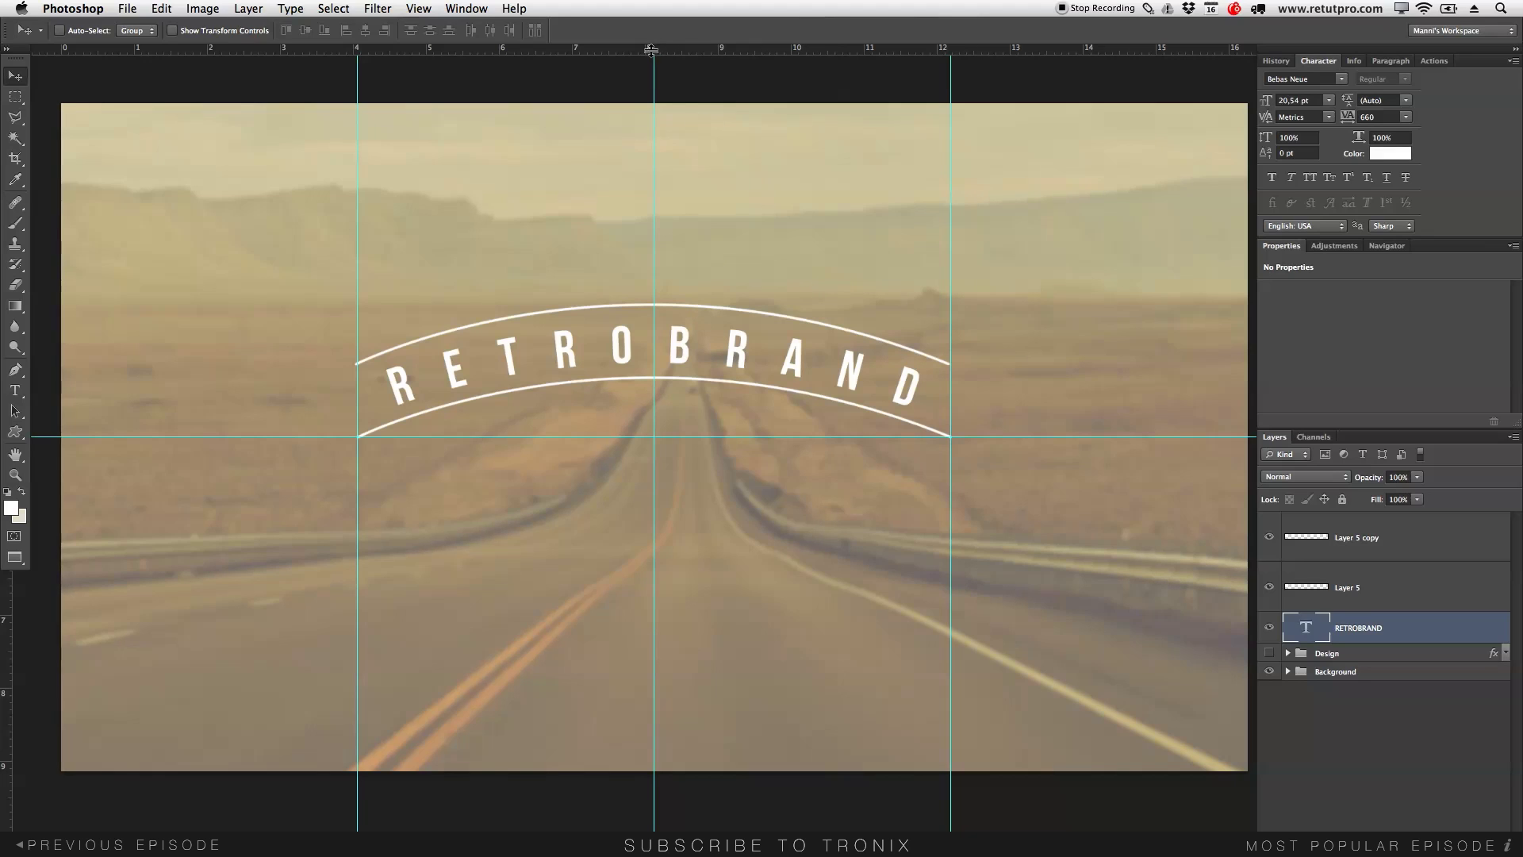
{"action": "left_click_drag", "start_coordinate": [662, 52], "coordinate": [681, 144]}
{"action": "left_click_drag", "start_coordinate": [687, 50], "coordinate": [713, 726]}
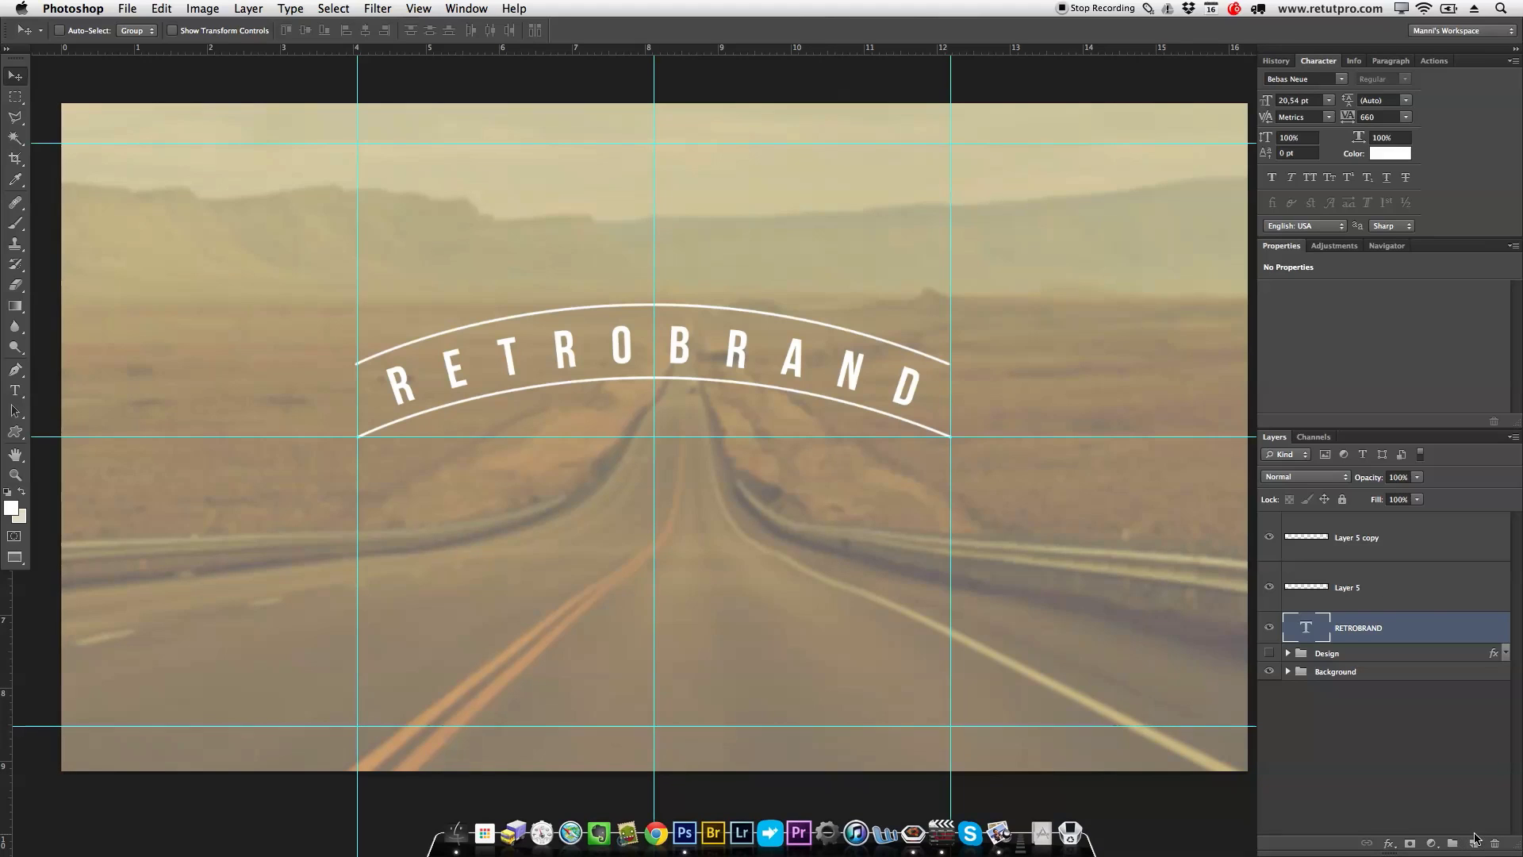
Step: Add a new layer above all the others and name it "traingle"
{"action": "left_click", "coordinate": [1474, 842]}
{"action": "left_click_drag", "start_coordinate": [1335, 633], "coordinate": [1346, 526]}
{"action": "double_click", "coordinate": [1350, 537]}
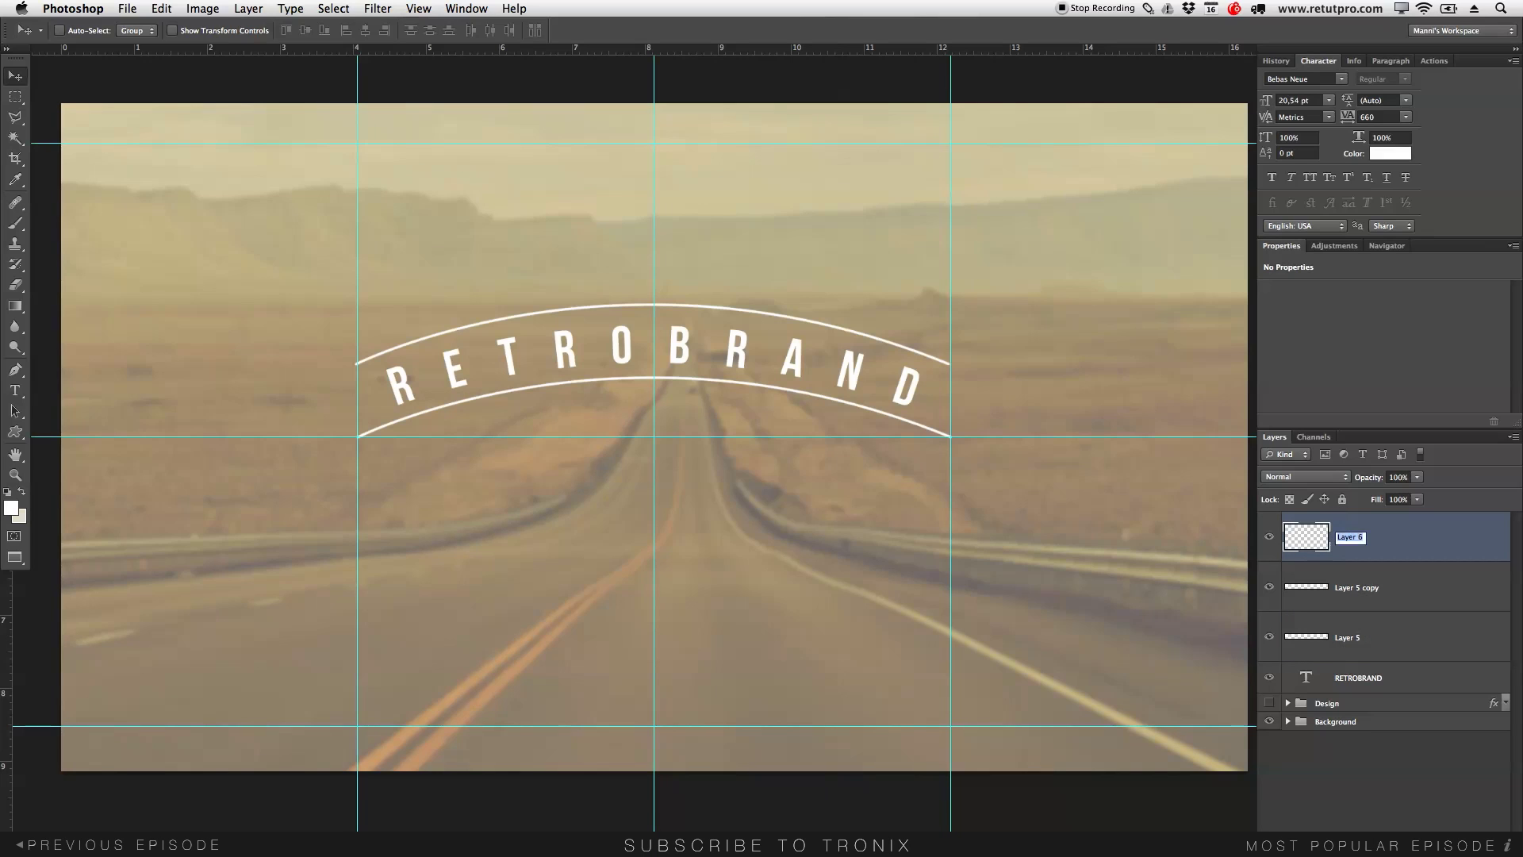
{"action": "type", "text": "traingle"}
{"action": "key", "text": "Return"}
Step: Draw a closed triangular path with the Pen tool, placing the apex and both base corners on the guide intersections
{"action": "key", "text": "p"}
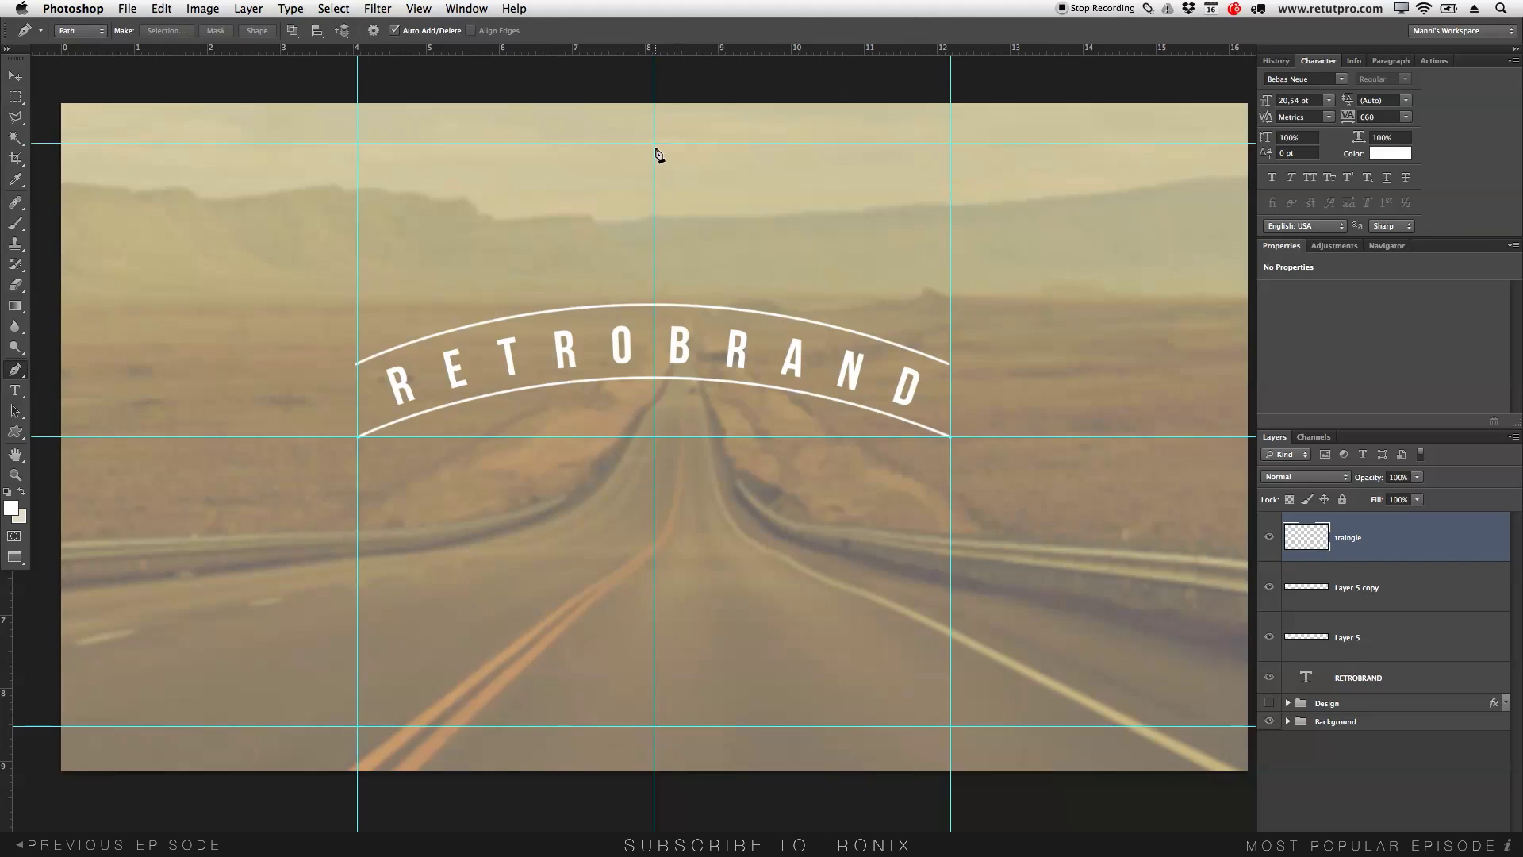
{"action": "left_click", "coordinate": [655, 144]}
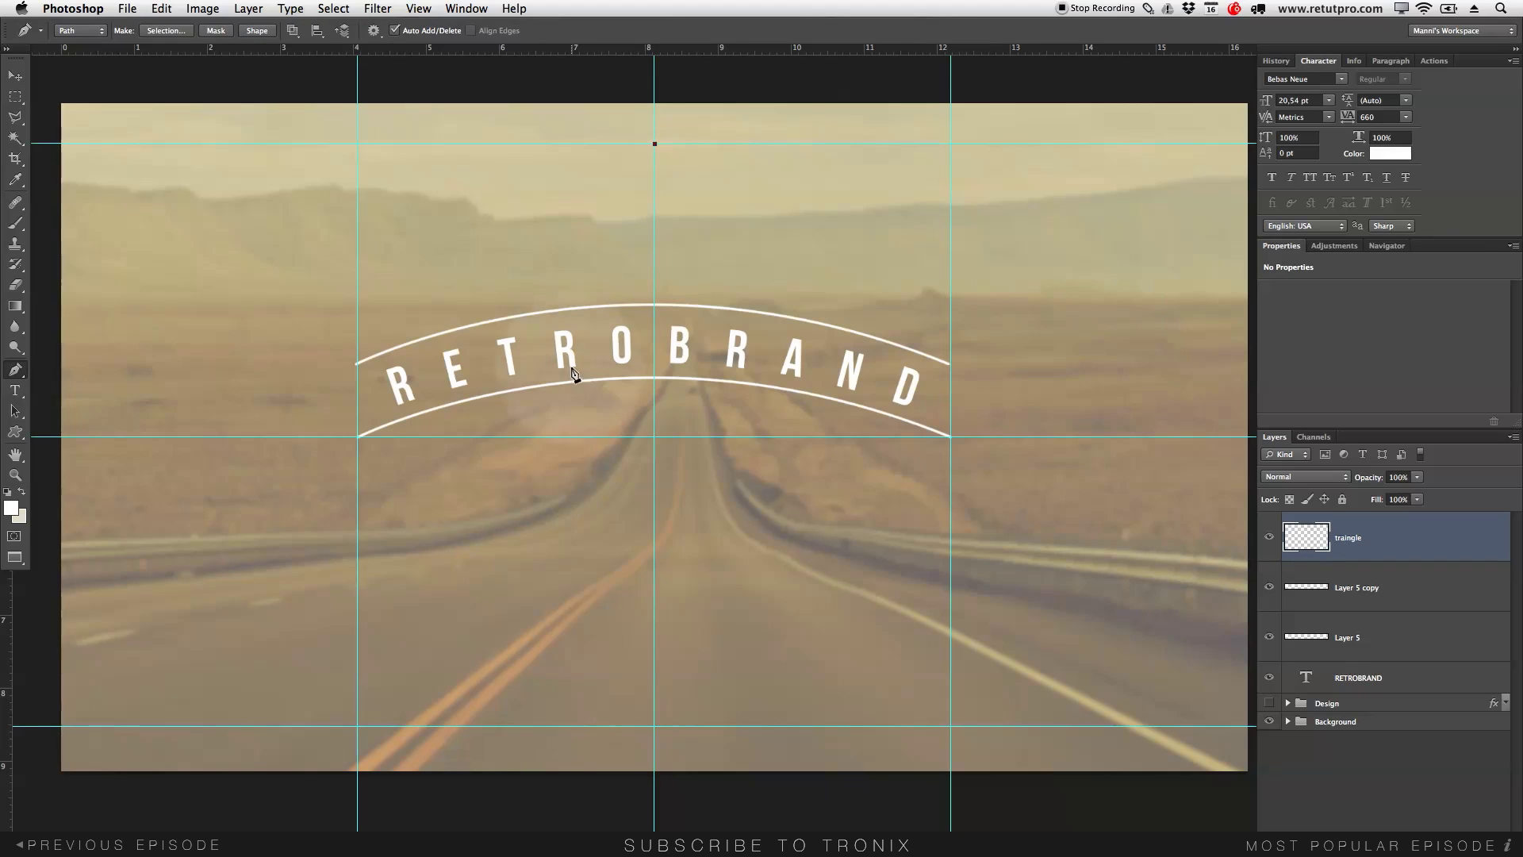
{"action": "left_click", "coordinate": [357, 726]}
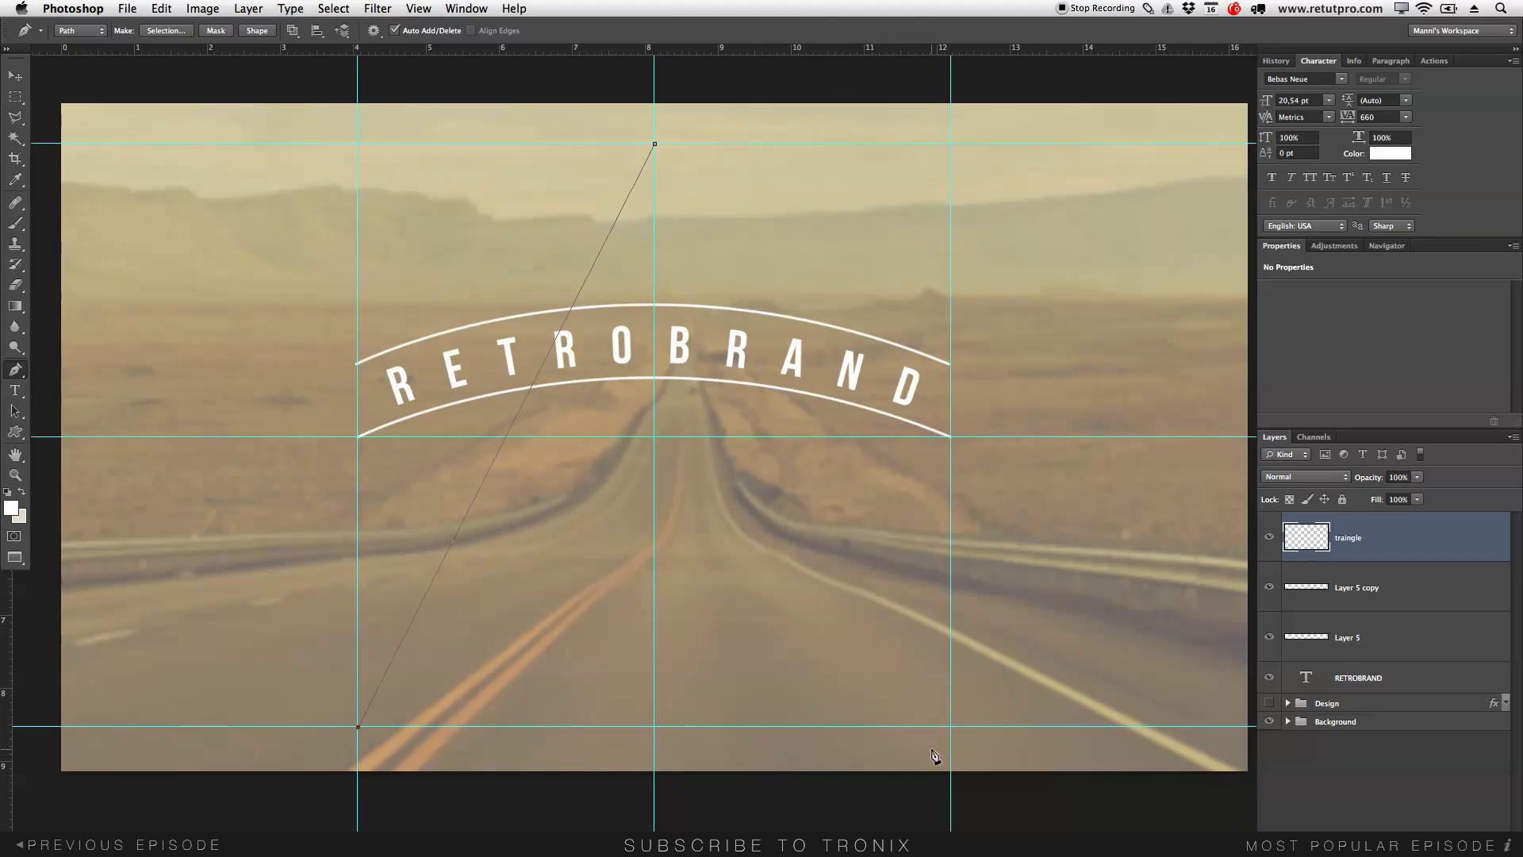
{"action": "left_click", "coordinate": [951, 726]}
{"action": "left_click", "coordinate": [655, 145]}
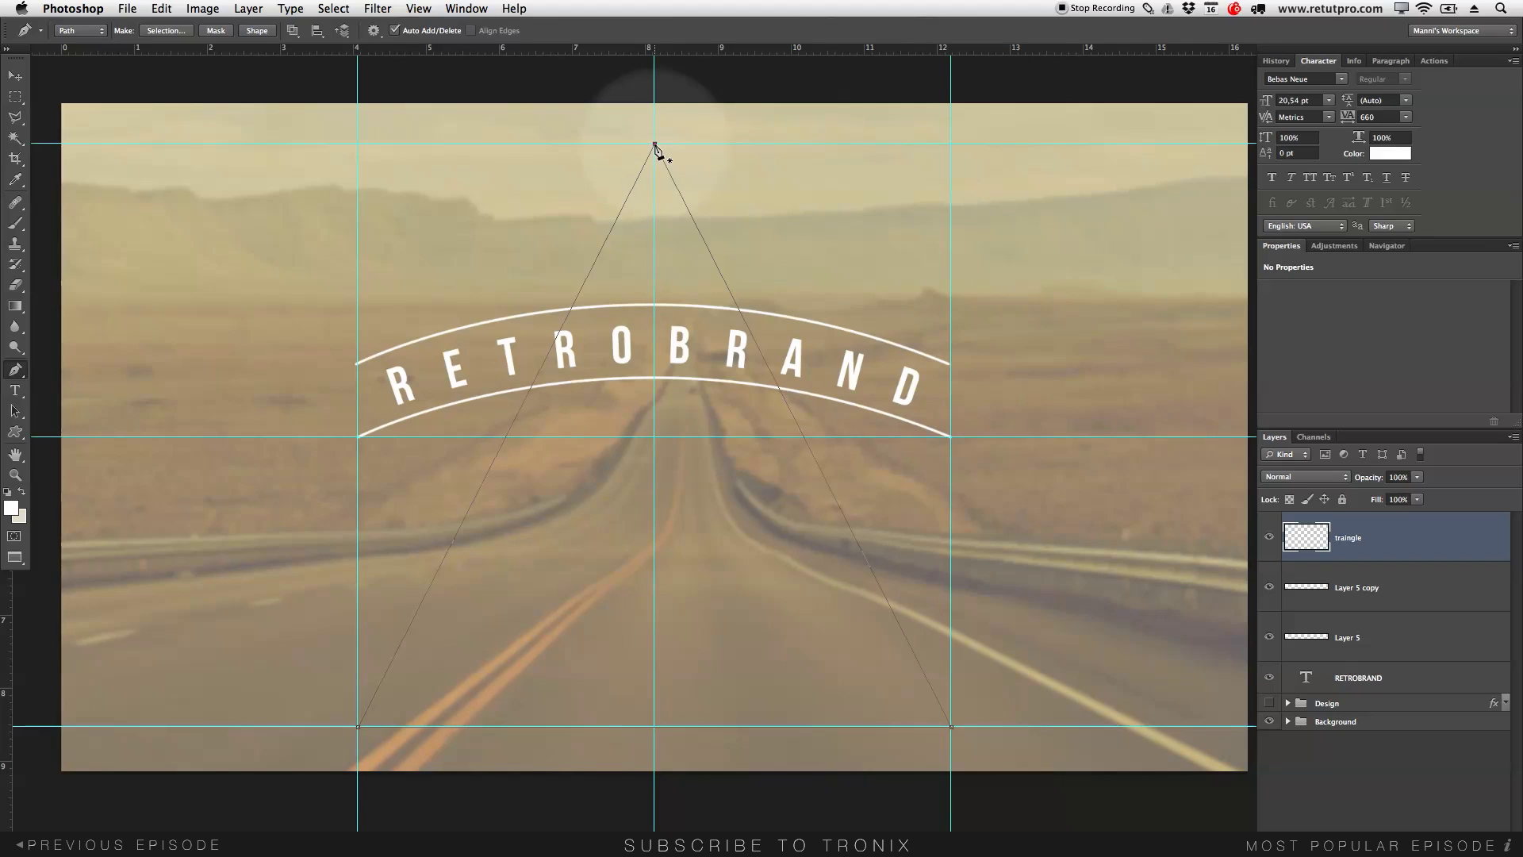
Step: Stroke the triangle path in white using the Brush with Simulate Pressure, and dismiss the path
{"action": "left_click", "coordinate": [709, 521]}
{"action": "right_click", "coordinate": [709, 516]}
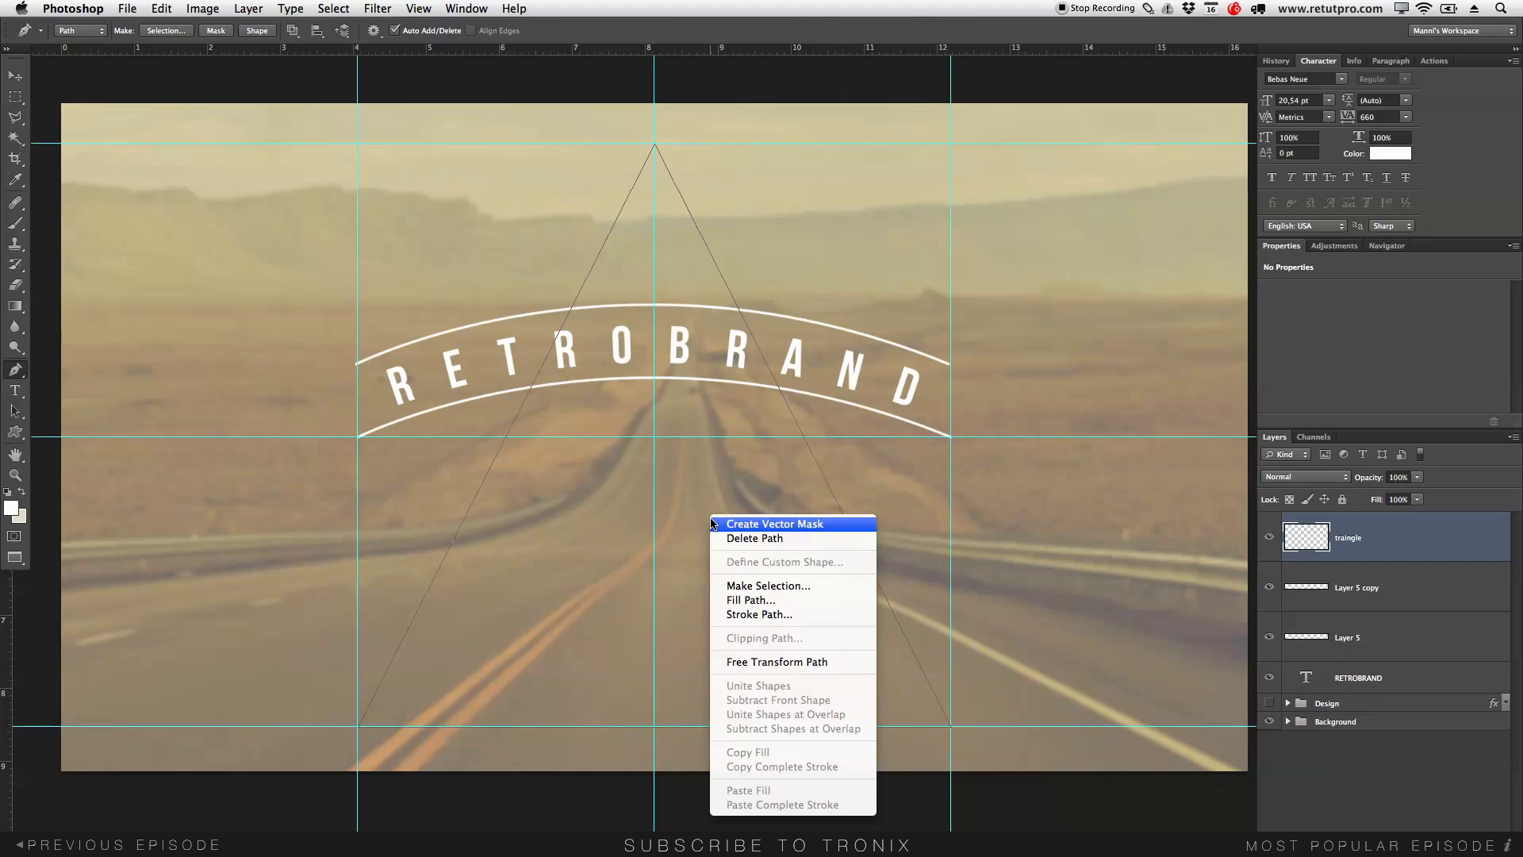
{"action": "left_click", "coordinate": [738, 611]}
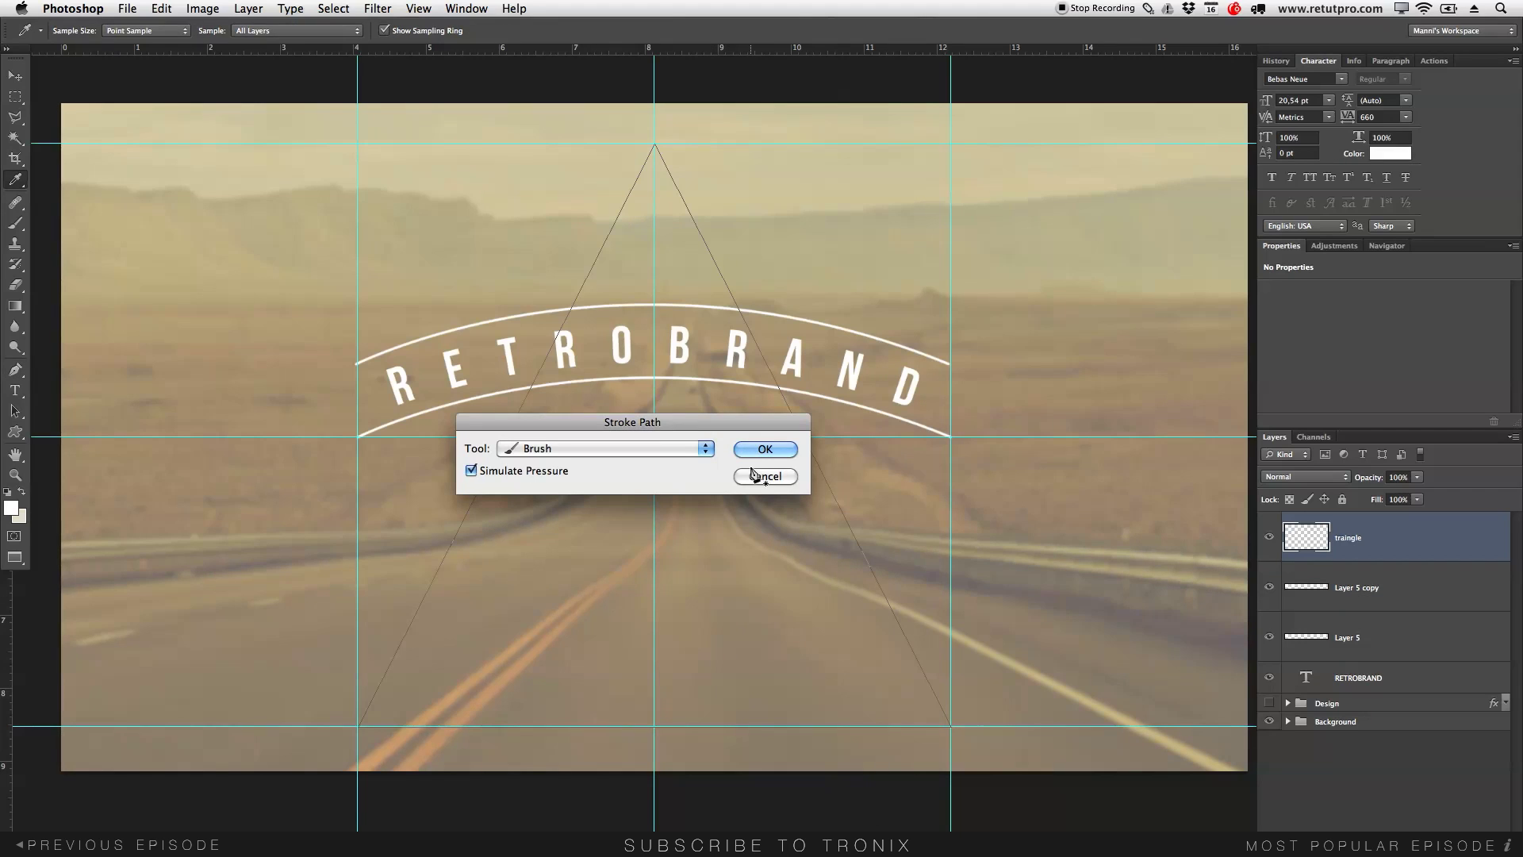
{"action": "left_click", "coordinate": [759, 449]}
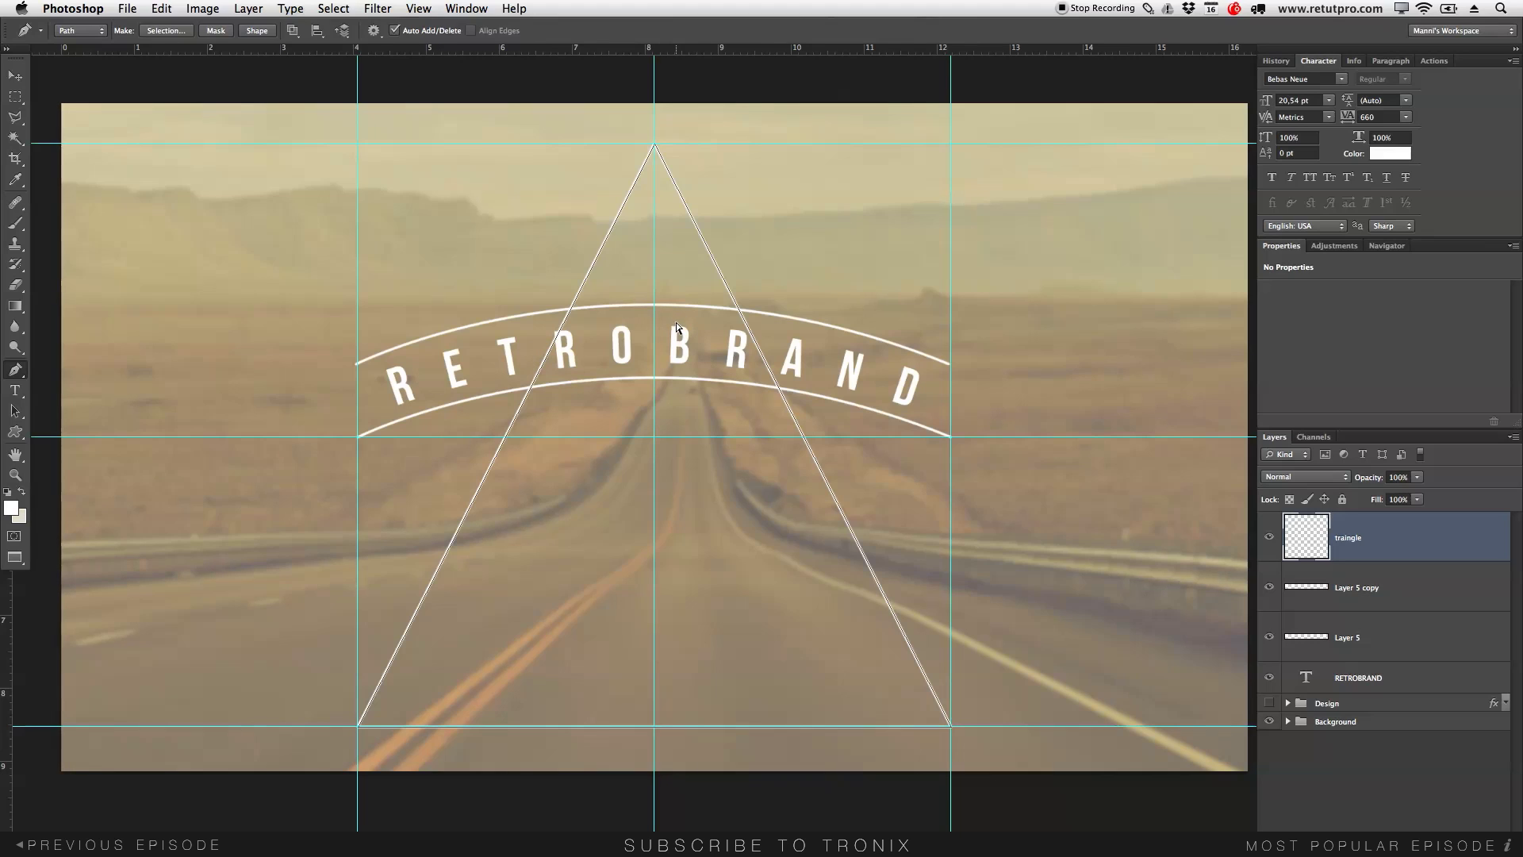
{"action": "key", "text": "Return"}
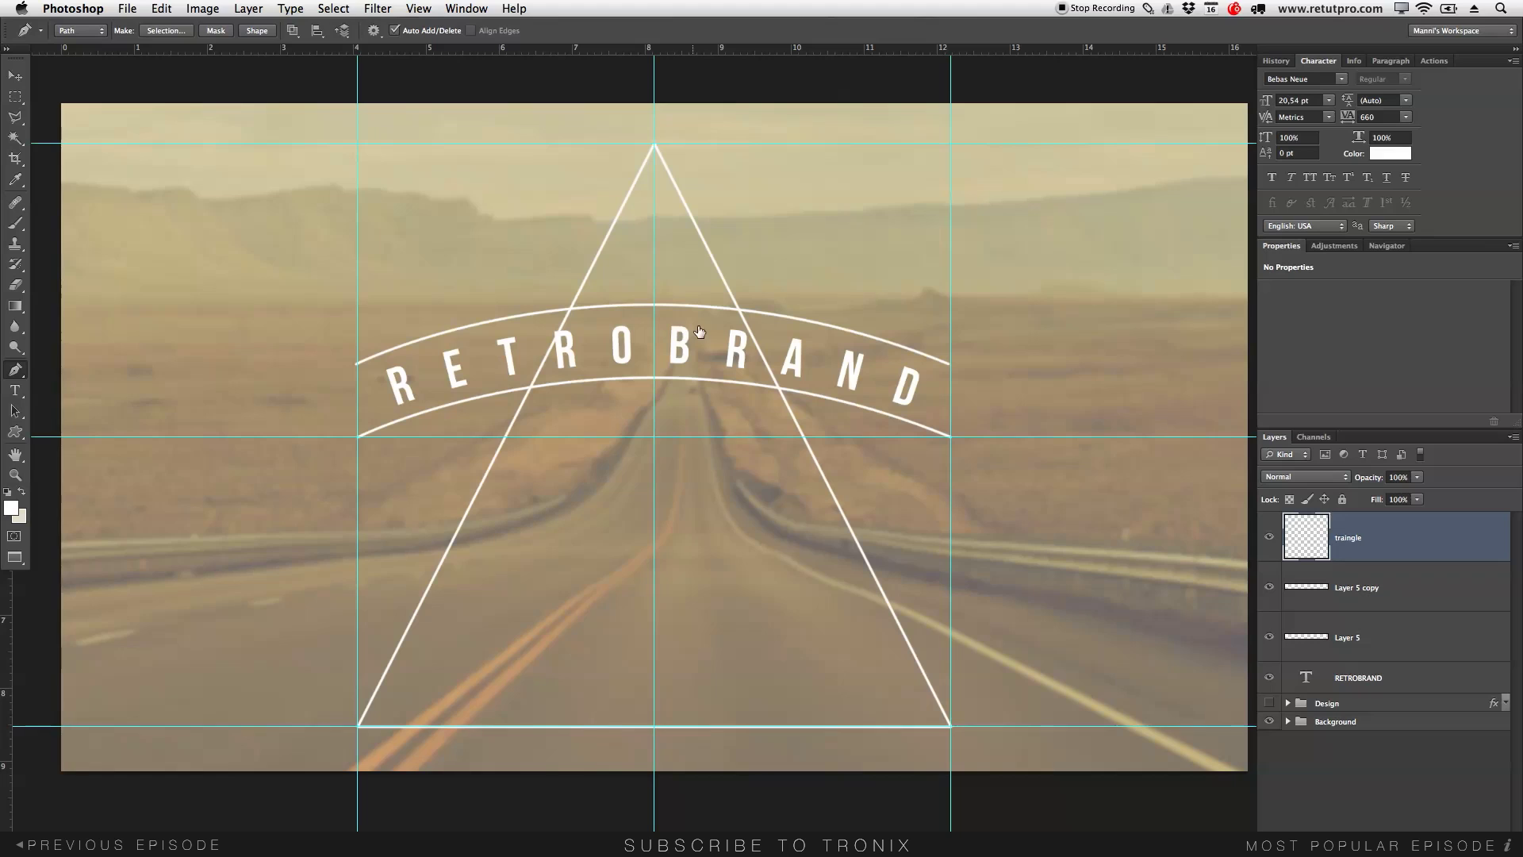
Step: Group the RETROBRAND text layer with the two arched line layers and name the group "Retrobrand"
{"action": "left_click", "coordinate": [1394, 600]}
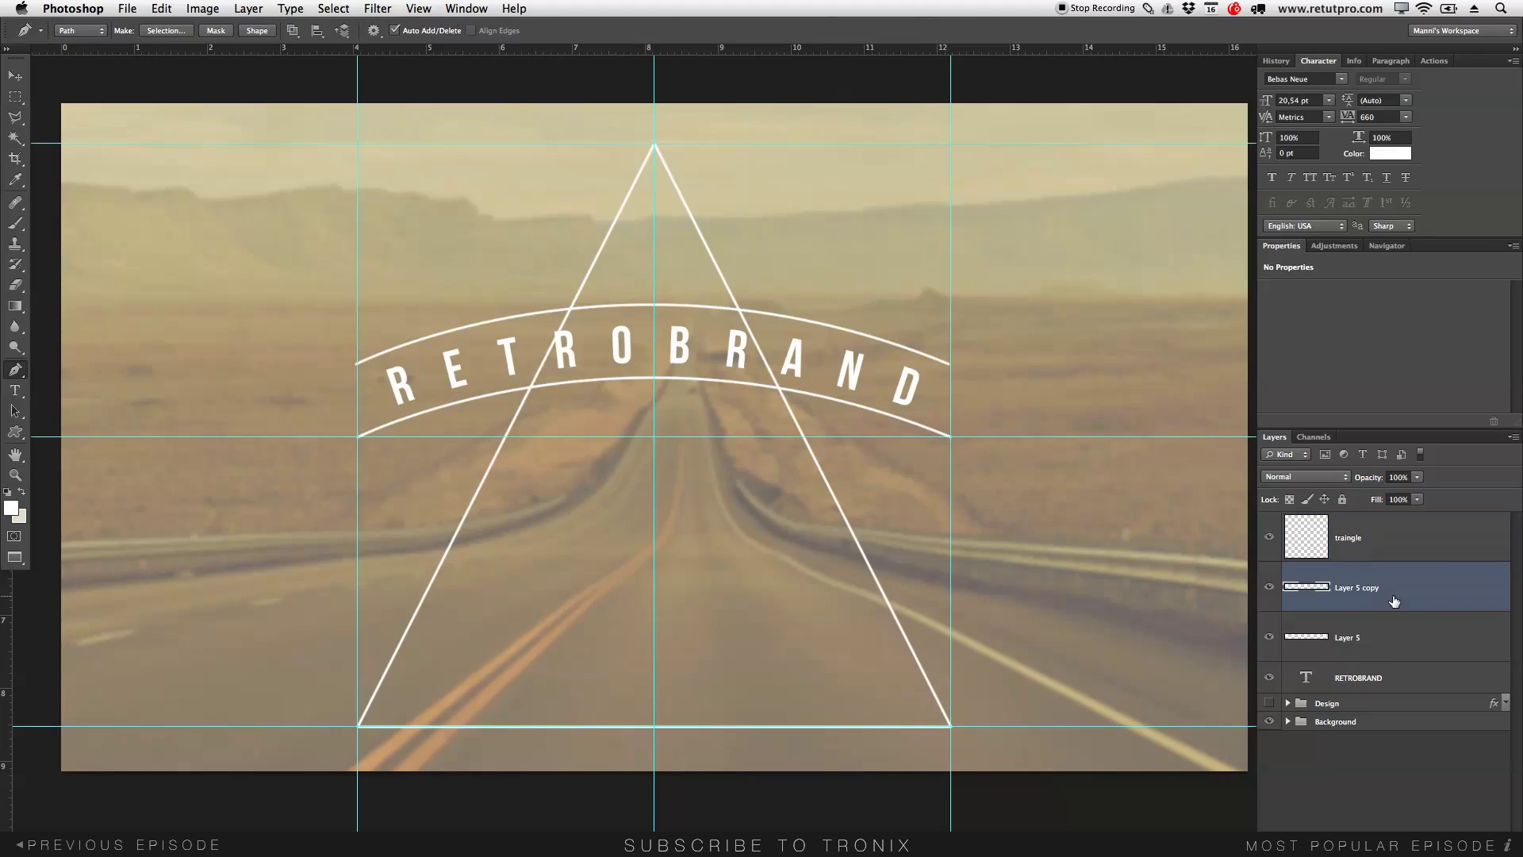
{"action": "left_click", "coordinate": [1376, 604]}
{"action": "left_click", "coordinate": [1362, 640]}
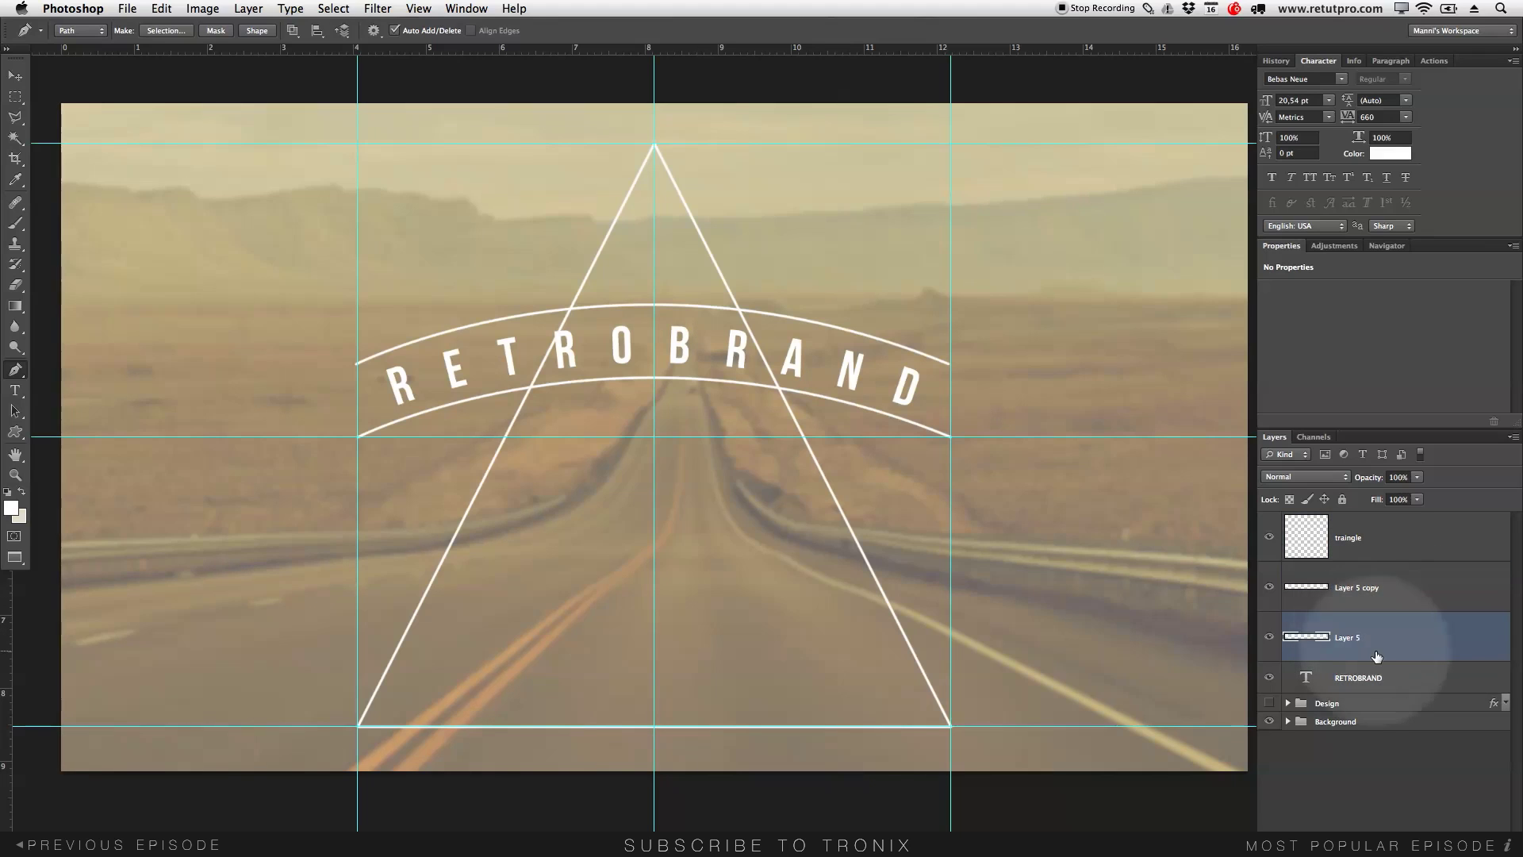
{"action": "left_click", "coordinate": [1384, 676]}
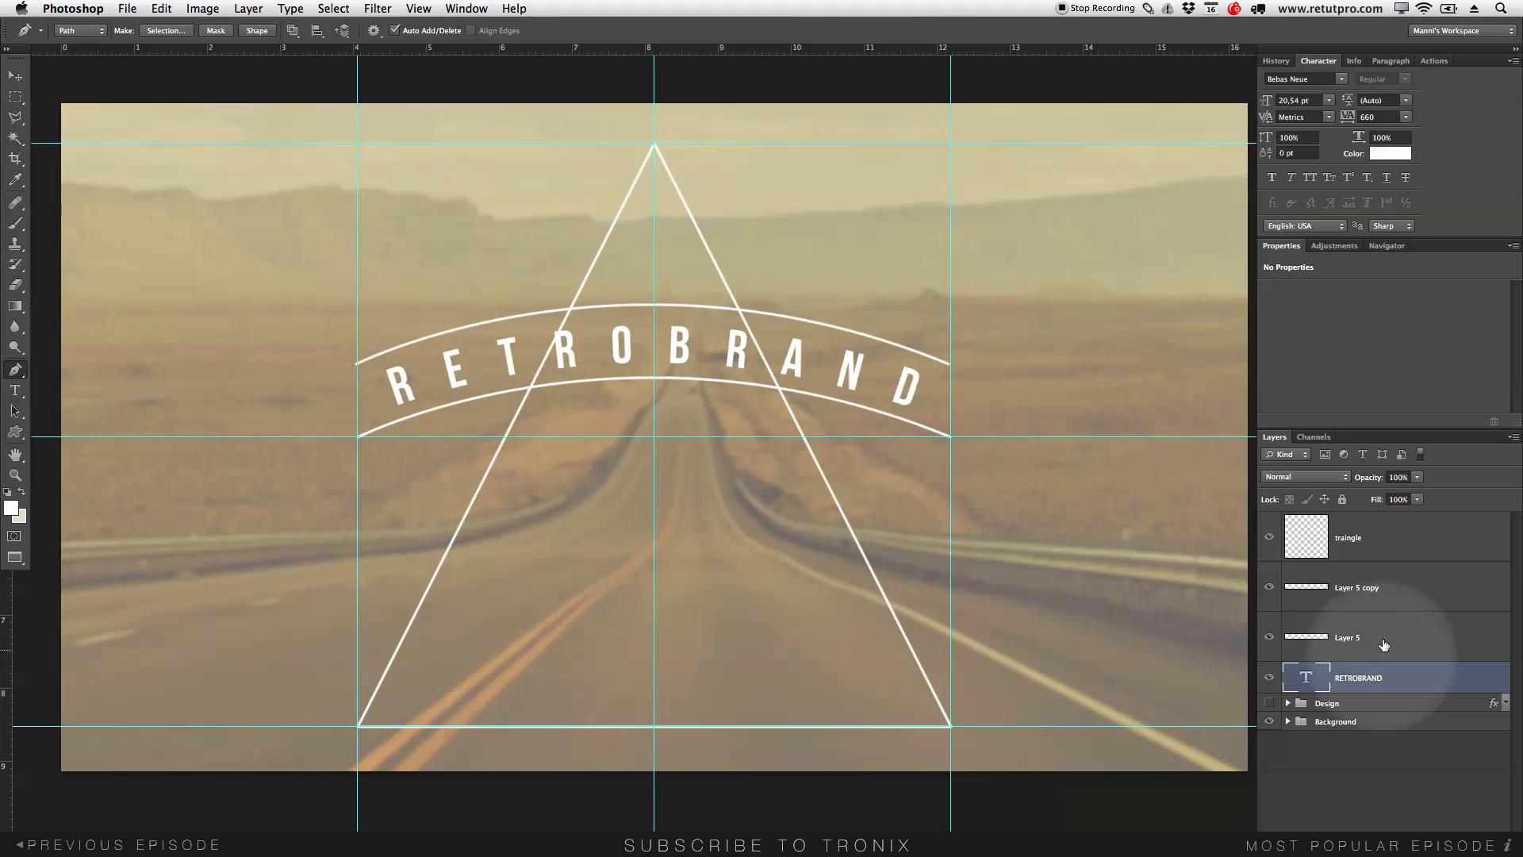
{"action": "left_click", "coordinate": [1388, 605], "text": "shift"}
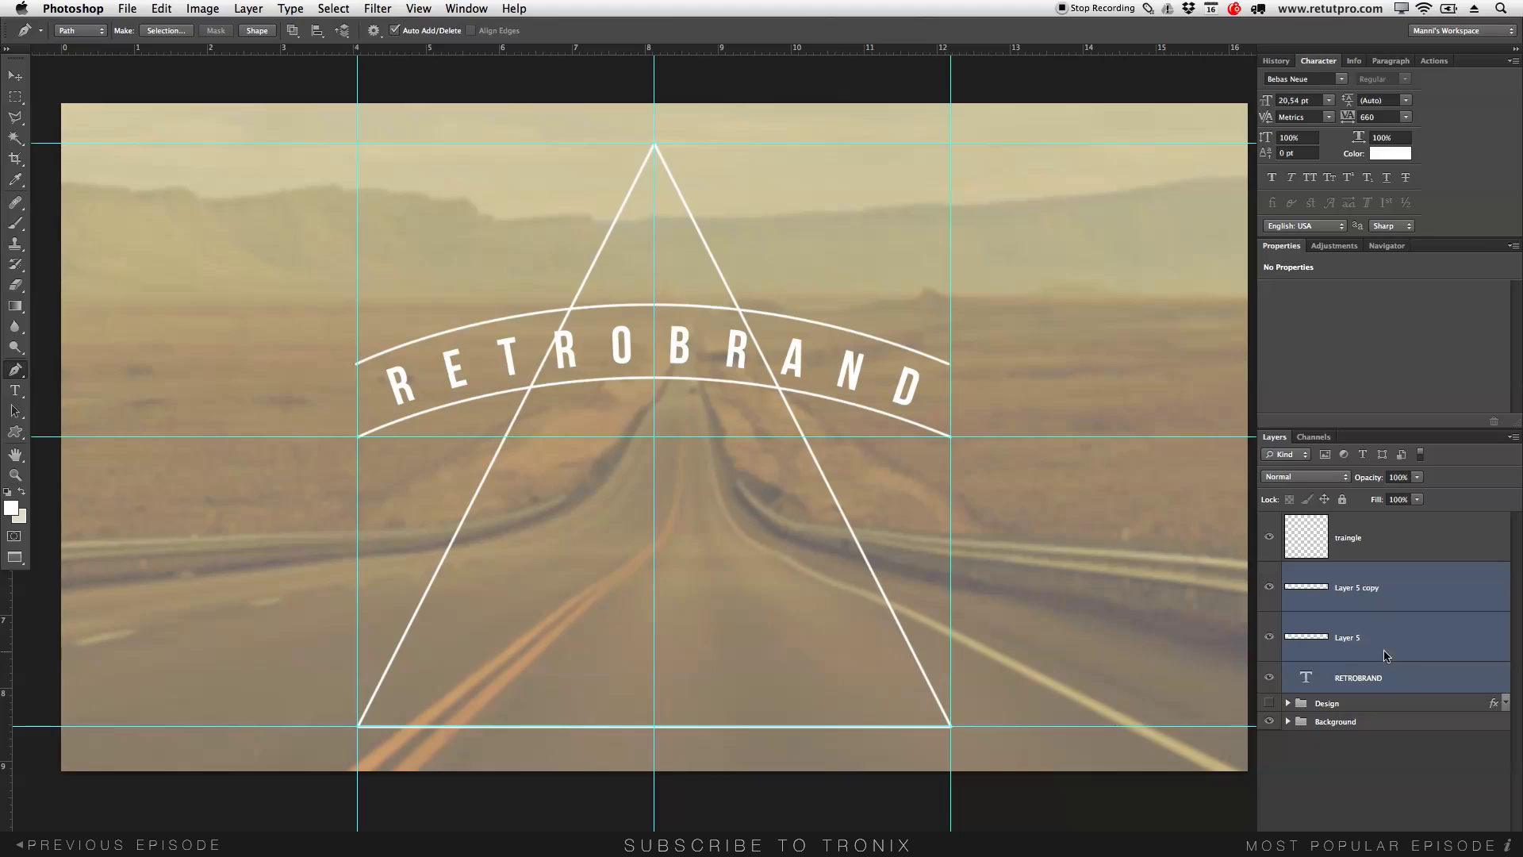
{"action": "key", "text": "super+g"}
{"action": "double_click", "coordinate": [1330, 566]}
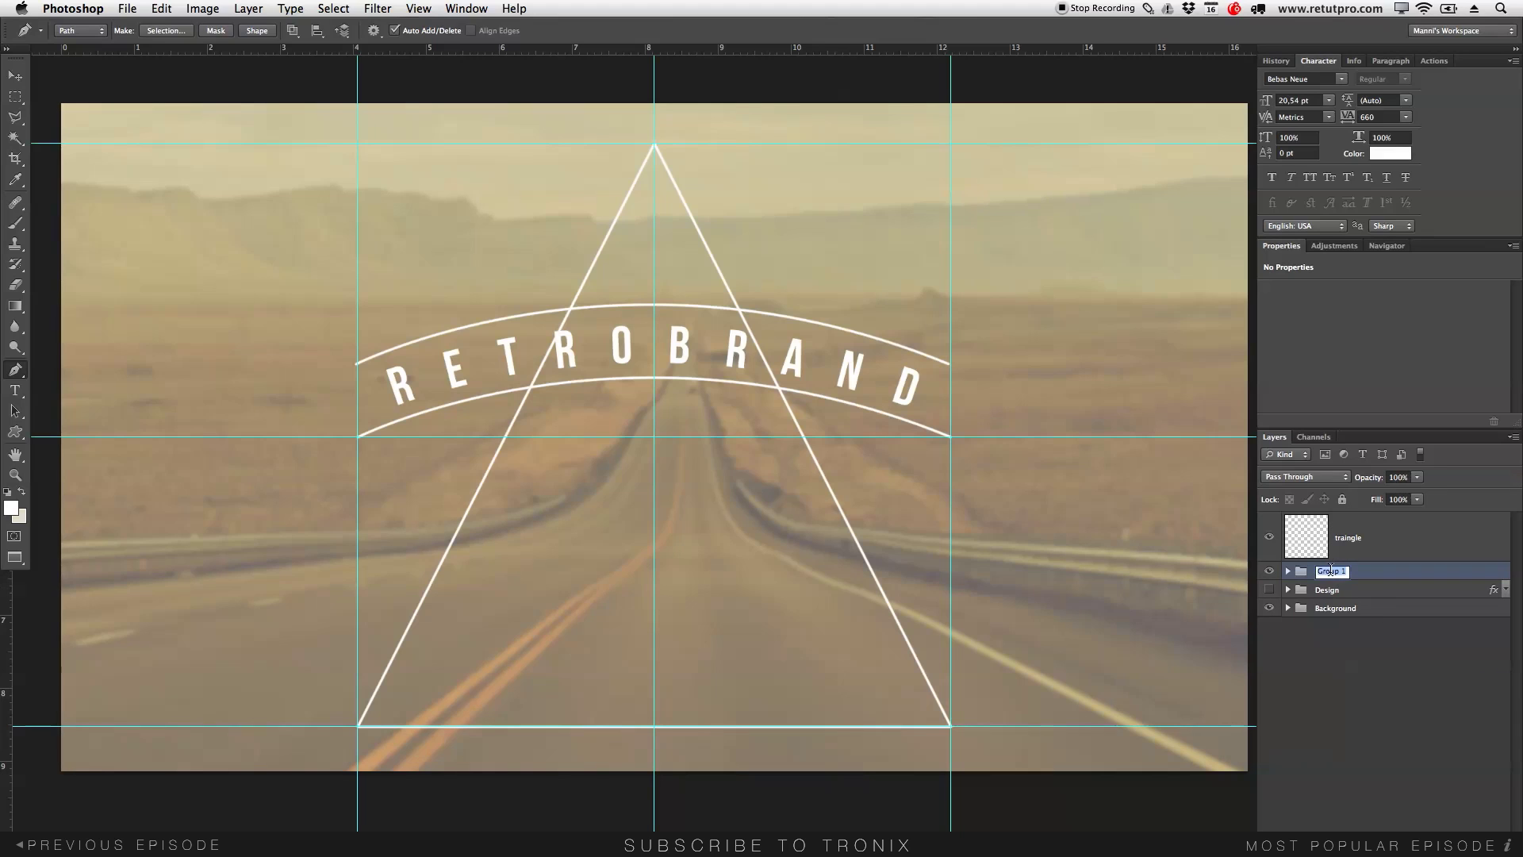
{"action": "type", "text": "Retrobrand"}
{"action": "key", "text": "Return"}
Step: Move the Retrobrand group down the triangle so the curved banner straddles the middle horizontal guide
{"action": "key", "text": "v"}
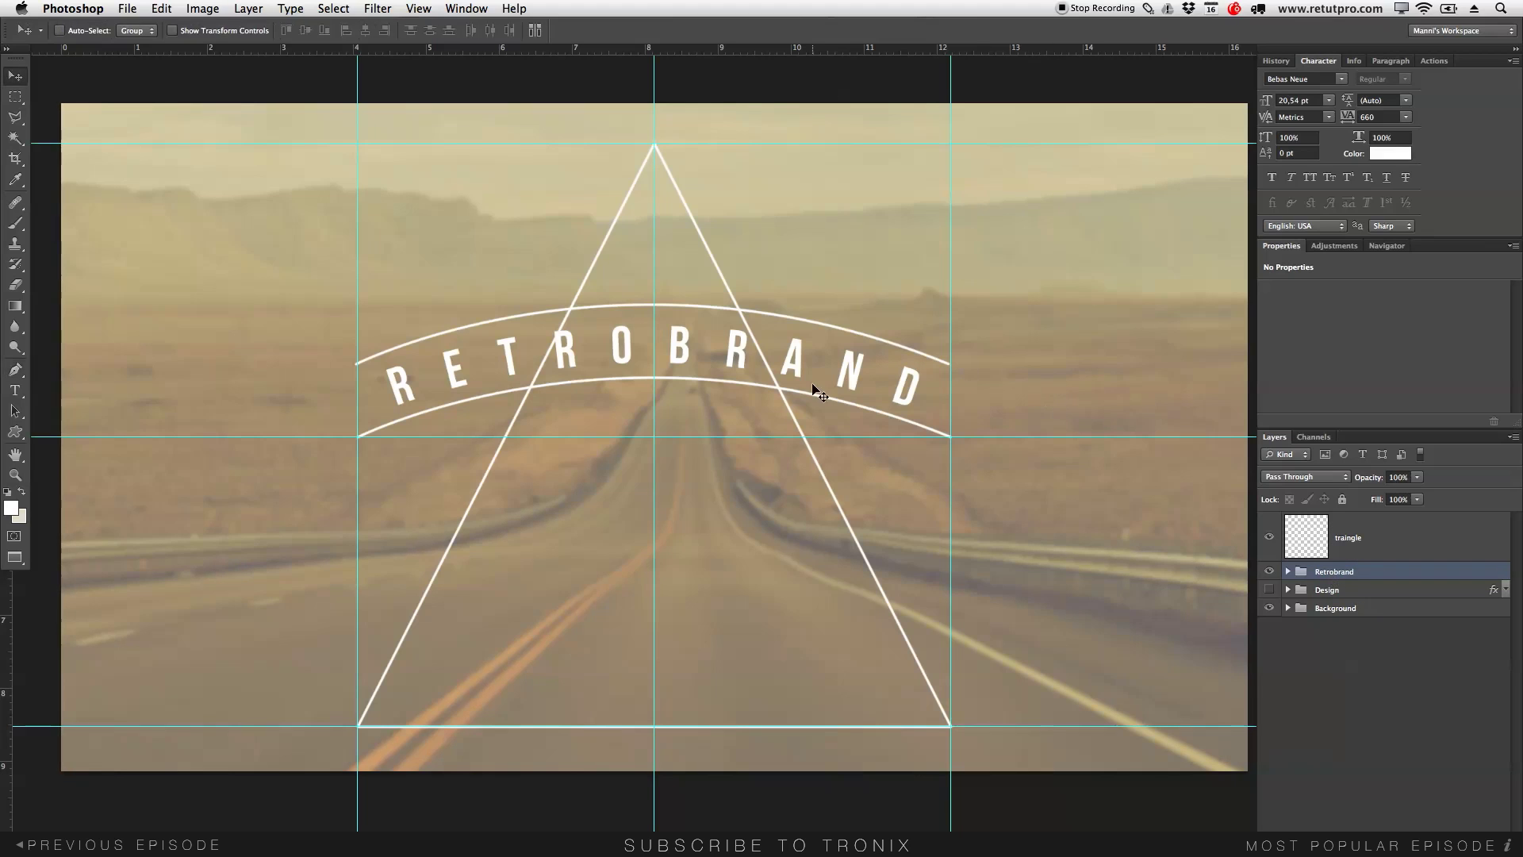
{"action": "left_click_drag", "start_coordinate": [680, 385], "coordinate": [688, 496]}
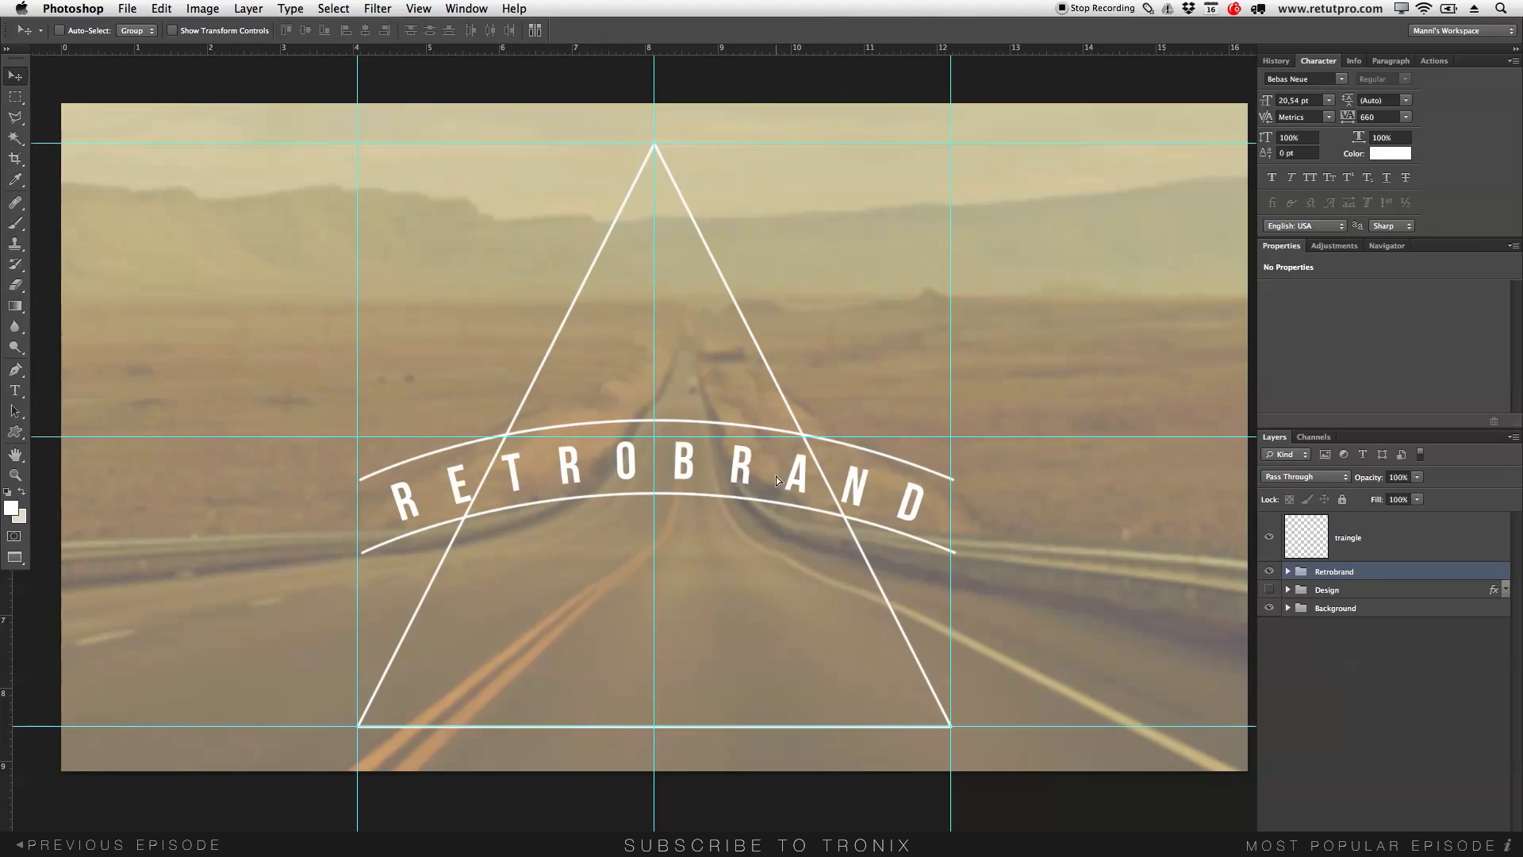
{"action": "left_click_drag", "start_coordinate": [758, 473], "coordinate": [760, 469]}
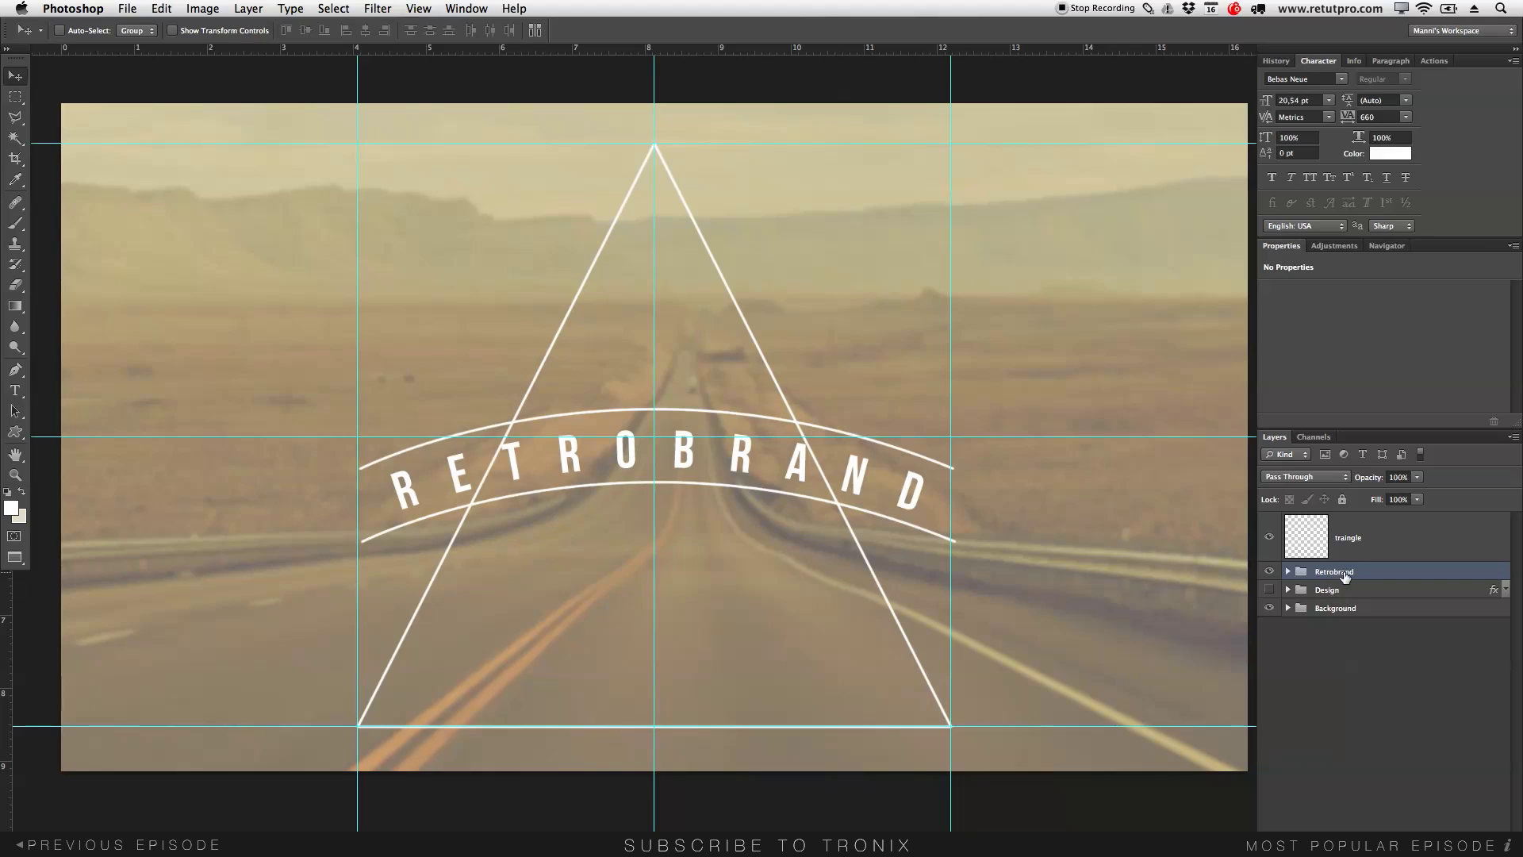
Step: Scale the triangle layer and Retrobrand group together to about 74.5% and centre them on the canvas
{"action": "left_click", "coordinate": [1374, 545], "text": "shift"}
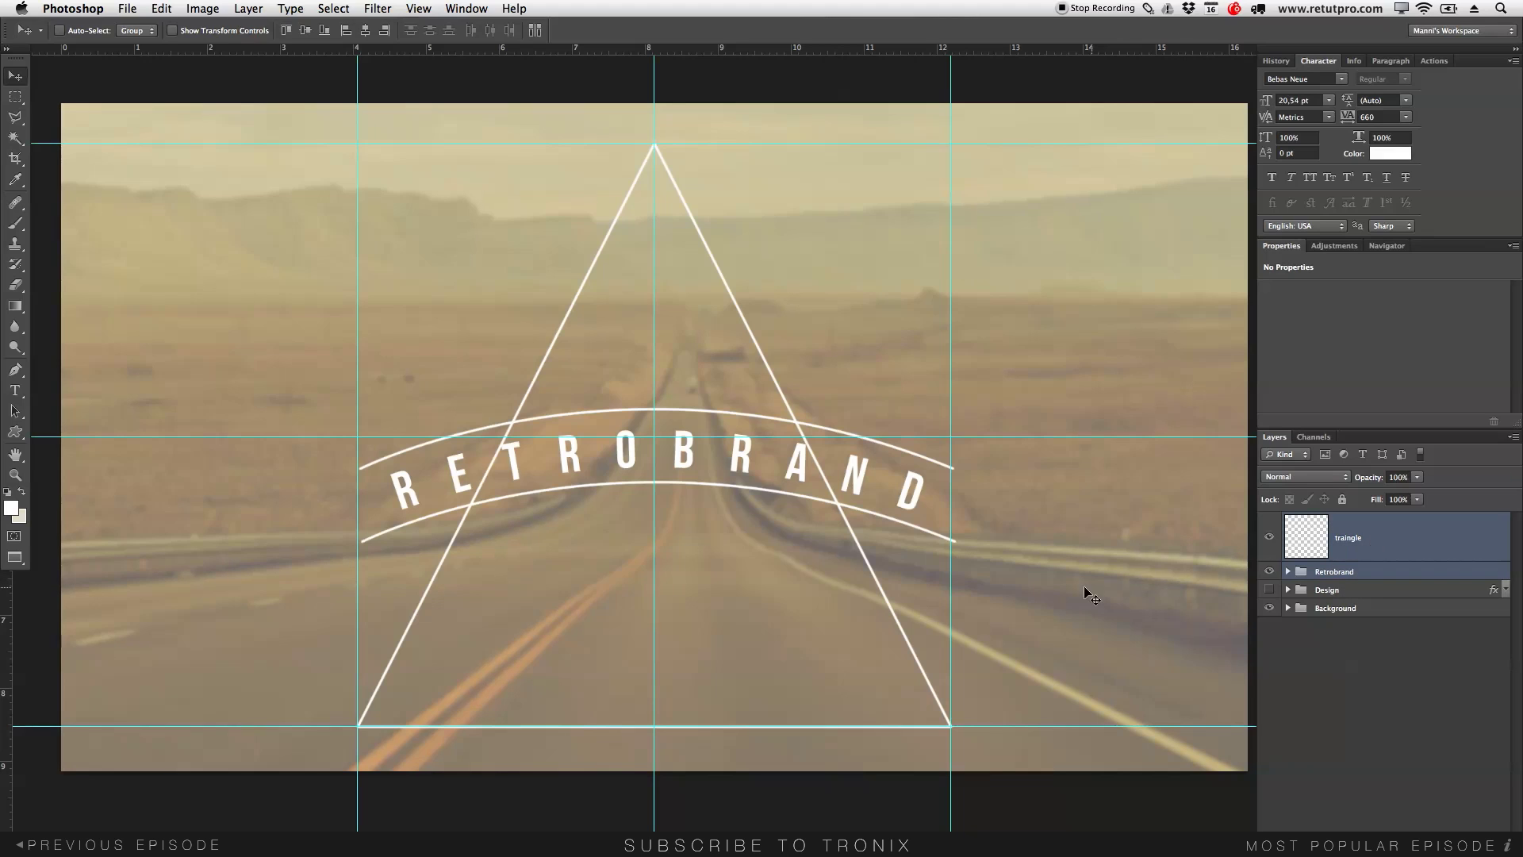
{"action": "key", "text": "ctrl+t"}
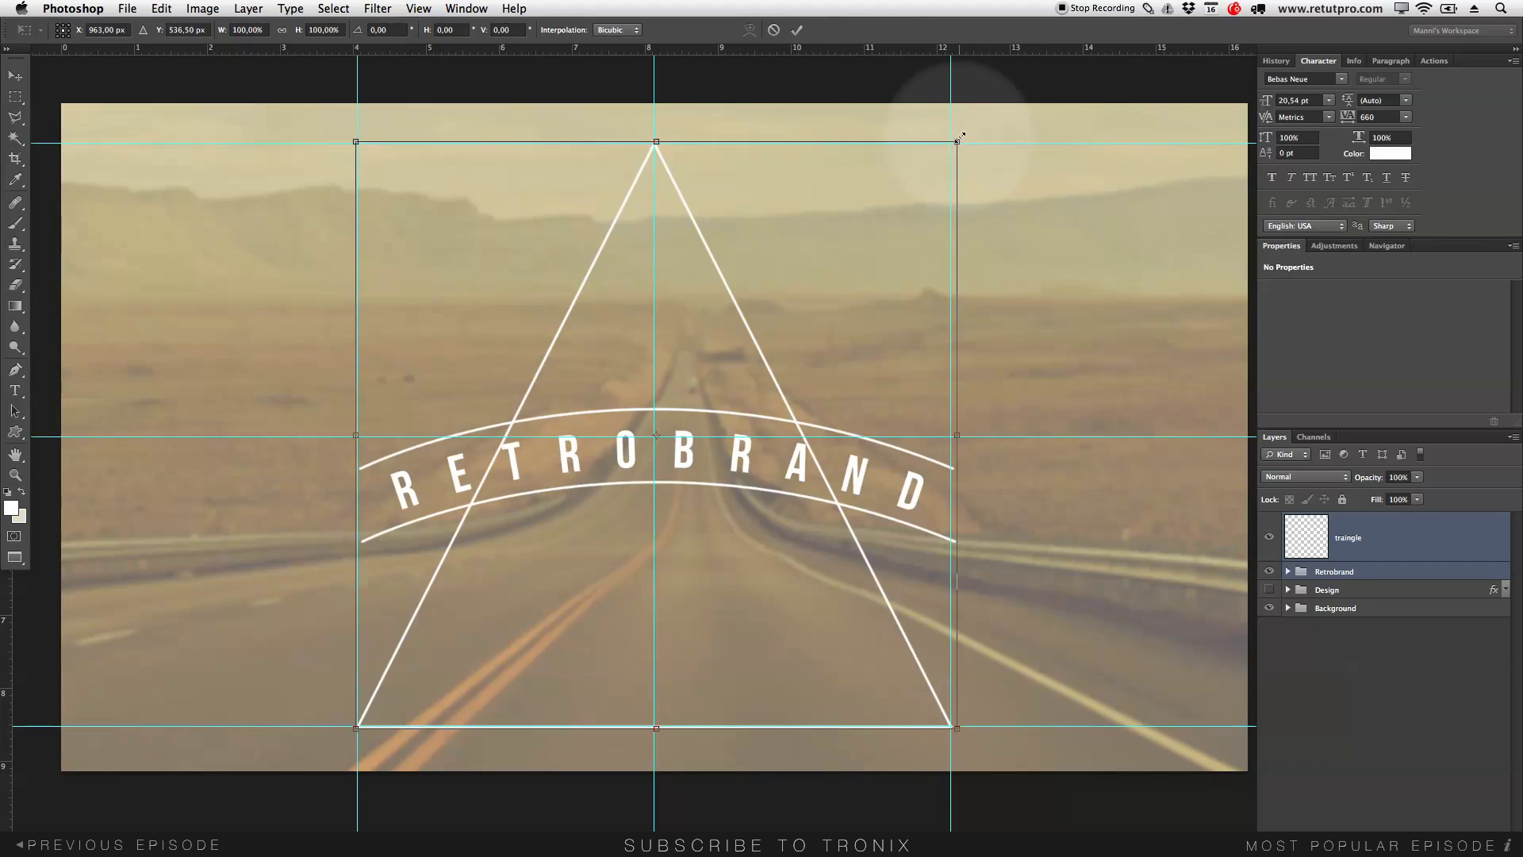
{"action": "left_click_drag", "start_coordinate": [959, 139], "coordinate": [797, 317]}
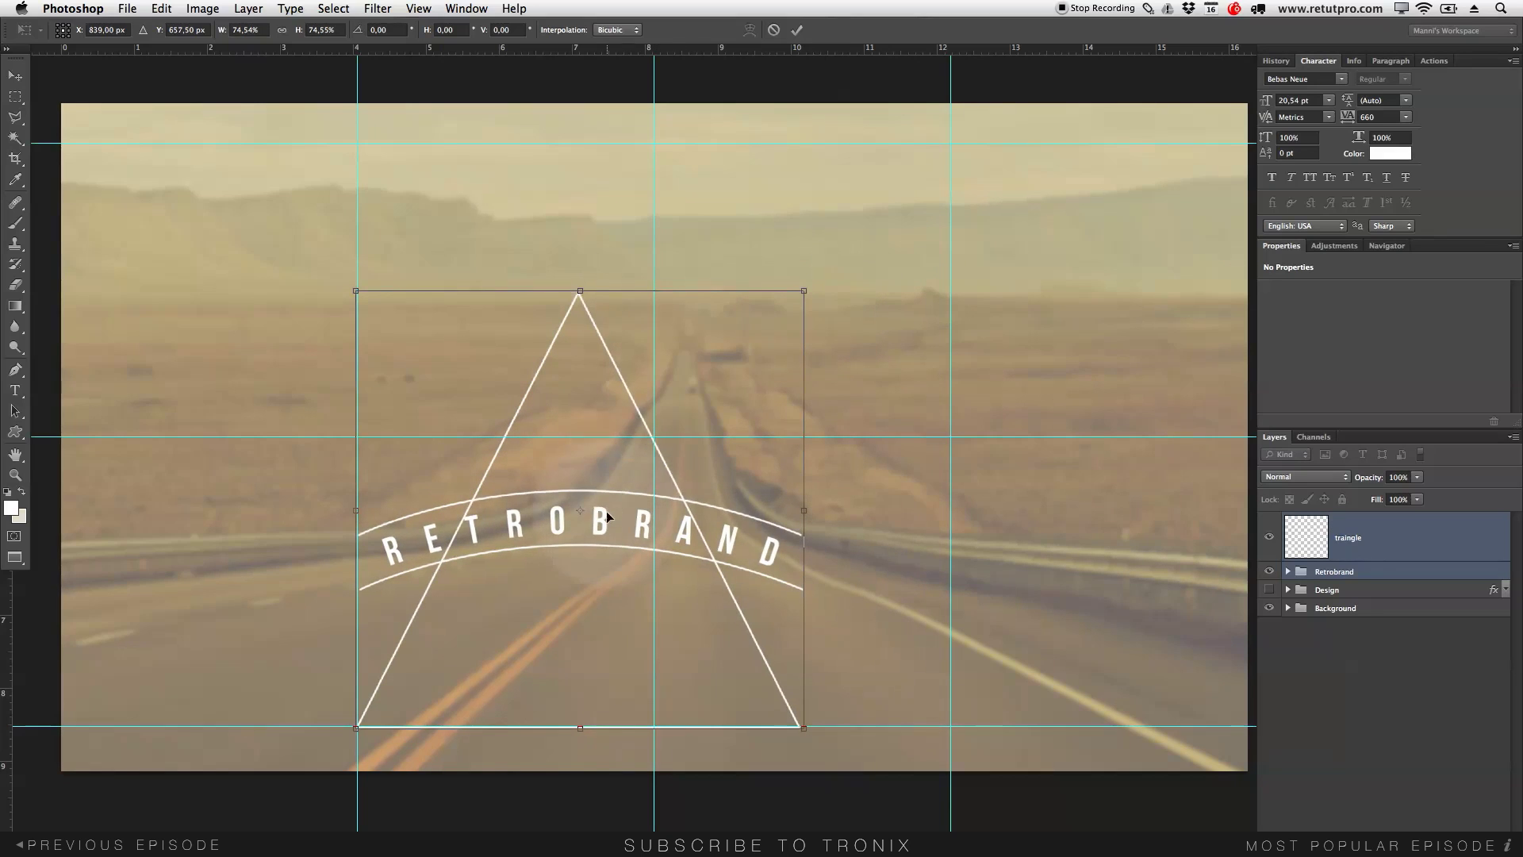
{"action": "left_click_drag", "start_coordinate": [631, 488], "coordinate": [682, 443]}
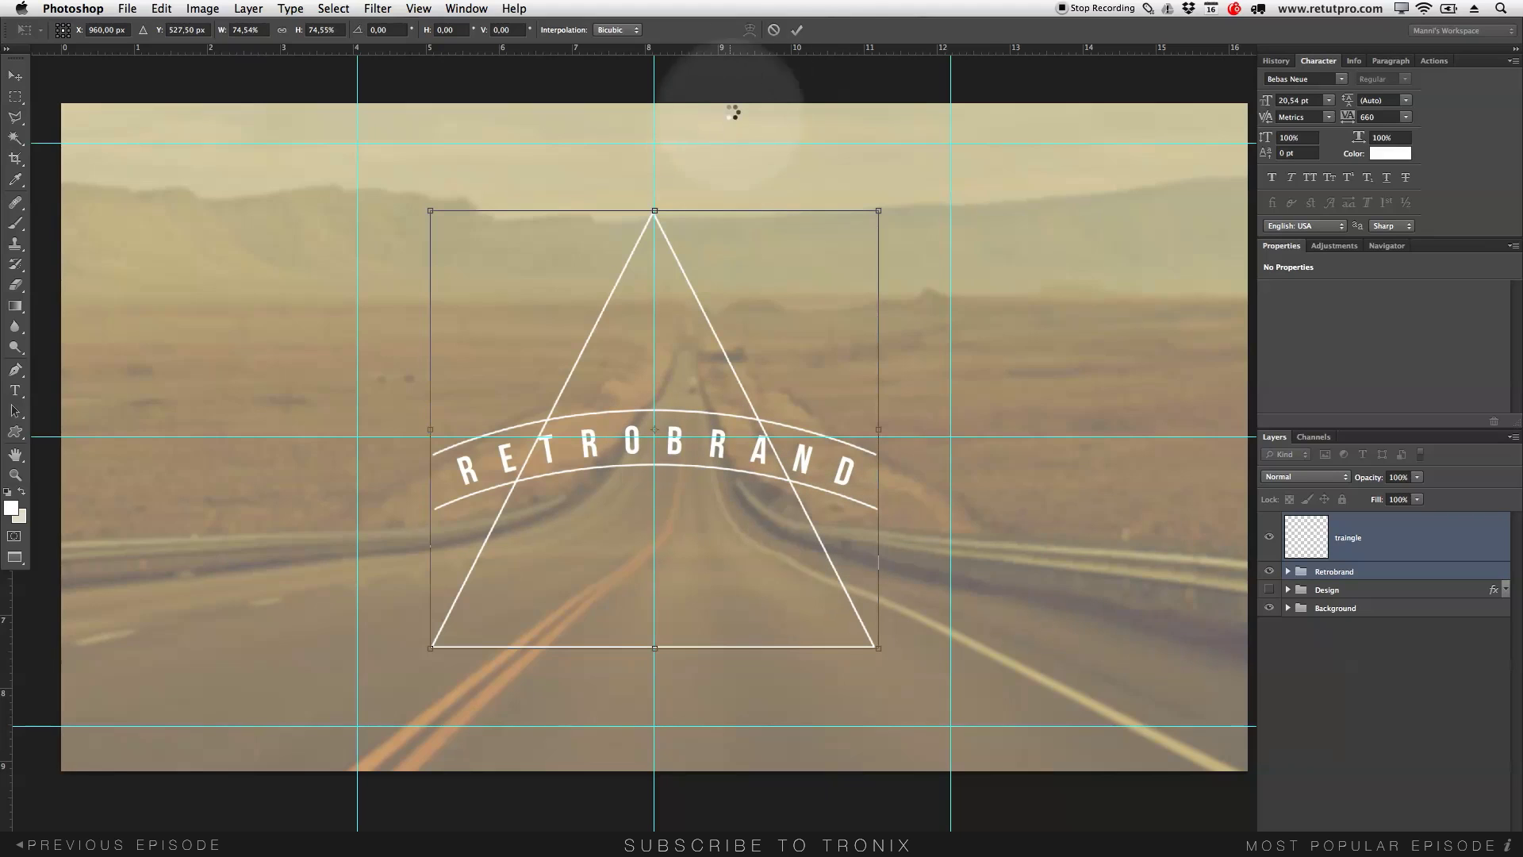
{"action": "left_click", "coordinate": [798, 31]}
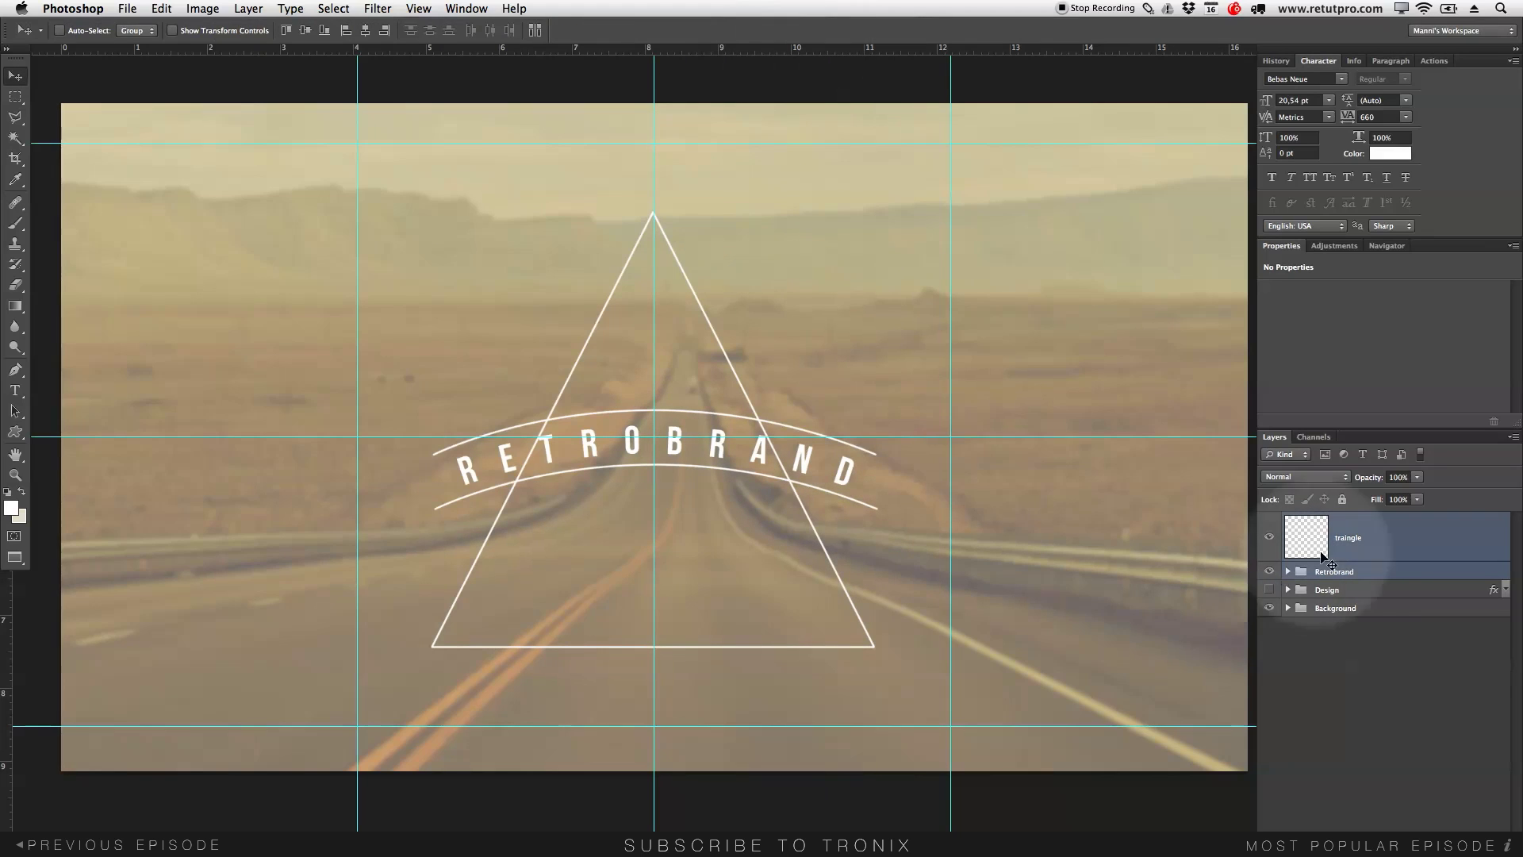
Step: Move only the Retrobrand group slightly lower, bringing the upper arched line's peak to the middle horizontal guide
{"action": "left_click", "coordinate": [1345, 572]}
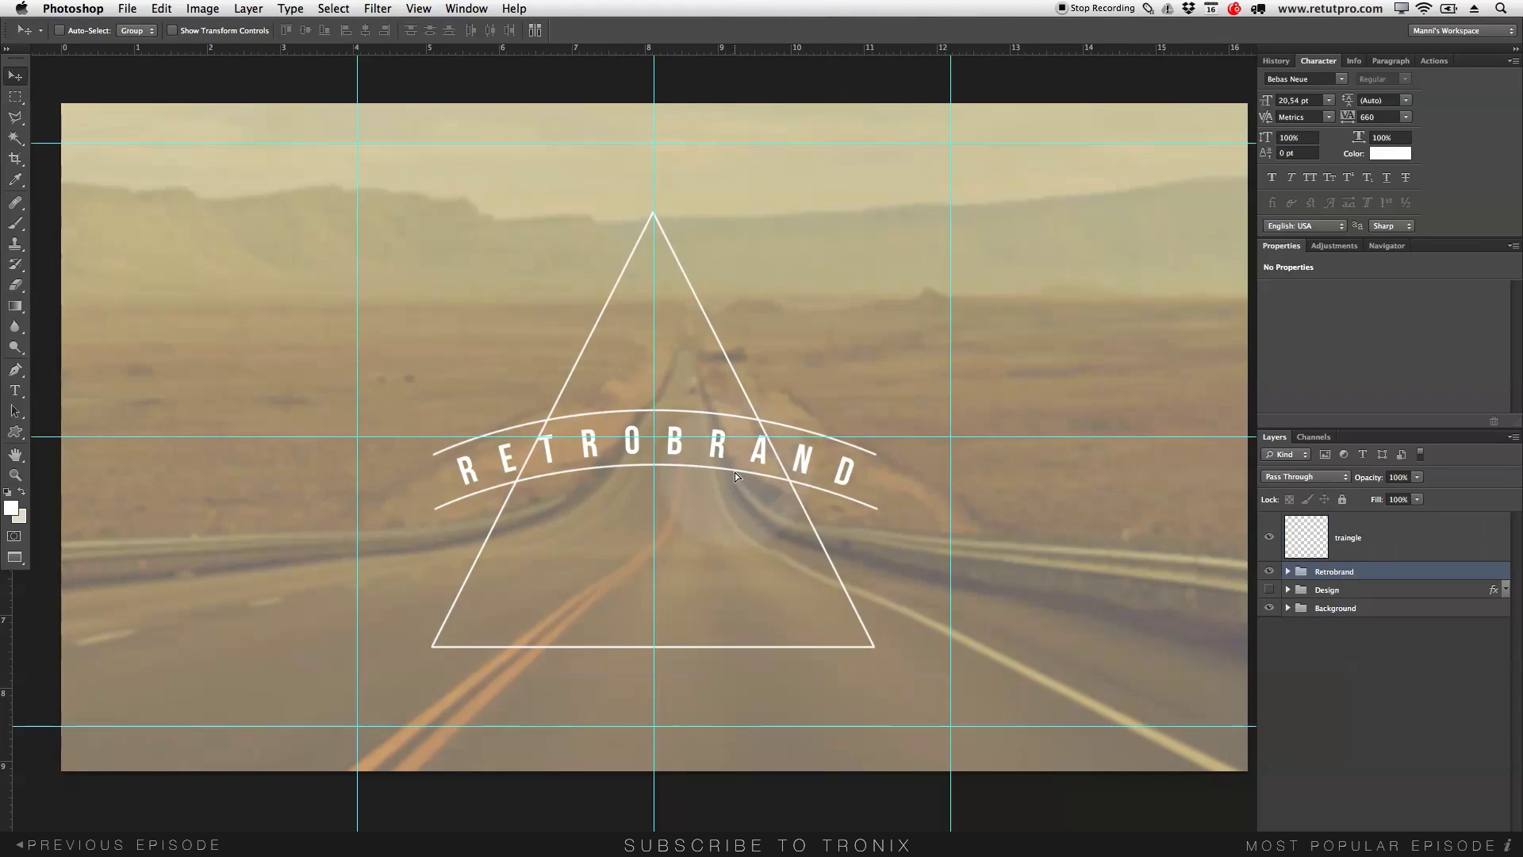
{"action": "left_click_drag", "start_coordinate": [725, 464], "coordinate": [725, 497]}
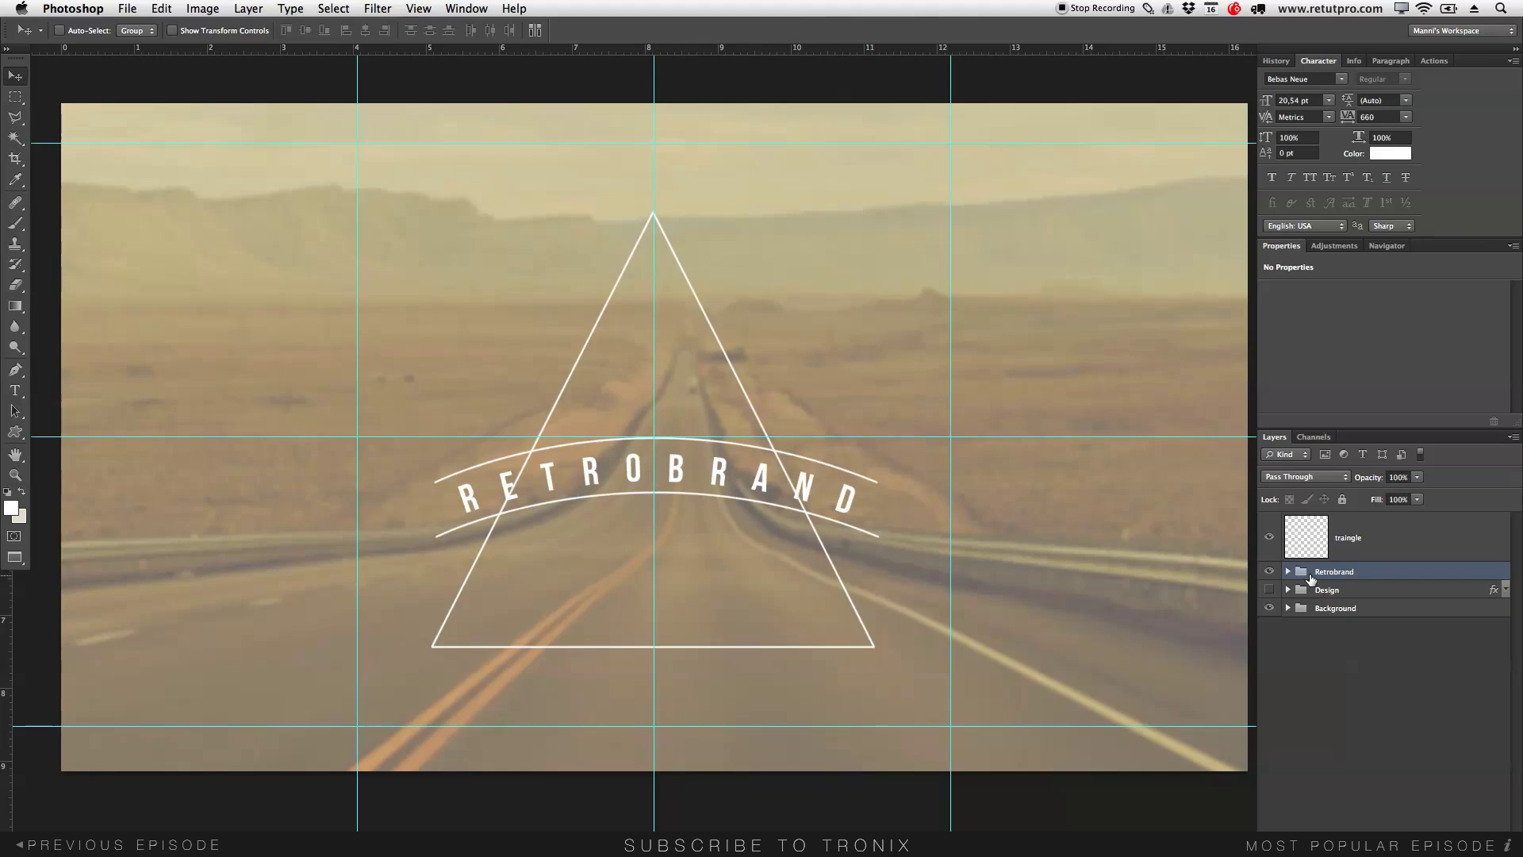
Step: Erase the part of the triangle's left side that runs between the two arched lines, on the triangle layer, using a small eraser
{"action": "left_click", "coordinate": [1384, 544]}
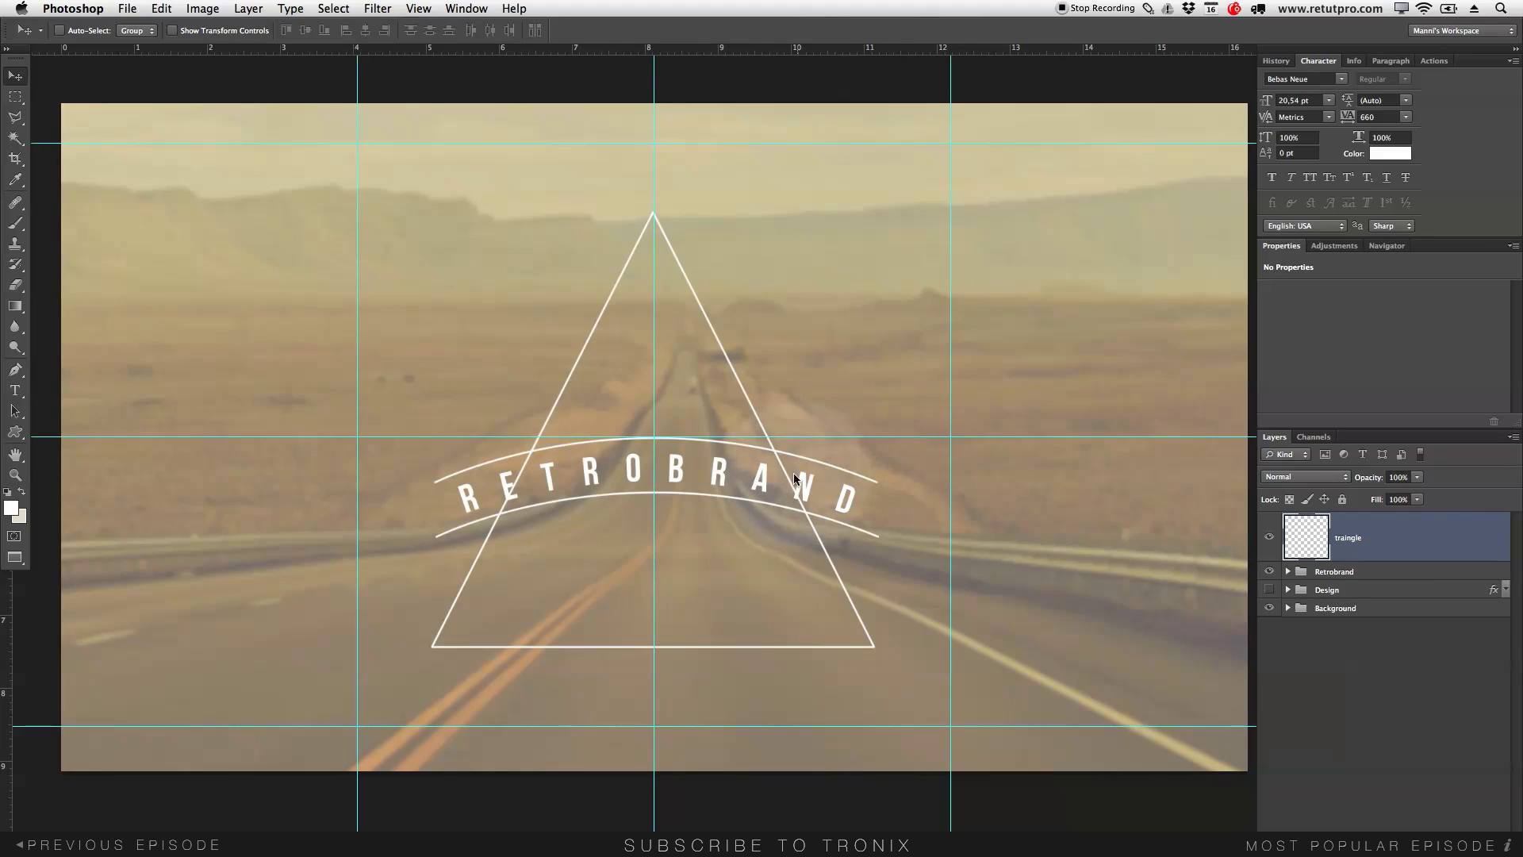
{"action": "left_click", "coordinate": [18, 283]}
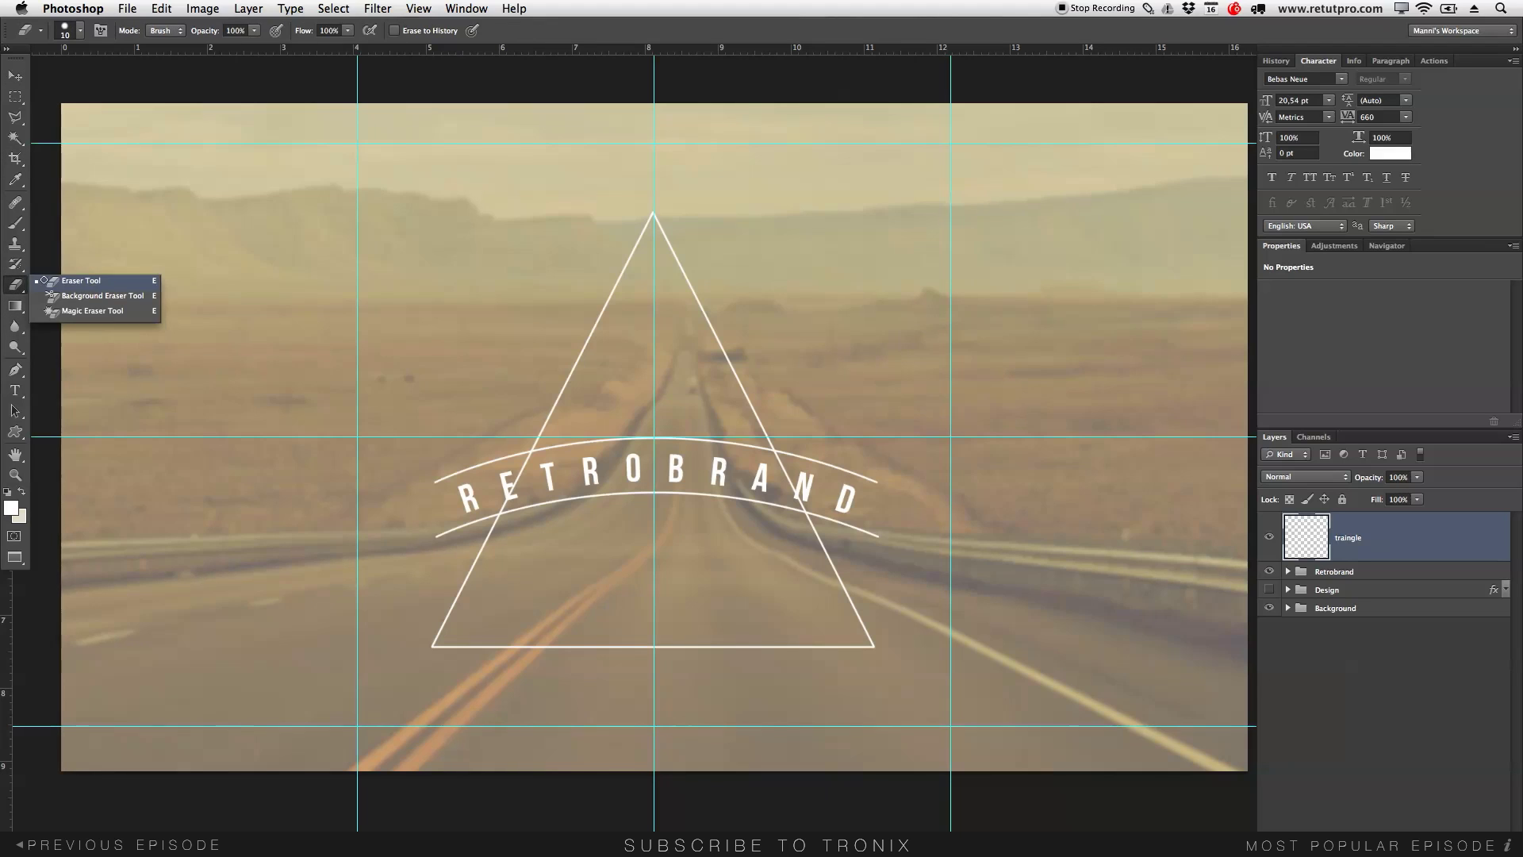
{"action": "left_click", "coordinate": [64, 280]}
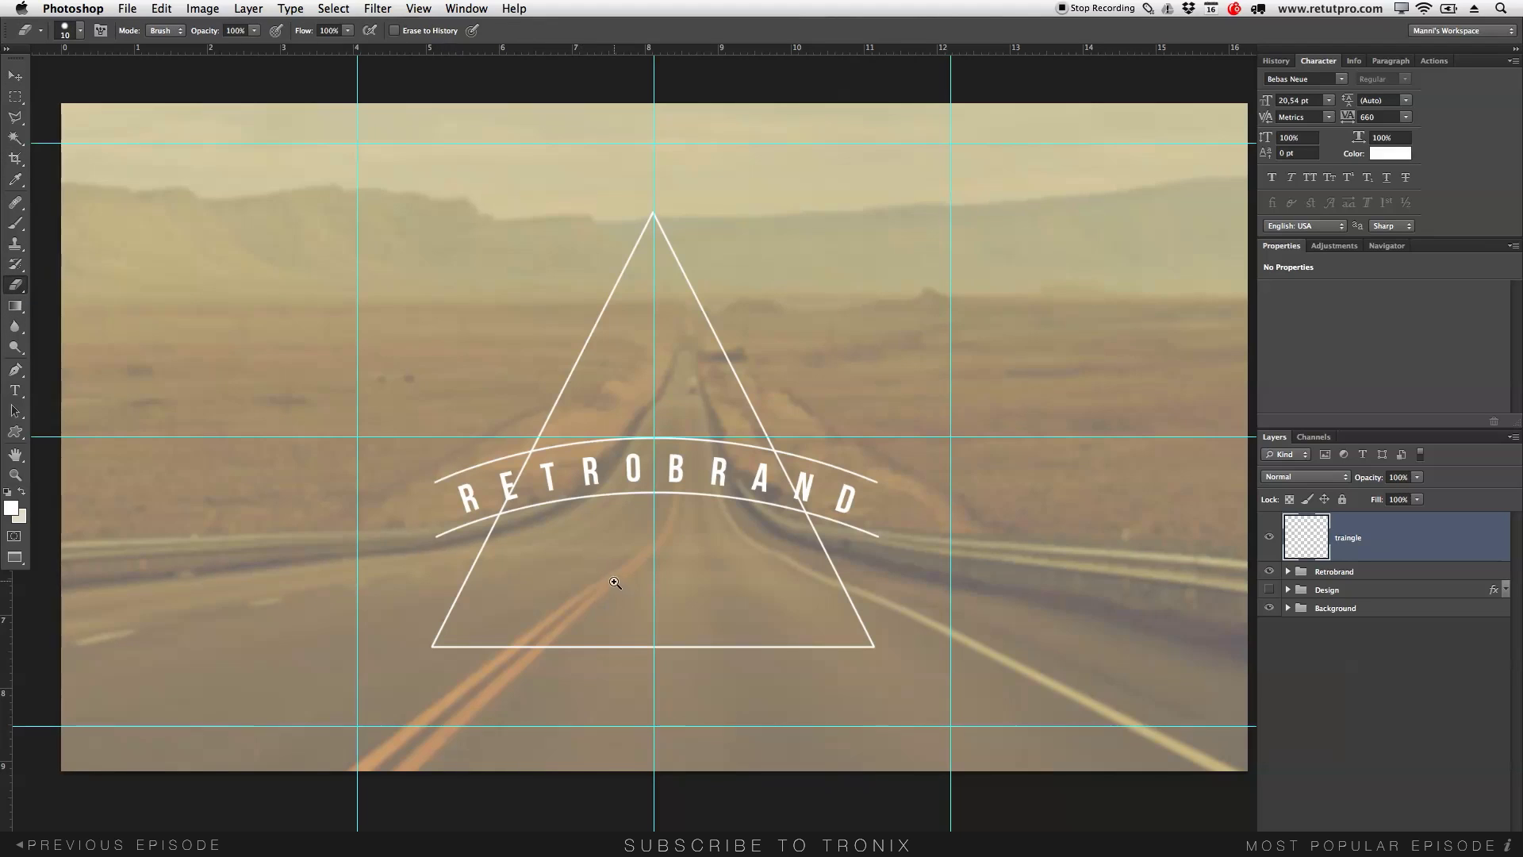
{"action": "key", "text": "z"}
{"action": "left_click", "coordinate": [533, 482]}
{"action": "left_click_drag", "start_coordinate": [562, 483], "coordinate": [571, 482]}
{"action": "key", "text": "bracketright"}
{"action": "key", "text": "bracketright"}
{"action": "left_click_drag", "start_coordinate": [464, 432], "coordinate": [522, 407]}
{"action": "key", "text": "bracketleft"}
{"action": "key", "text": "bracketleft"}
{"action": "key", "text": "bracketleft"}
{"action": "key", "text": "bracketleft"}
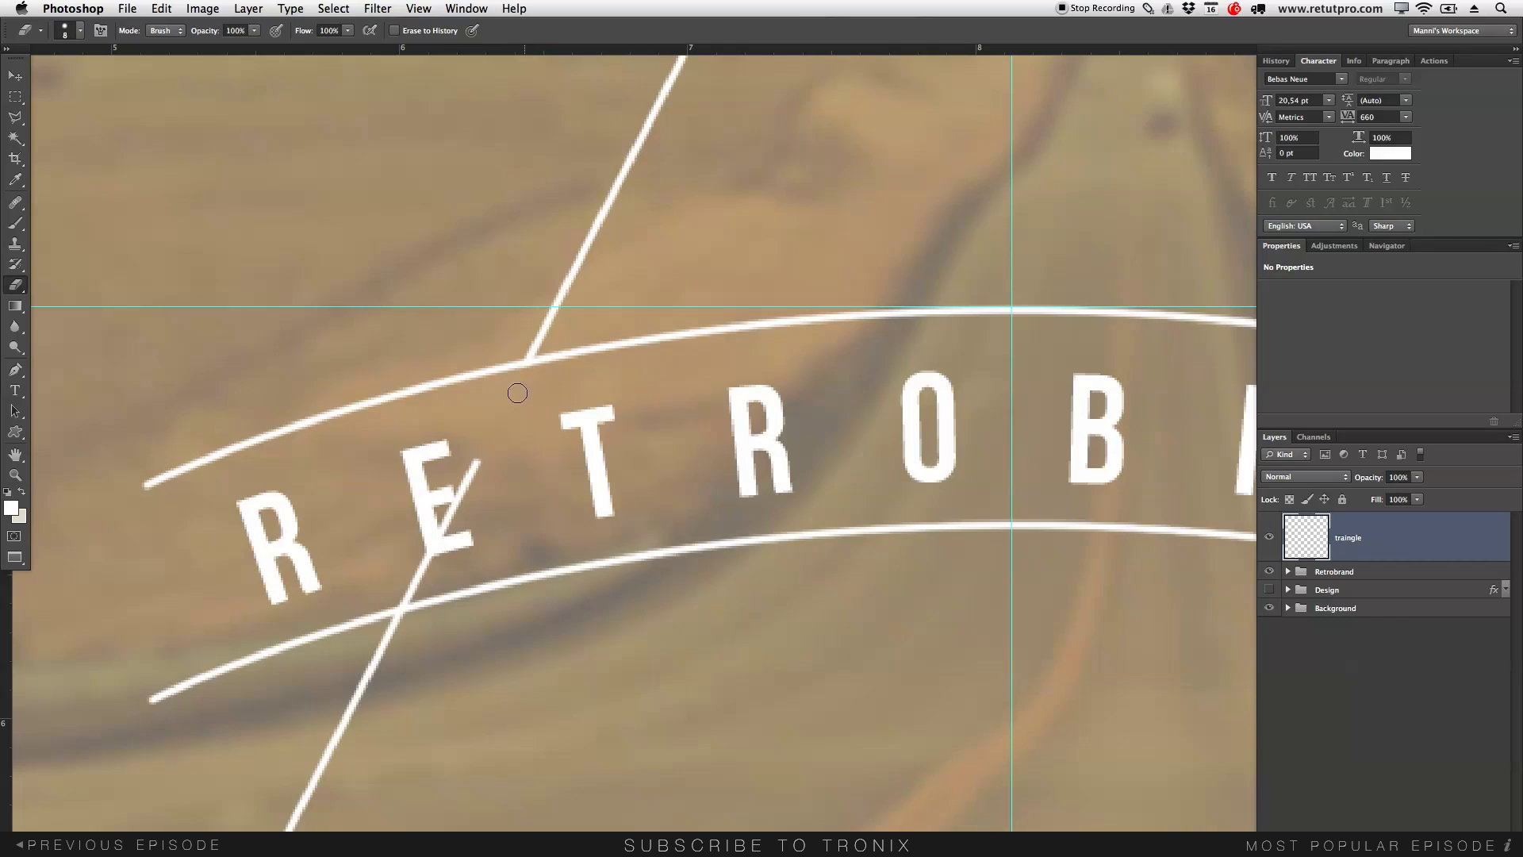
{"action": "left_click_drag", "start_coordinate": [486, 452], "coordinate": [400, 601]}
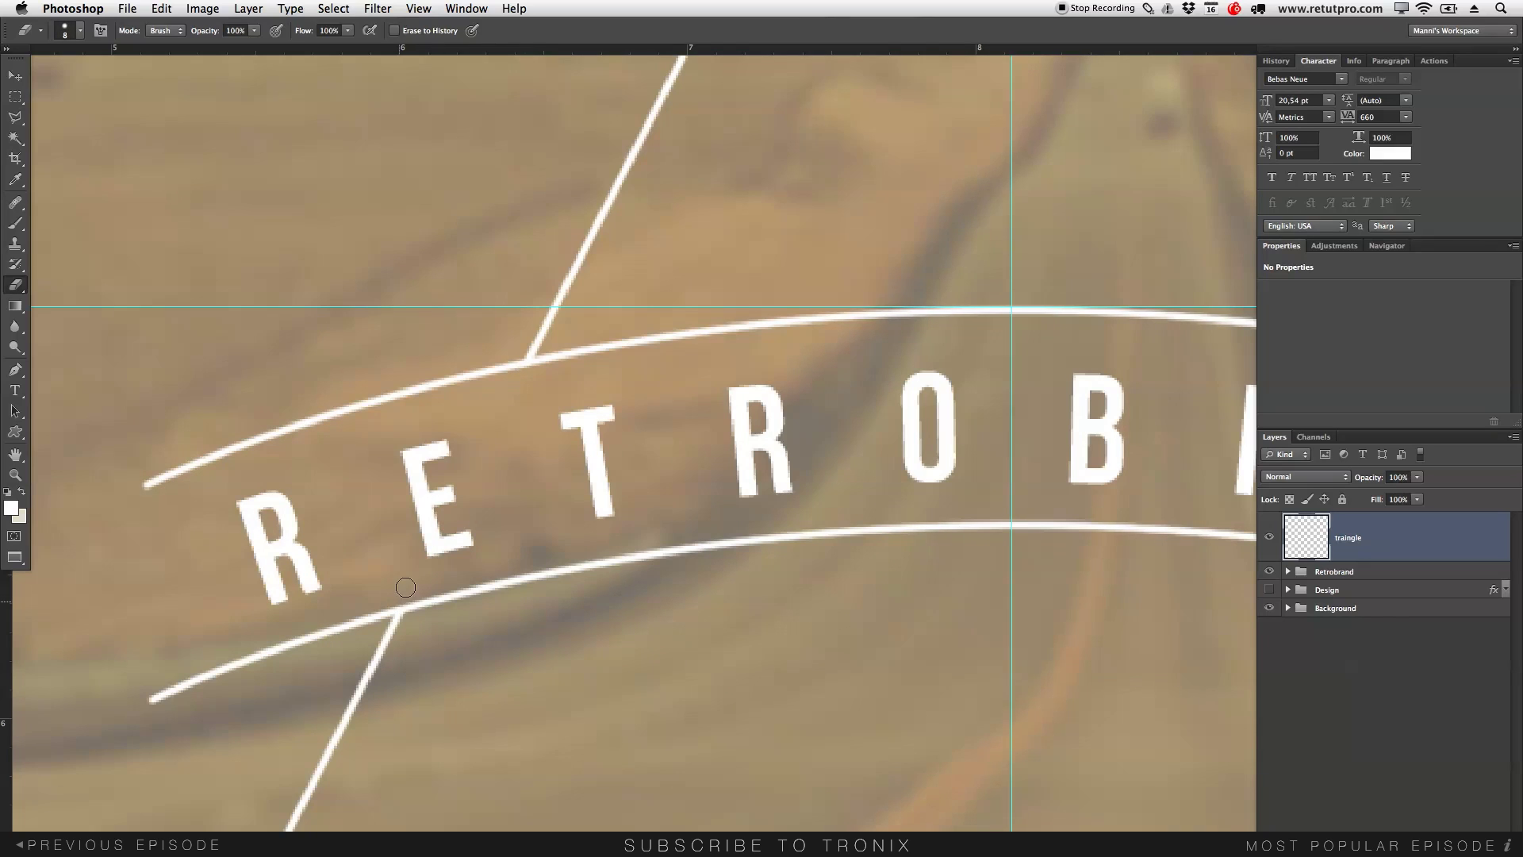
Step: Erase the part of the triangle's right side between the two arched lines so the N is clear
{"action": "left_click_drag", "start_coordinate": [802, 490], "coordinate": [367, 408]}
{"action": "left_click_drag", "start_coordinate": [968, 334], "coordinate": [1005, 397]}
{"action": "mouse_move", "coordinate": [1055, 488]}
{"action": "left_mouse_down"}
{"action": "mouse_move", "coordinate": [1098, 565]}
{"action": "mouse_move", "coordinate": [976, 334]}
{"action": "left_mouse_up"}
{"action": "key", "text": "super+alt+z"}
{"action": "key", "text": "super+alt+z"}
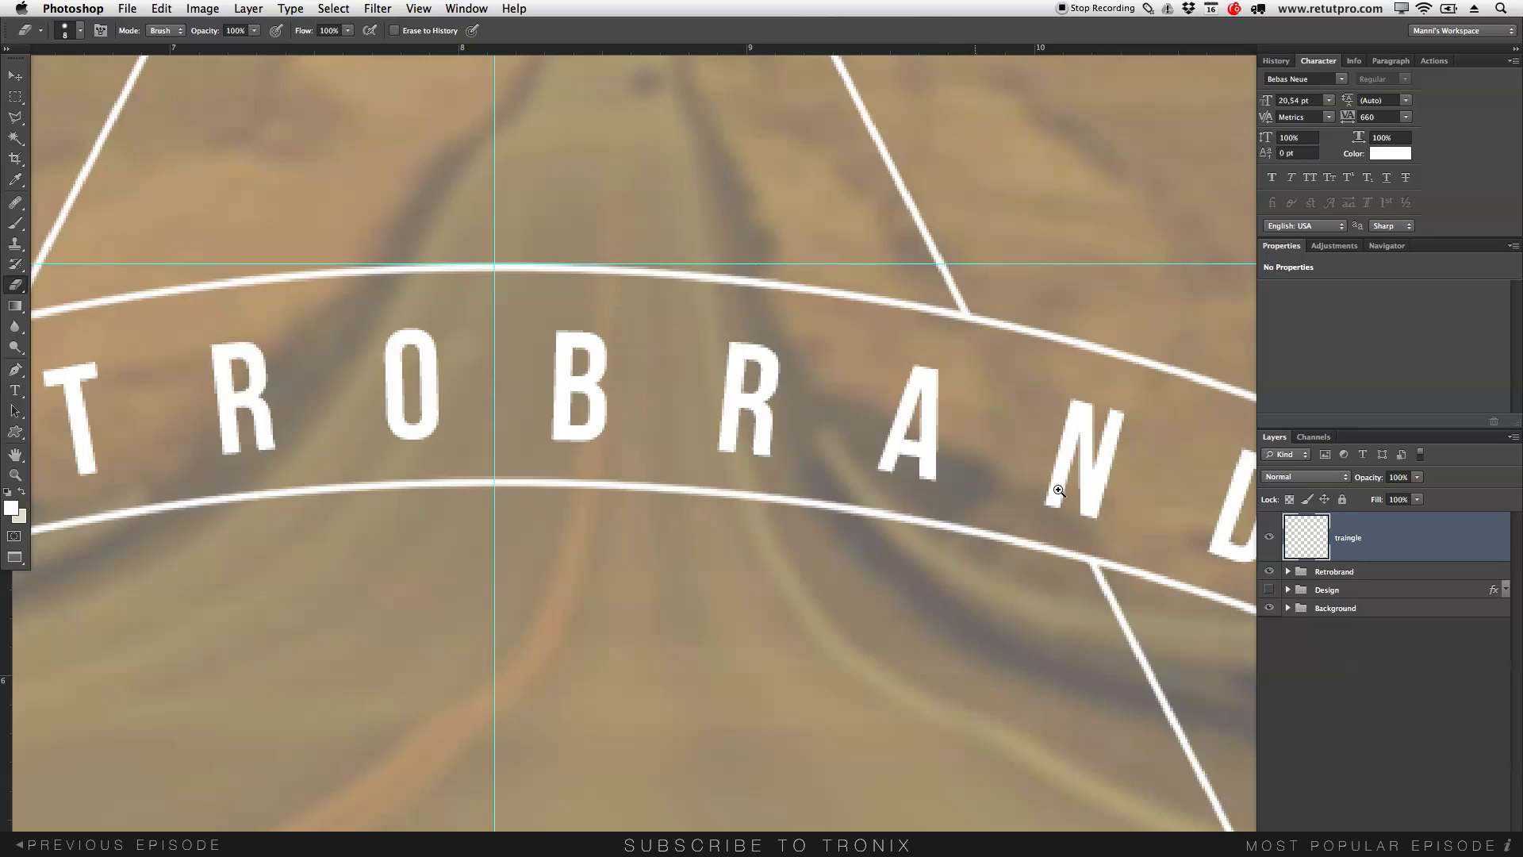
{"action": "key", "text": "z"}
{"action": "left_click", "coordinate": [952, 444], "text": "alt"}
{"action": "left_click", "coordinate": [873, 439], "text": "alt"}
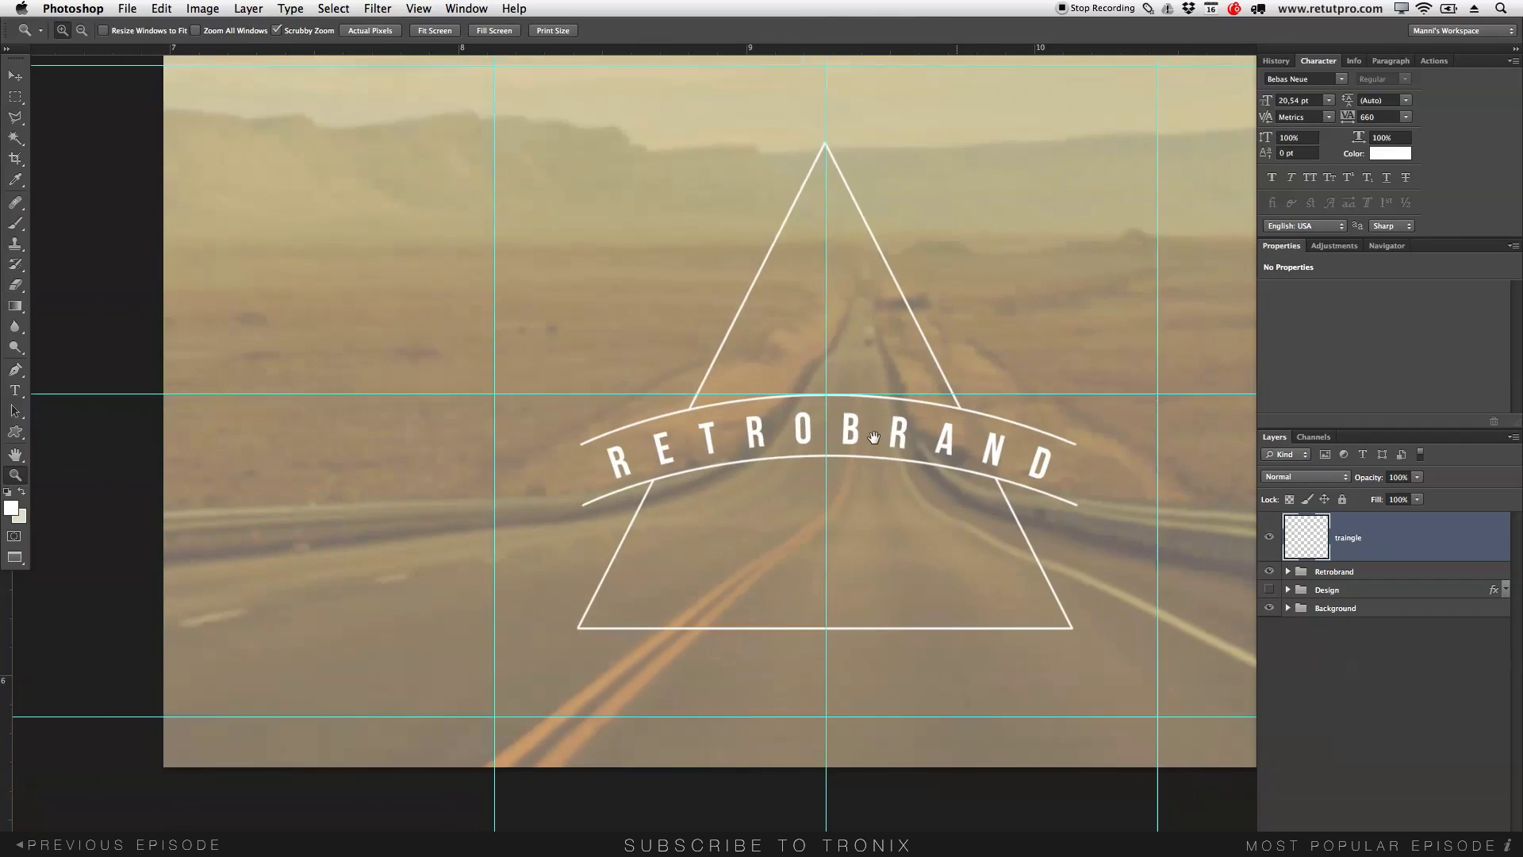
{"action": "left_click", "coordinate": [874, 439], "text": "alt"}
{"action": "left_click", "coordinate": [831, 488]}
{"action": "key", "text": "e"}
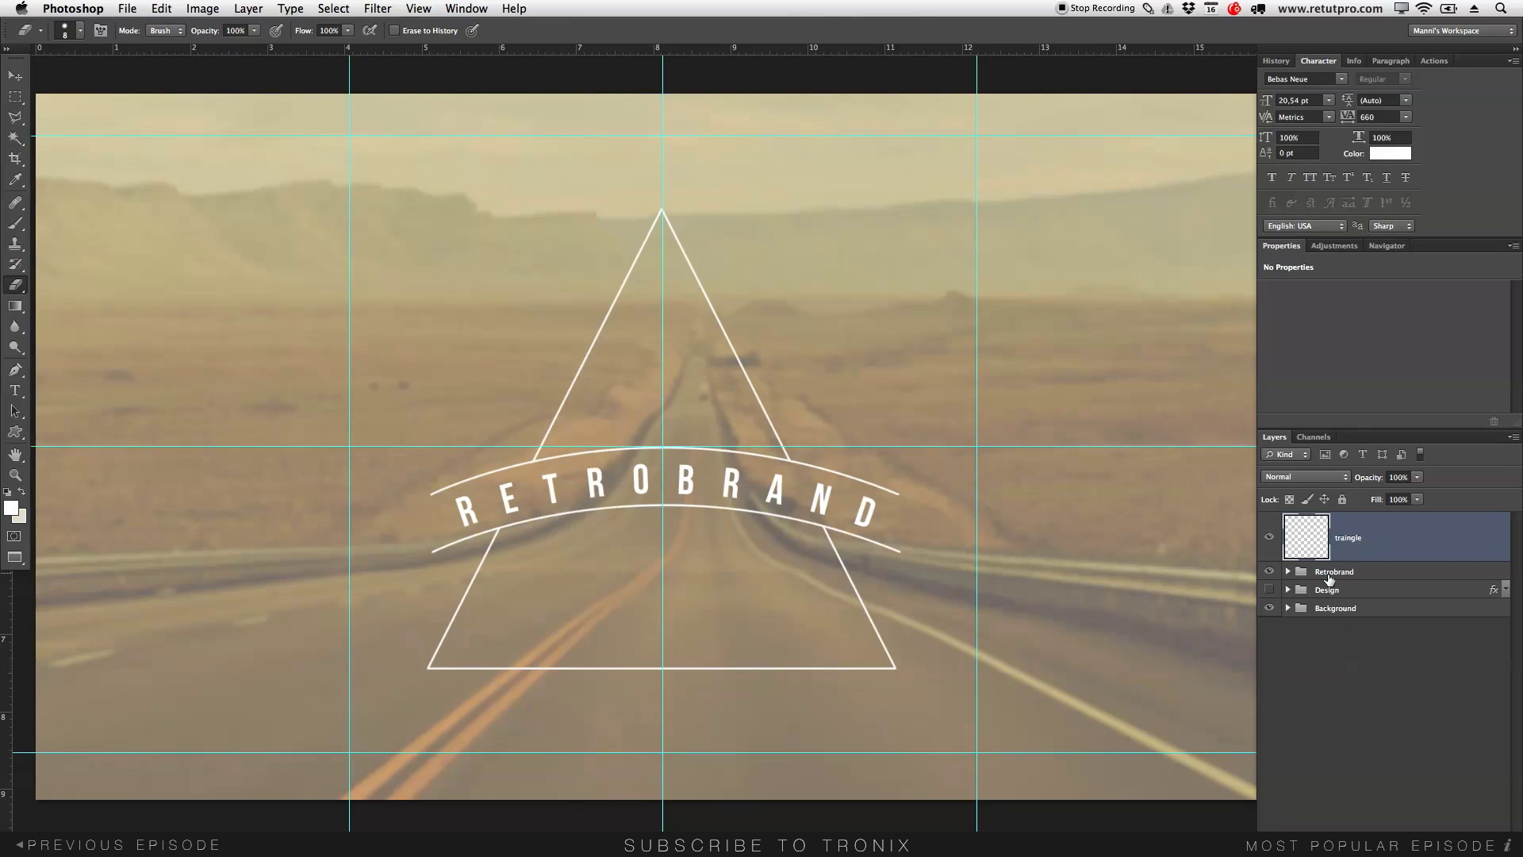
Step: Expand the Retrobrand group, identify Layer 5 as the lower arched line and erase its right end just past the triangle side
{"action": "left_click", "coordinate": [1326, 572]}
{"action": "left_click", "coordinate": [1287, 571]}
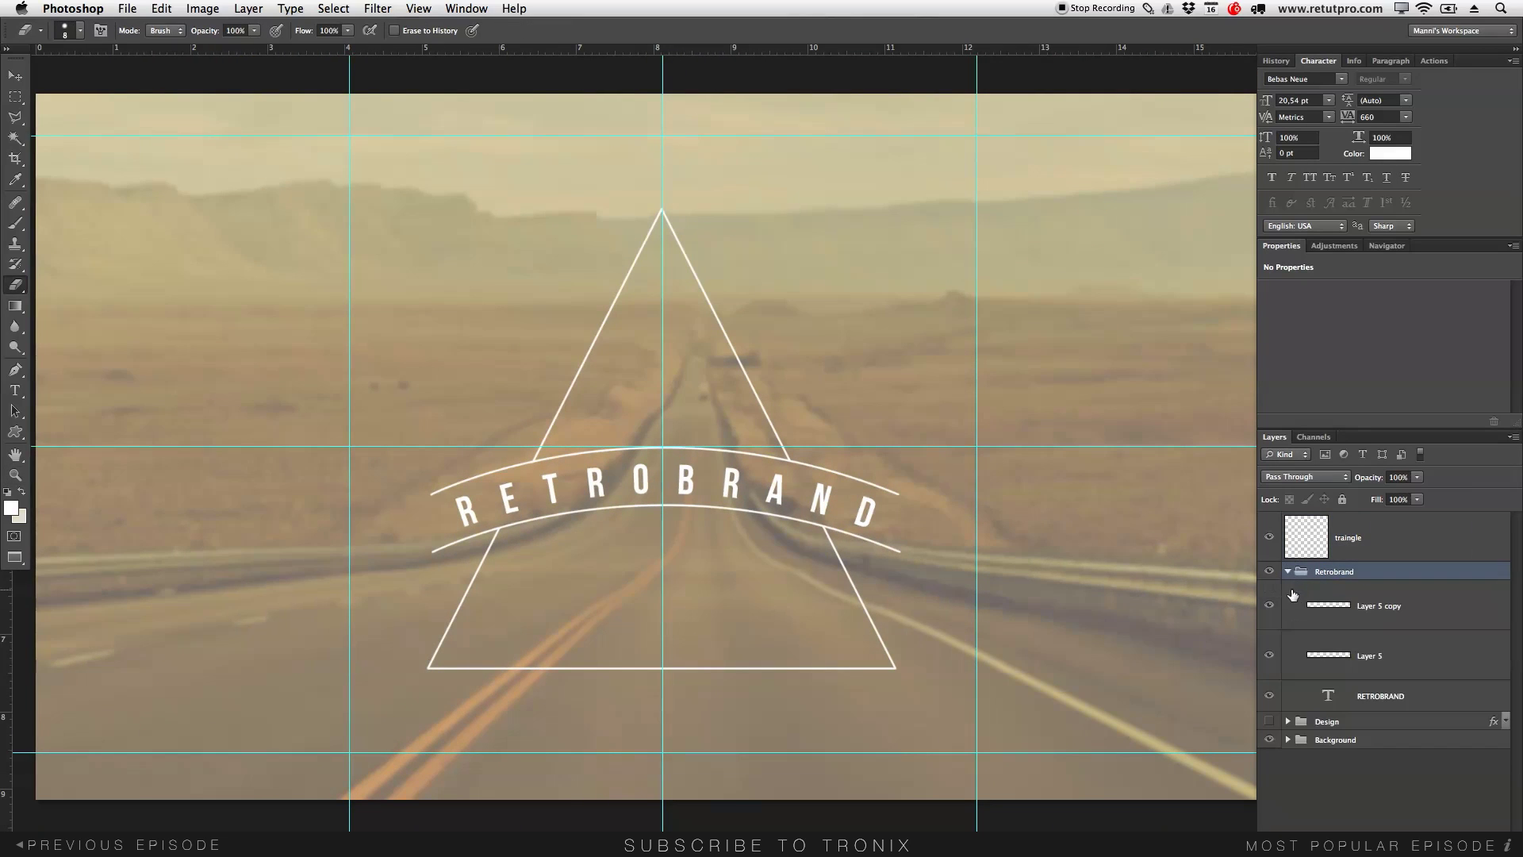
{"action": "left_click", "coordinate": [1270, 655]}
{"action": "left_click", "coordinate": [1269, 656]}
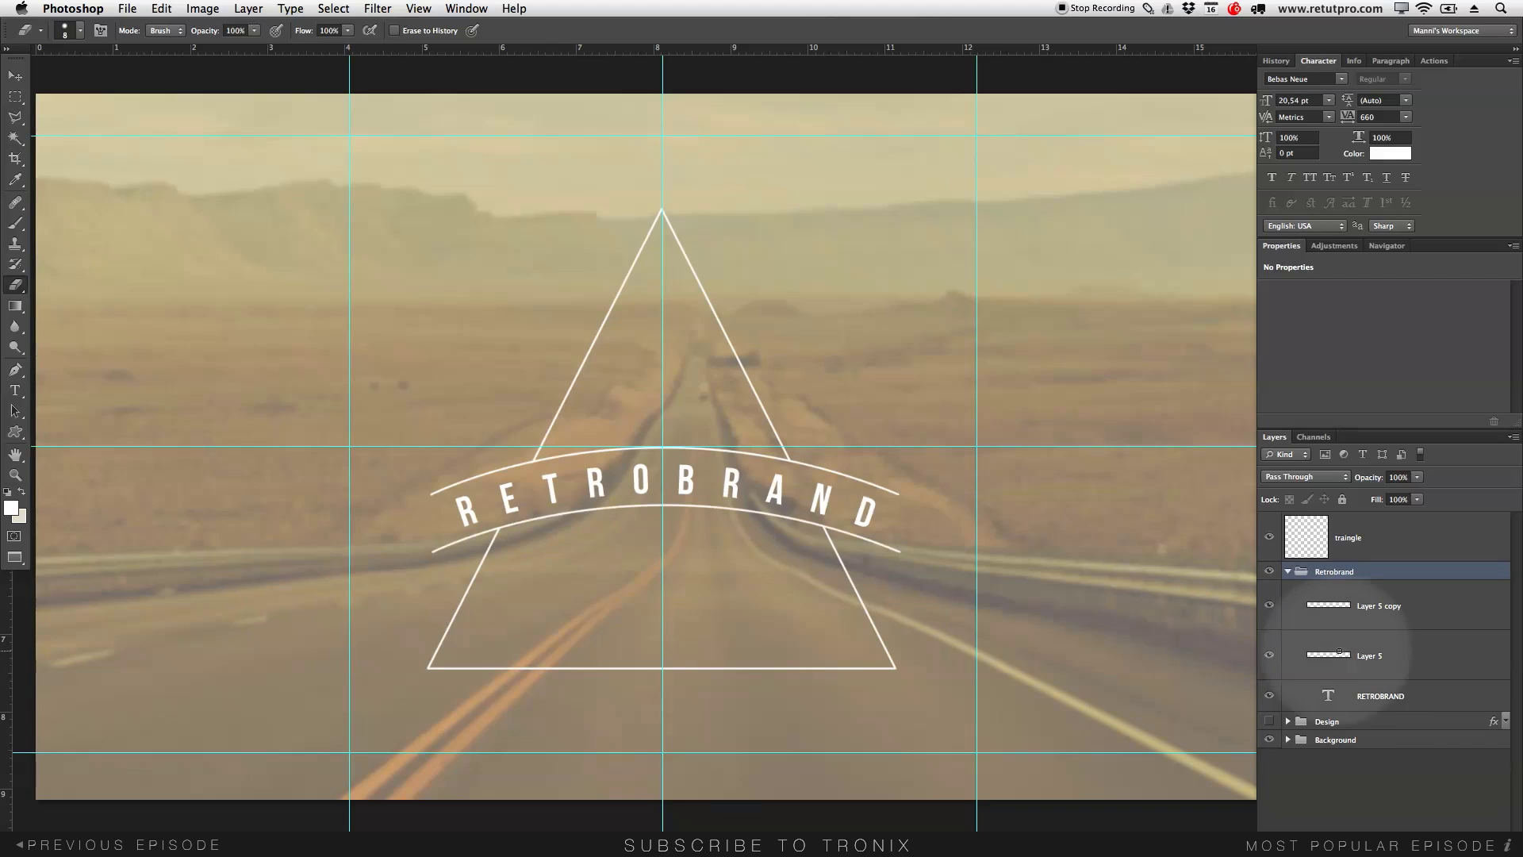
{"action": "left_click", "coordinate": [1349, 656]}
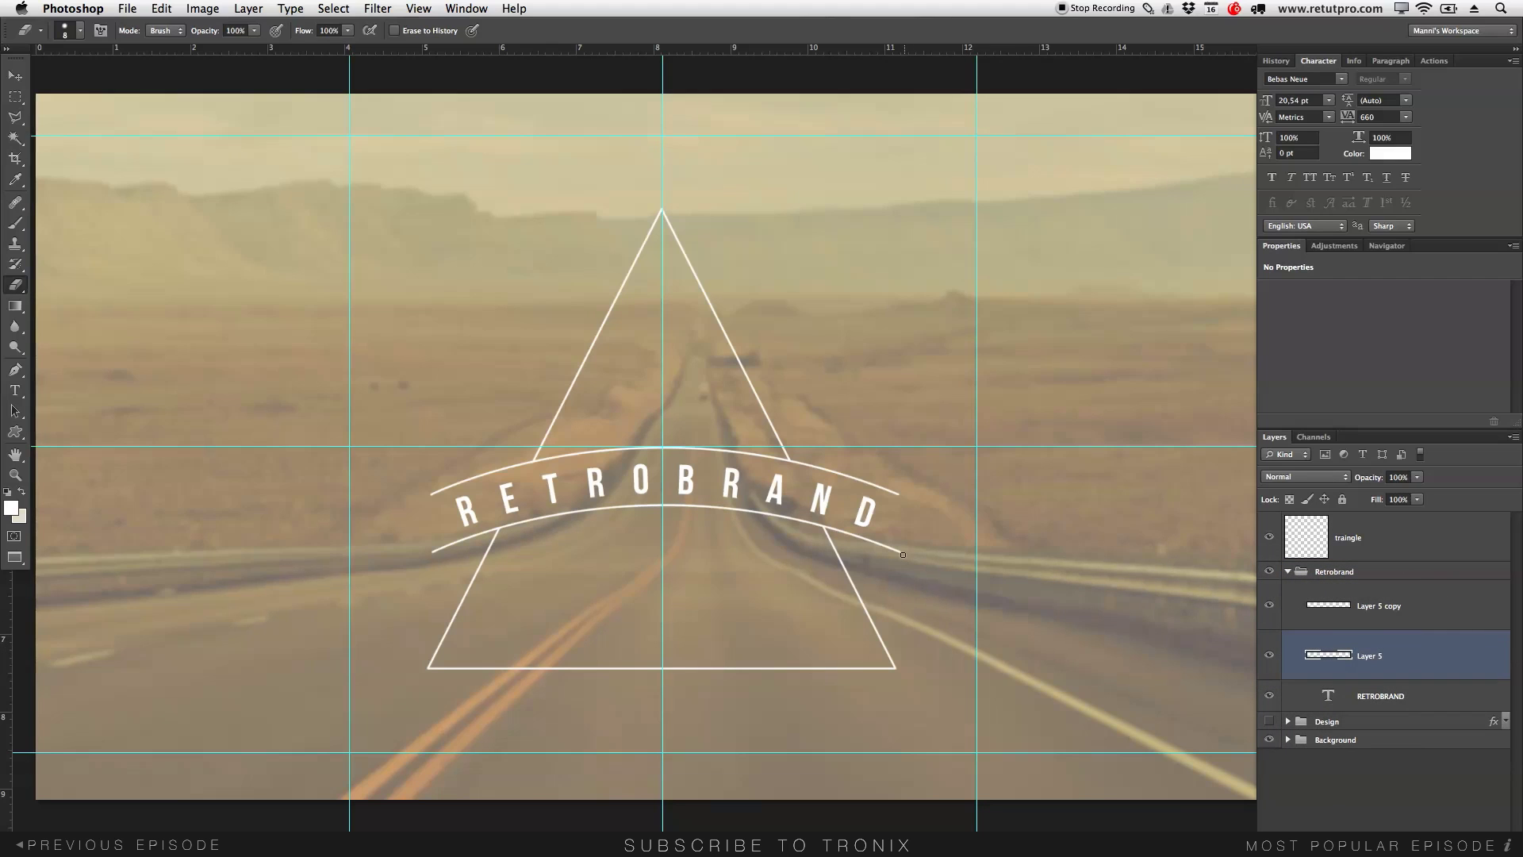
{"action": "left_click_drag", "start_coordinate": [856, 536], "coordinate": [896, 552]}
{"action": "key", "text": "z"}
{"action": "left_click_drag", "start_coordinate": [846, 537], "coordinate": [918, 562]}
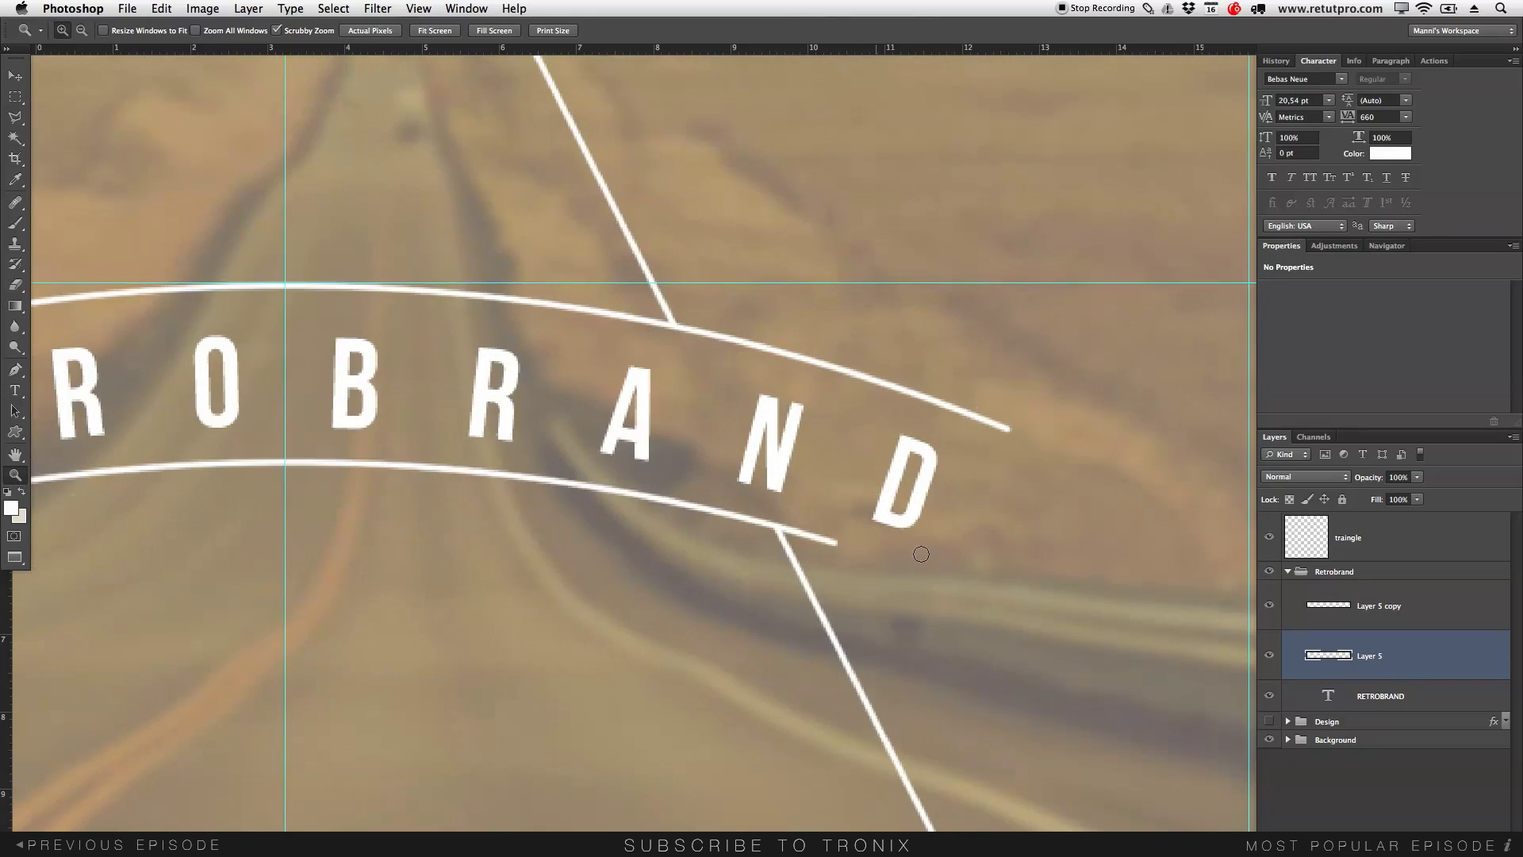
Step: Erase the left end of the lower arched line on Layer 5 with a smaller eraser, matching the shortened right end
{"action": "key", "text": "e"}
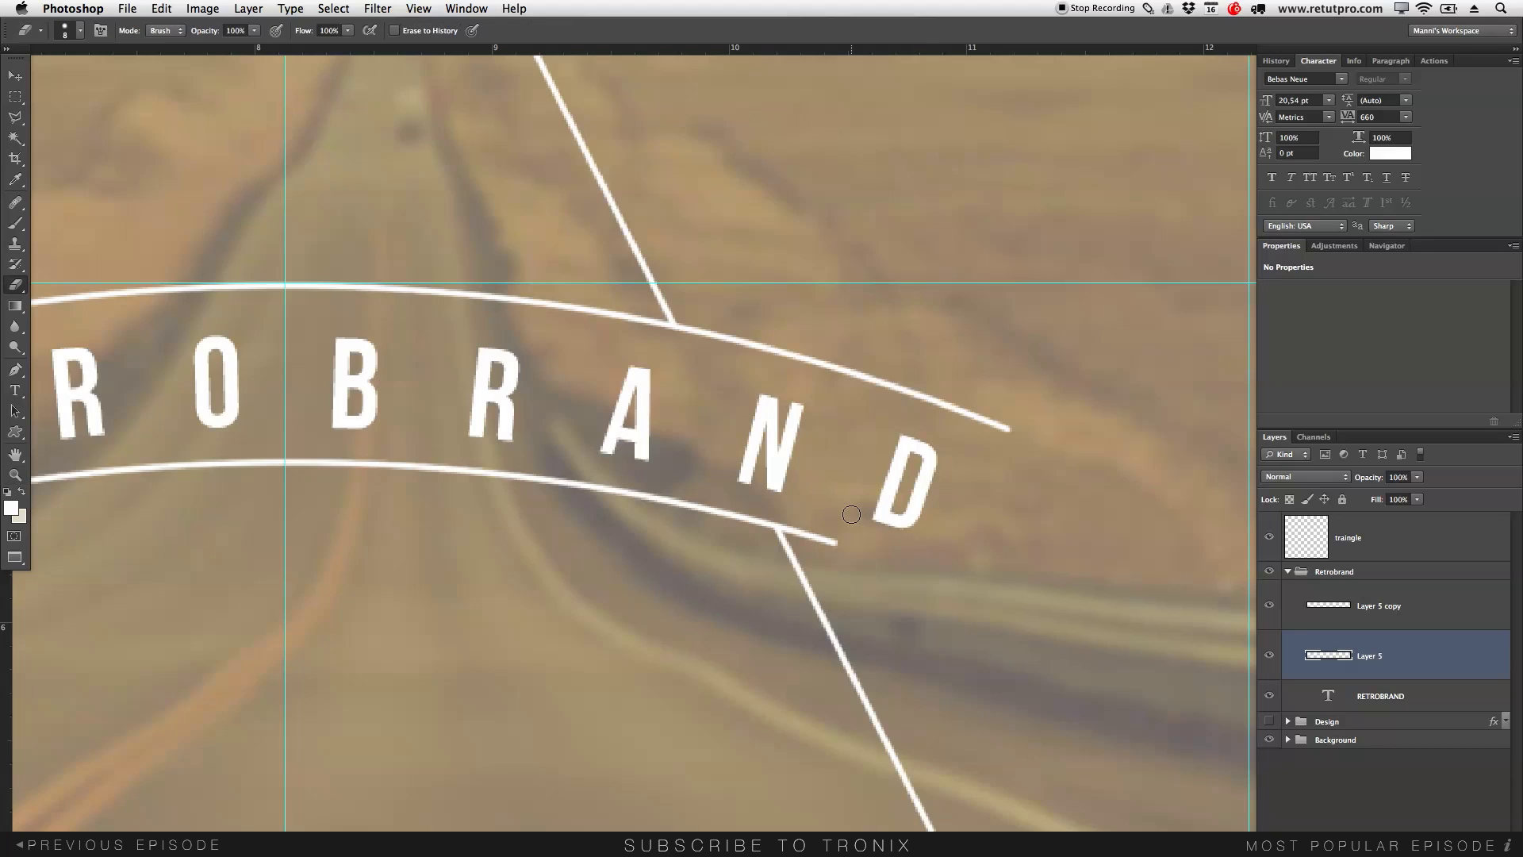
{"action": "key", "text": "bracketleft"}
{"action": "key", "text": "bracketleft"}
{"action": "scroll", "coordinate": [922, 583], "scroll_direction": "left", "scroll_amount": 10}
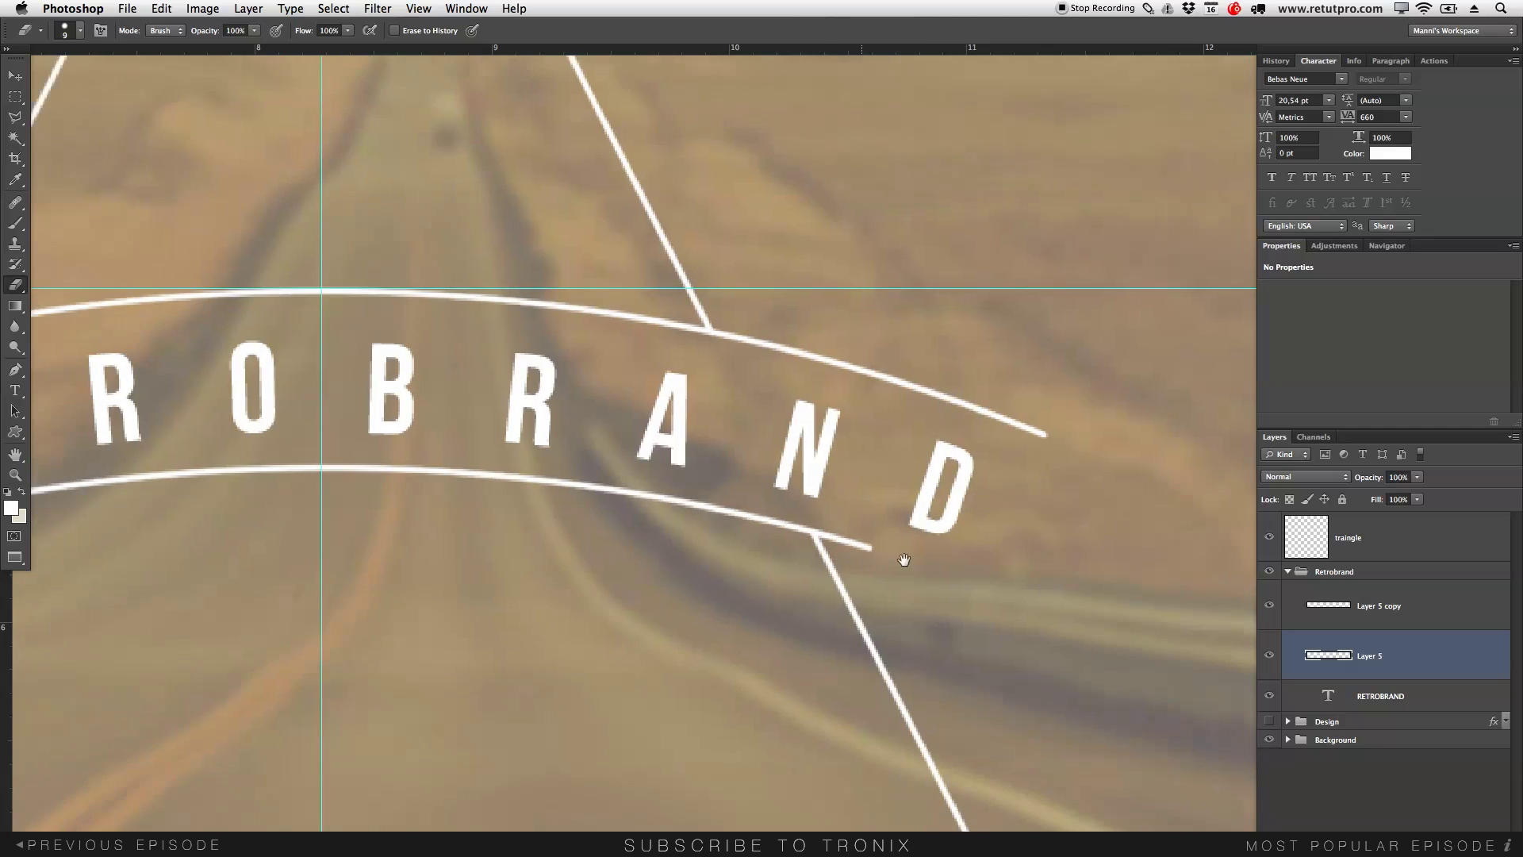
{"action": "scroll", "coordinate": [751, 442], "scroll_direction": "left", "scroll_amount": 2}
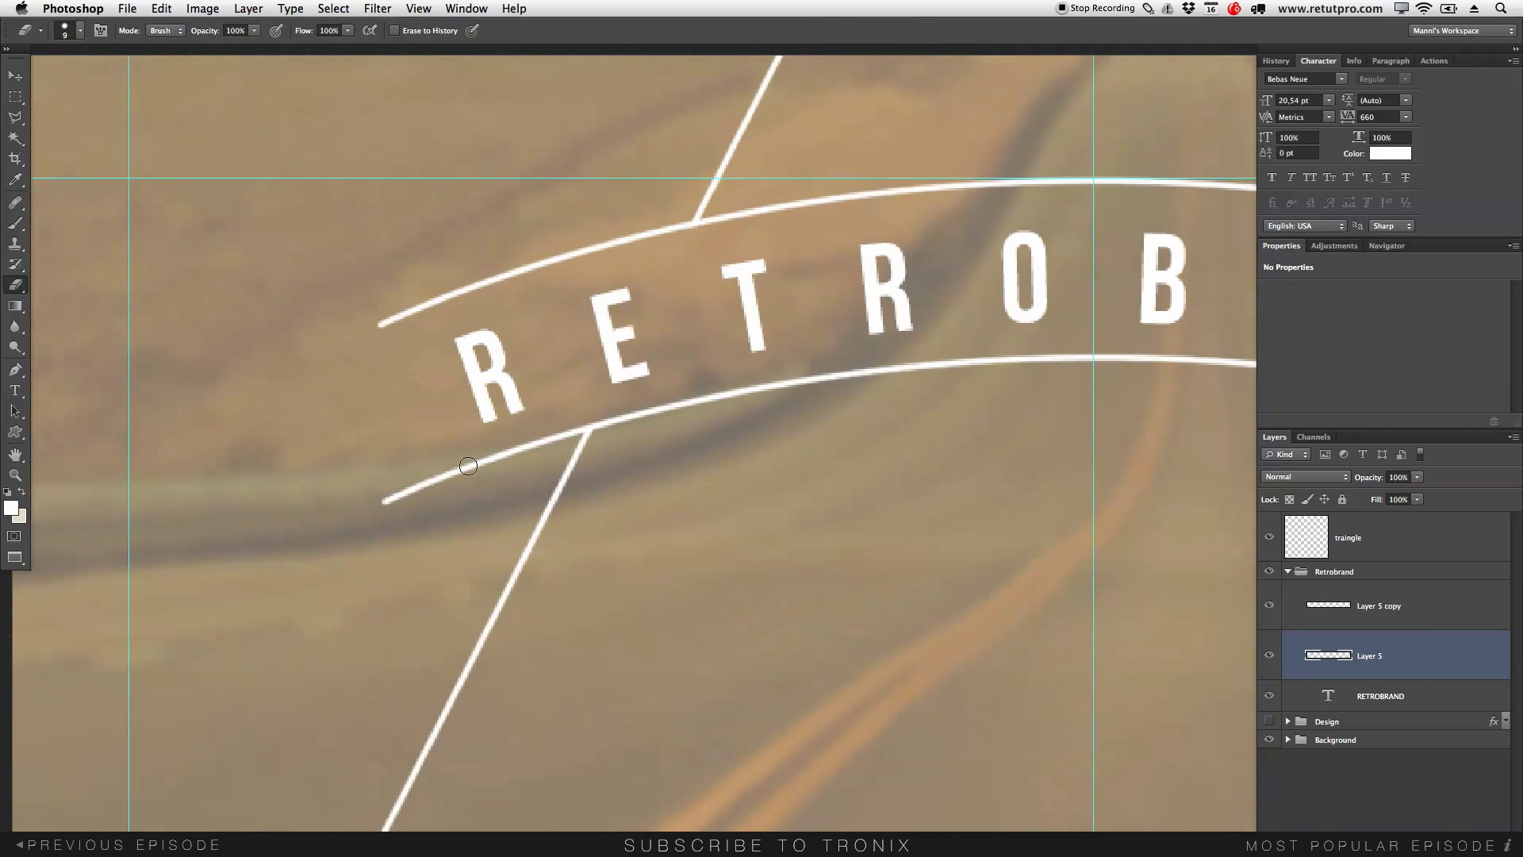
{"action": "left_click_drag", "start_coordinate": [529, 446], "coordinate": [389, 499]}
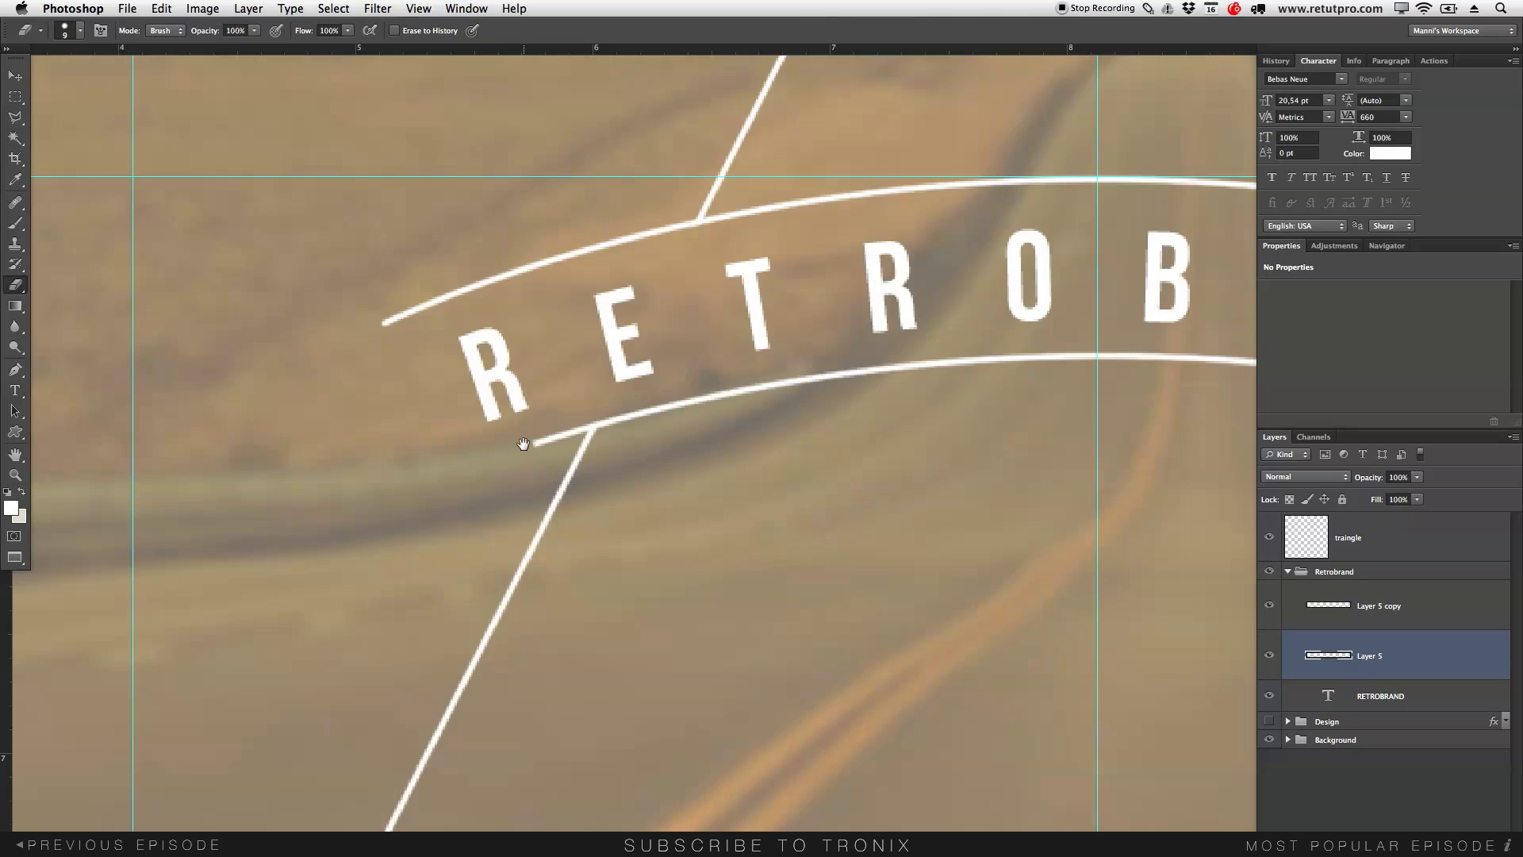
{"action": "key", "text": "z"}
{"action": "left_click", "coordinate": [849, 418], "text": "alt"}
{"action": "left_click", "coordinate": [942, 493], "text": "alt"}
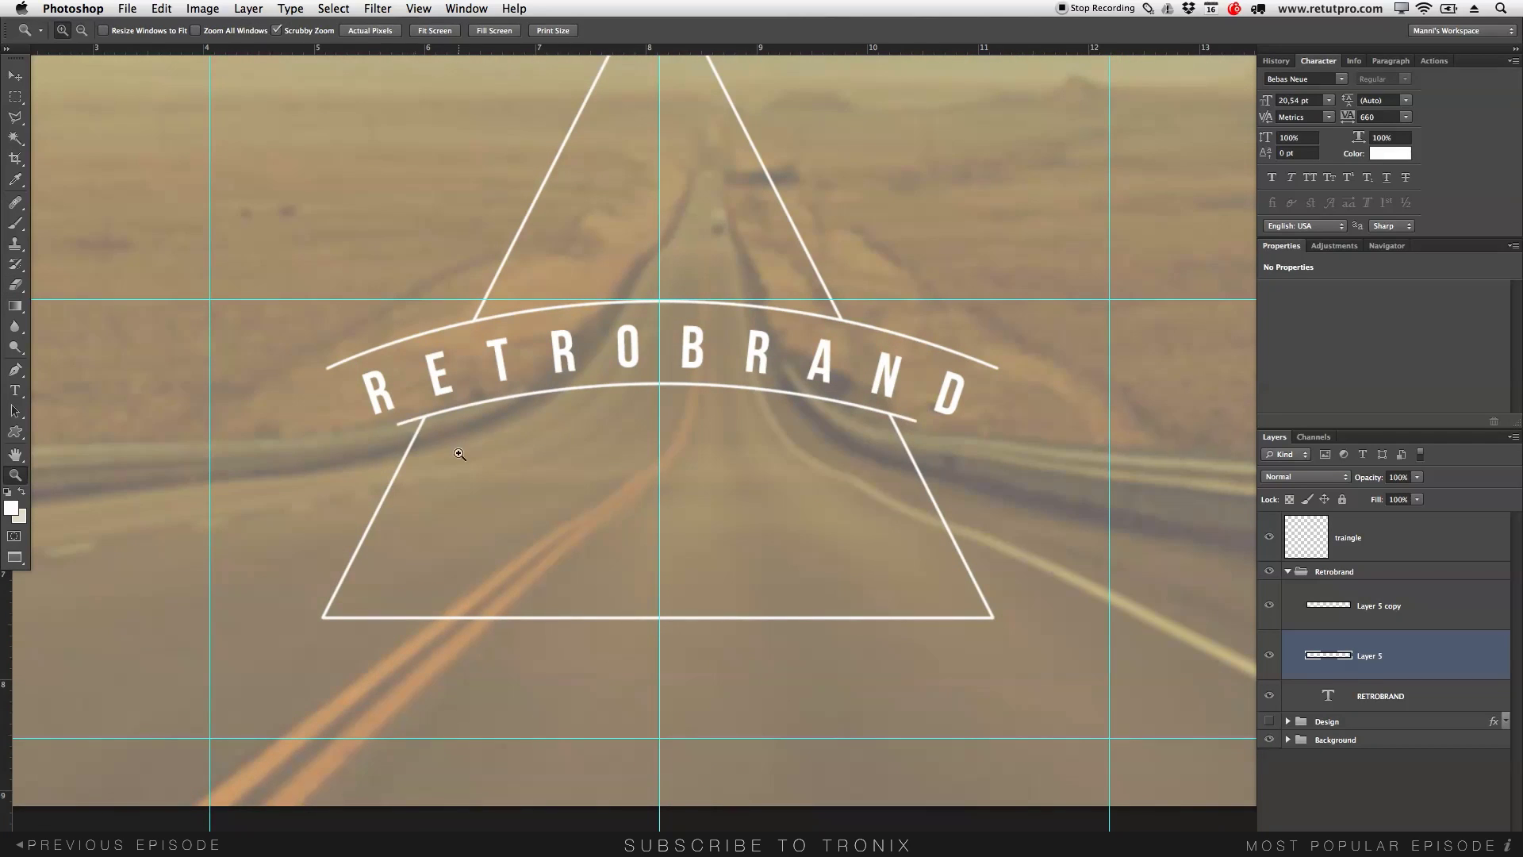
{"action": "left_click", "coordinate": [529, 467], "text": "alt"}
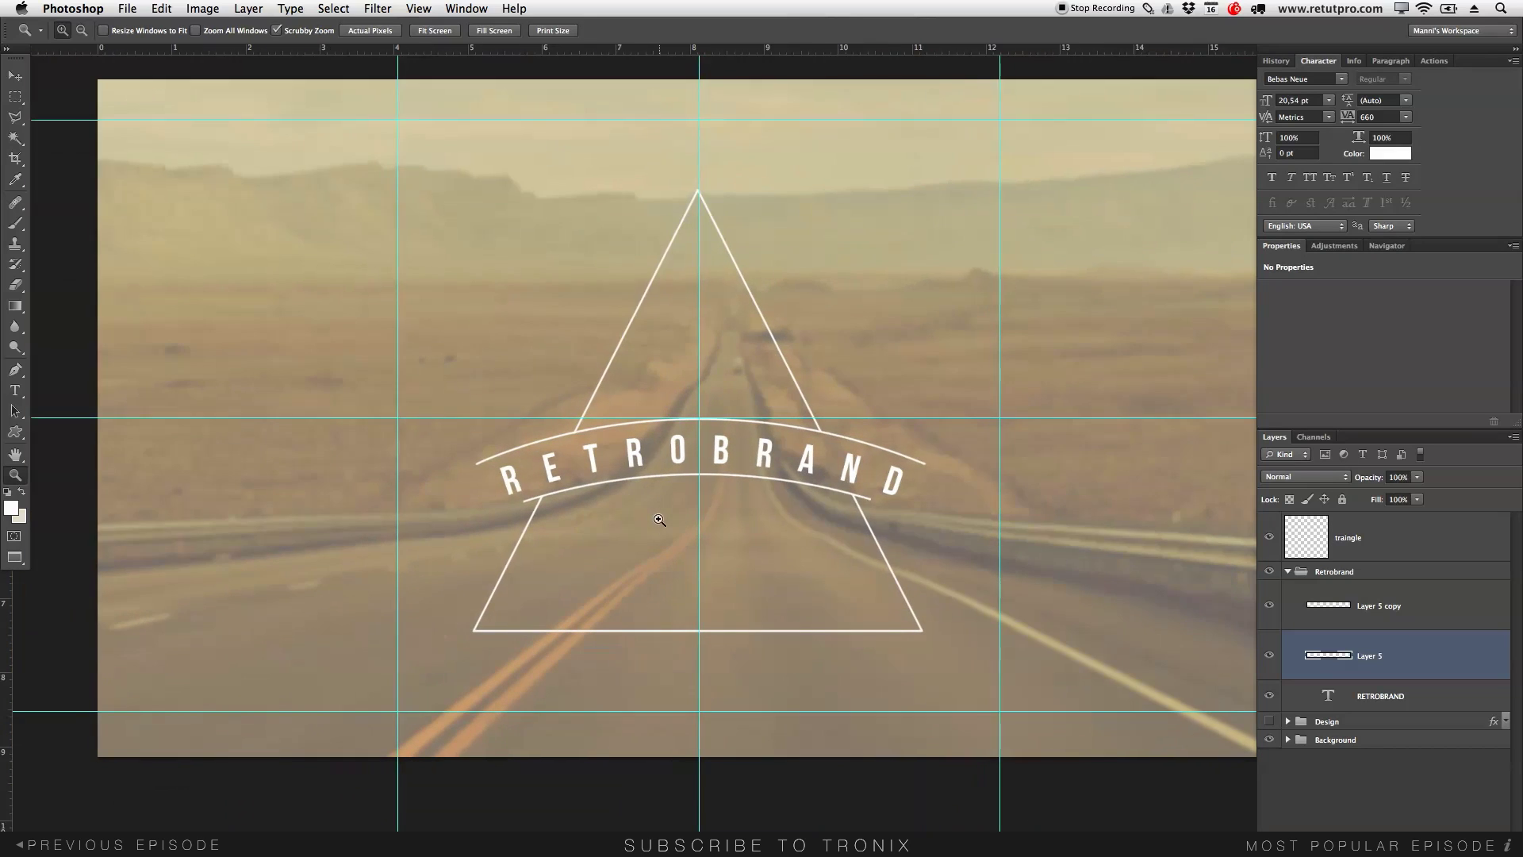
{"action": "mouse_move", "coordinate": [758, 542]}
{"action": "left_mouse_down"}
{"action": "mouse_move", "coordinate": [711, 547]}
{"action": "mouse_move", "coordinate": [752, 537]}
{"action": "left_mouse_up"}
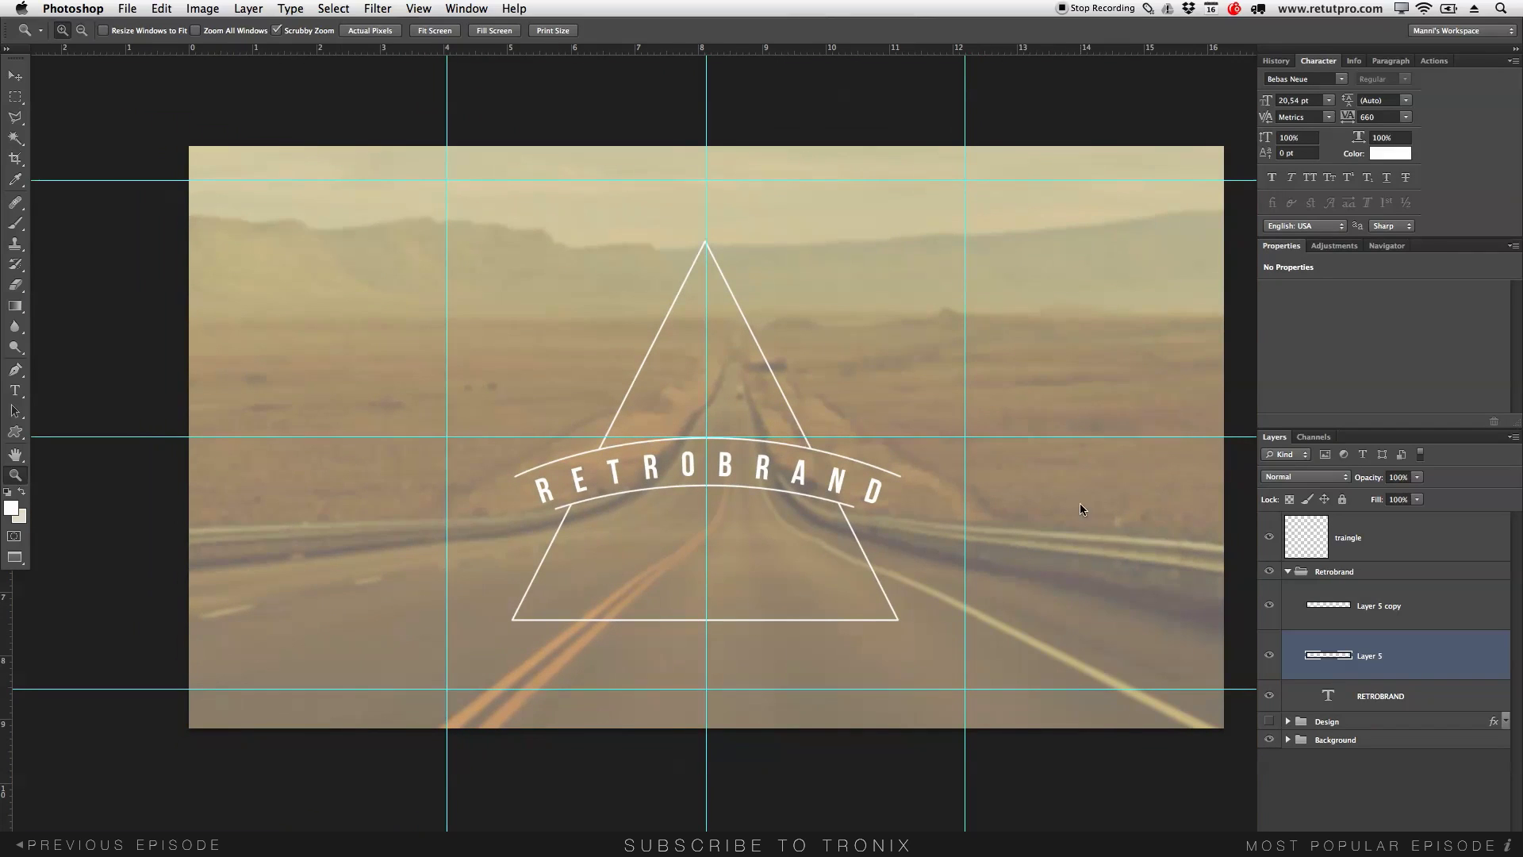
Step: Clear all guides from the canvas
{"action": "left_click", "coordinate": [418, 8]}
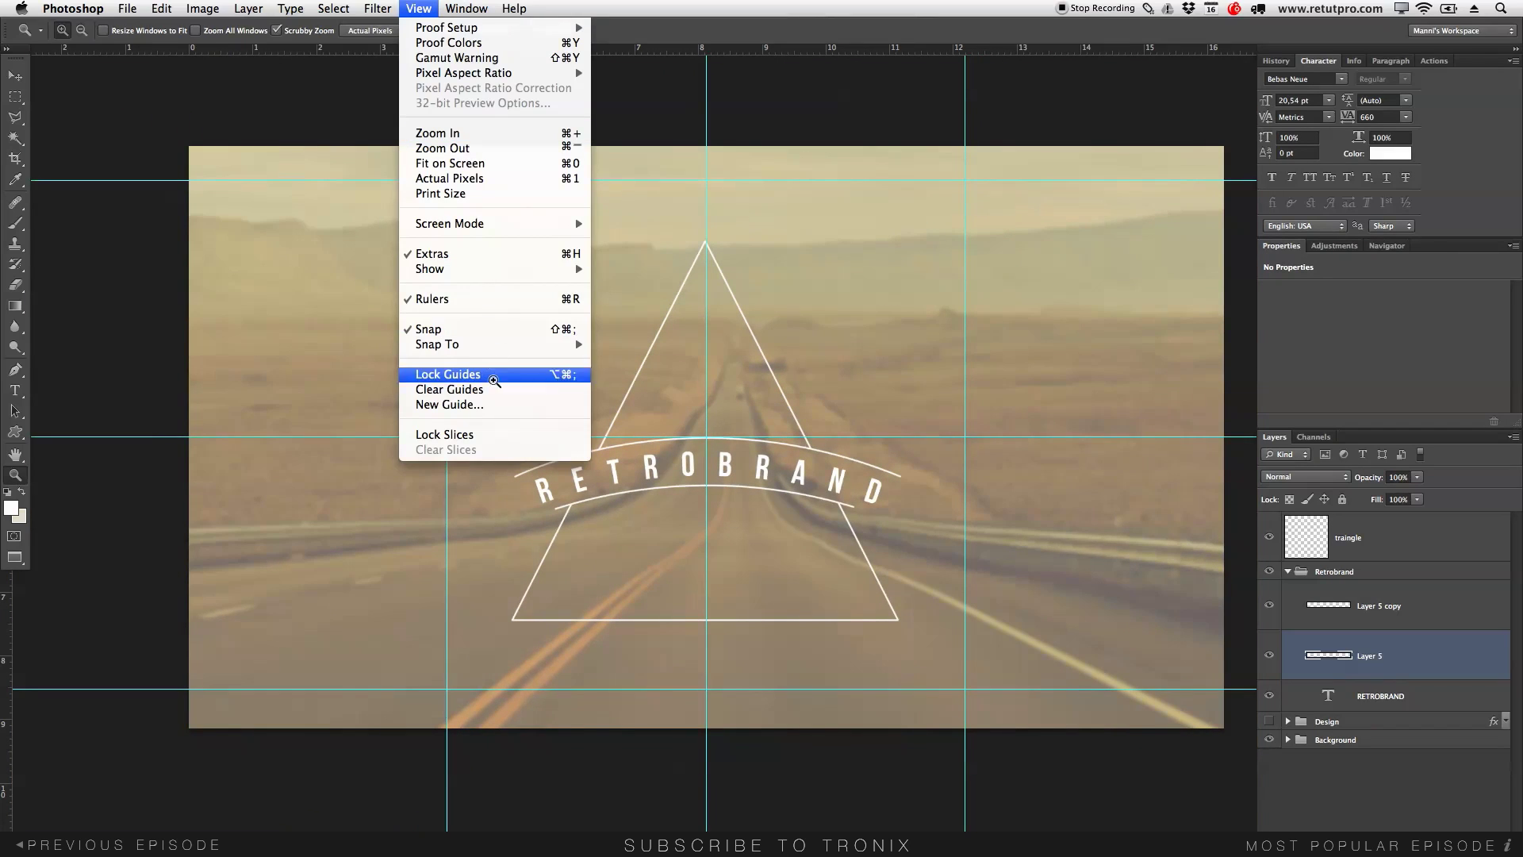
{"action": "left_click", "coordinate": [444, 390]}
{"action": "left_click_drag", "start_coordinate": [728, 425], "coordinate": [718, 425]}
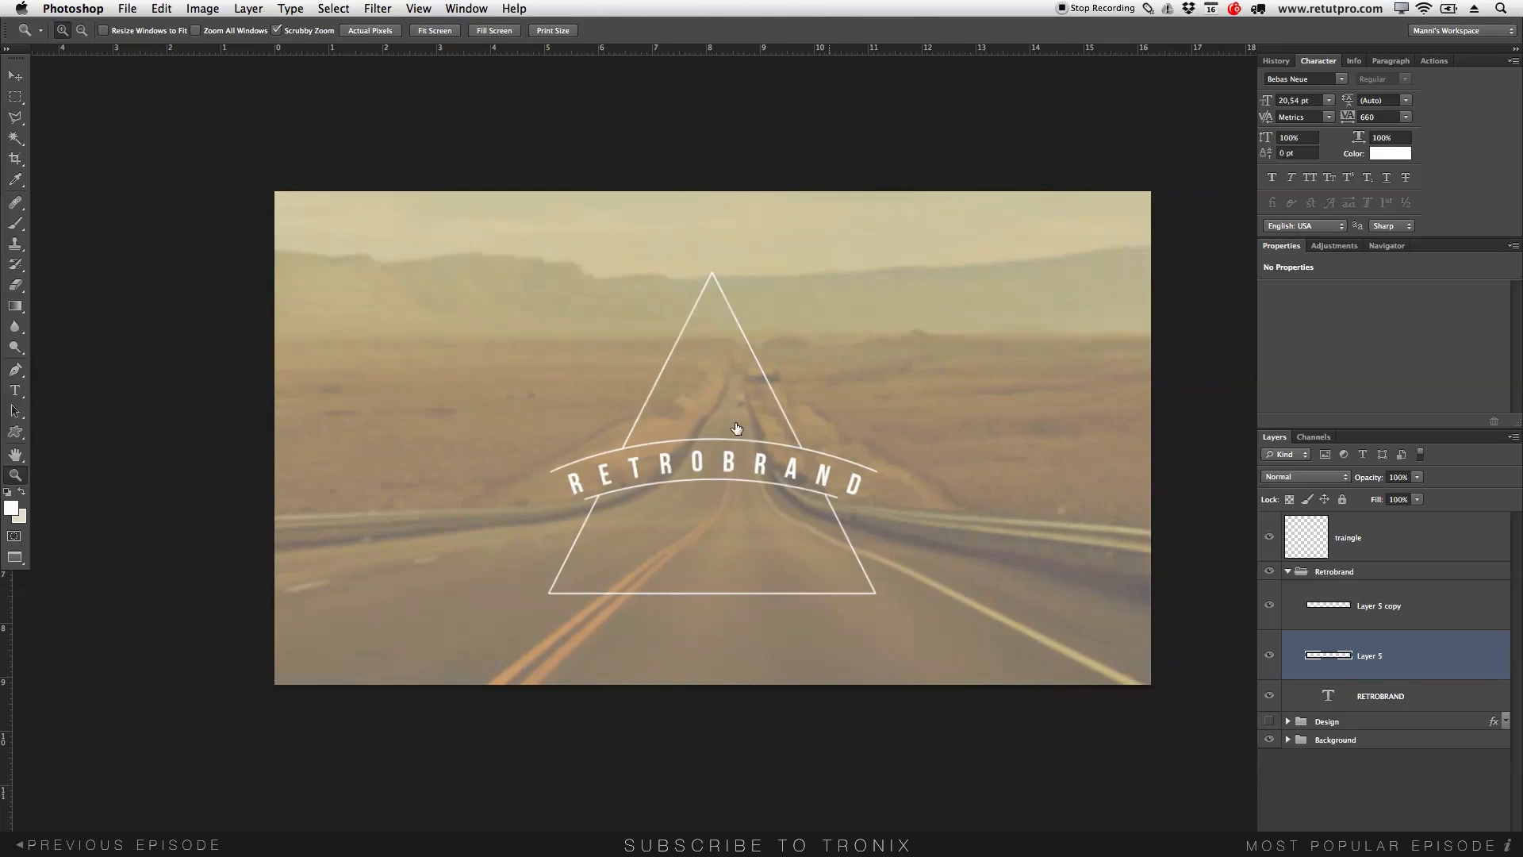
Step: Add a text box above the triangle layer, inside the triangle's lower part, enter "PRE-" and select all of its text
{"action": "left_click", "coordinate": [1349, 548]}
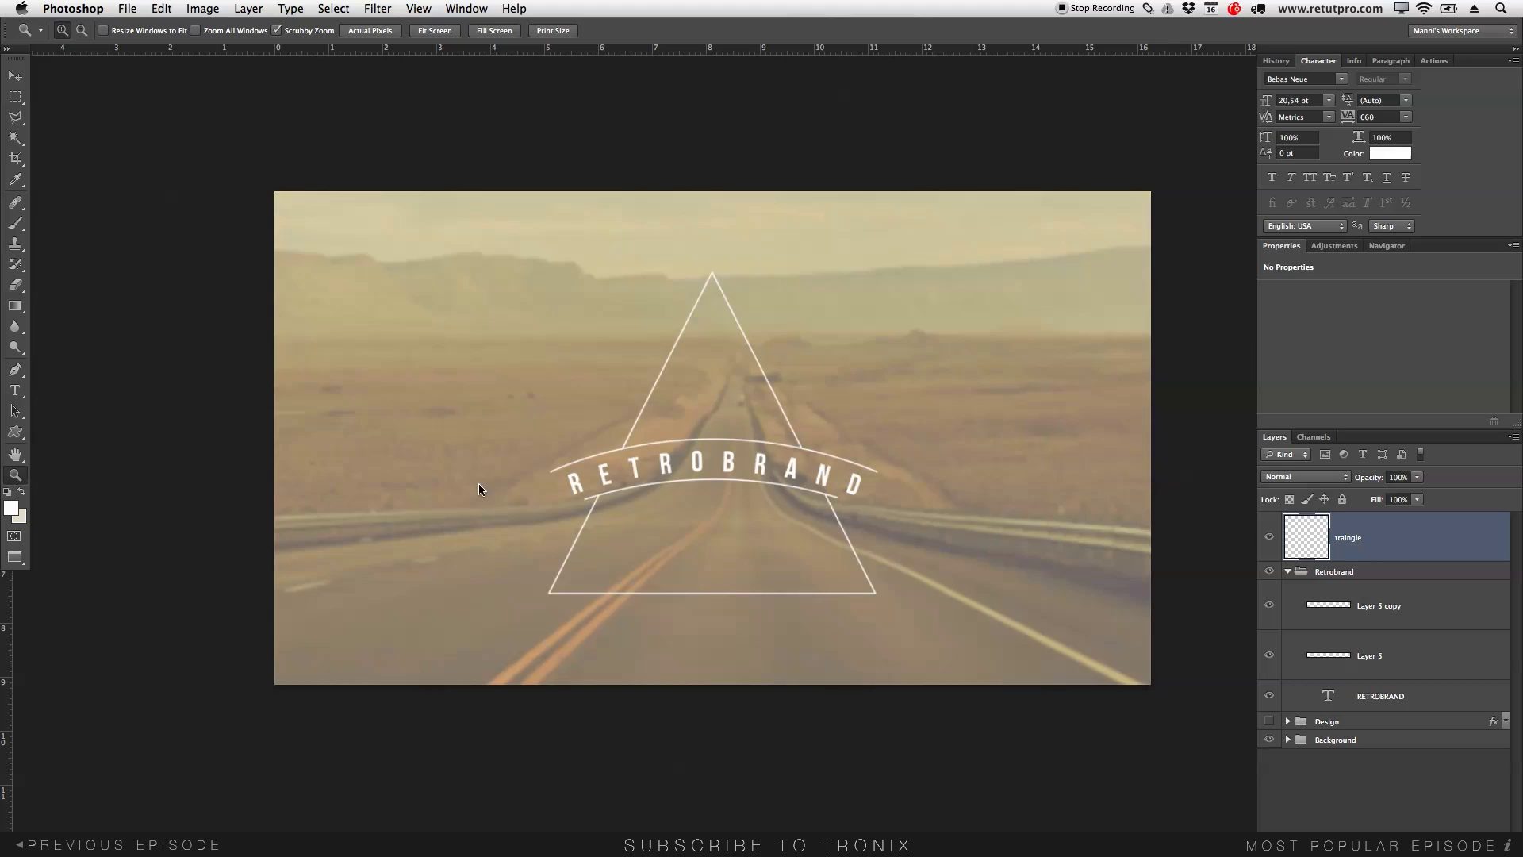
{"action": "left_click", "coordinate": [15, 390]}
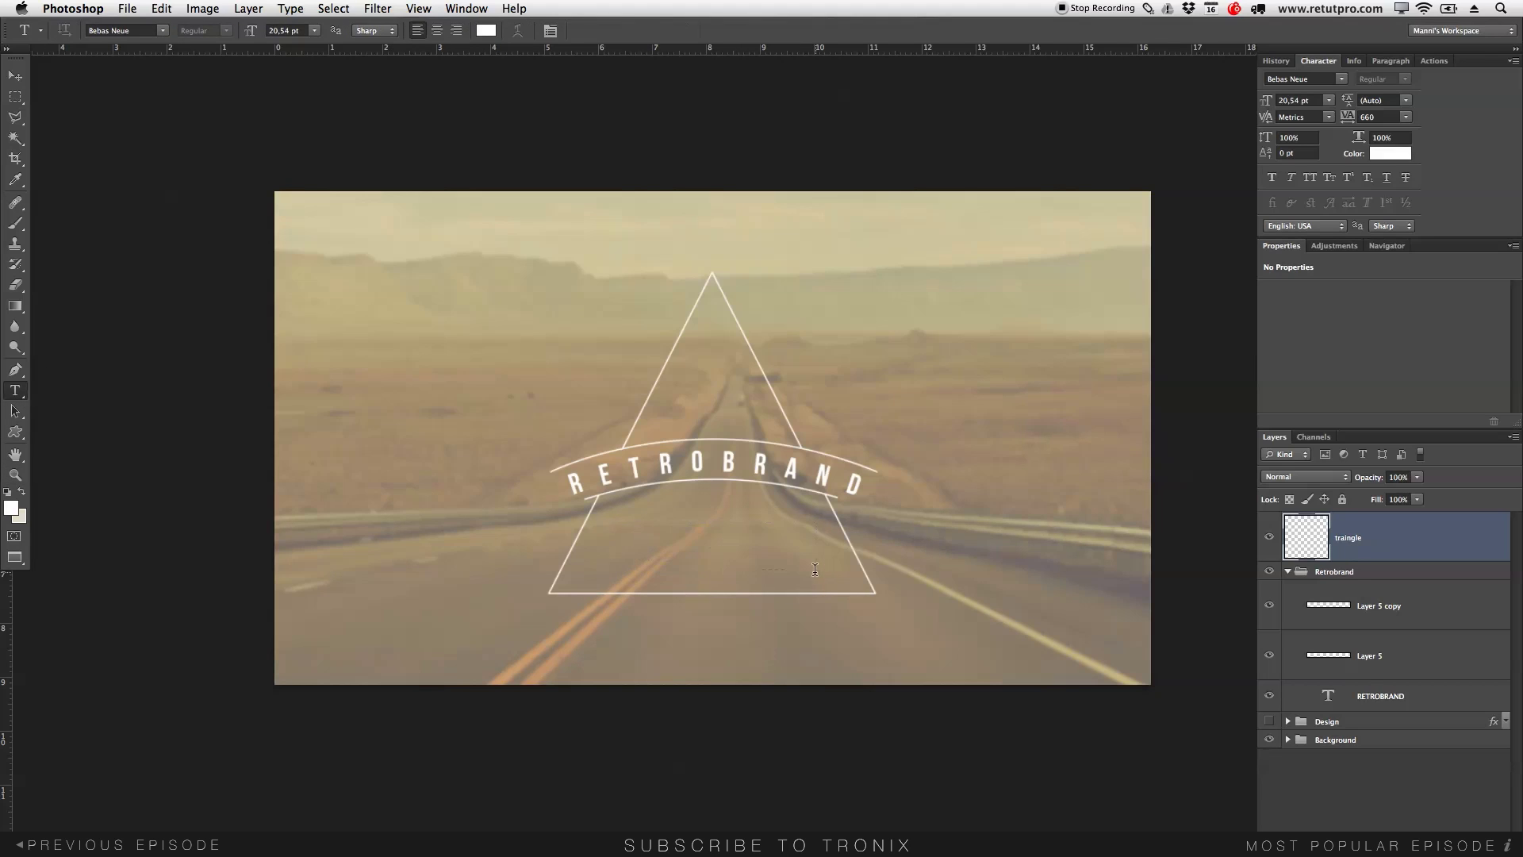
{"action": "left_click_drag", "start_coordinate": [611, 522], "coordinate": [814, 573]}
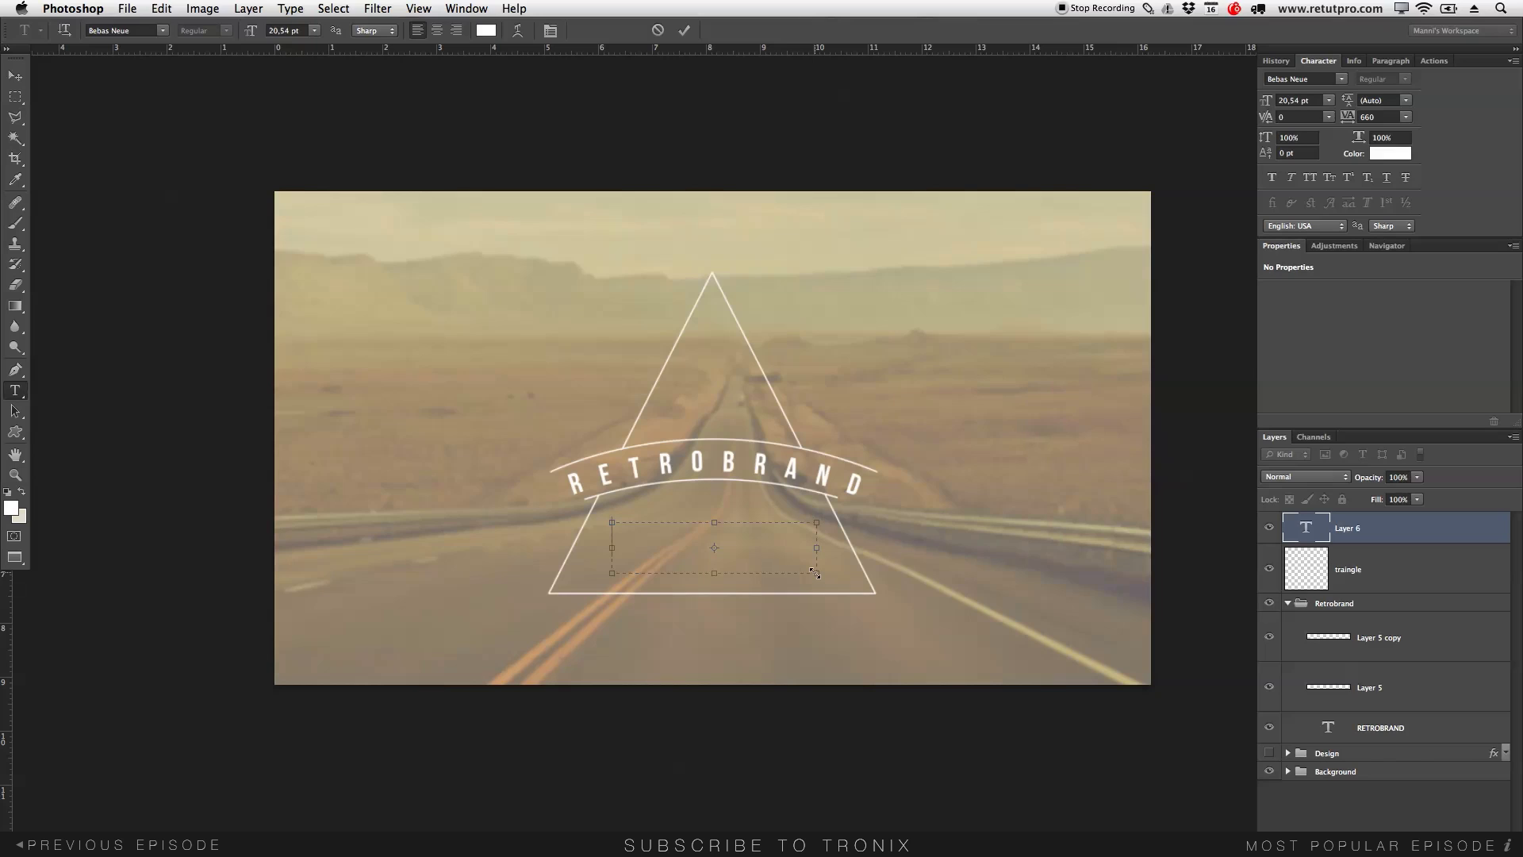
{"action": "type", "text": "PR"}
{"action": "type", "text": "EMI"}
{"action": "key", "text": "BackSpace"}
{"action": "key", "text": "BackSpace"}
{"action": "type", "text": "-"}
{"action": "key", "text": "super+a"}
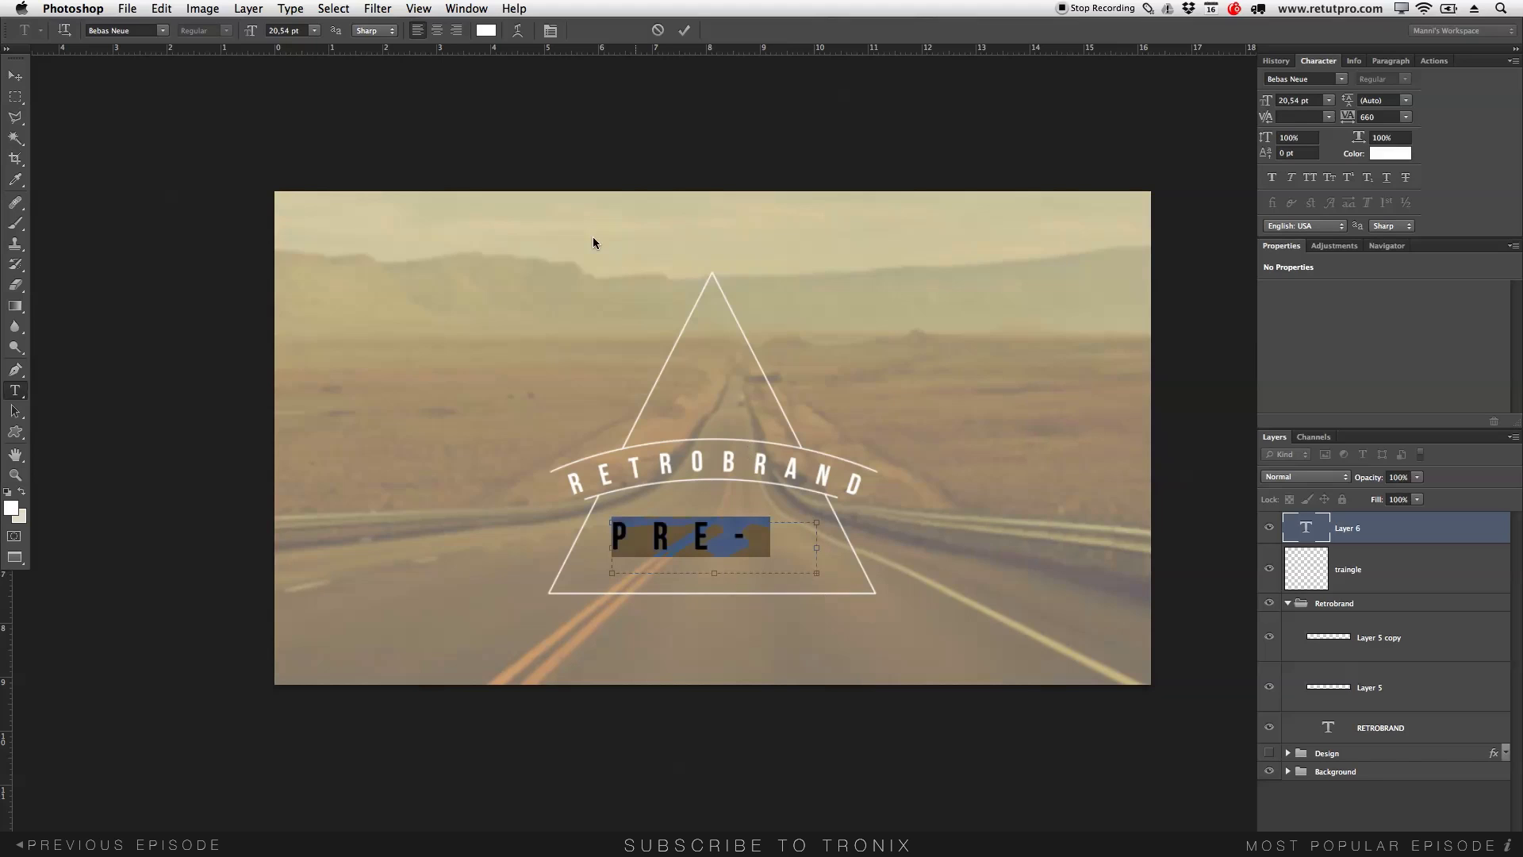
Step: Replace the text with "PREMIUM", format it in Helvetica Neue Bold at 6,54 pt and commit it
{"action": "left_click", "coordinate": [165, 31]}
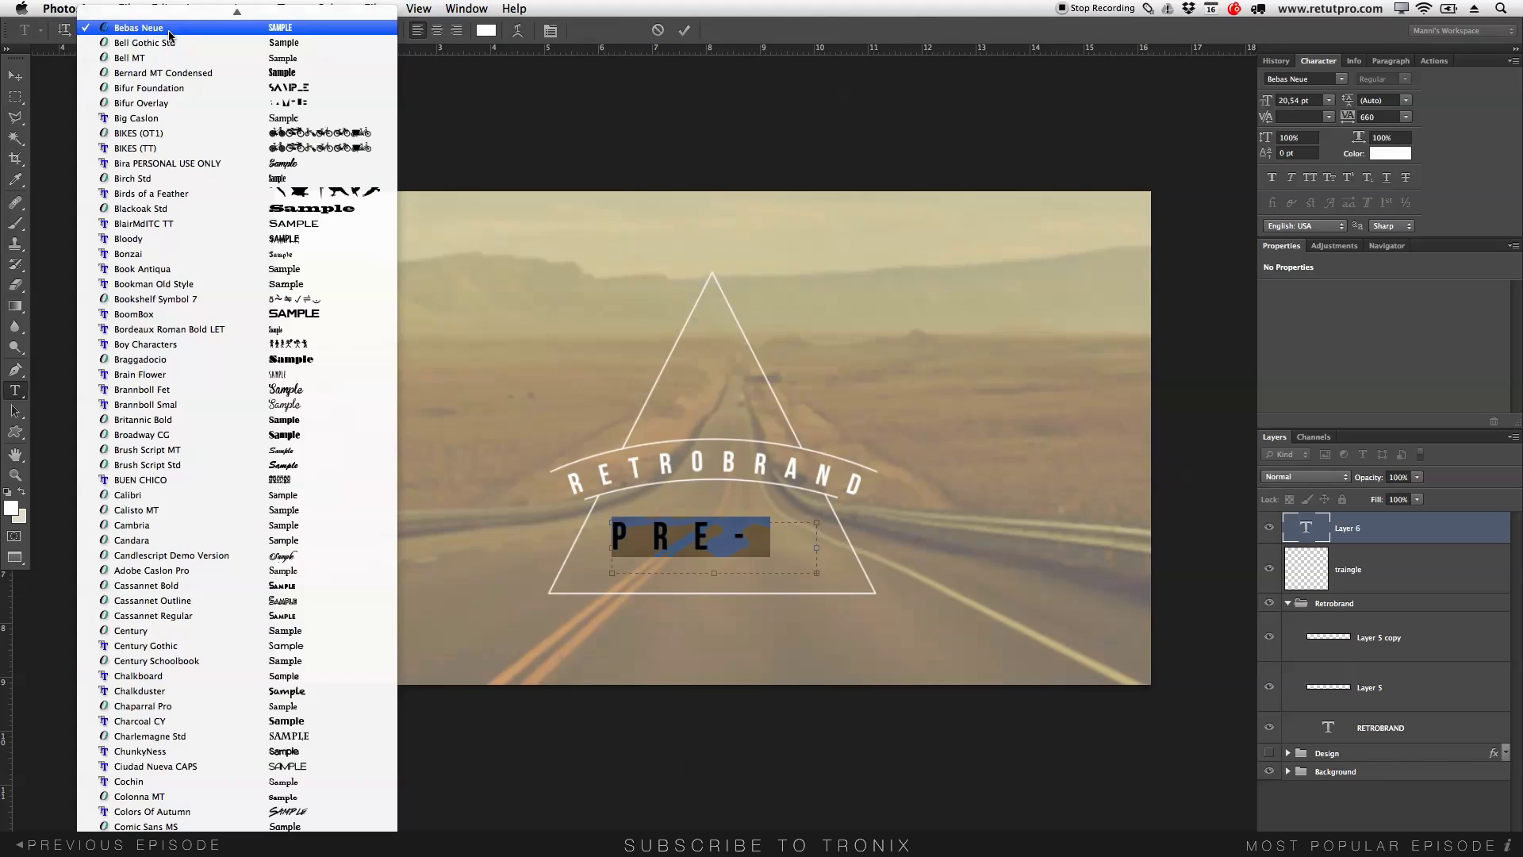
{"action": "scroll", "coordinate": [183, 794], "scroll_direction": "down", "scroll_amount": 15}
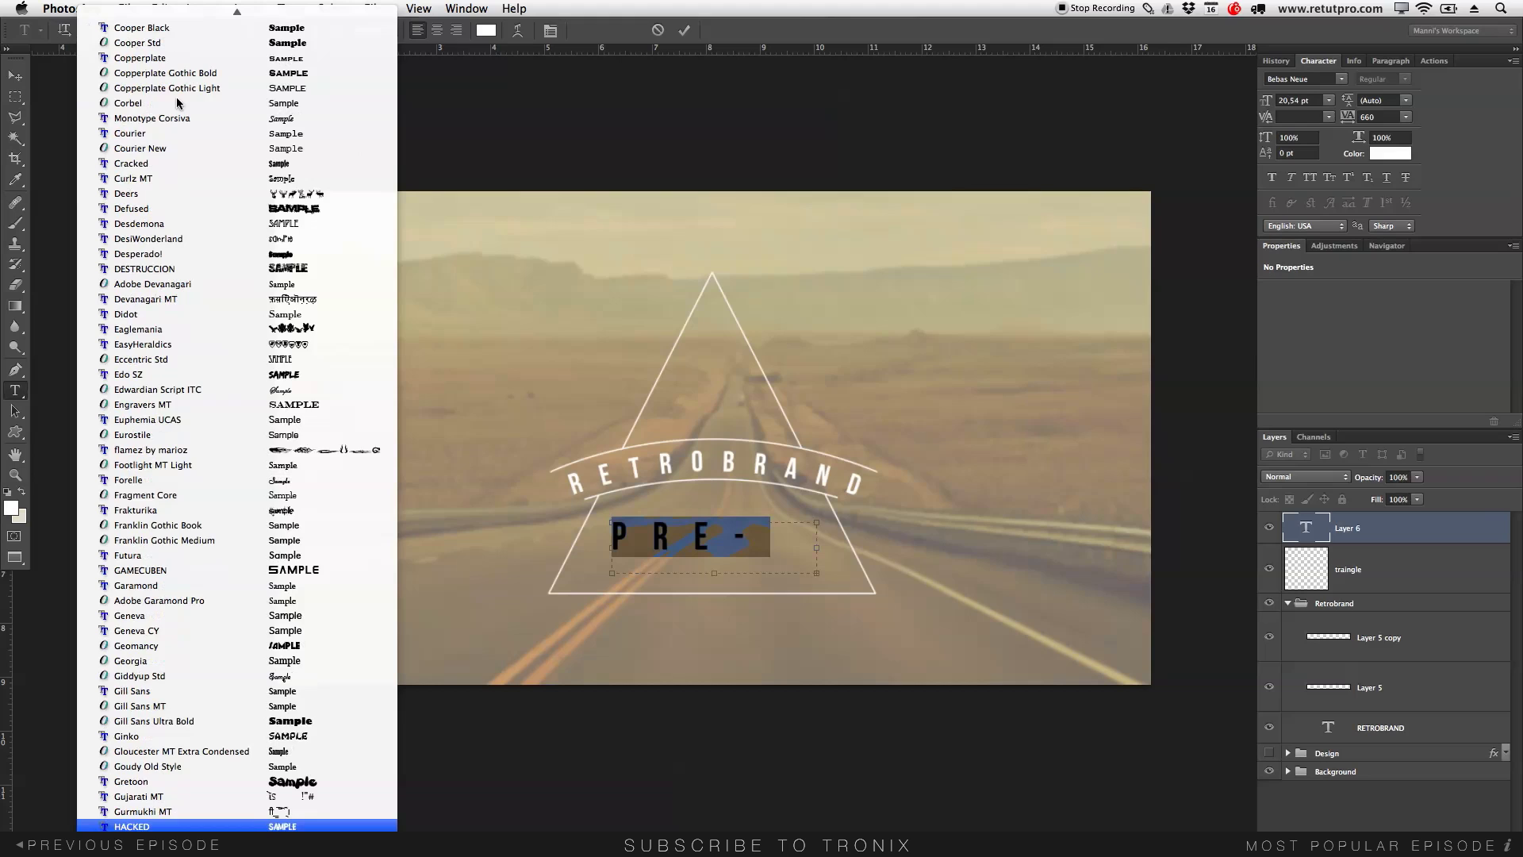
{"action": "scroll", "coordinate": [189, 748], "scroll_direction": "down", "scroll_amount": 5}
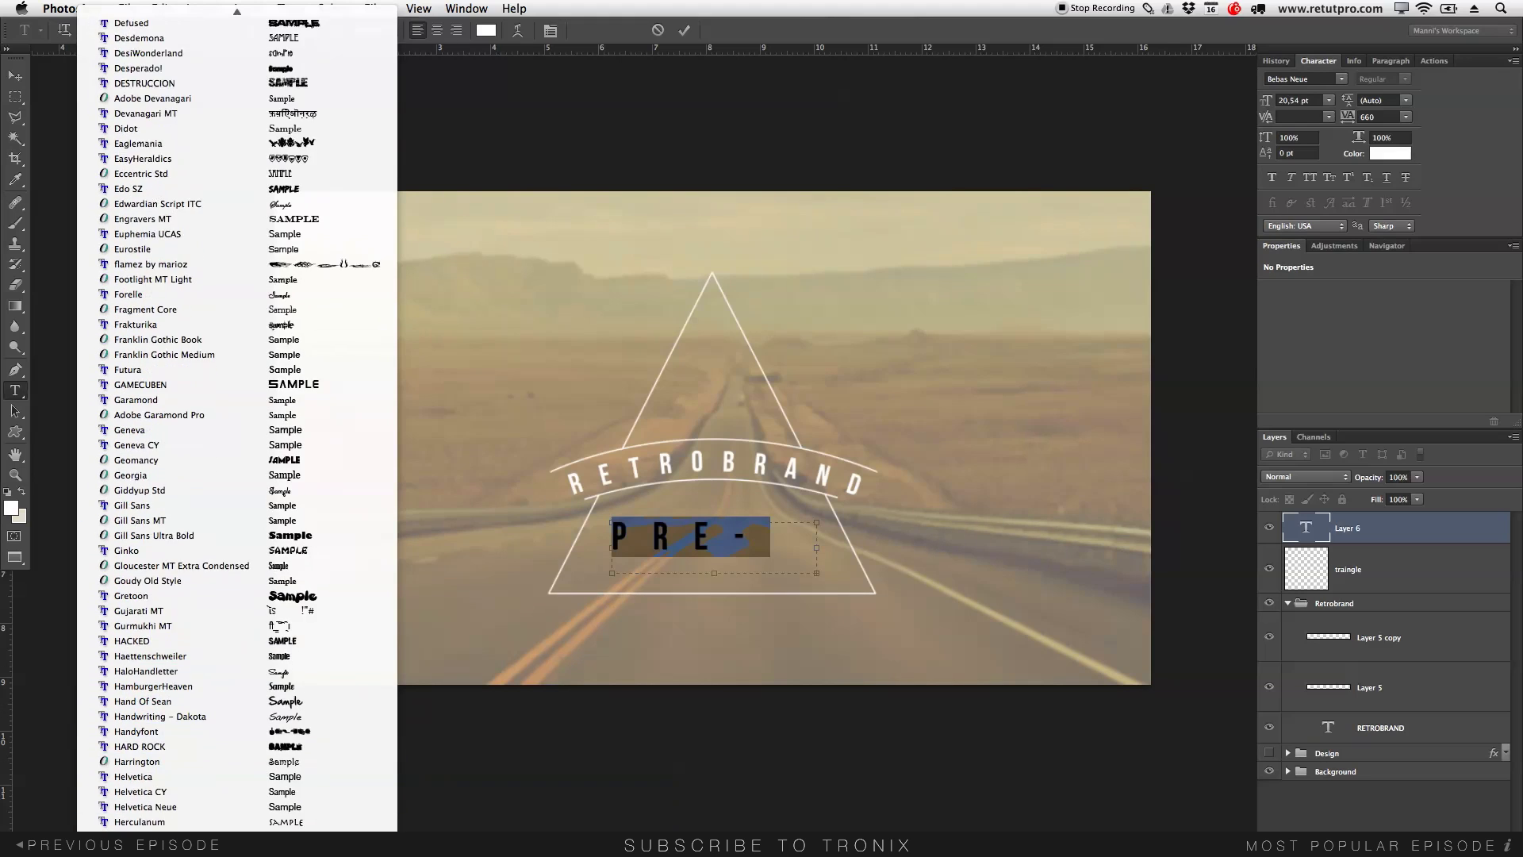
{"action": "left_click", "coordinate": [191, 736]}
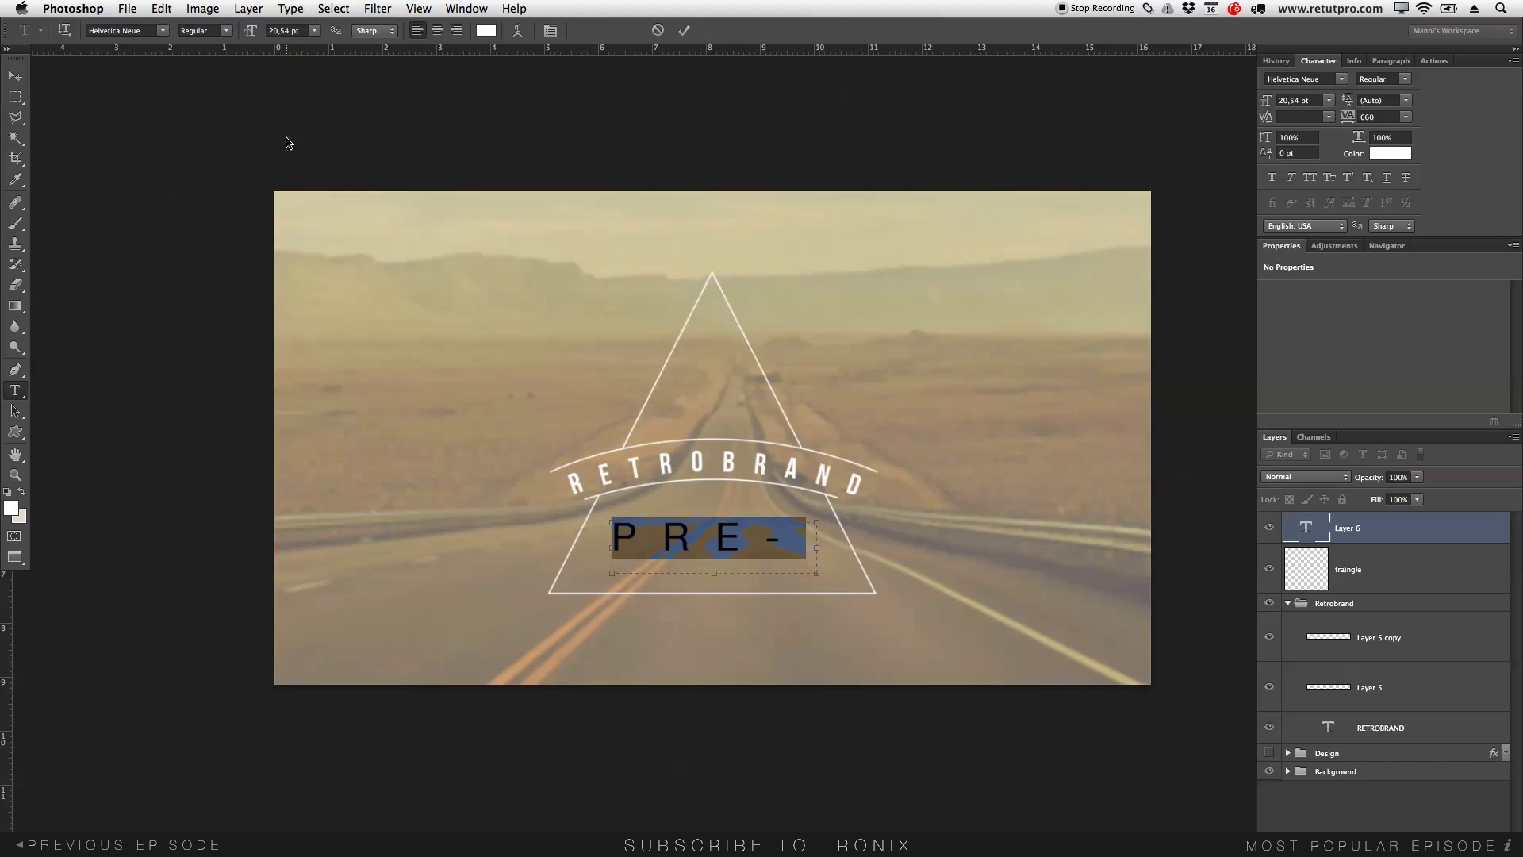
{"action": "left_click_drag", "start_coordinate": [250, 37], "coordinate": [238, 36]}
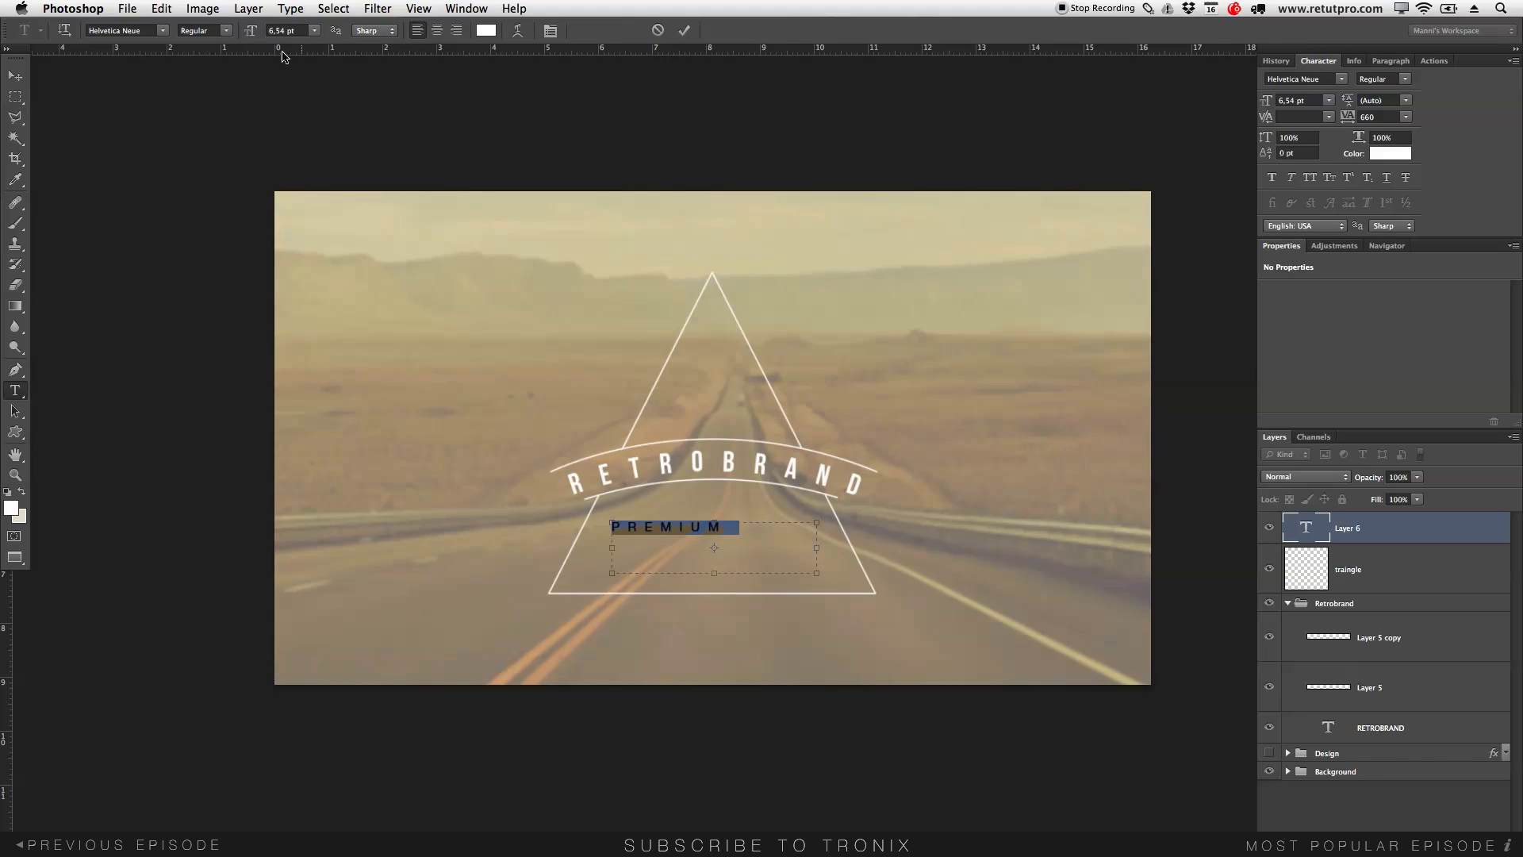
{"action": "left_click", "coordinate": [225, 30]}
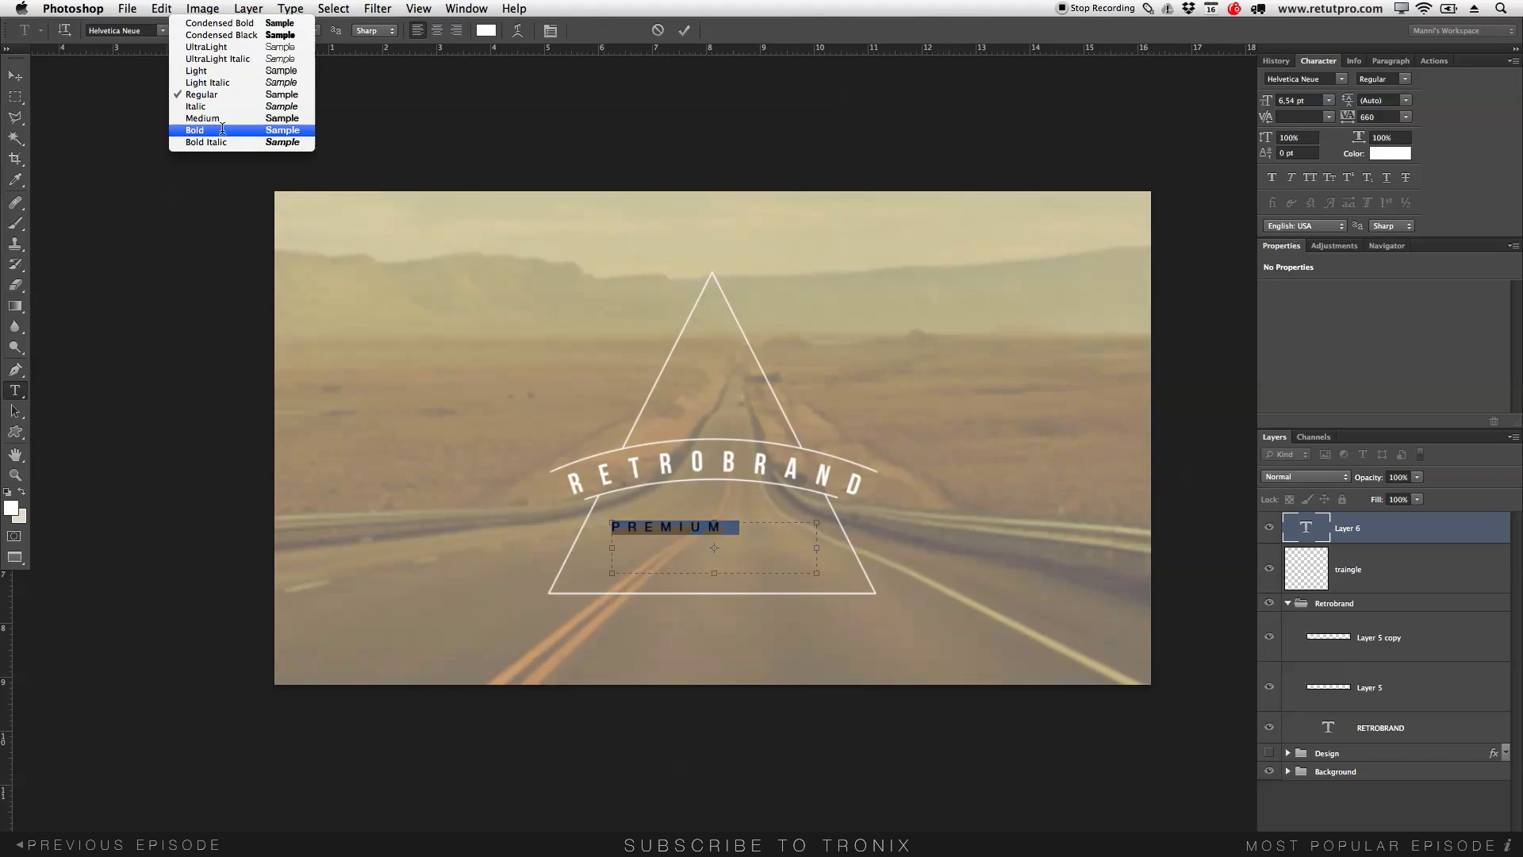
{"action": "left_click", "coordinate": [226, 129]}
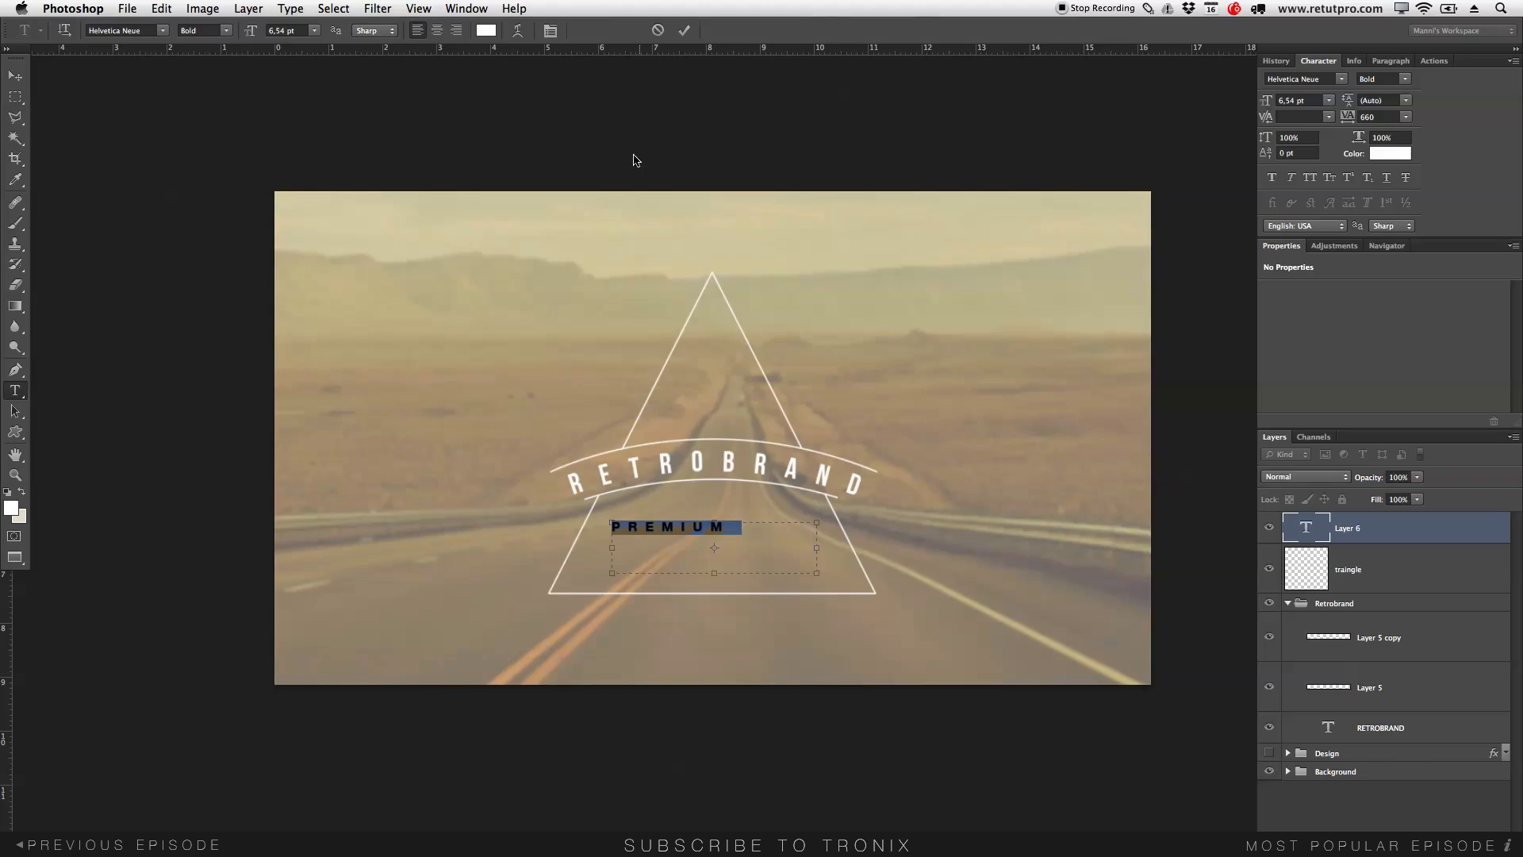
{"action": "left_click", "coordinate": [683, 30]}
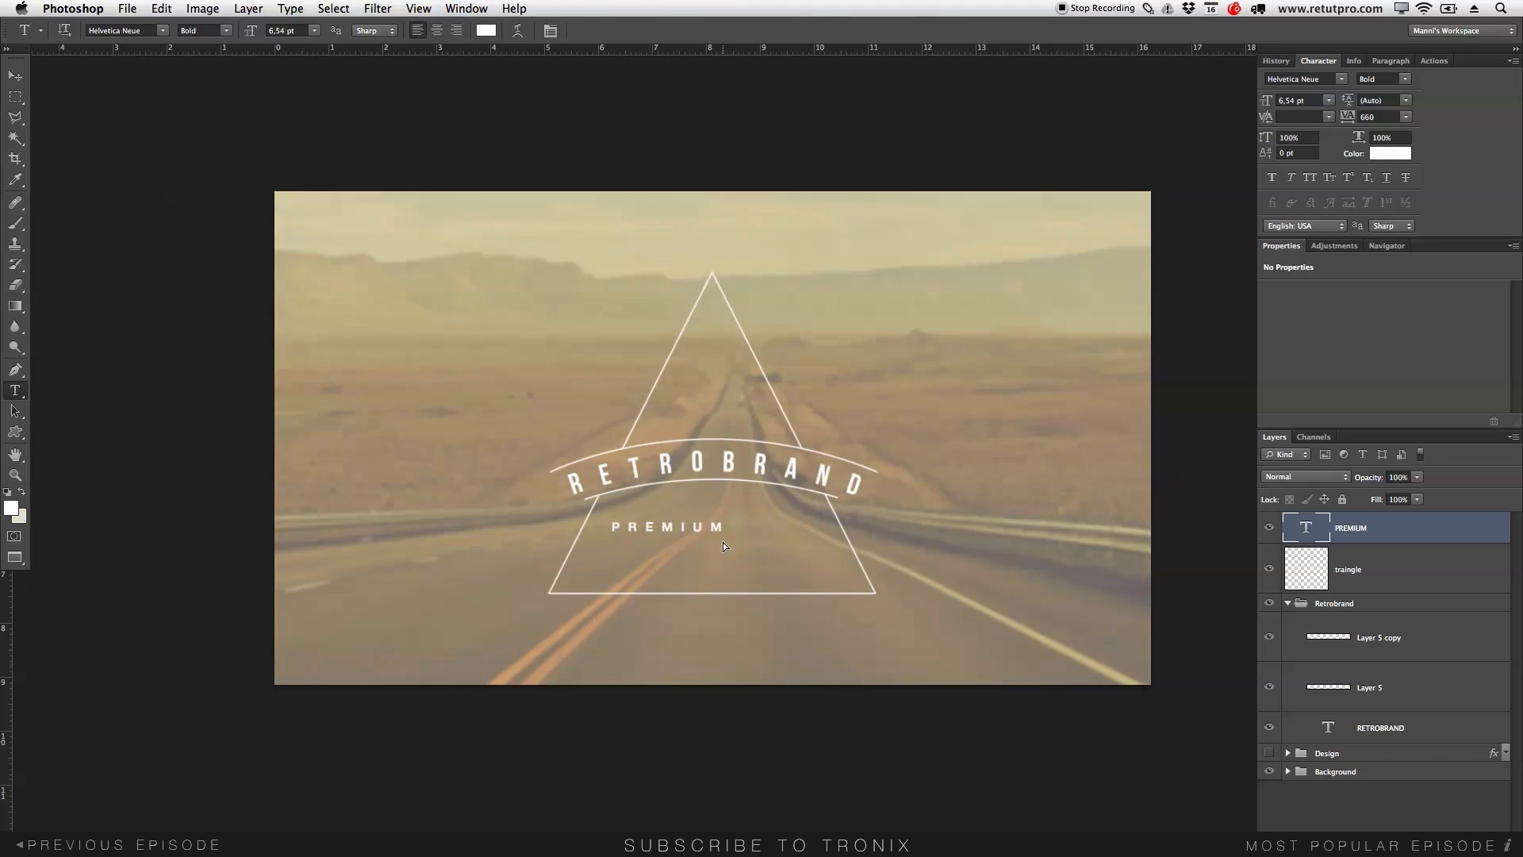
Step: Move the PREMIUM text to the middle of the triangle below the arch and set its tracking to 1020
{"action": "key", "text": "v"}
{"action": "left_click_drag", "start_coordinate": [717, 525], "coordinate": [753, 525]}
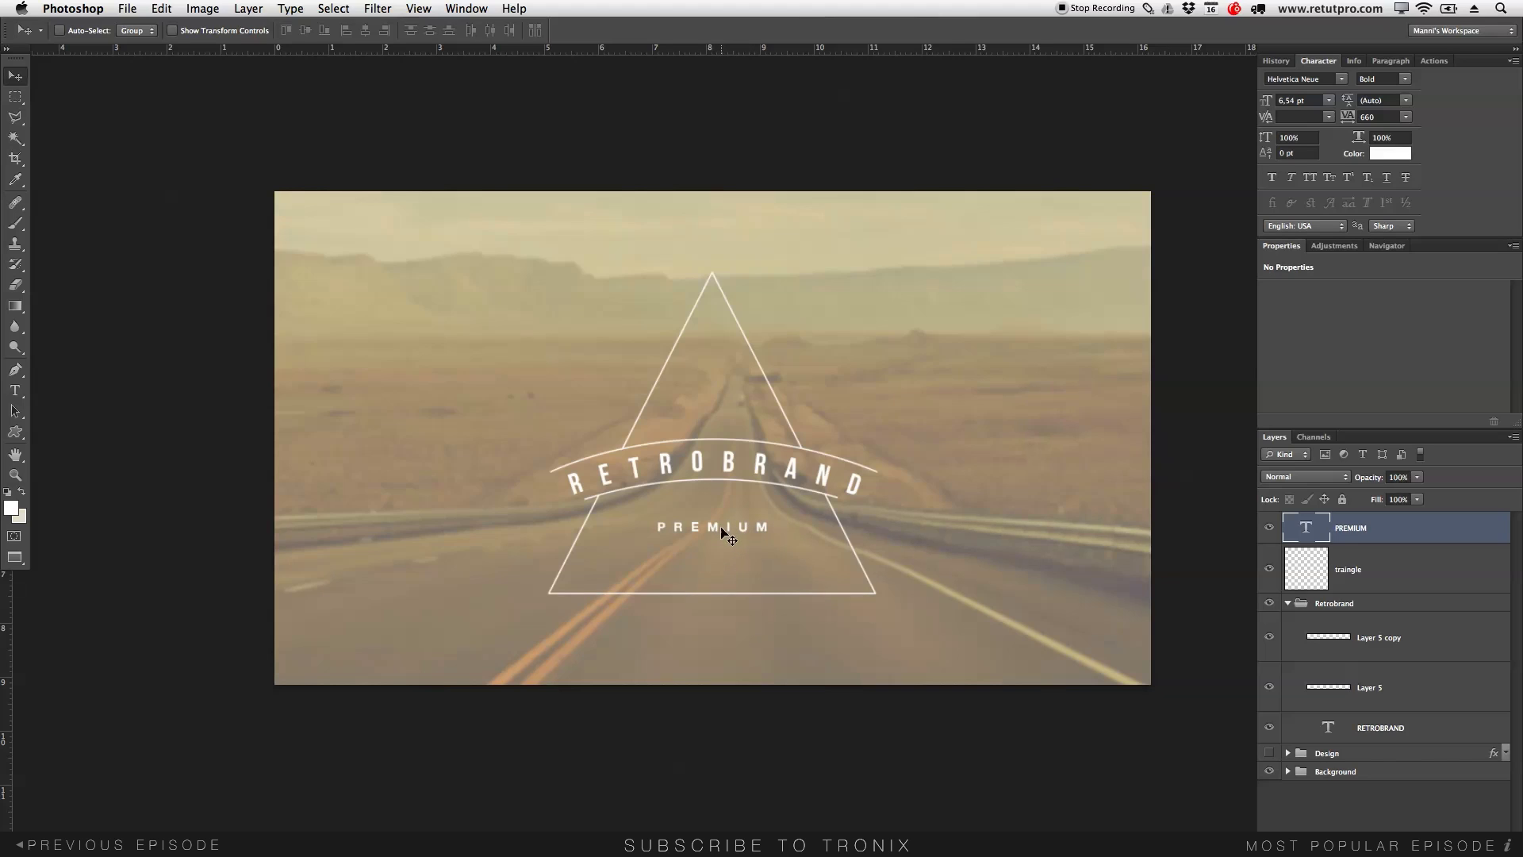
{"action": "left_click", "coordinate": [729, 528]}
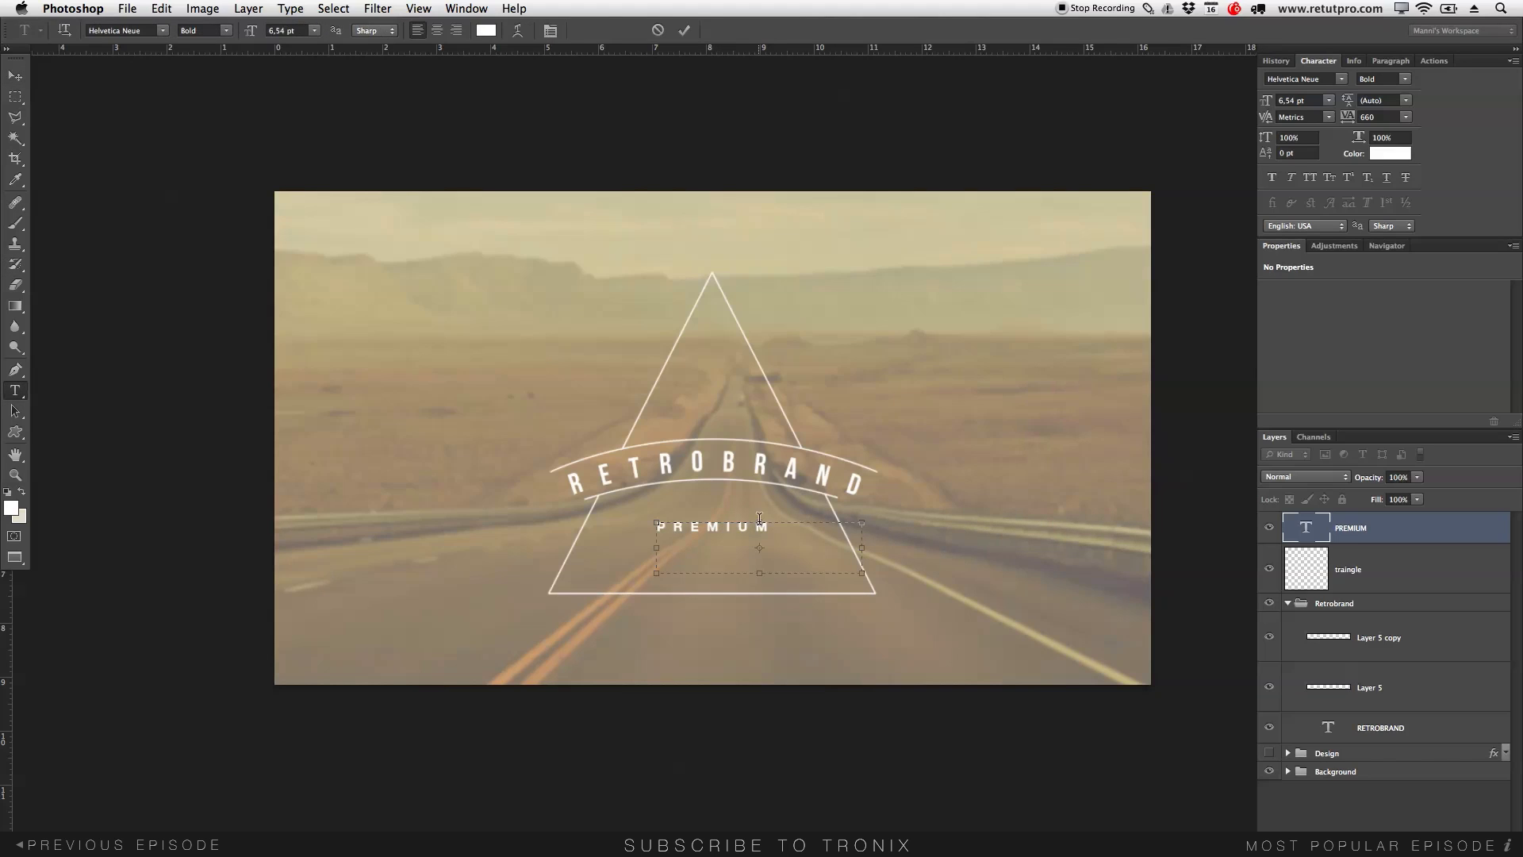
{"action": "key", "text": "super+a"}
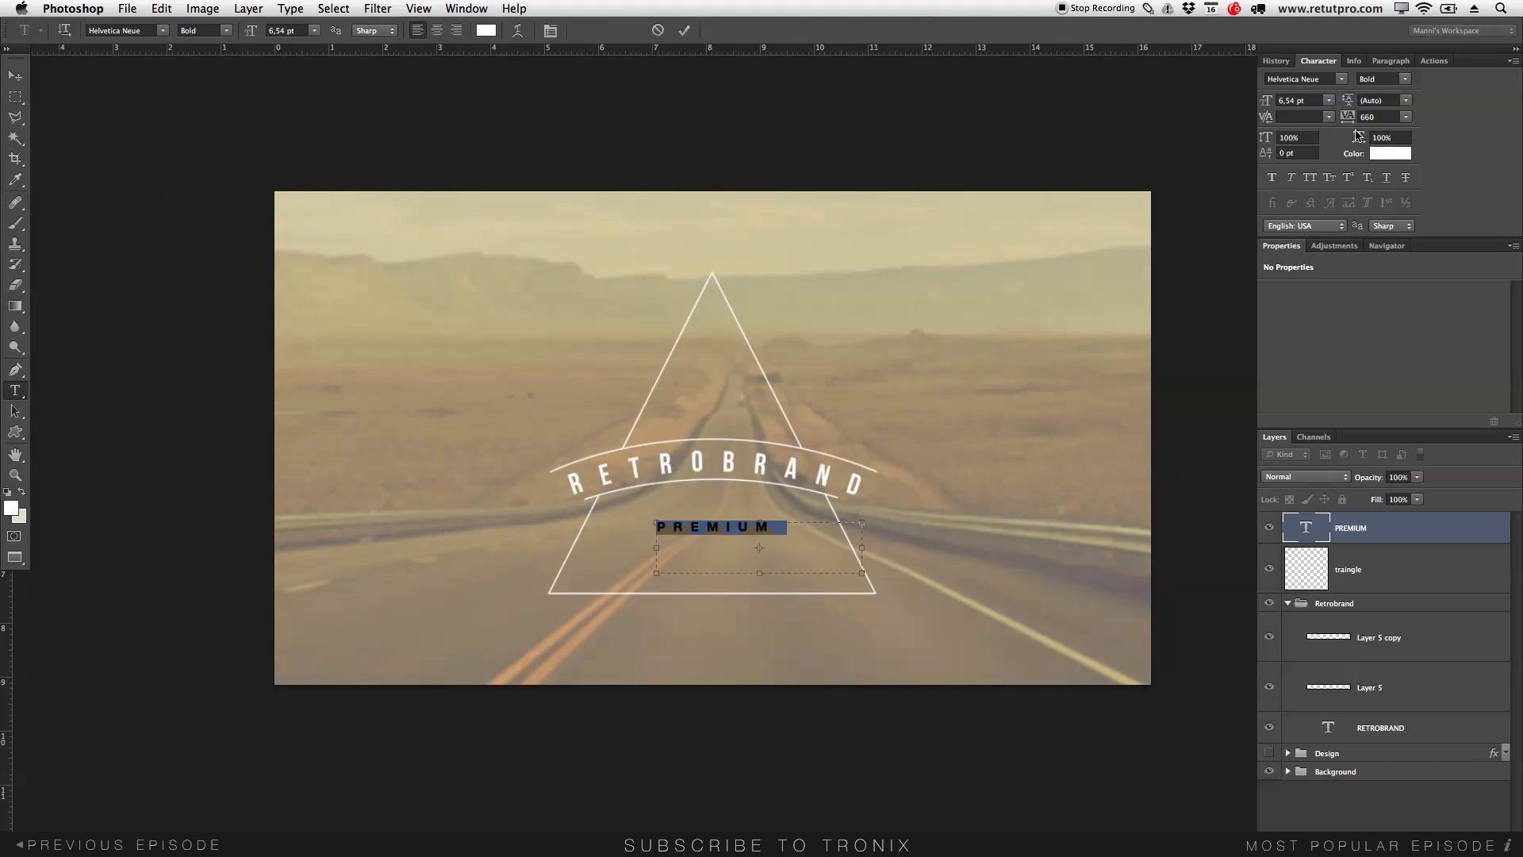
{"action": "left_click_drag", "start_coordinate": [1349, 117], "coordinate": [1363, 118]}
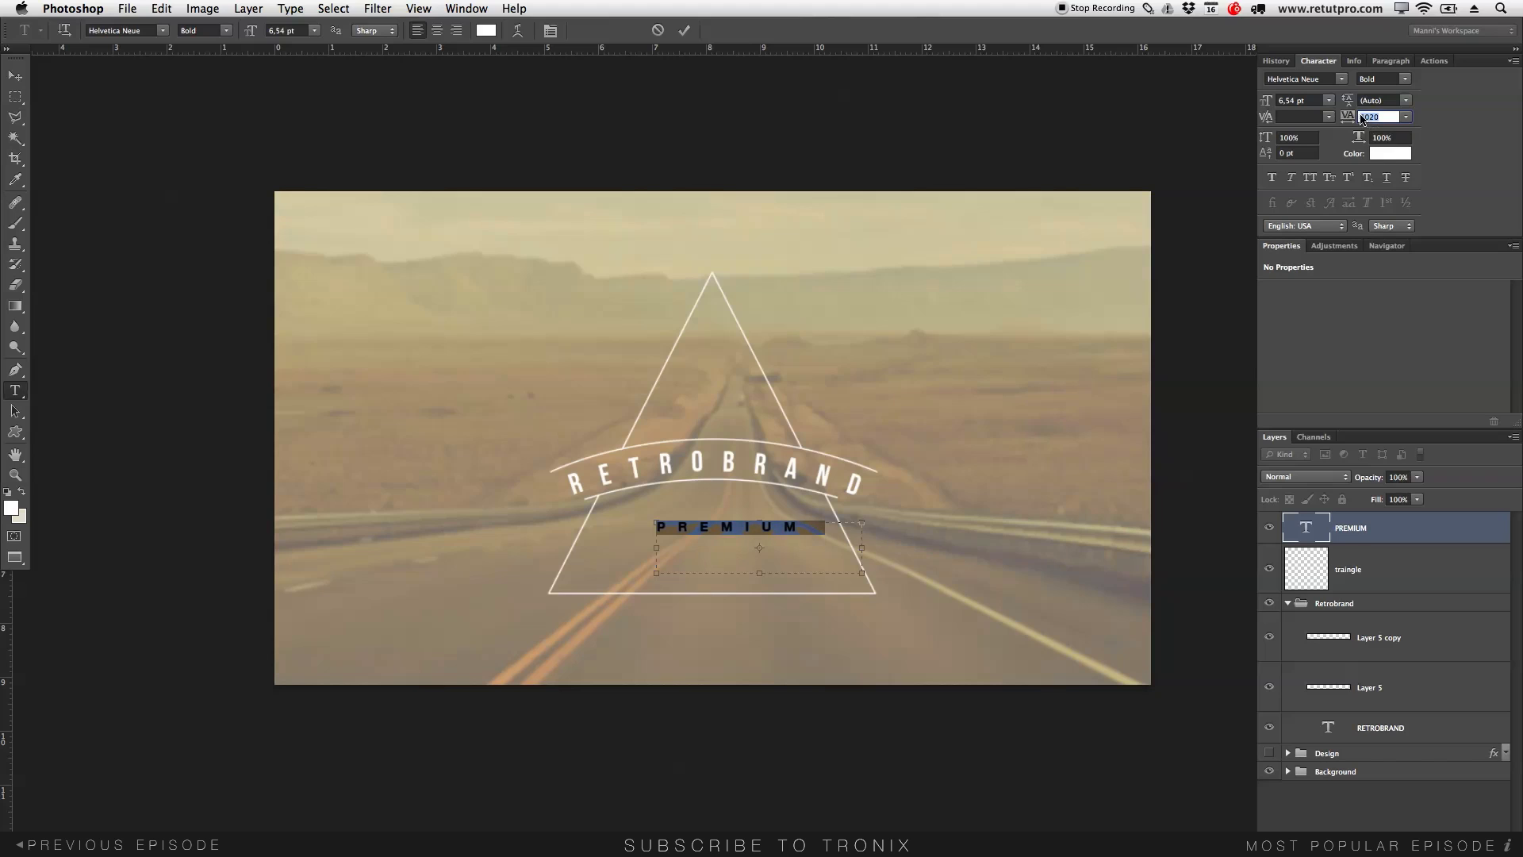
{"action": "left_click", "coordinate": [684, 30]}
Step: Re-centre the widened PREMIUM text horizontally in the triangle and place it slightly lower beneath the arch
{"action": "key", "text": "v"}
{"action": "left_click_drag", "start_coordinate": [749, 538], "coordinate": [734, 537]}
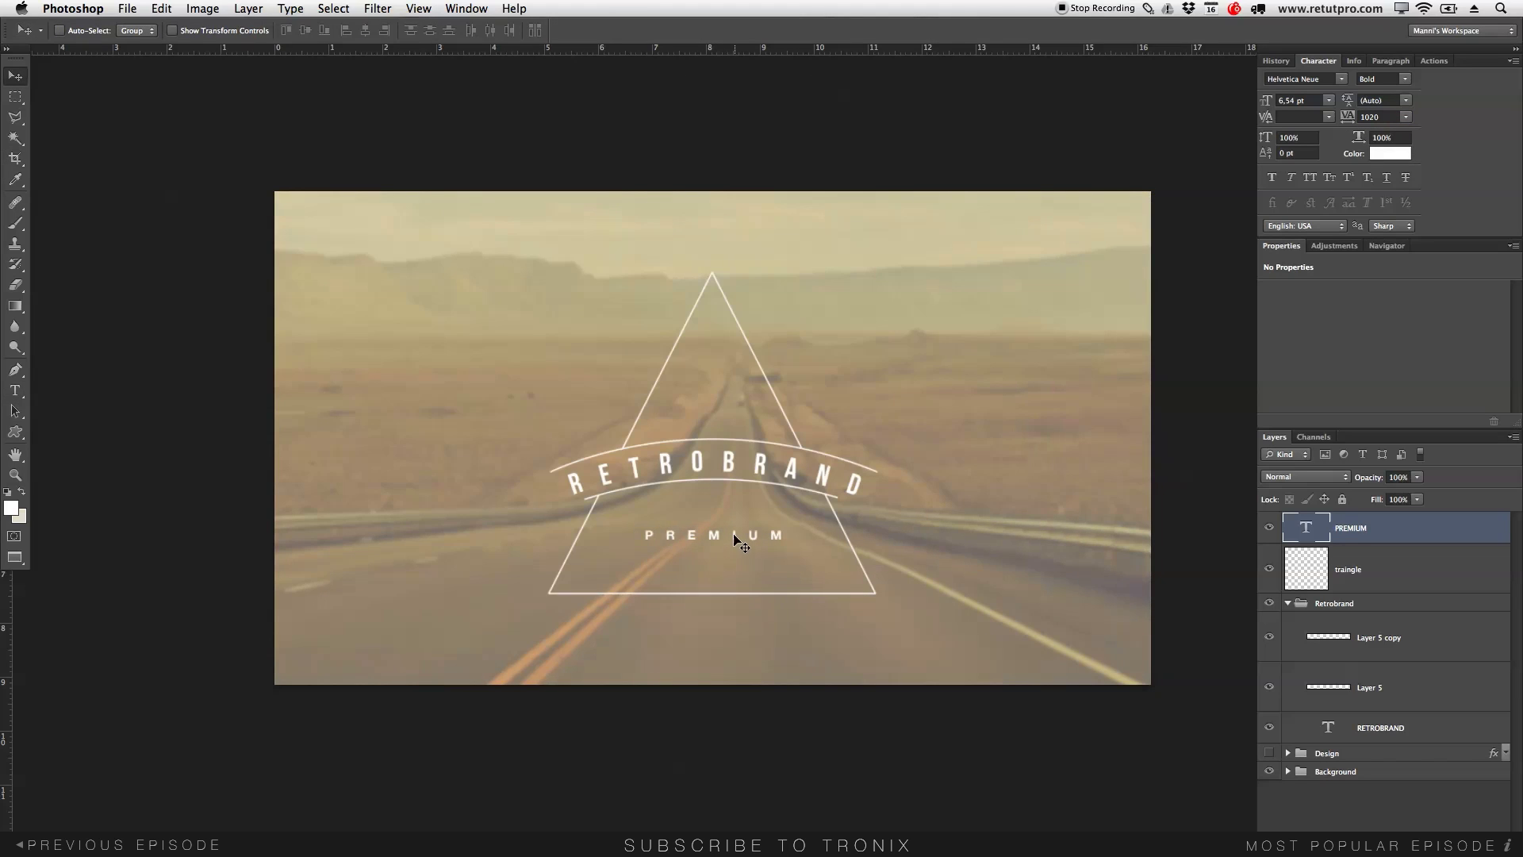
{"action": "key", "text": "Right"}
{"action": "key", "text": "Right"}
Step: Duplicate the PREMIUM text directly below itself, change the copy's wording to "BRAND" and centre it under PREMIUM
{"action": "key", "text": "super+j"}
{"action": "left_click_drag", "start_coordinate": [737, 541], "coordinate": [730, 560]}
{"action": "key", "text": "t"}
{"action": "double_click", "coordinate": [731, 555]}
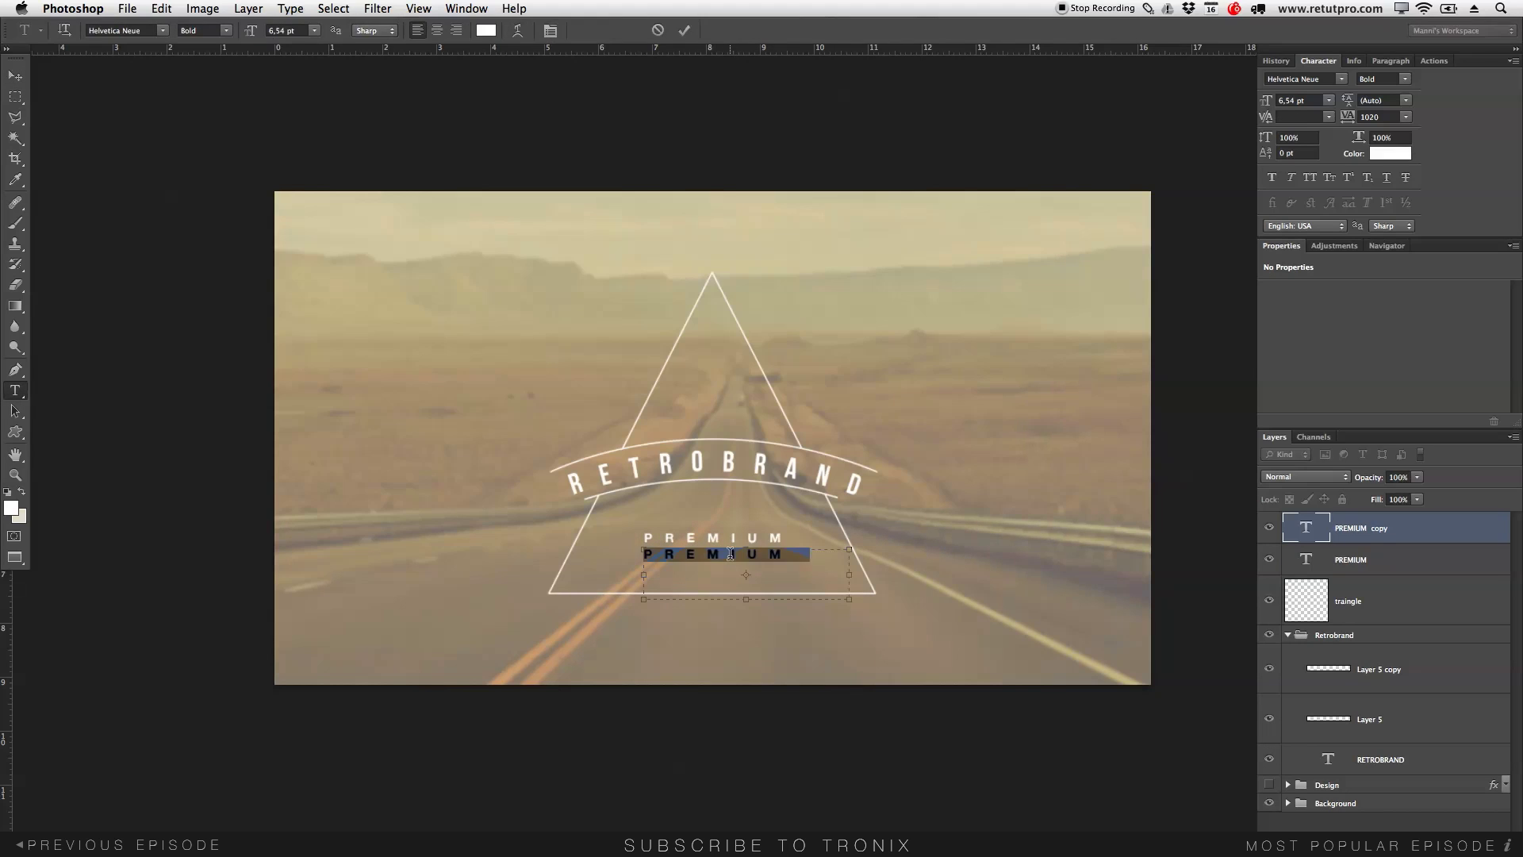
{"action": "type", "text": "BRAND"}
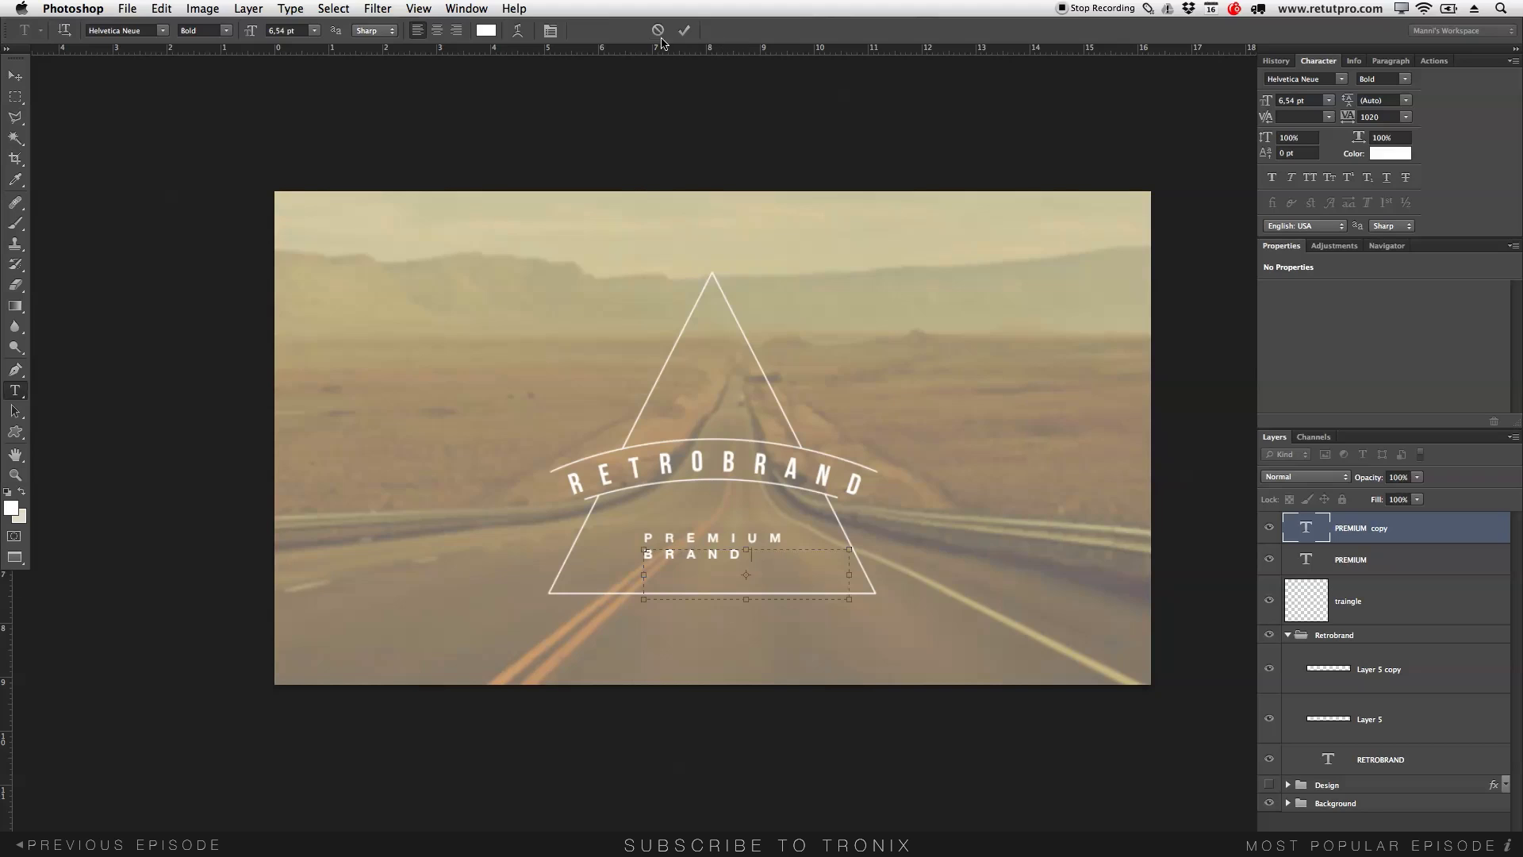
{"action": "left_click", "coordinate": [685, 30]}
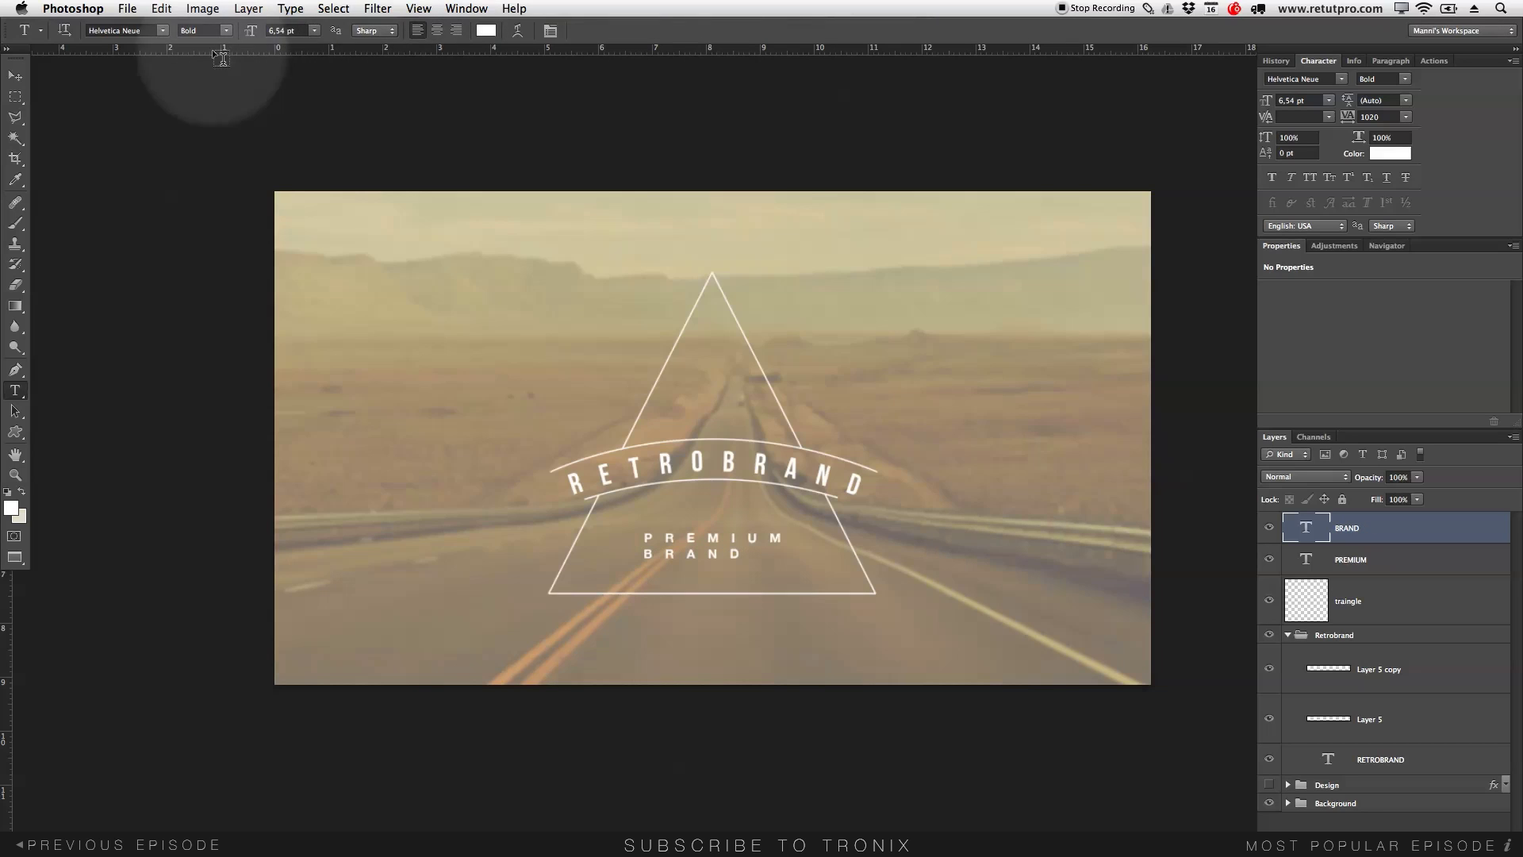
{"action": "left_click", "coordinate": [15, 75]}
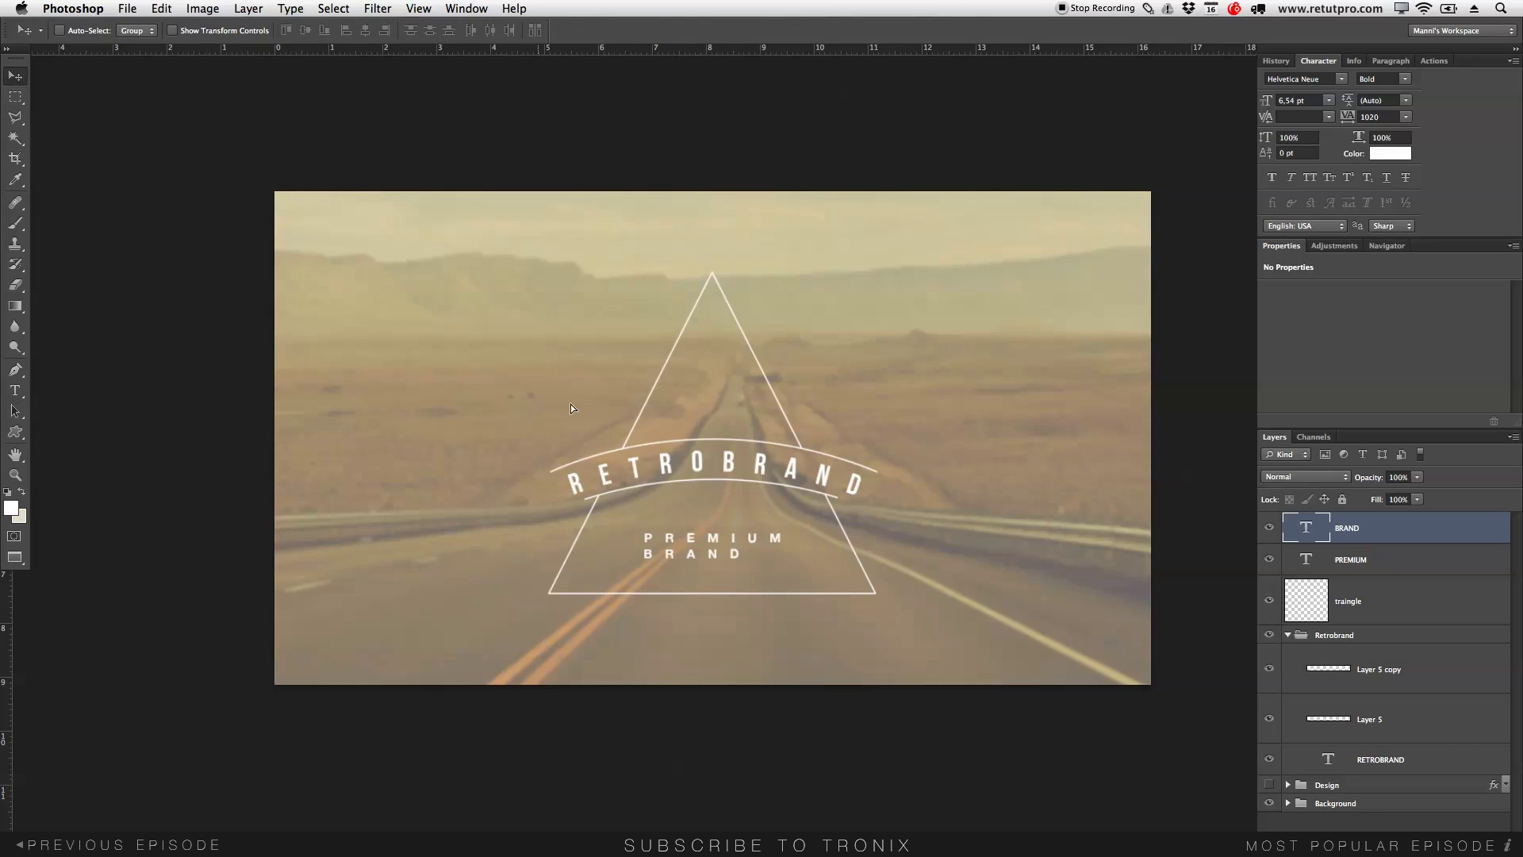
{"action": "left_click_drag", "start_coordinate": [717, 568], "coordinate": [735, 566]}
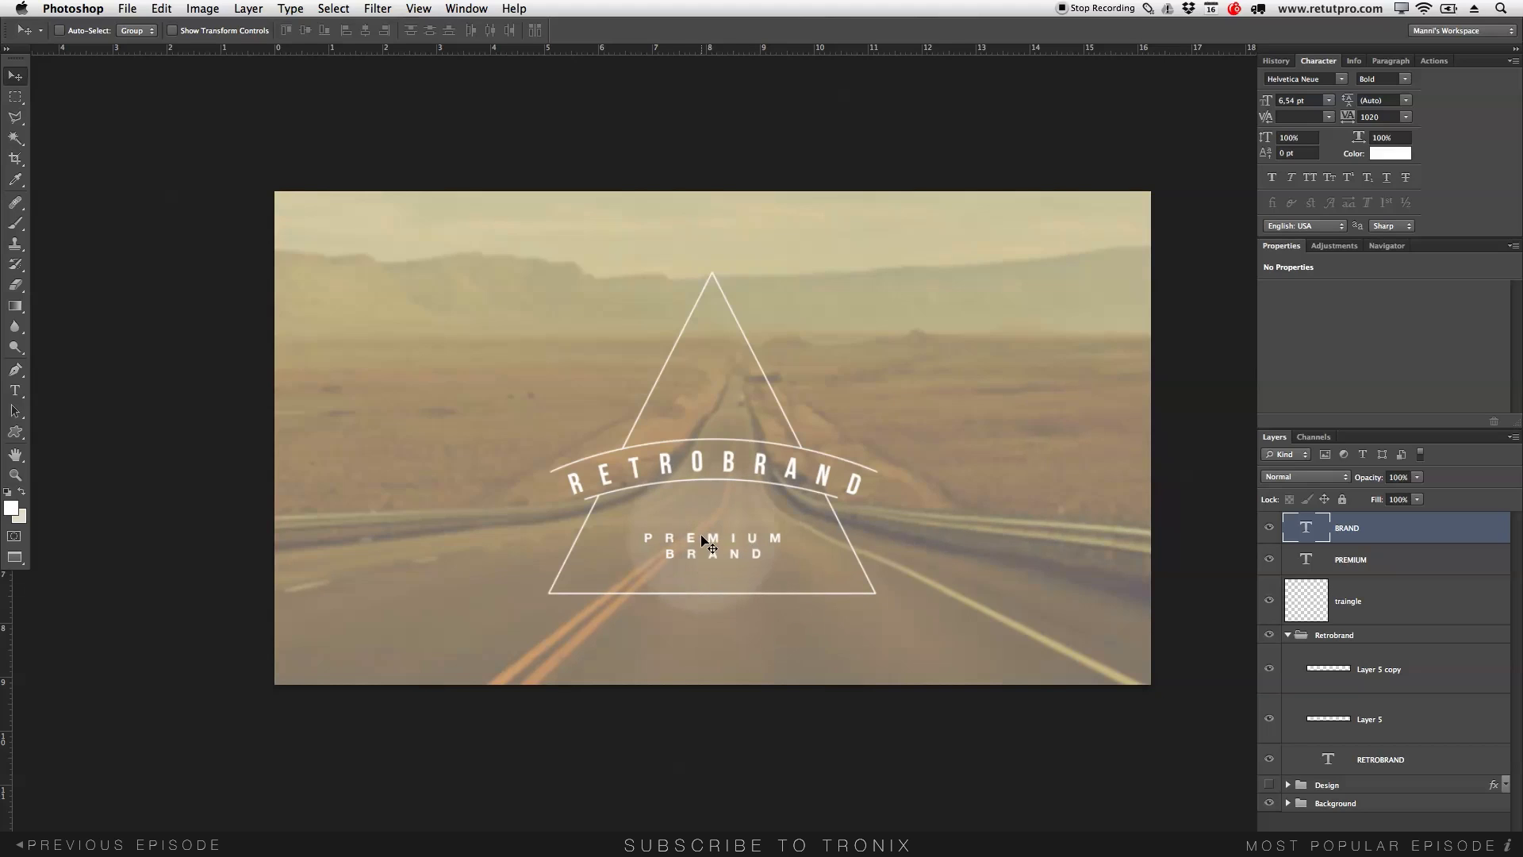
Step: Set the tracking of the PREMIUM text to 1080 and commit the change
{"action": "key", "text": "t"}
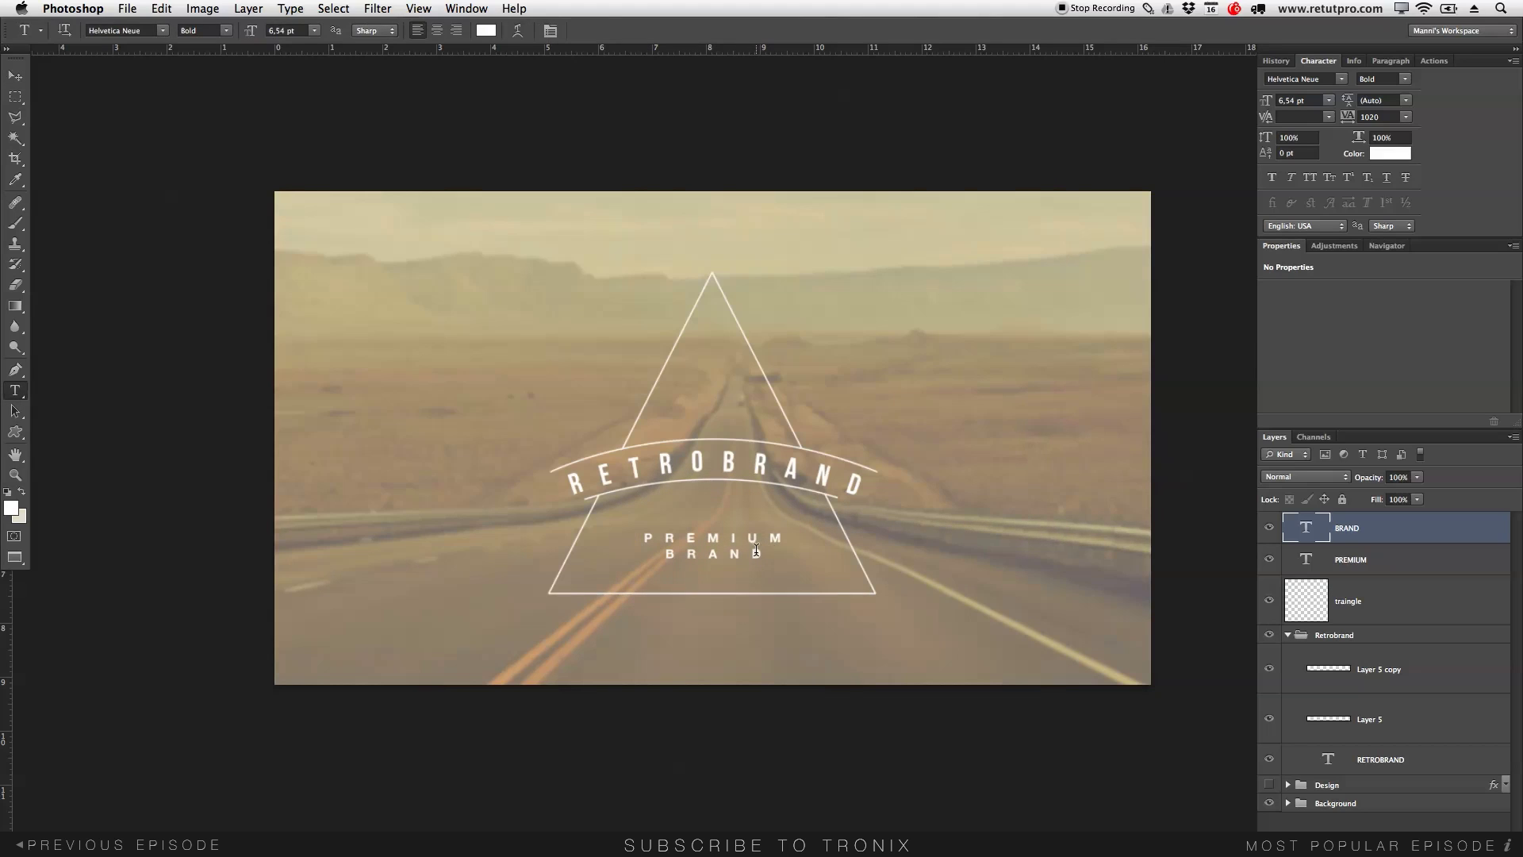
{"action": "left_click", "coordinate": [757, 540]}
{"action": "left_click_drag", "start_coordinate": [790, 539], "coordinate": [622, 534]}
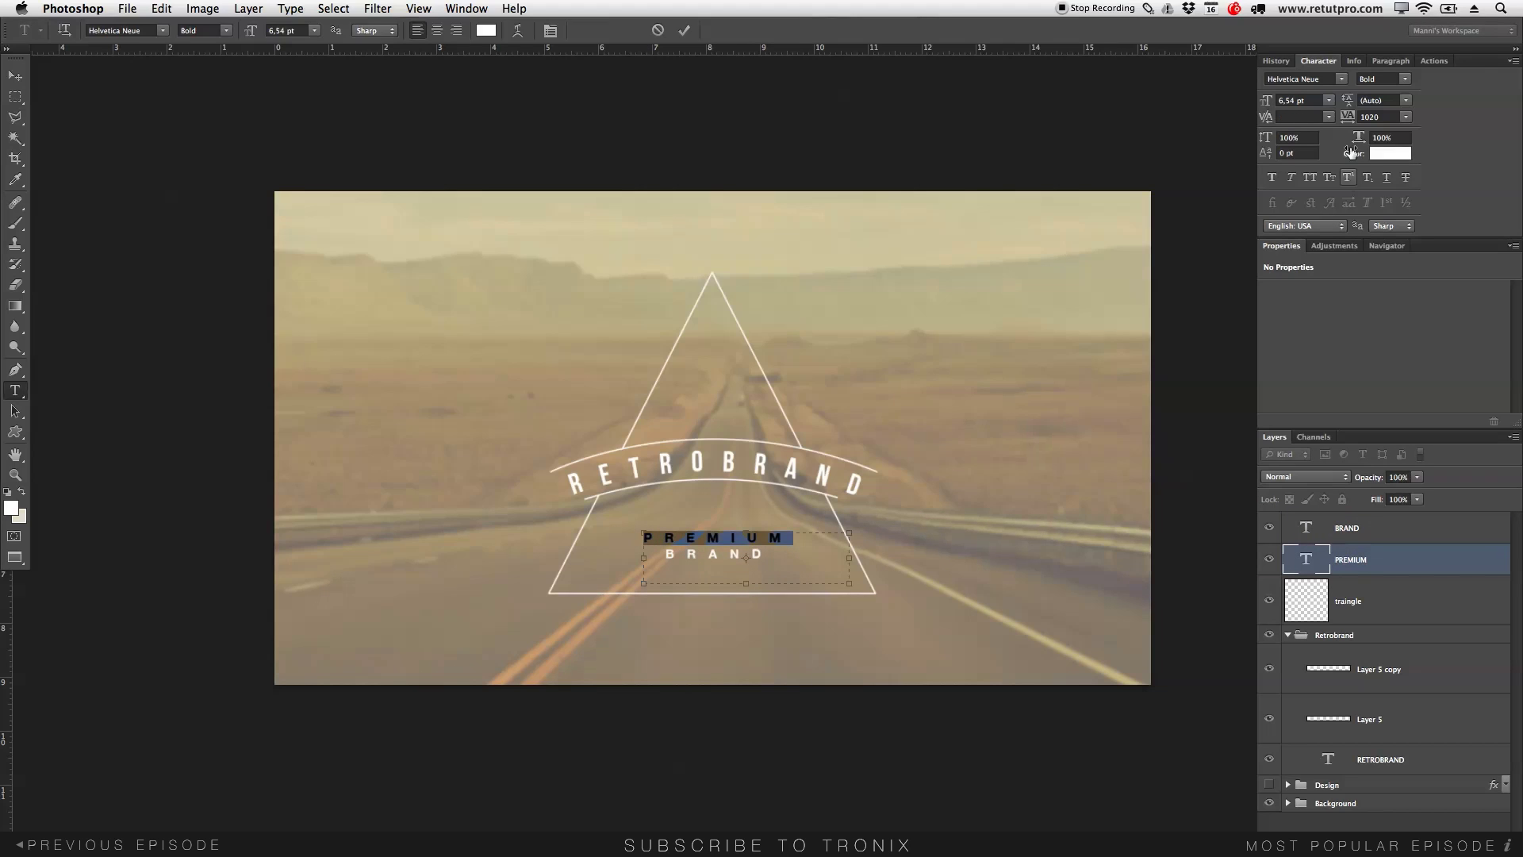
{"action": "left_click_drag", "start_coordinate": [1350, 118], "coordinate": [1352, 117]}
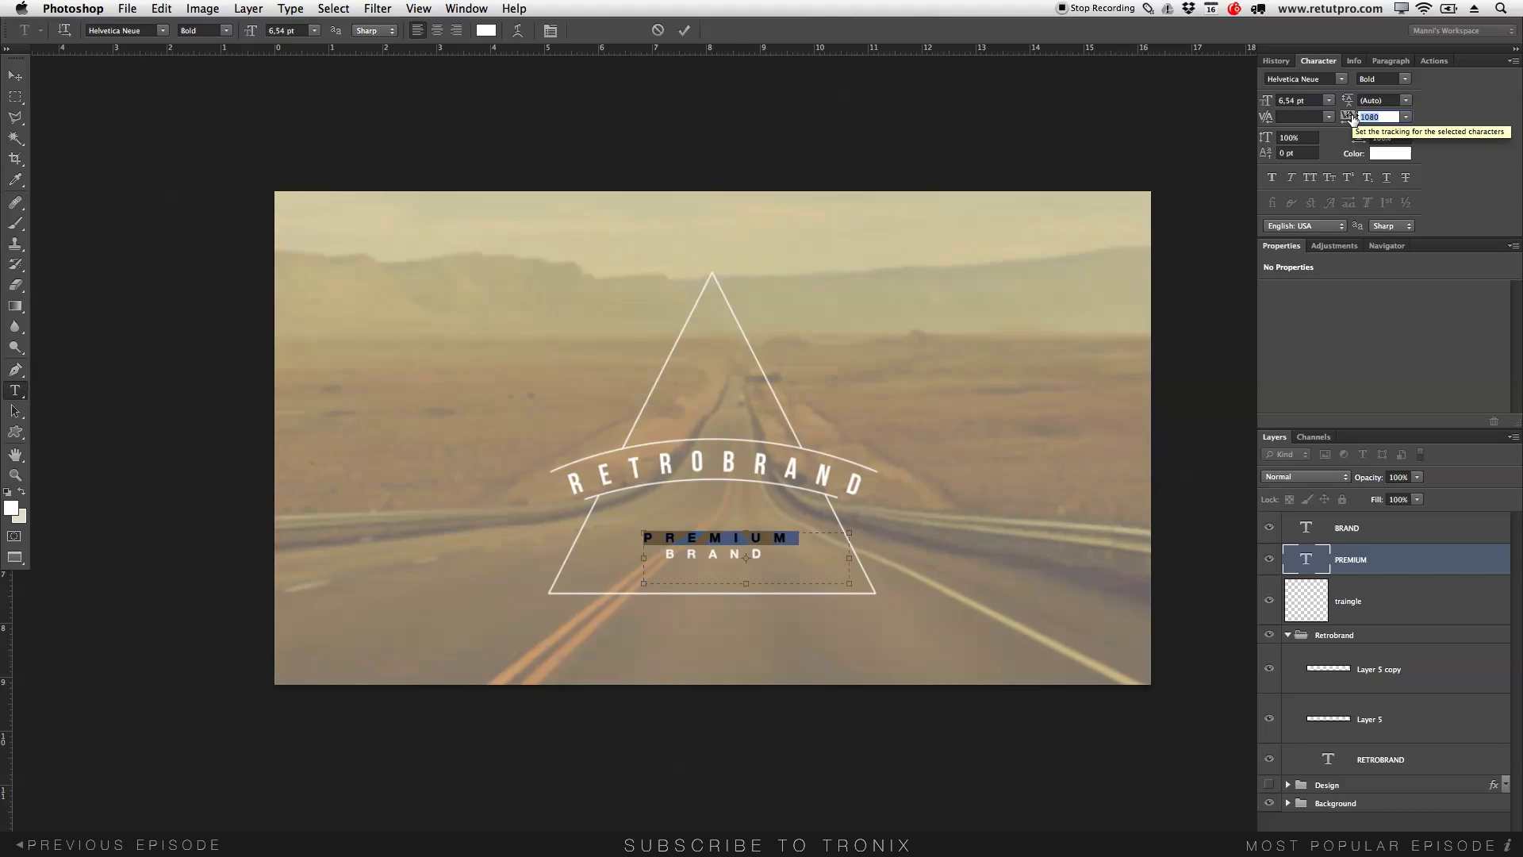
{"action": "left_click", "coordinate": [684, 31]}
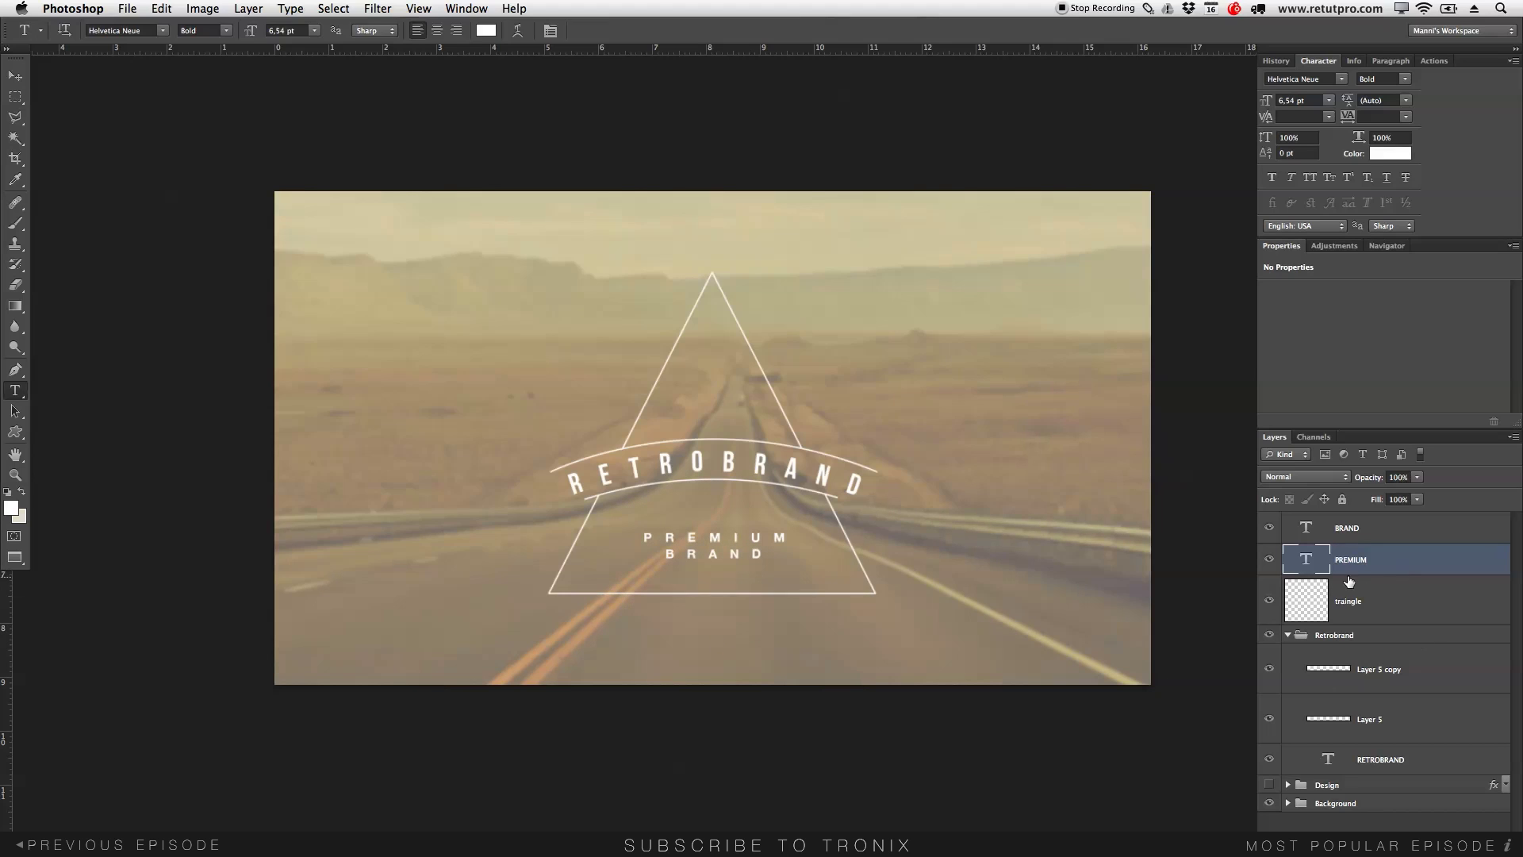
Step: Select the PREMIUM and BRAND text layers together and nudge them slightly upward inside the triangle
{"action": "left_click", "coordinate": [1372, 530], "text": "shift"}
{"action": "key", "text": "v"}
{"action": "key", "text": "Up"}
{"action": "key", "text": "Up"}
{"action": "key", "text": "Up"}
{"action": "key", "text": "Up"}
{"action": "key", "text": "Up"}
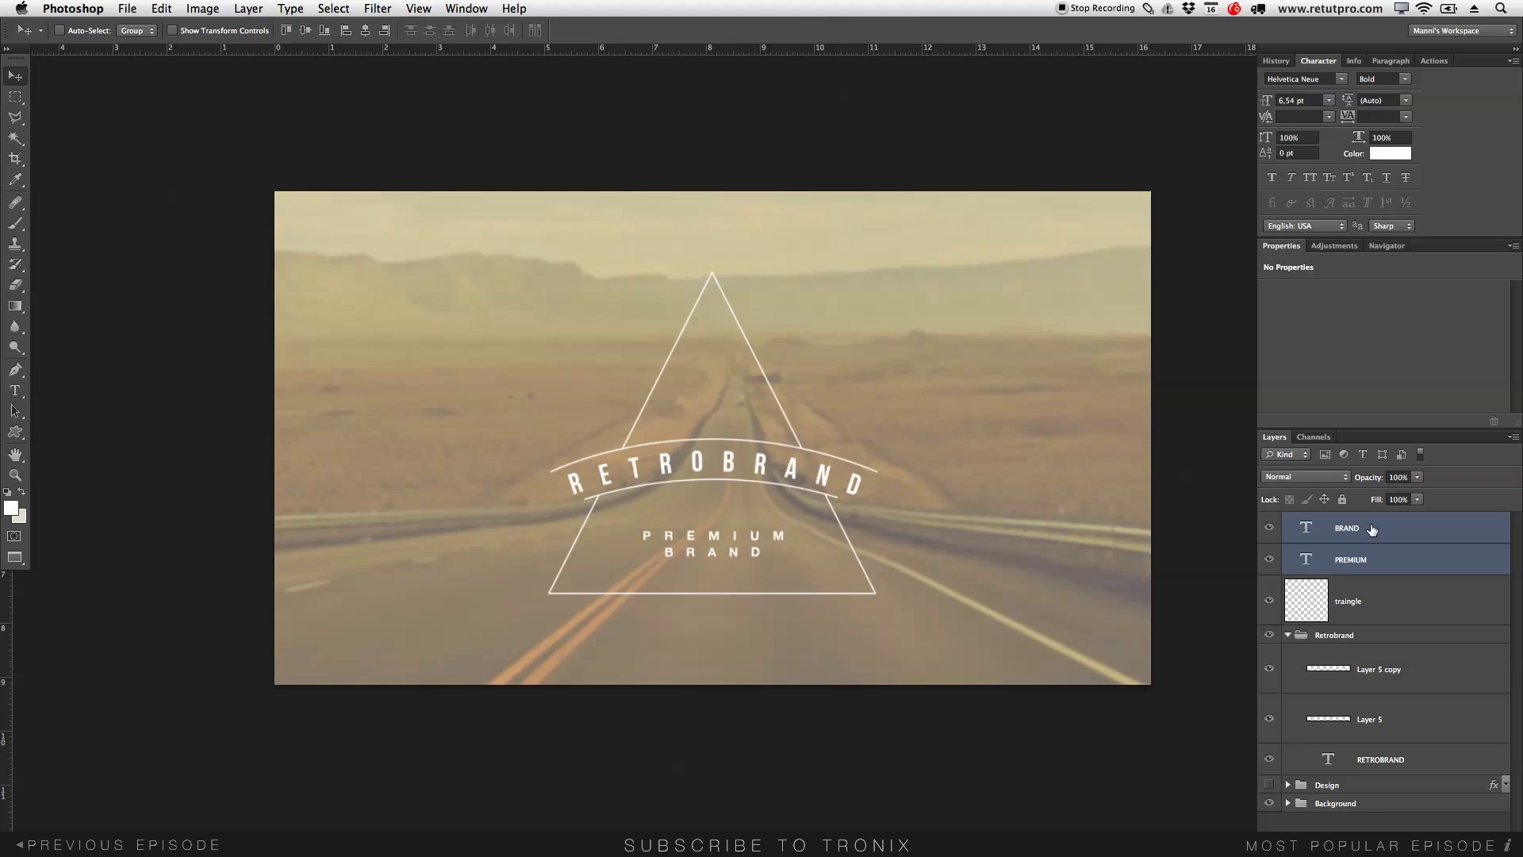
Step: Draw a solid crown custom shape about 81 px wide and 76 px tall in the triangle's upper part
{"action": "key", "text": "z"}
{"action": "left_click_drag", "start_coordinate": [680, 439], "coordinate": [767, 471]}
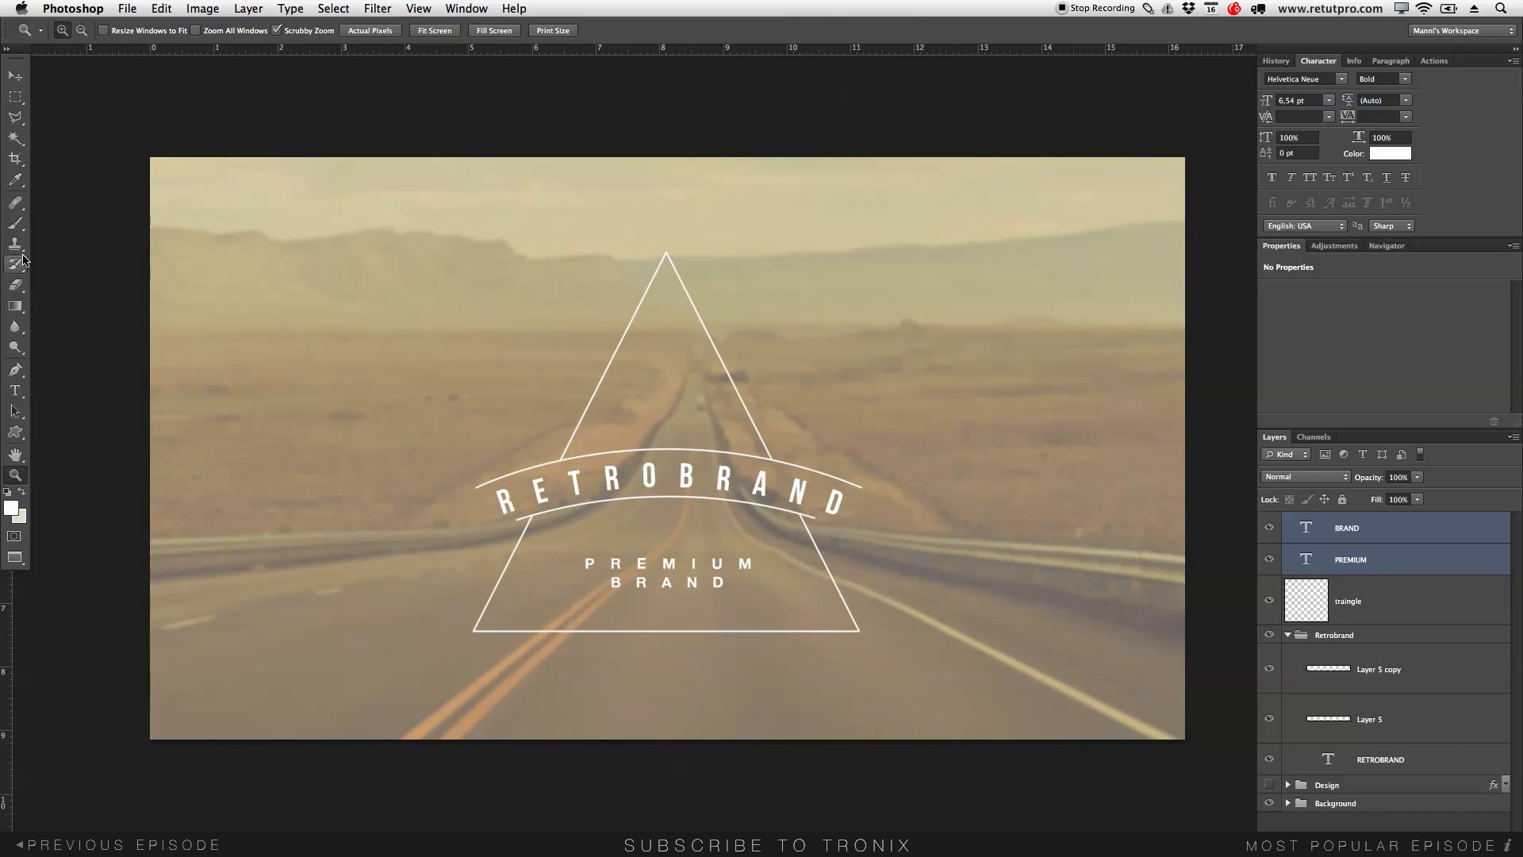
{"action": "left_click", "coordinate": [17, 432]}
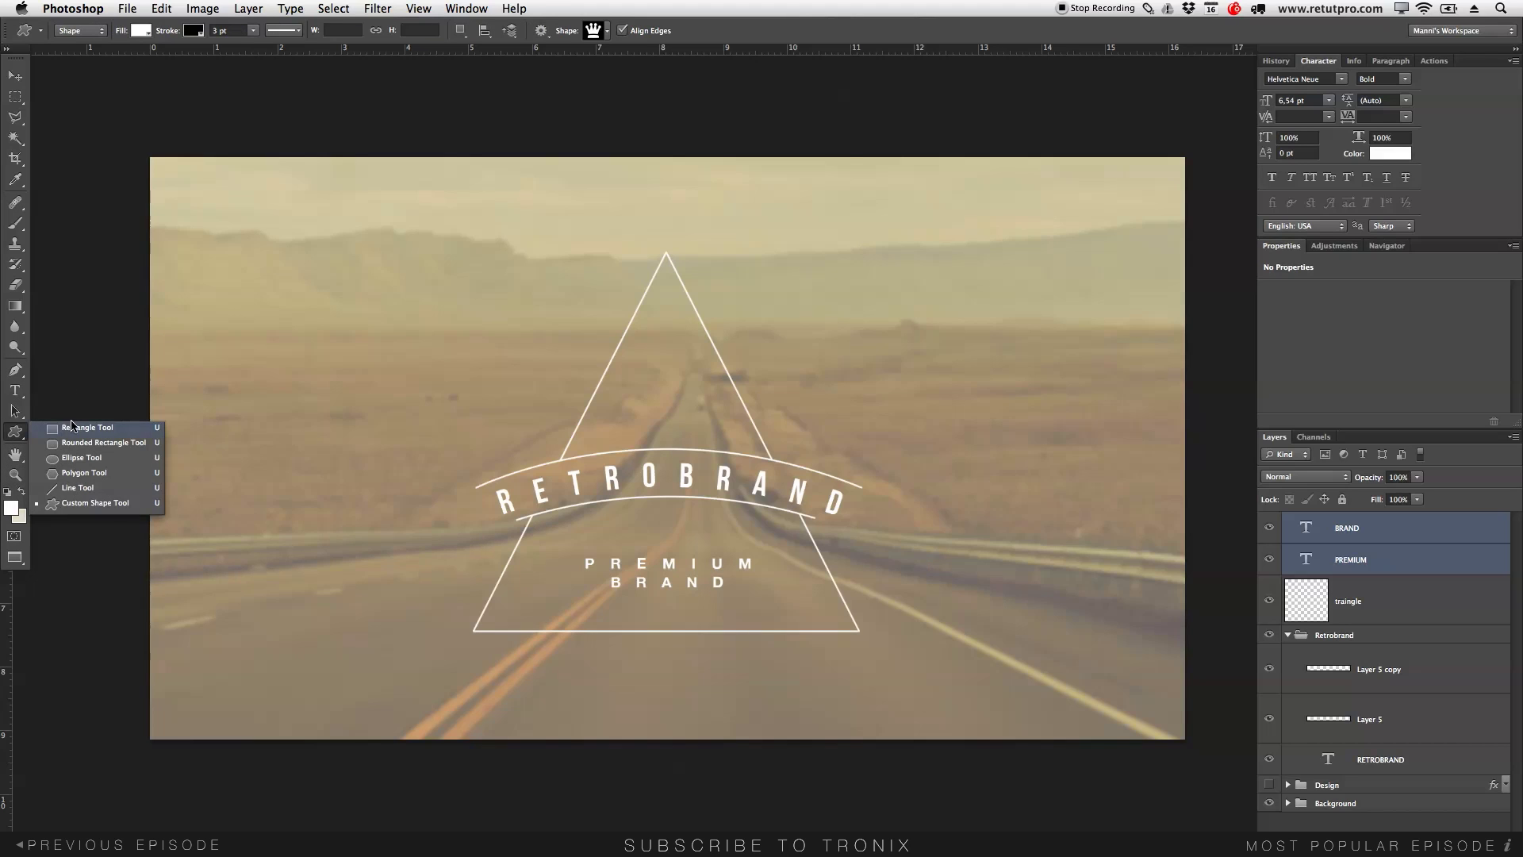
{"action": "left_click", "coordinate": [89, 503]}
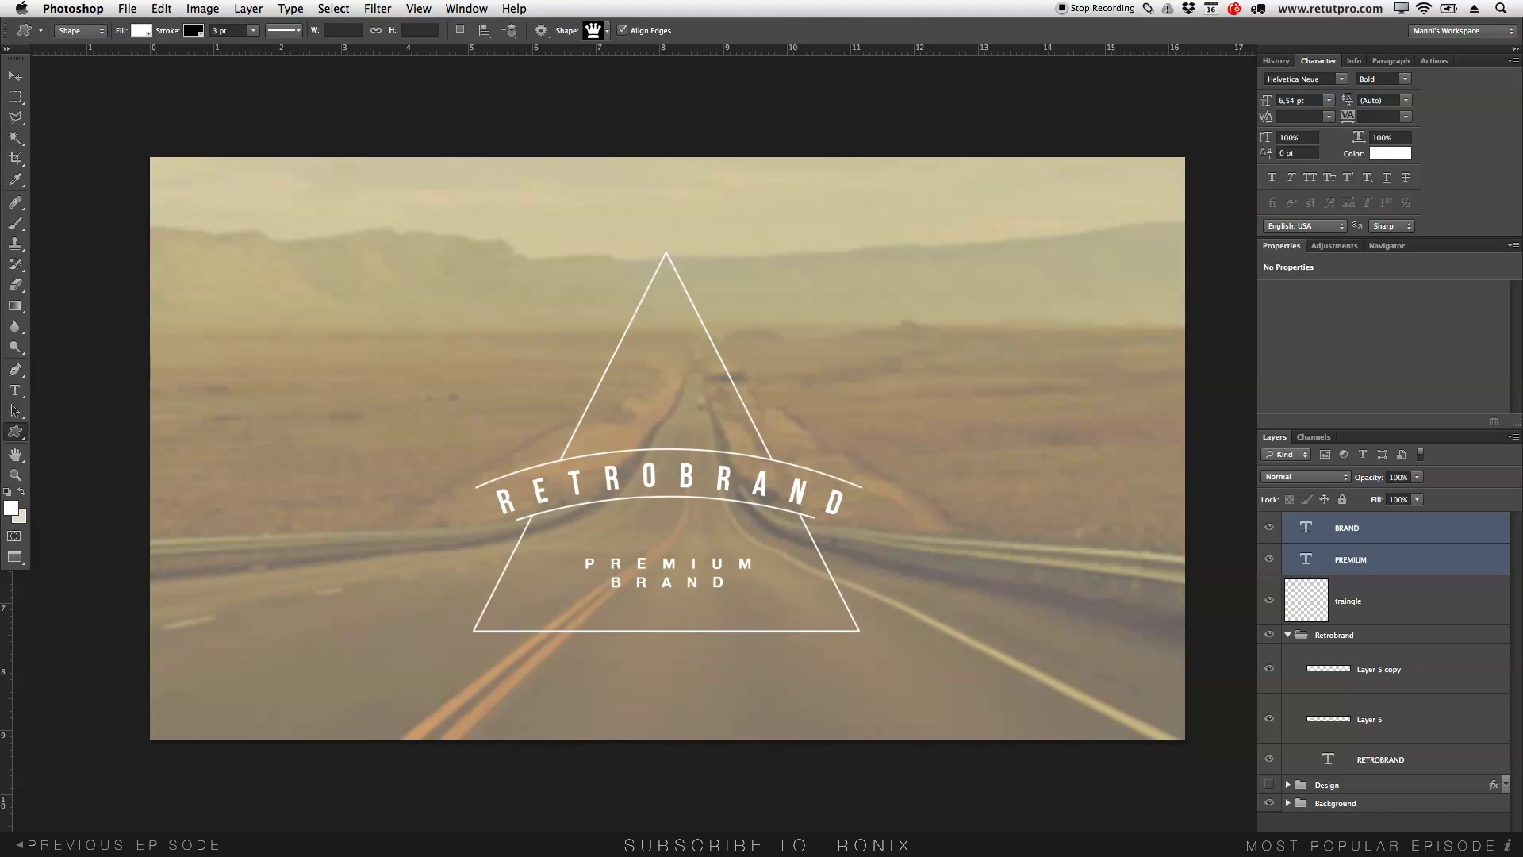
{"action": "left_click", "coordinate": [607, 31]}
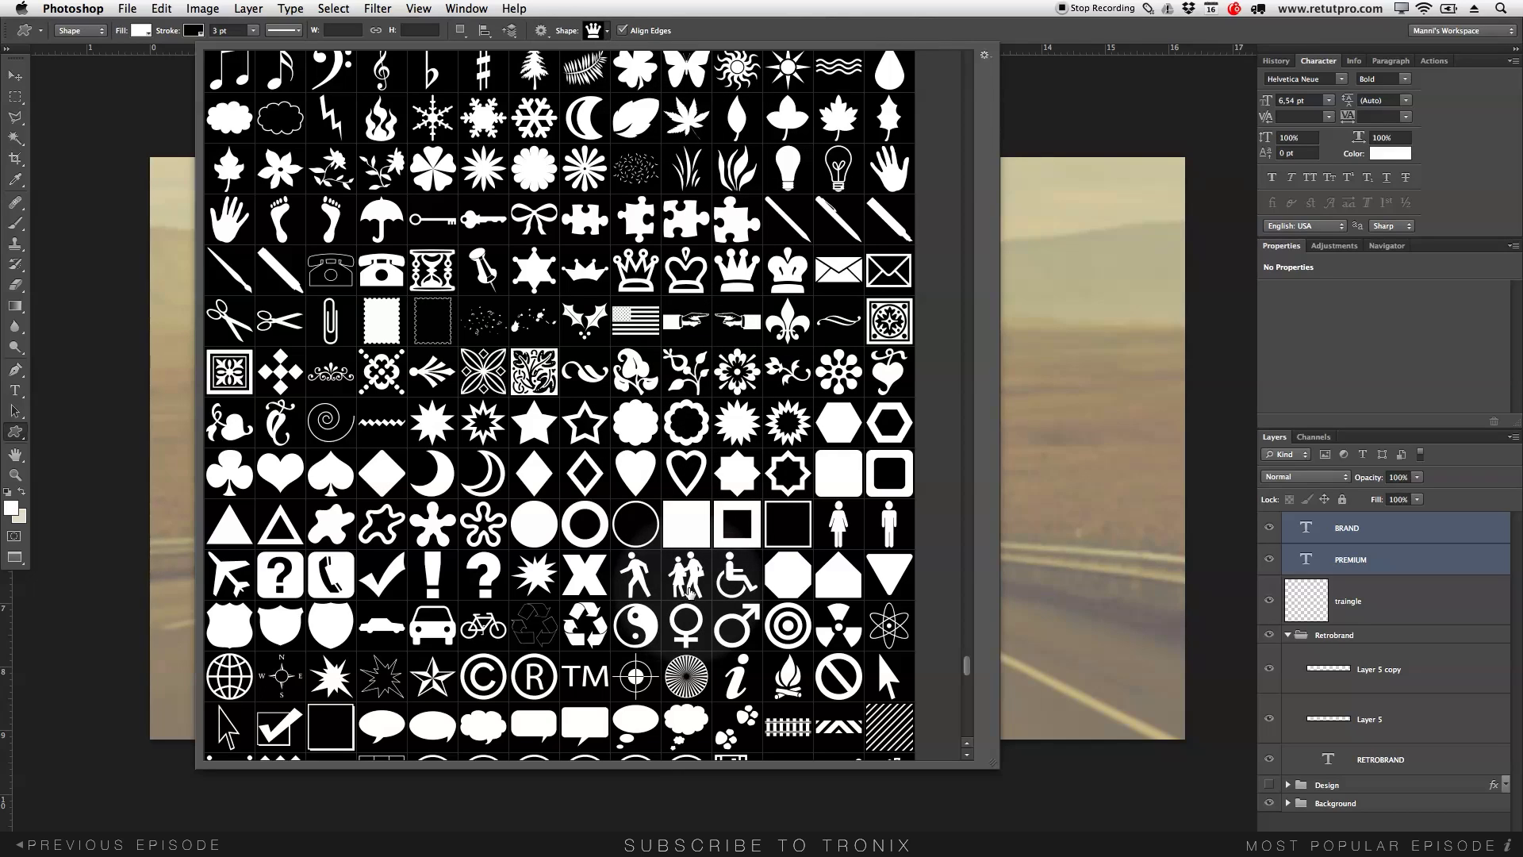
{"action": "left_click_drag", "start_coordinate": [962, 669], "coordinate": [957, 541]}
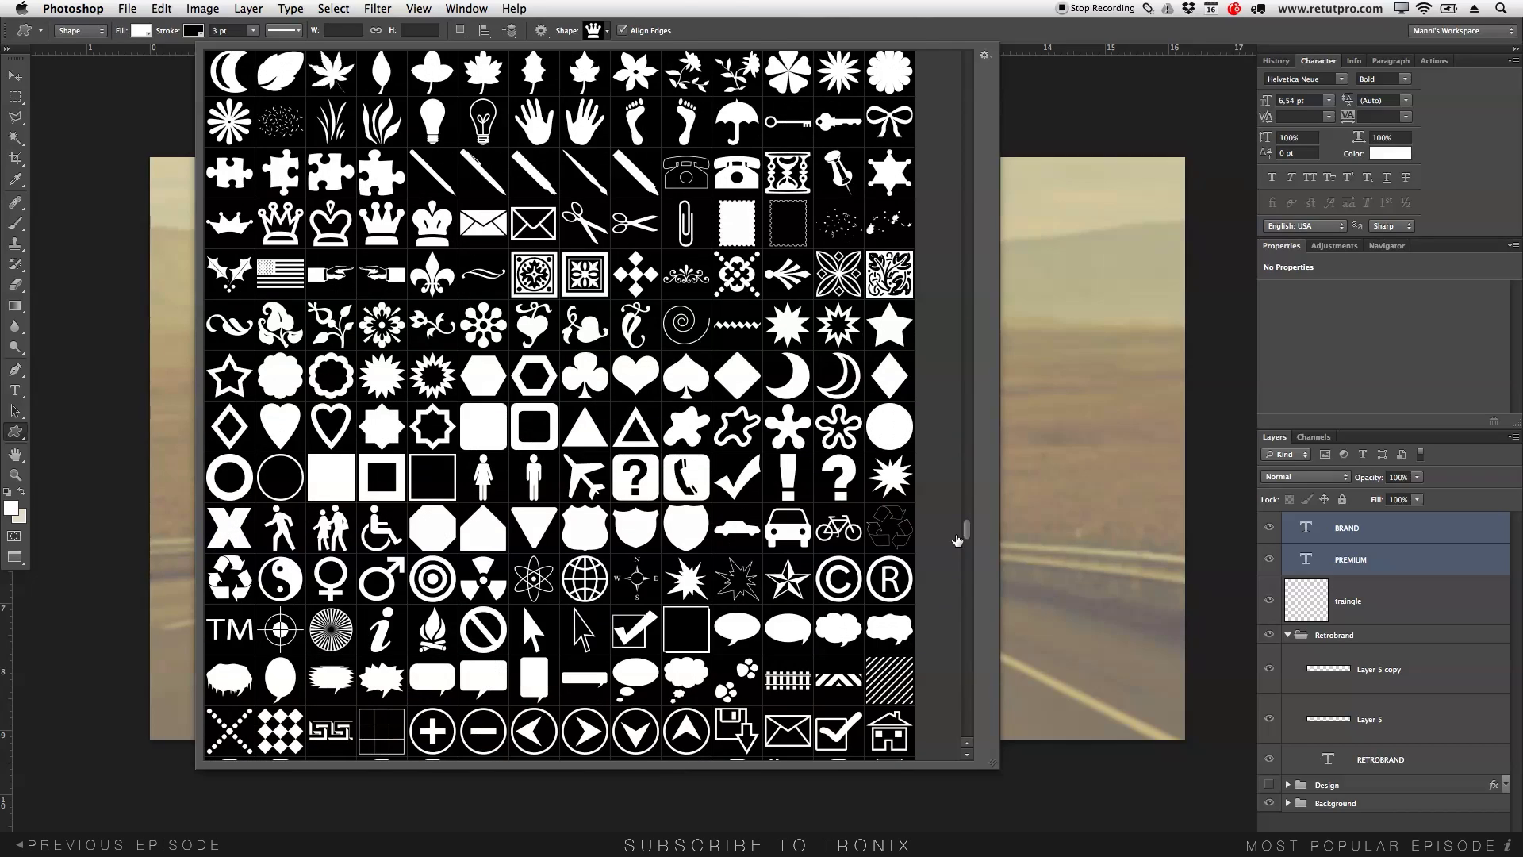
{"action": "left_click", "coordinate": [382, 232]}
{"action": "left_click", "coordinate": [597, 32]}
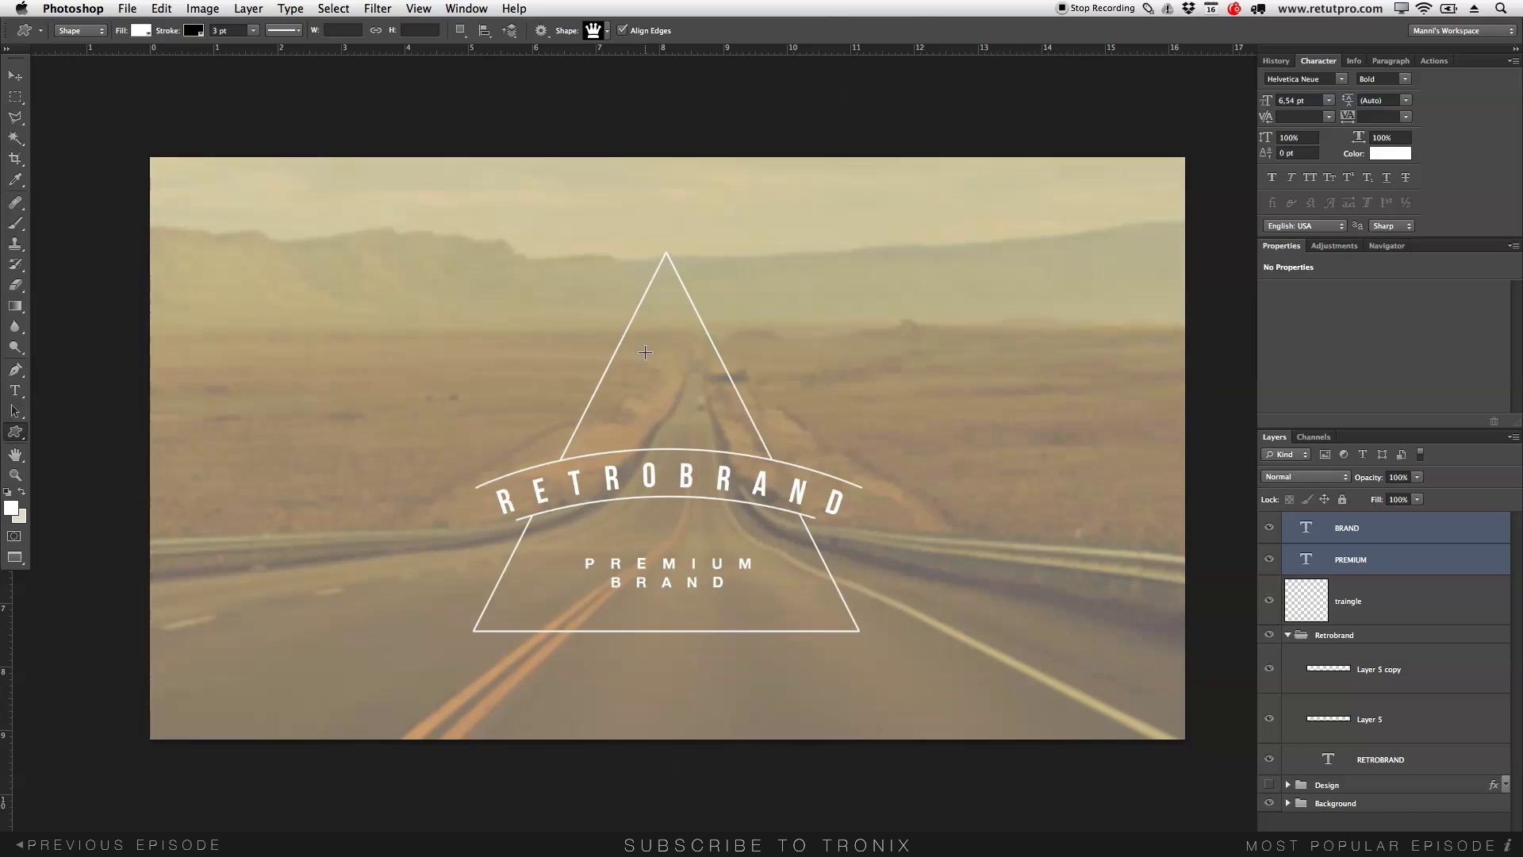
{"action": "left_click_drag", "start_coordinate": [646, 358], "coordinate": [690, 411]}
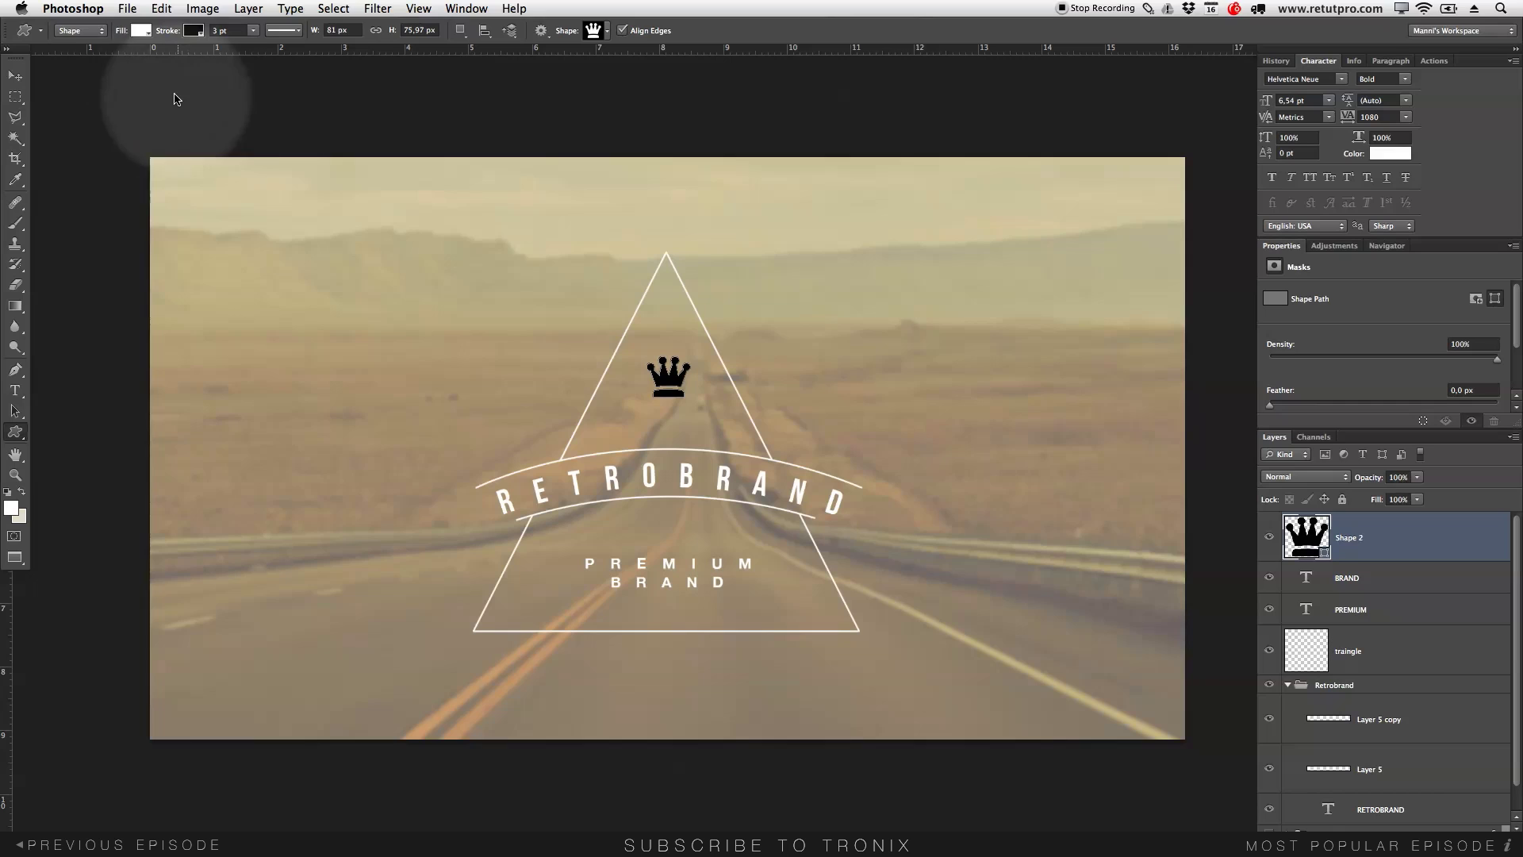
Step: Change the crown shape's stroke colour to white so it matches the rest of the emblem
{"action": "left_click", "coordinate": [140, 31]}
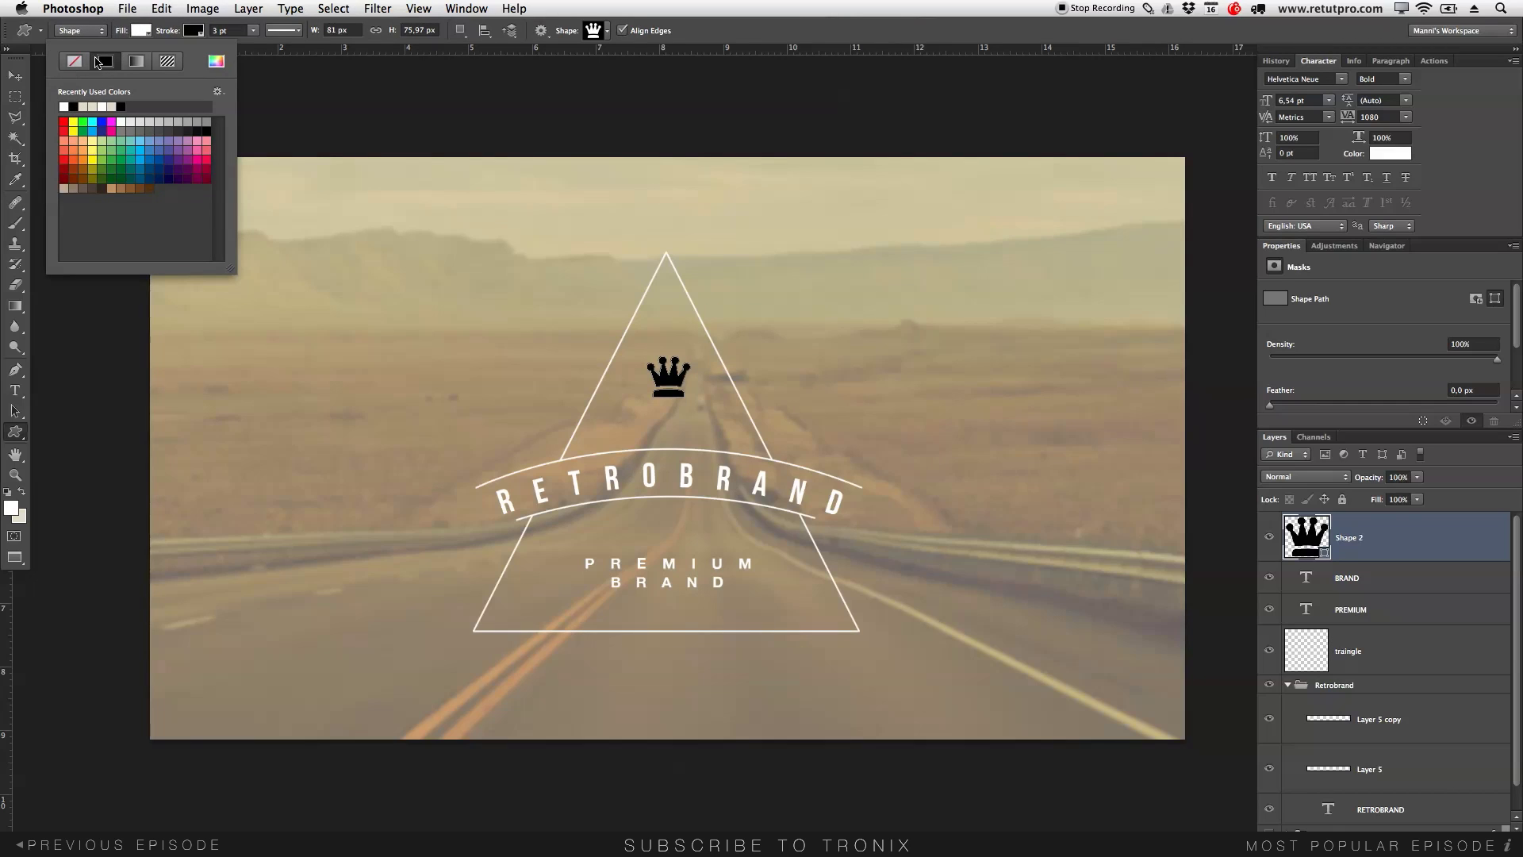
{"action": "left_click", "coordinate": [74, 61]}
{"action": "left_click", "coordinate": [191, 31]}
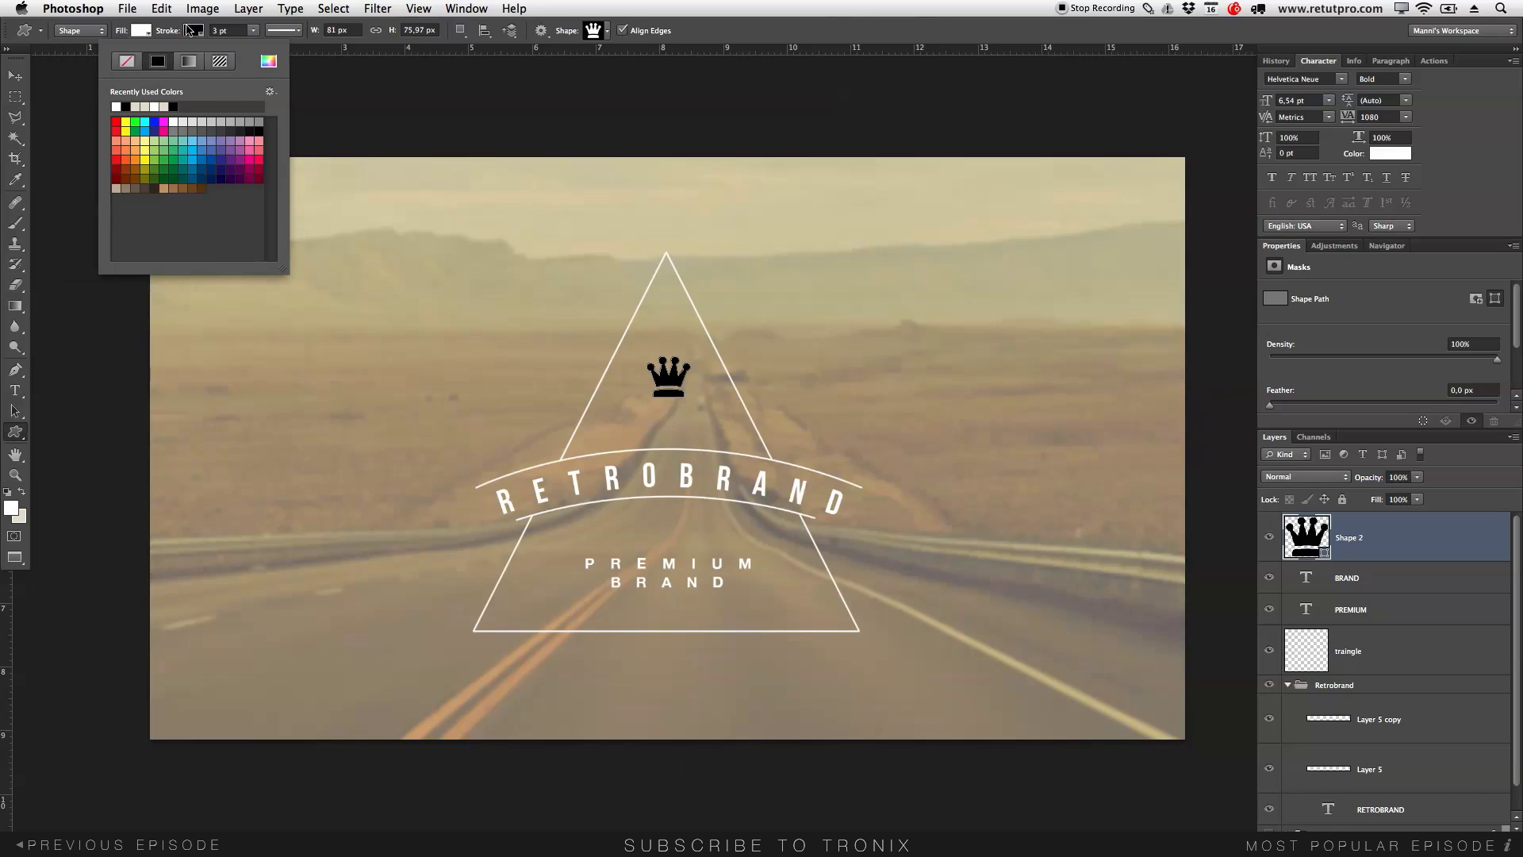
{"action": "left_click", "coordinate": [117, 106]}
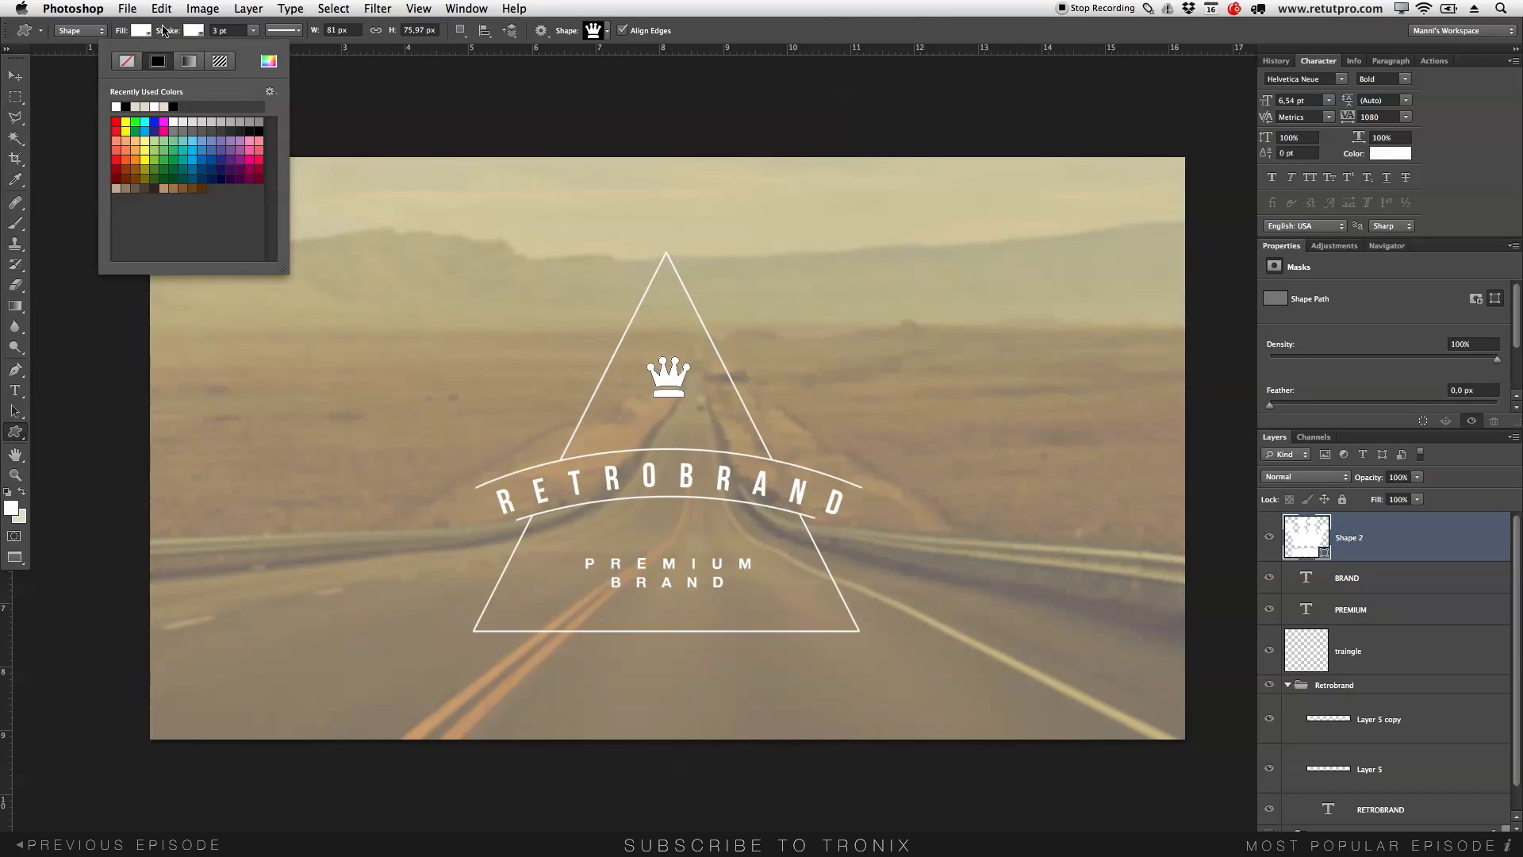
{"action": "left_click", "coordinate": [167, 29]}
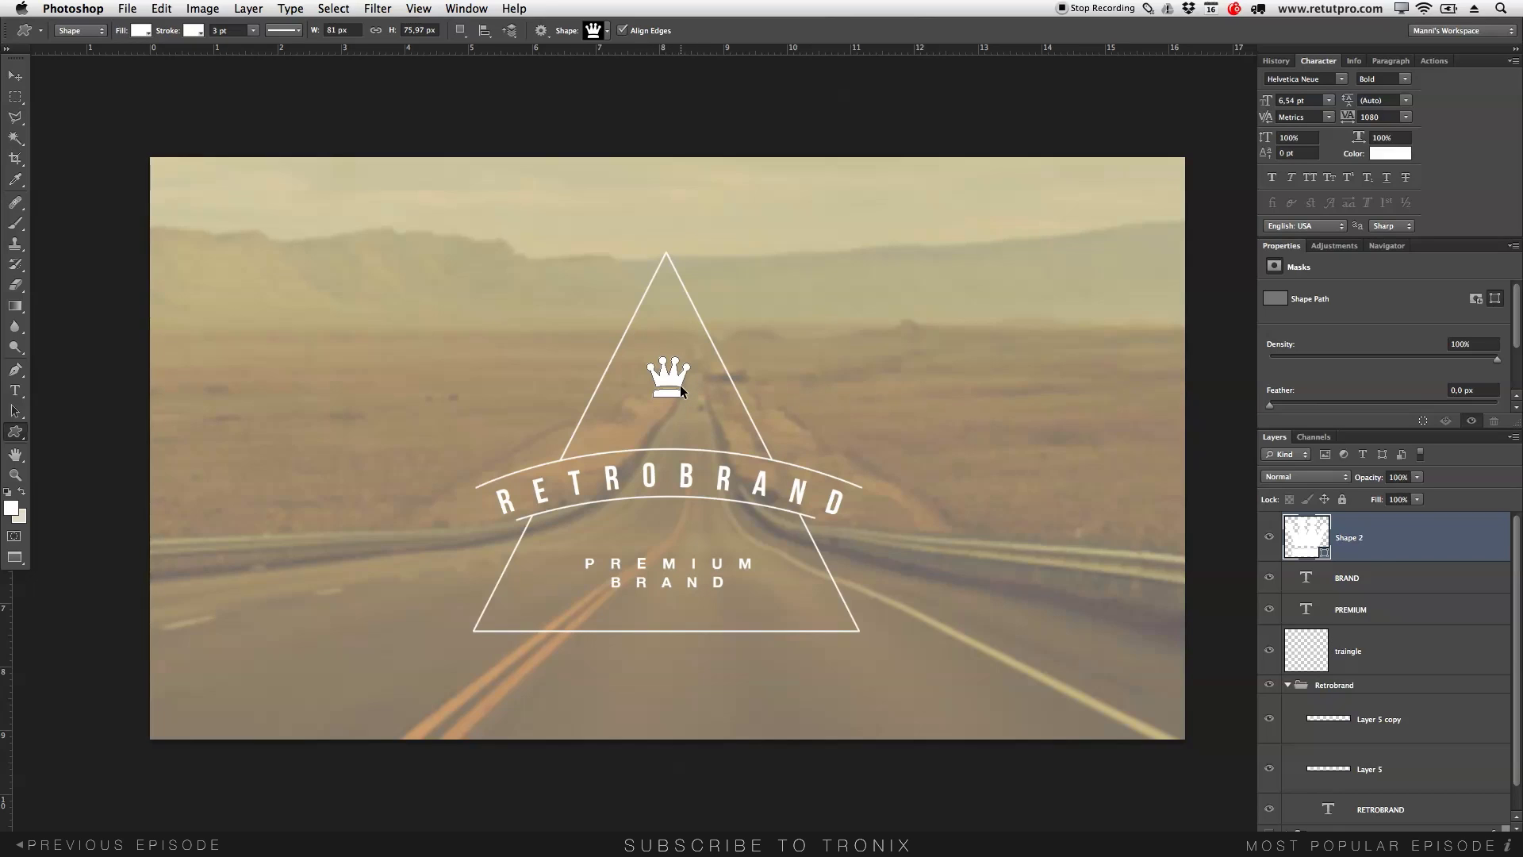
{"action": "key", "text": "c"}
{"action": "key", "text": "v"}
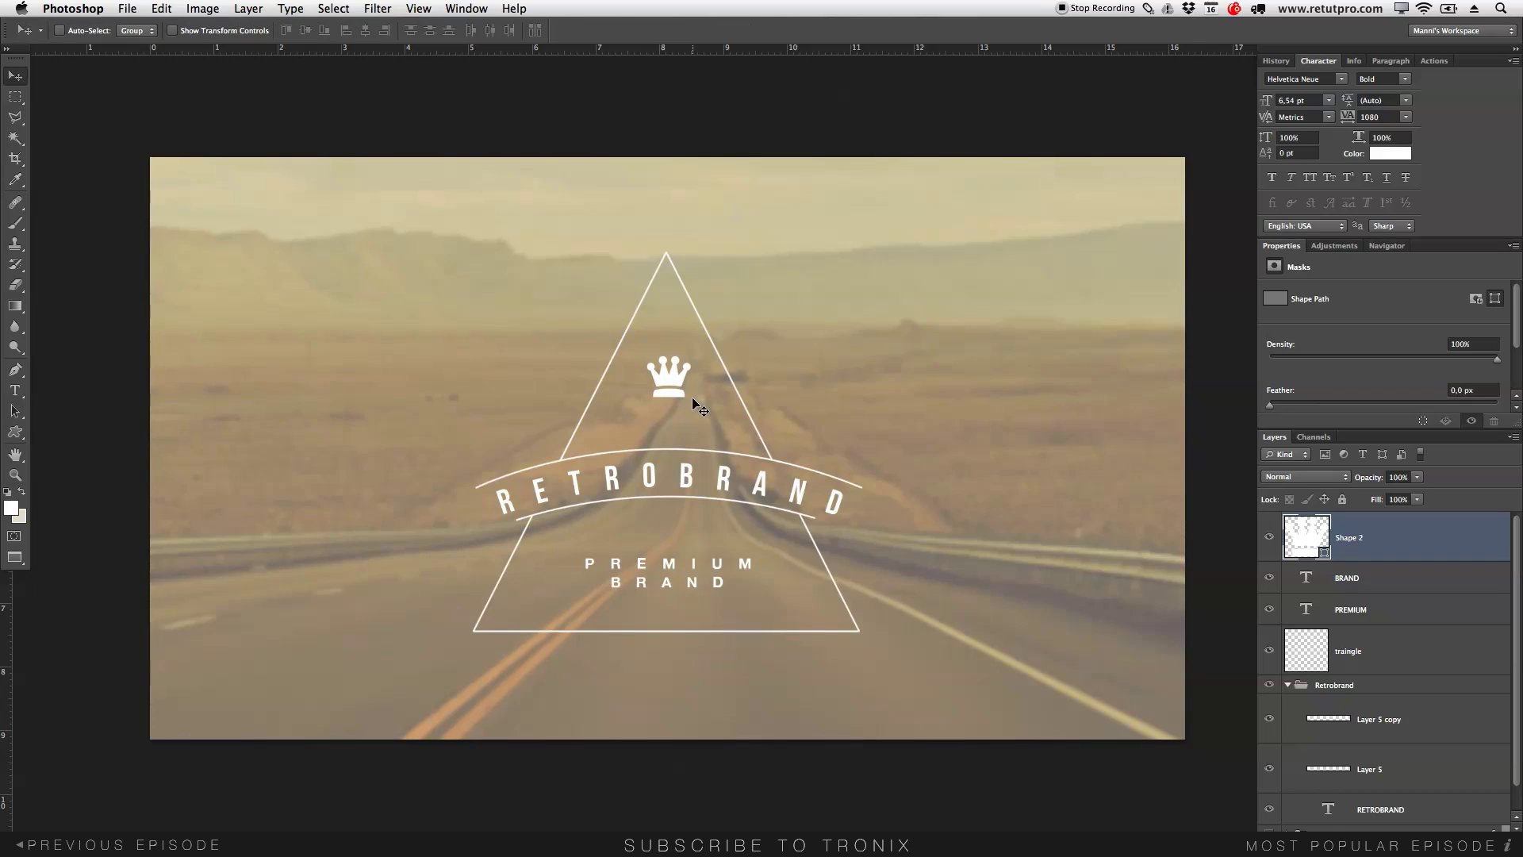
Step: Add a vertical guide at 50% of the canvas width
{"action": "left_click", "coordinate": [467, 8]}
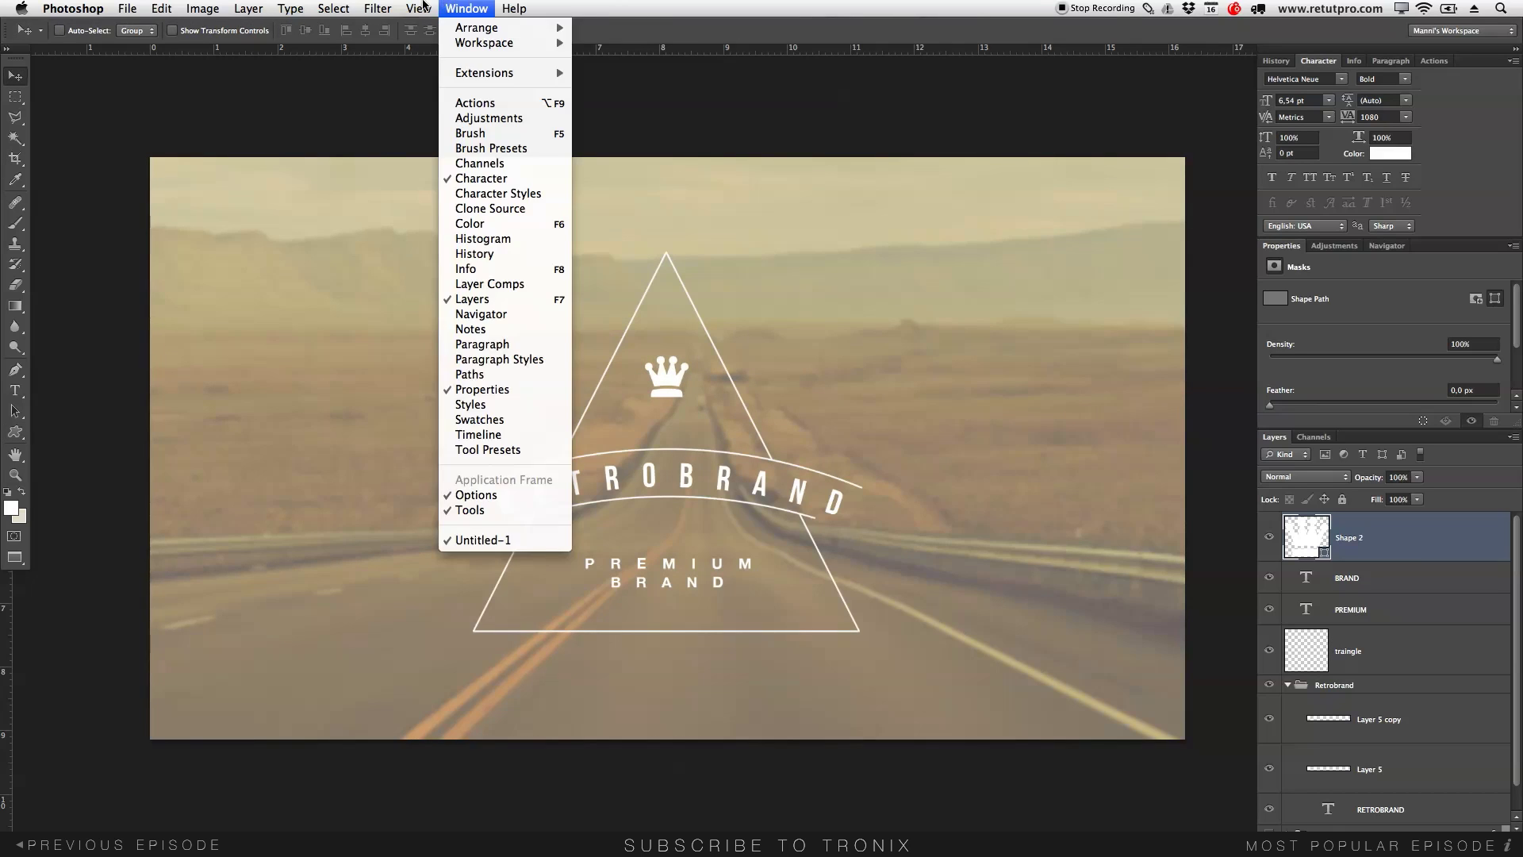
{"action": "mouse_move", "coordinate": [378, 8]}
{"action": "left_click", "coordinate": [437, 414]}
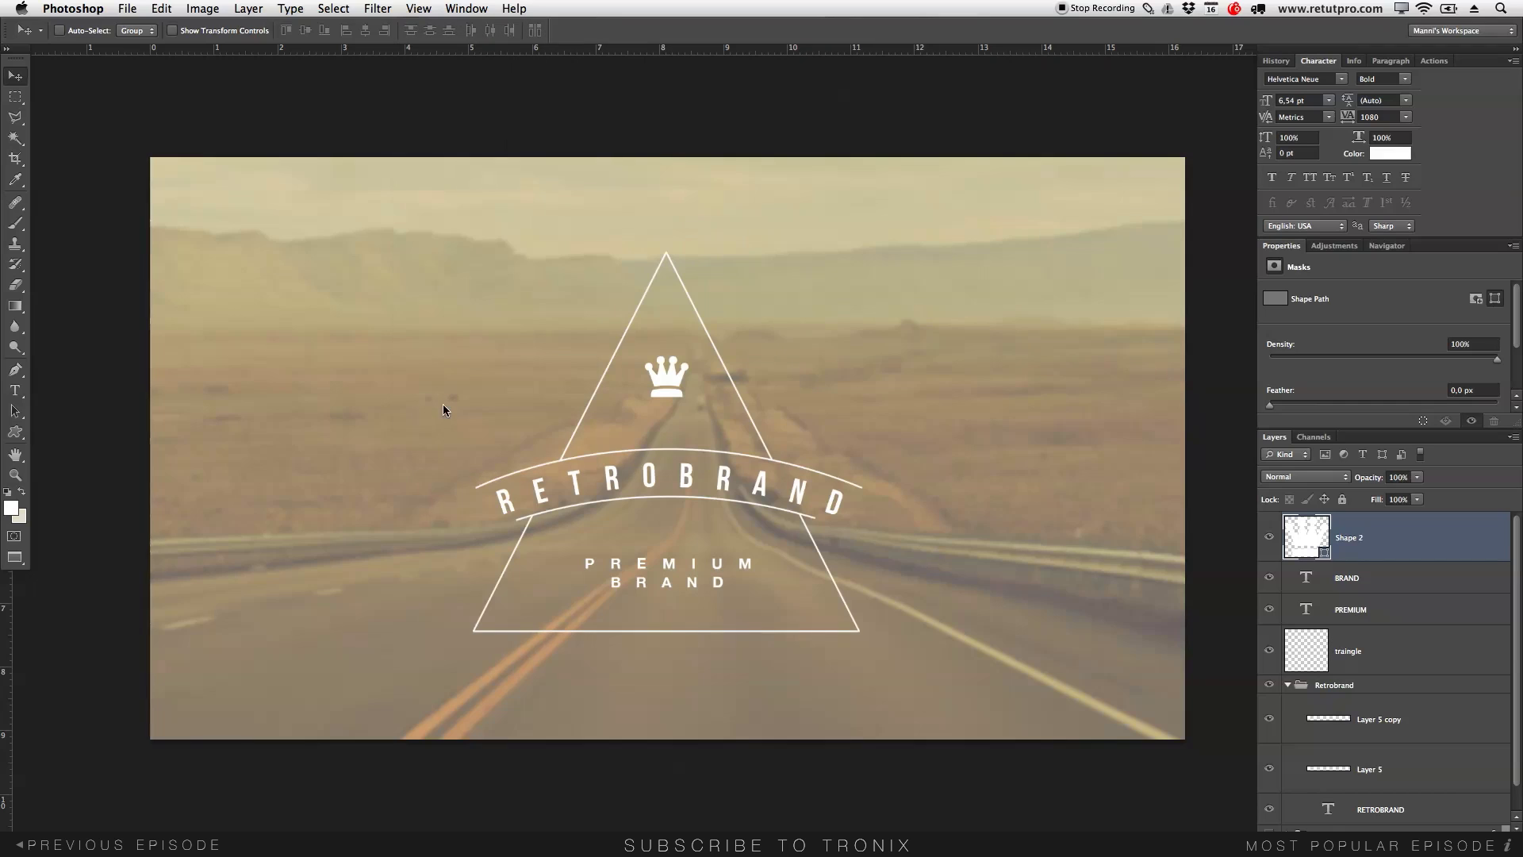
{"action": "left_click", "coordinate": [508, 555]}
{"action": "type", "text": "50"}
{"action": "key", "text": "Return"}
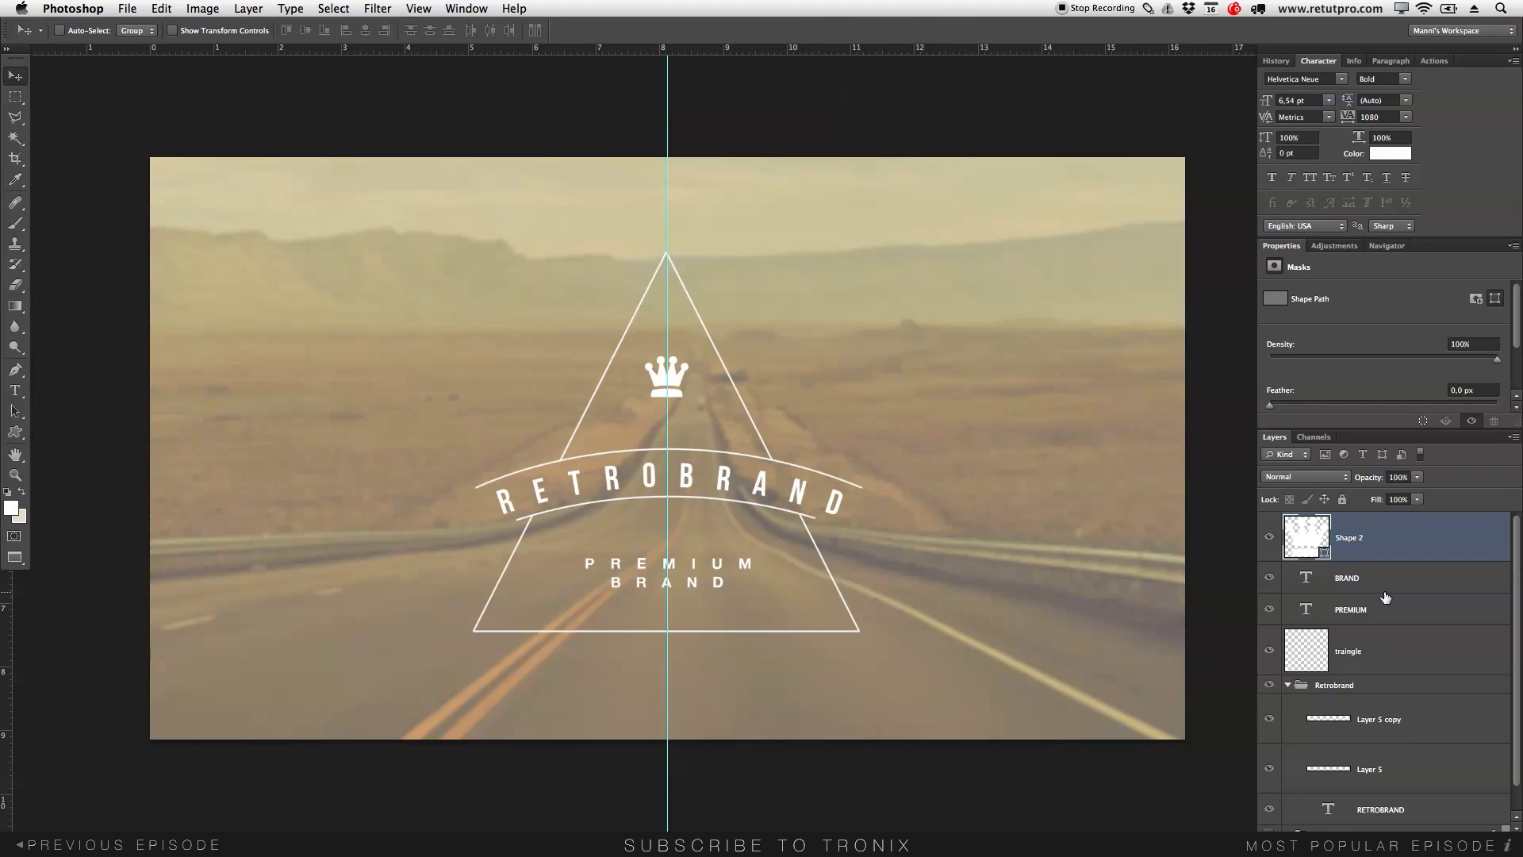
Step: Select the BRAND, PREMIUM and triangle layers with the collapsed Retrobrand group and nudge them horizontally to centre them on the guide
{"action": "left_click", "coordinate": [1384, 579]}
{"action": "left_click", "coordinate": [1389, 650], "text": "shift"}
{"action": "scroll", "coordinate": [1517, 567], "scroll_direction": "down", "scroll_amount": 1}
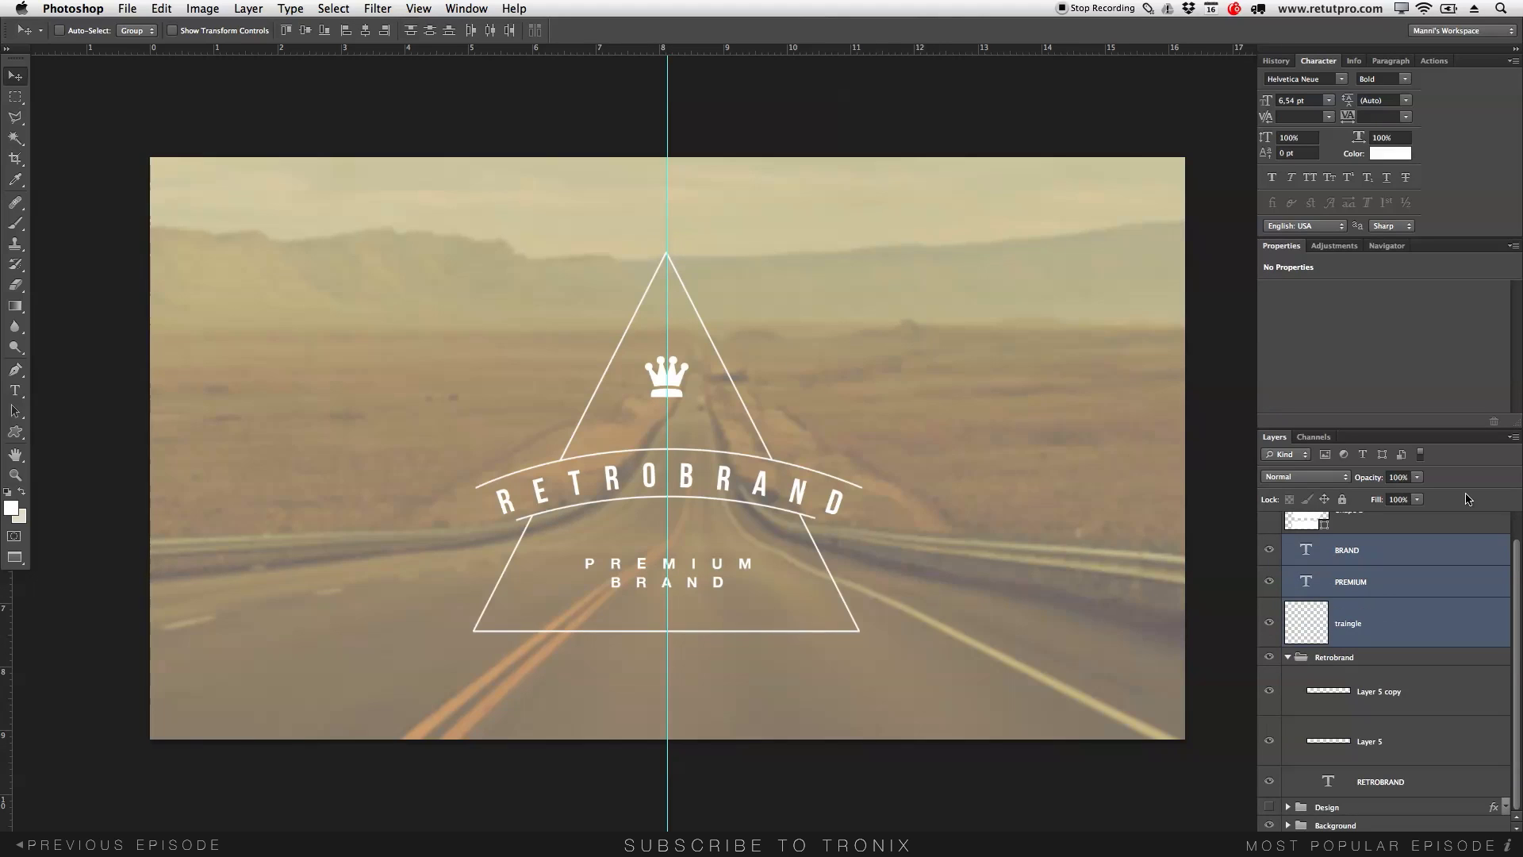
{"action": "left_click_drag", "start_coordinate": [1413, 428], "coordinate": [1411, 329]}
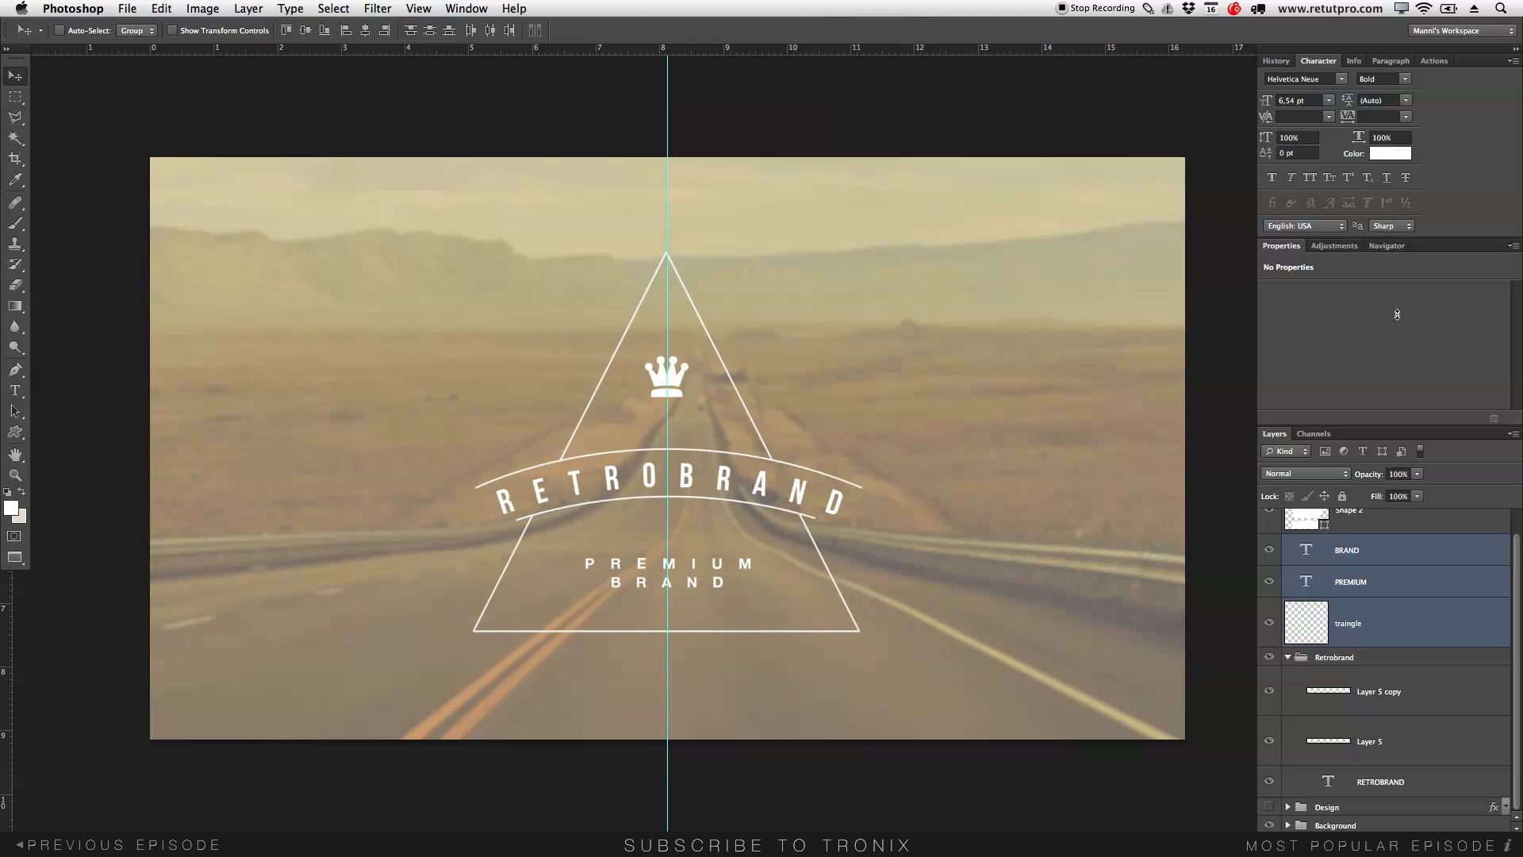
{"action": "left_click", "coordinate": [1288, 658]}
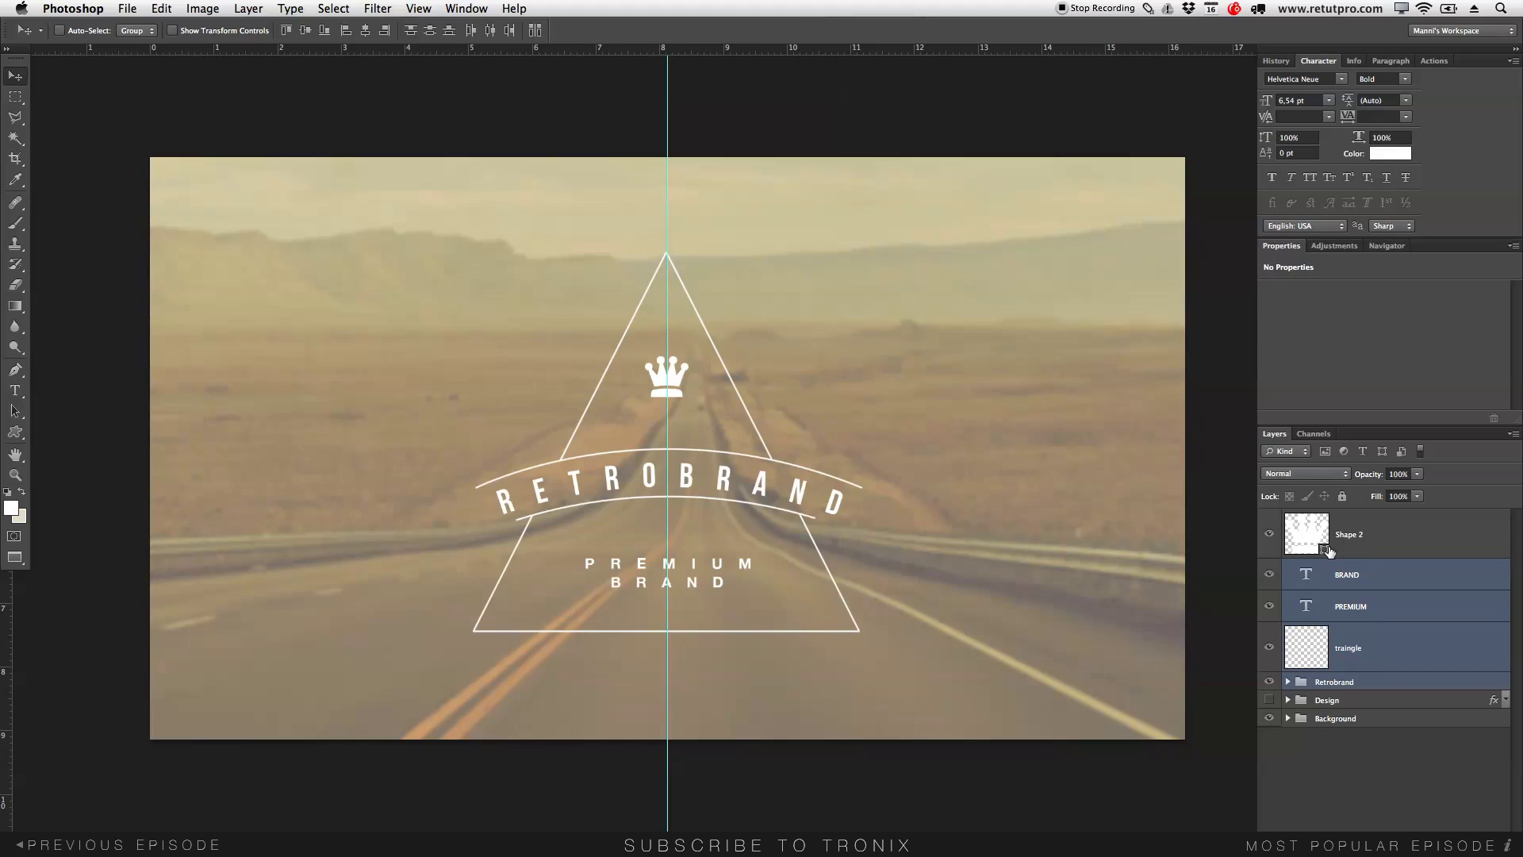
{"action": "key", "text": "Right"}
{"action": "key", "text": "Right"}
{"action": "key", "text": "Right"}
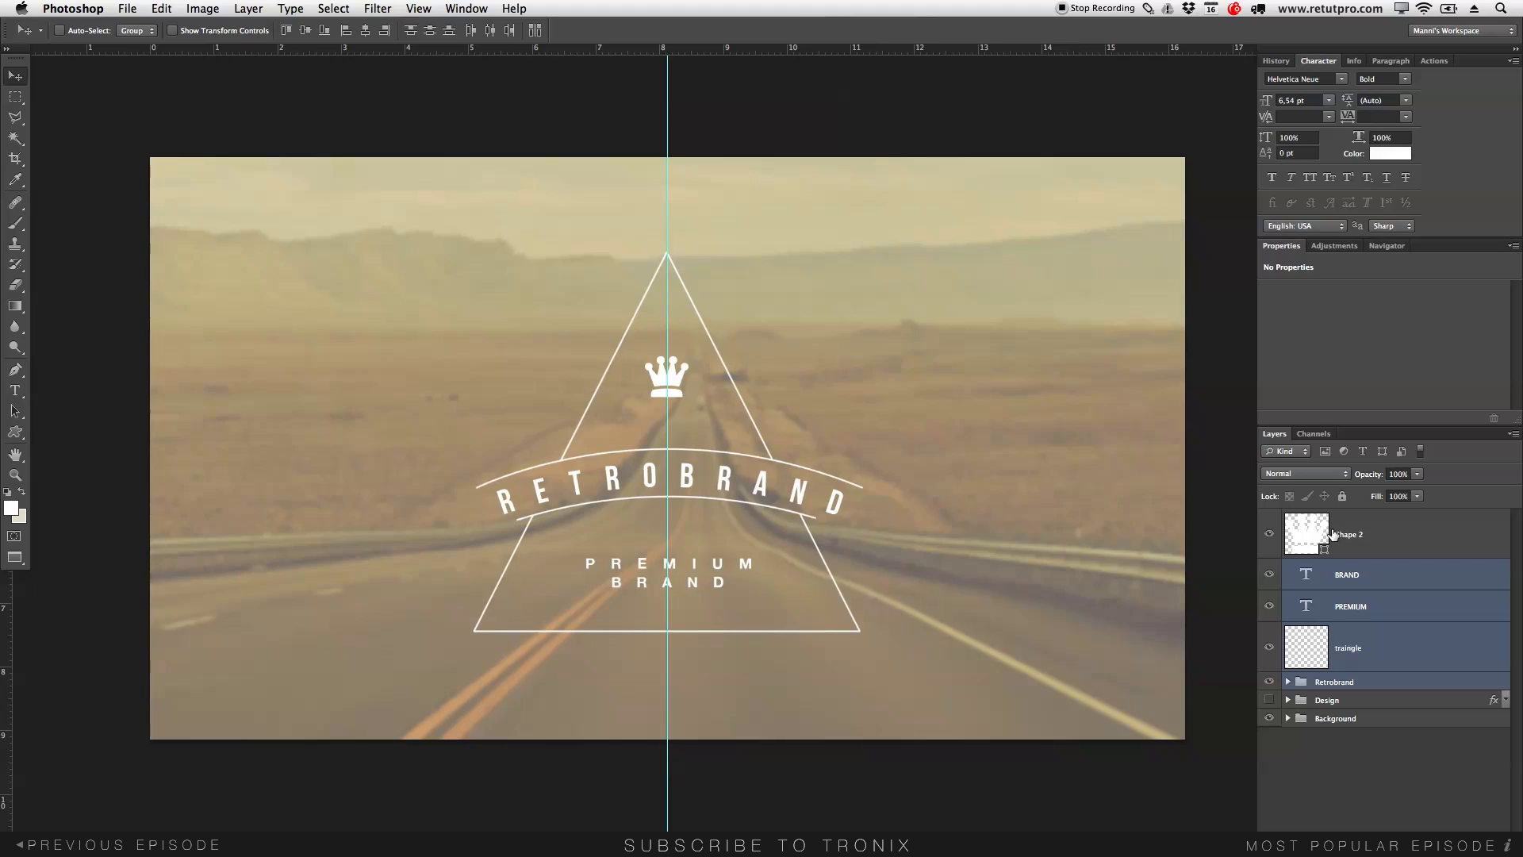
{"action": "key", "text": "Left"}
{"action": "key", "text": "Left"}
{"action": "key", "text": "Left"}
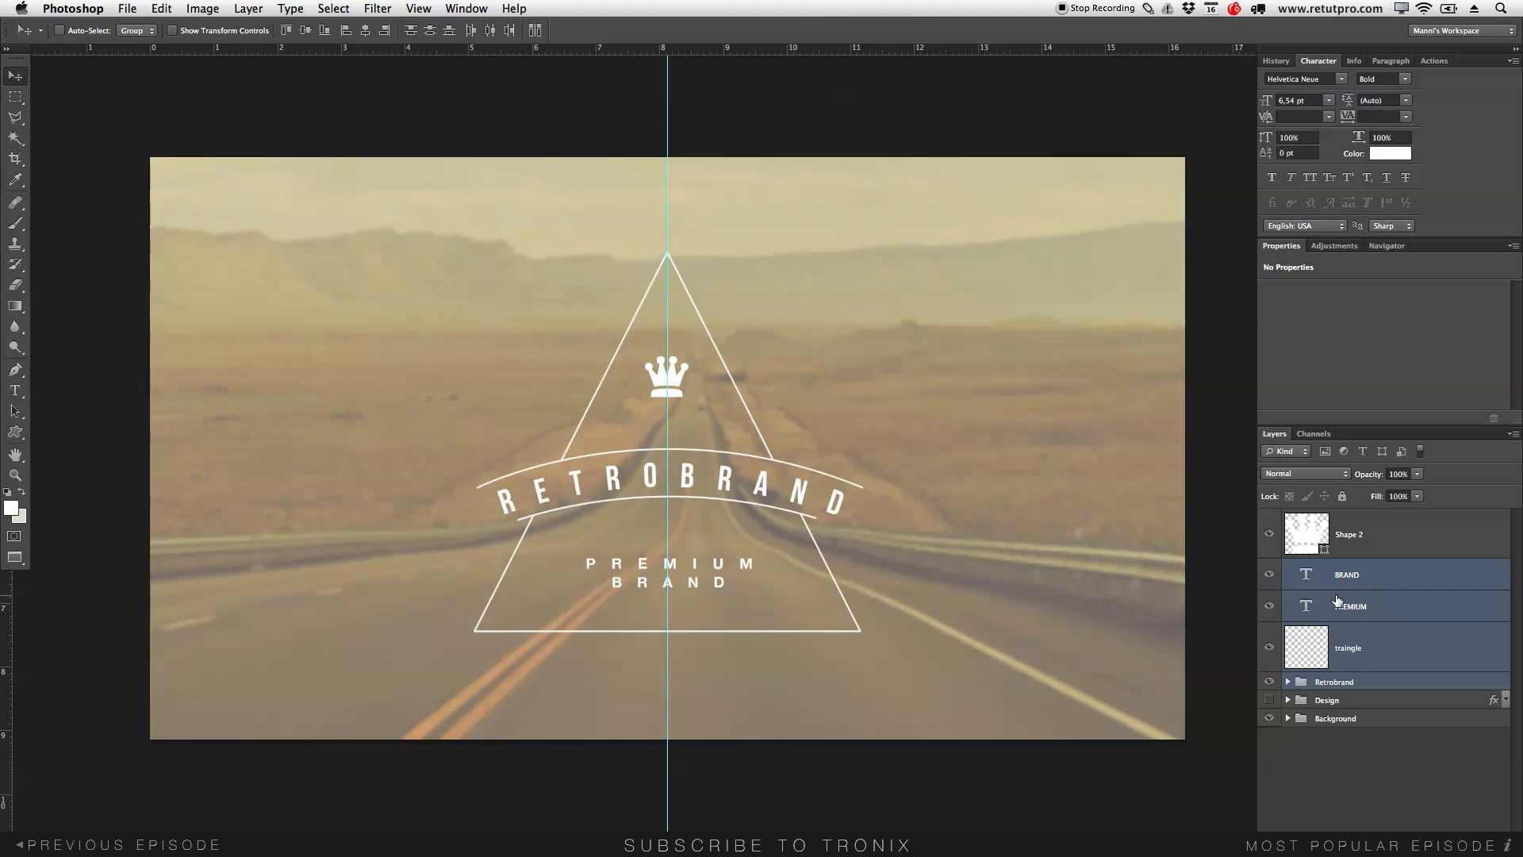
Step: Hide the guide and group the crown shape, BRAND, PREMIUM and triangle layers
{"action": "left_click", "coordinate": [1384, 575]}
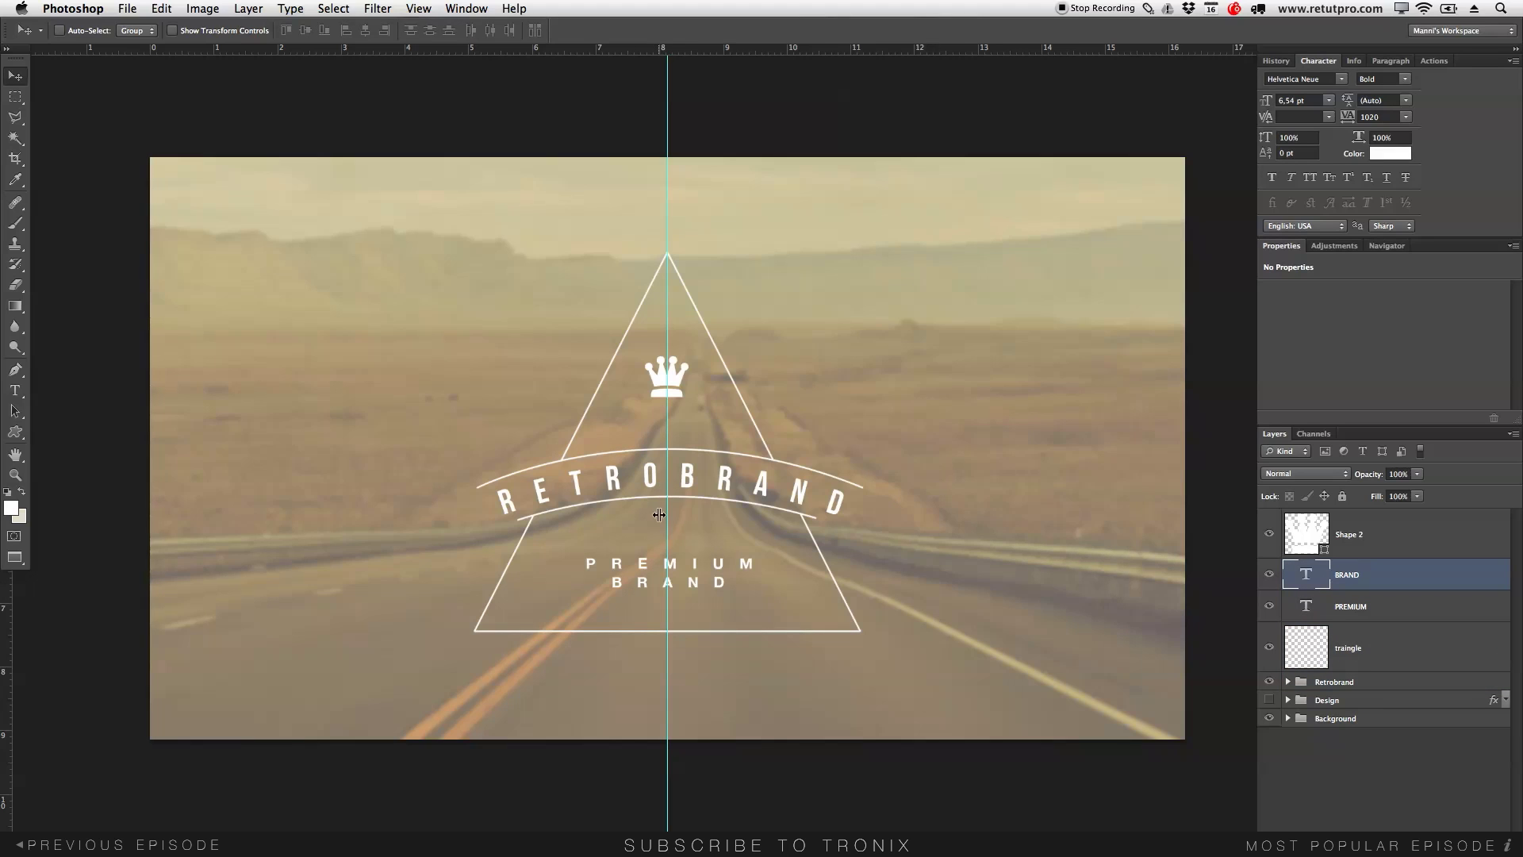
{"action": "key", "text": "super+semicolon"}
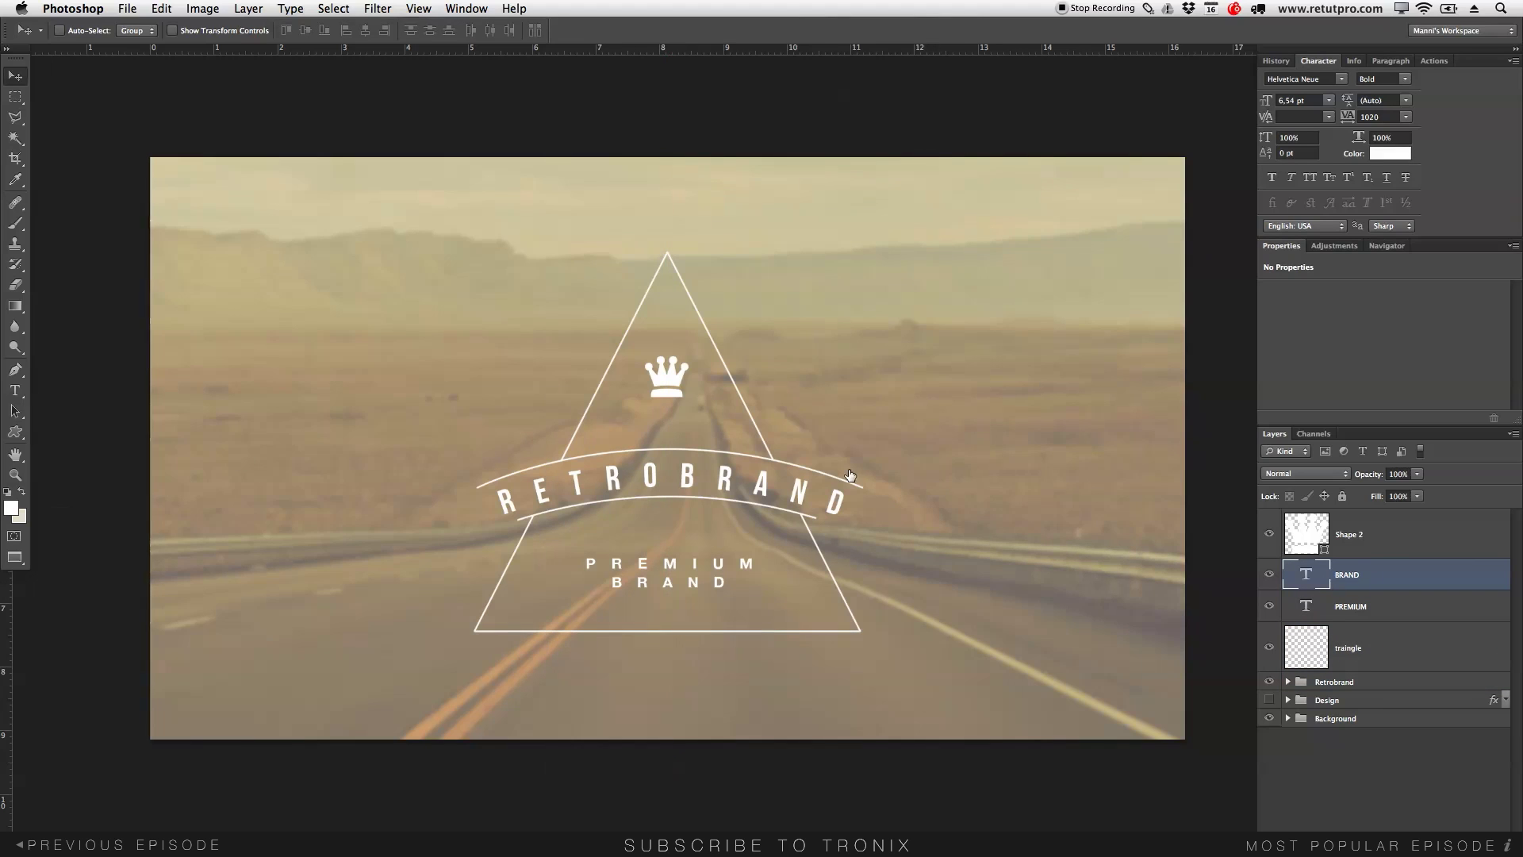
{"action": "left_click", "coordinate": [1381, 544]}
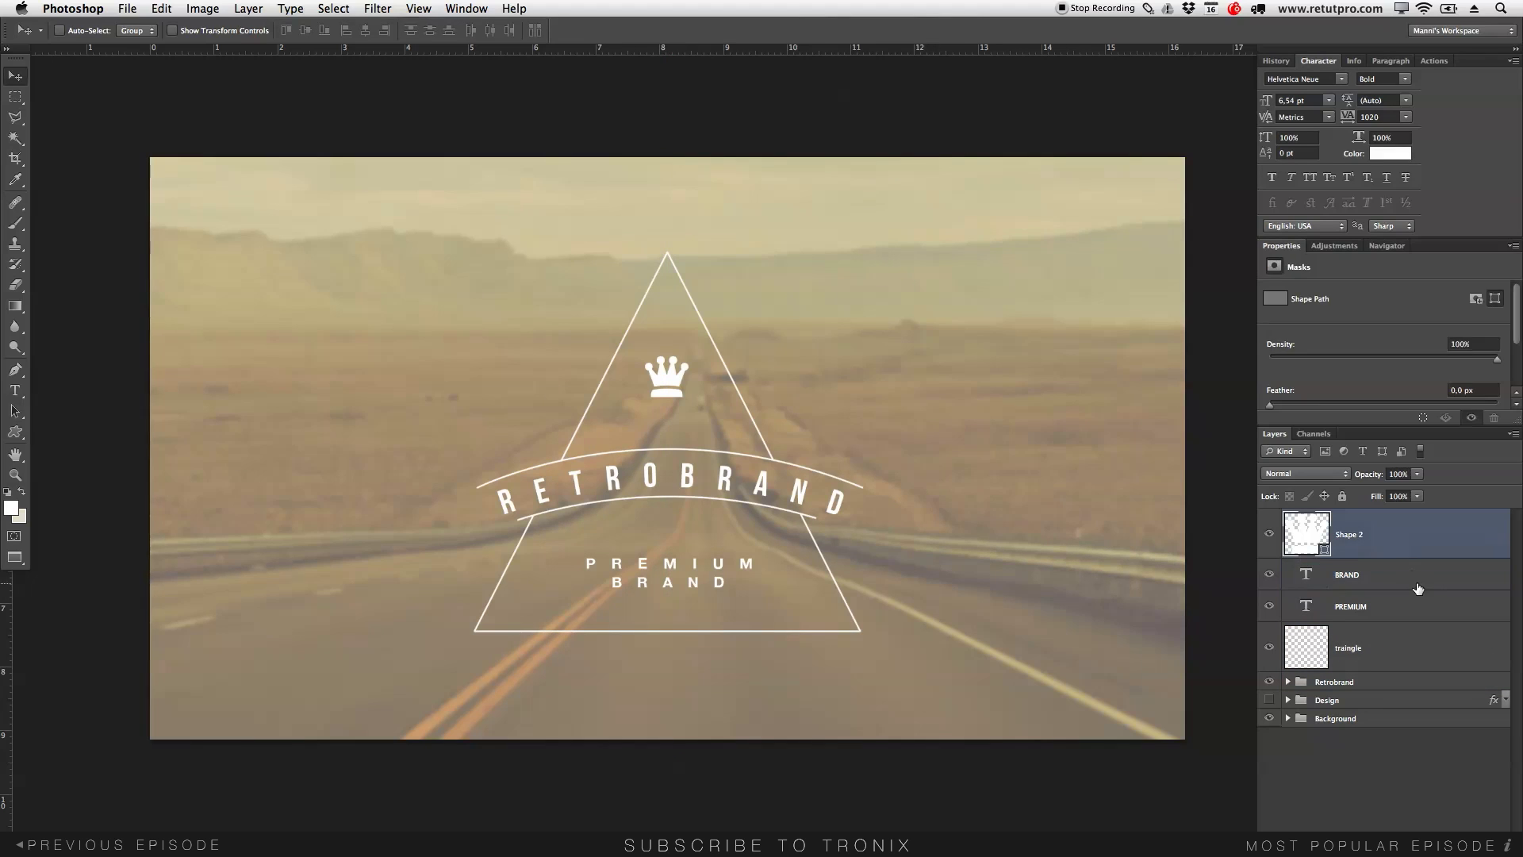
{"action": "left_click", "coordinate": [1396, 663], "text": "shift"}
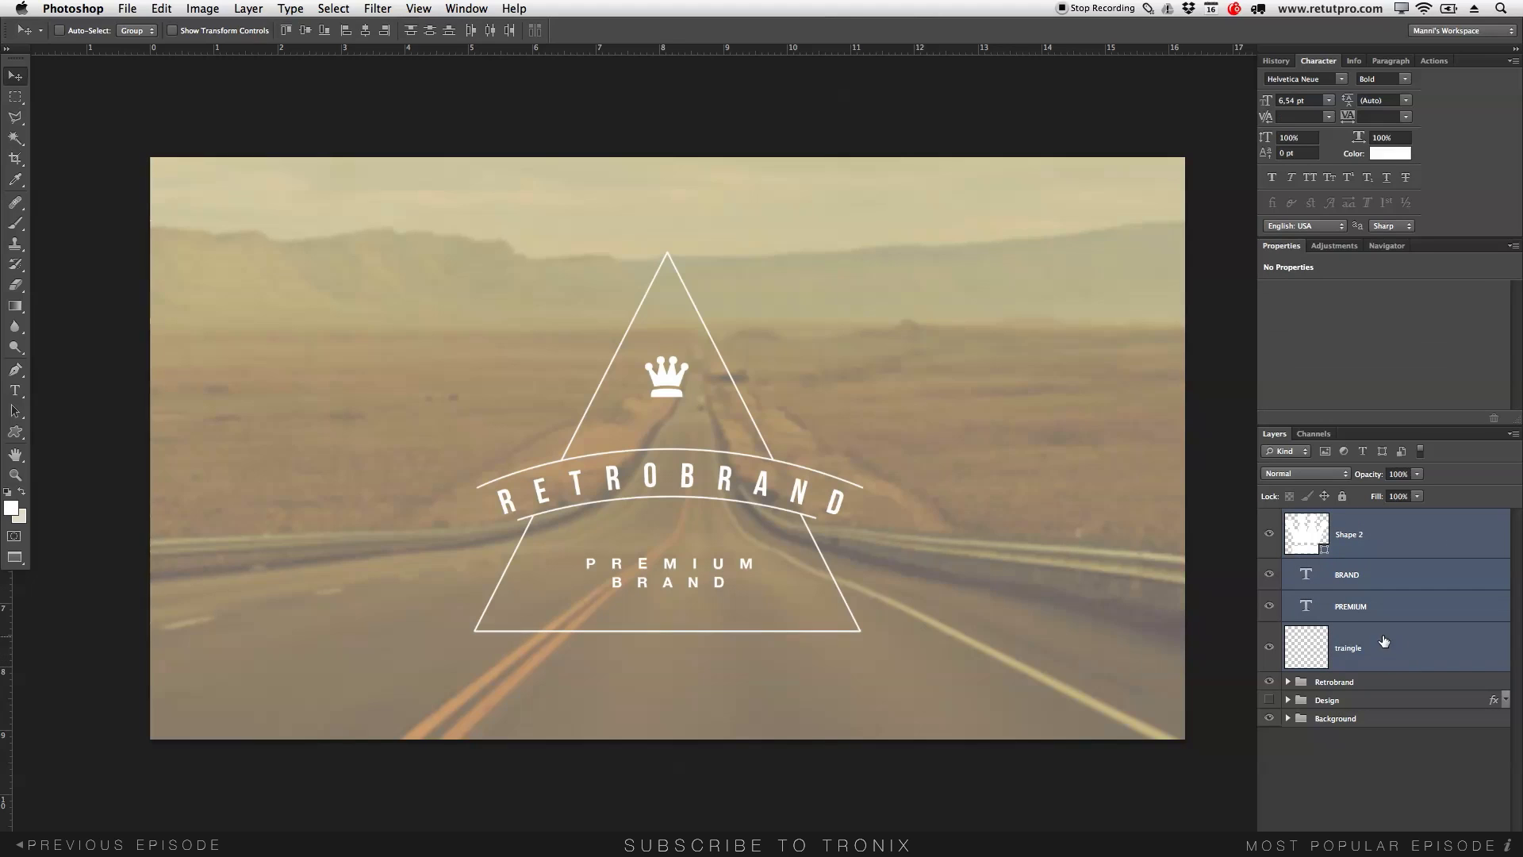
{"action": "key", "text": "super+g"}
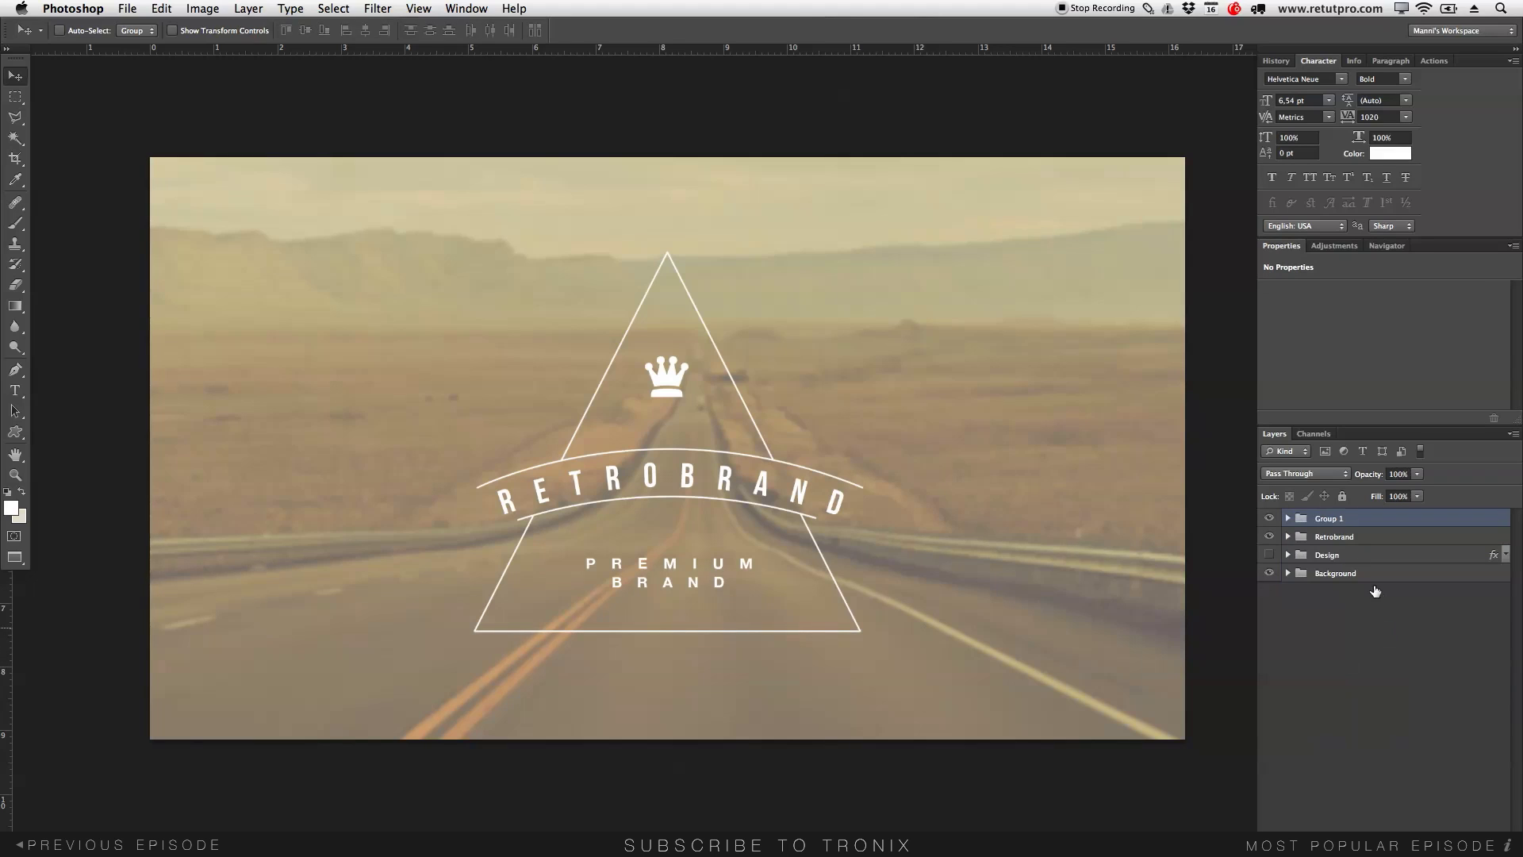
Step: Group the new layer group with the Retrobrand group and name the combined group Design2
{"action": "left_click", "coordinate": [1351, 541], "text": "shift"}
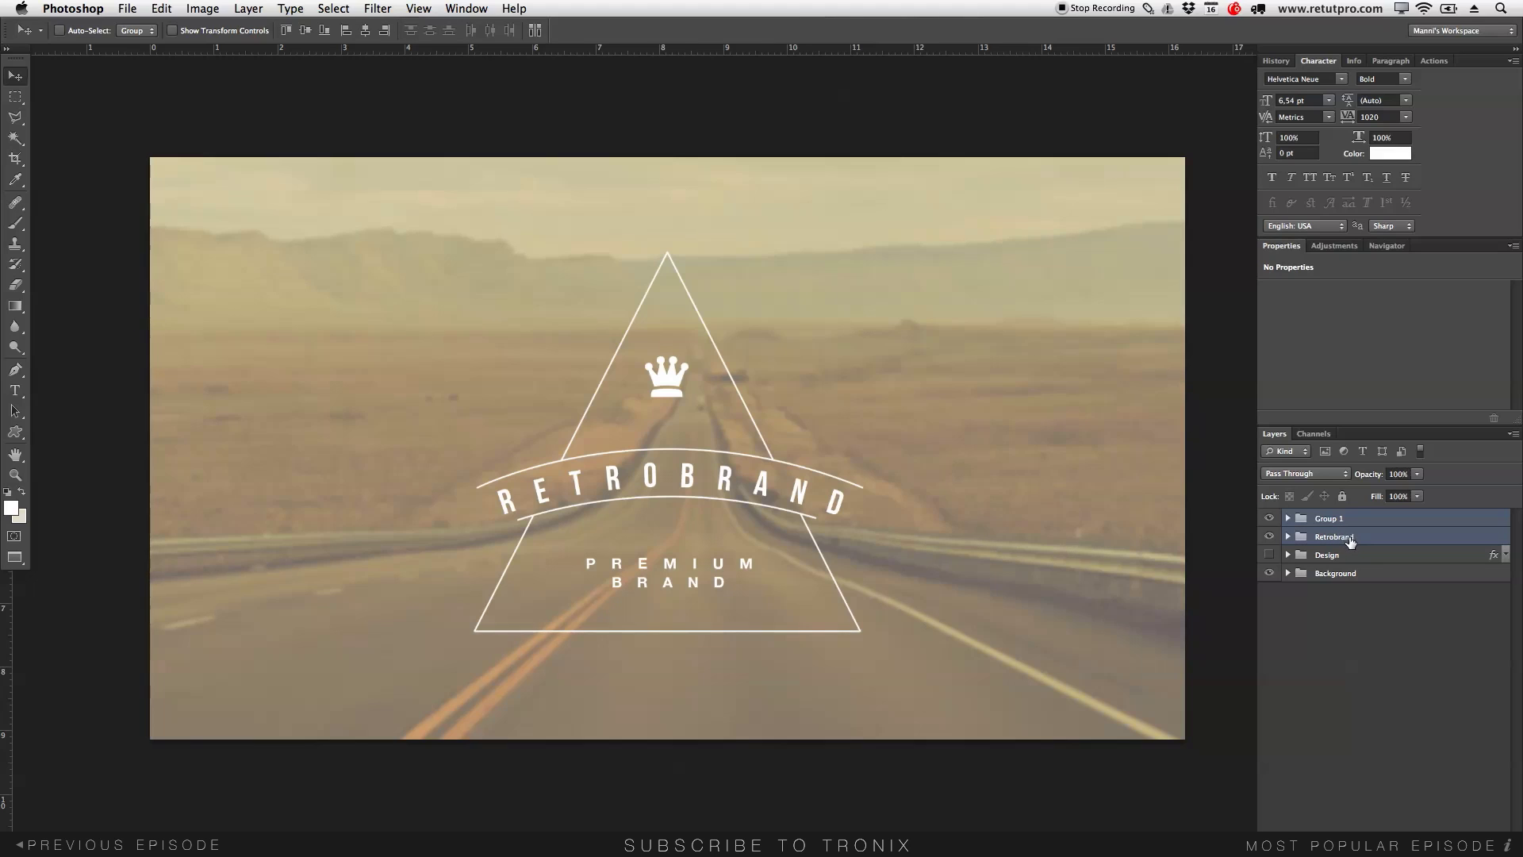
{"action": "key", "text": "super+g"}
{"action": "double_click", "coordinate": [1330, 519]}
{"action": "type", "text": "D"}
{"action": "key", "text": "Return"}
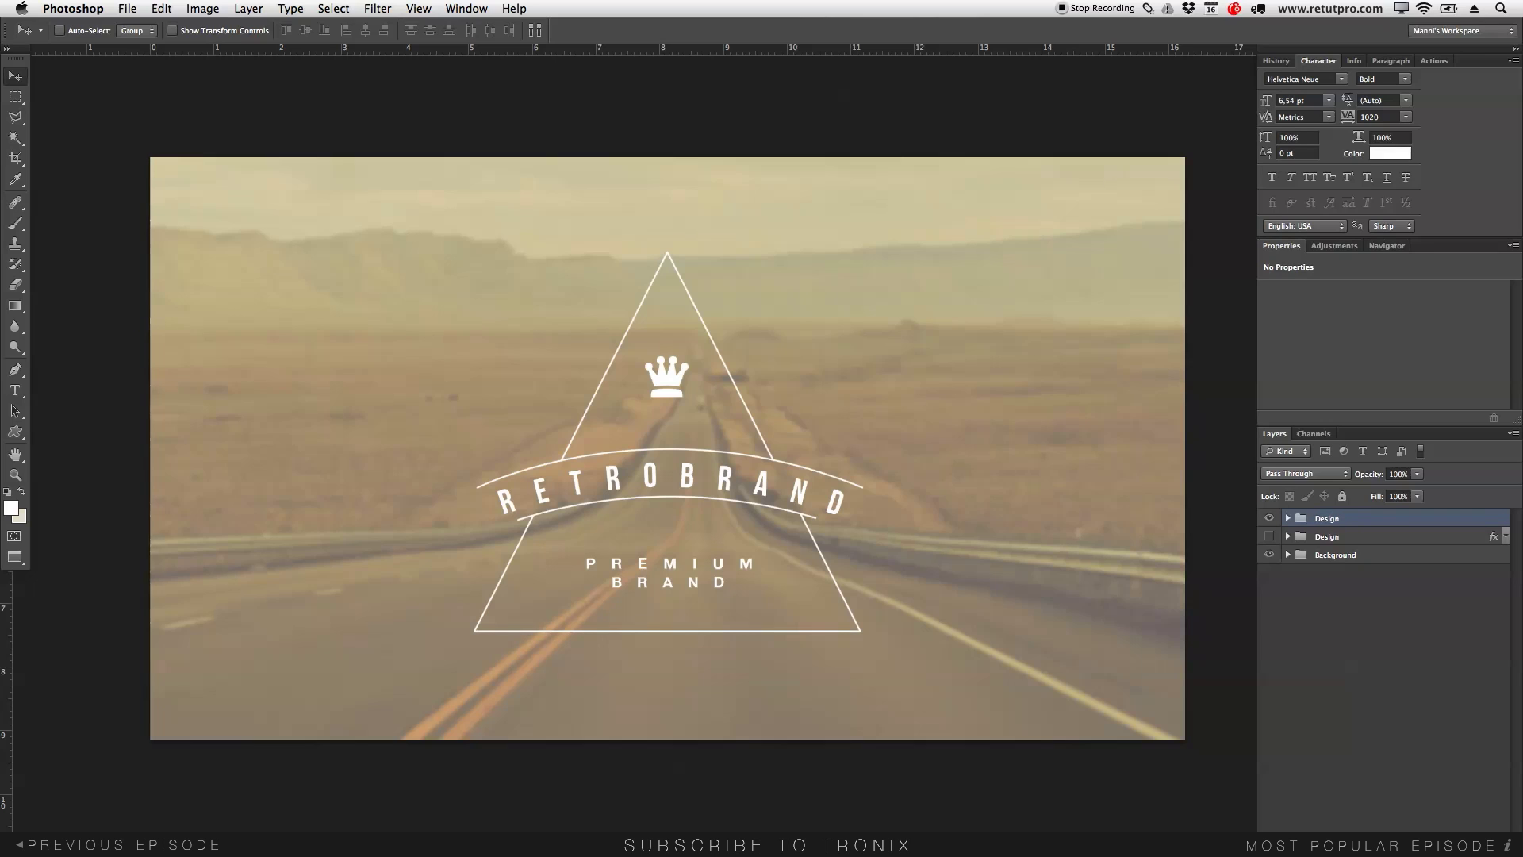
{"action": "double_click", "coordinate": [1341, 519]}
{"action": "key", "text": "Return"}
Step: Compare the two emblems by showing only the original Design group, and return to showing only Design2
{"action": "left_click", "coordinate": [1270, 519]}
{"action": "left_click", "coordinate": [1270, 537]}
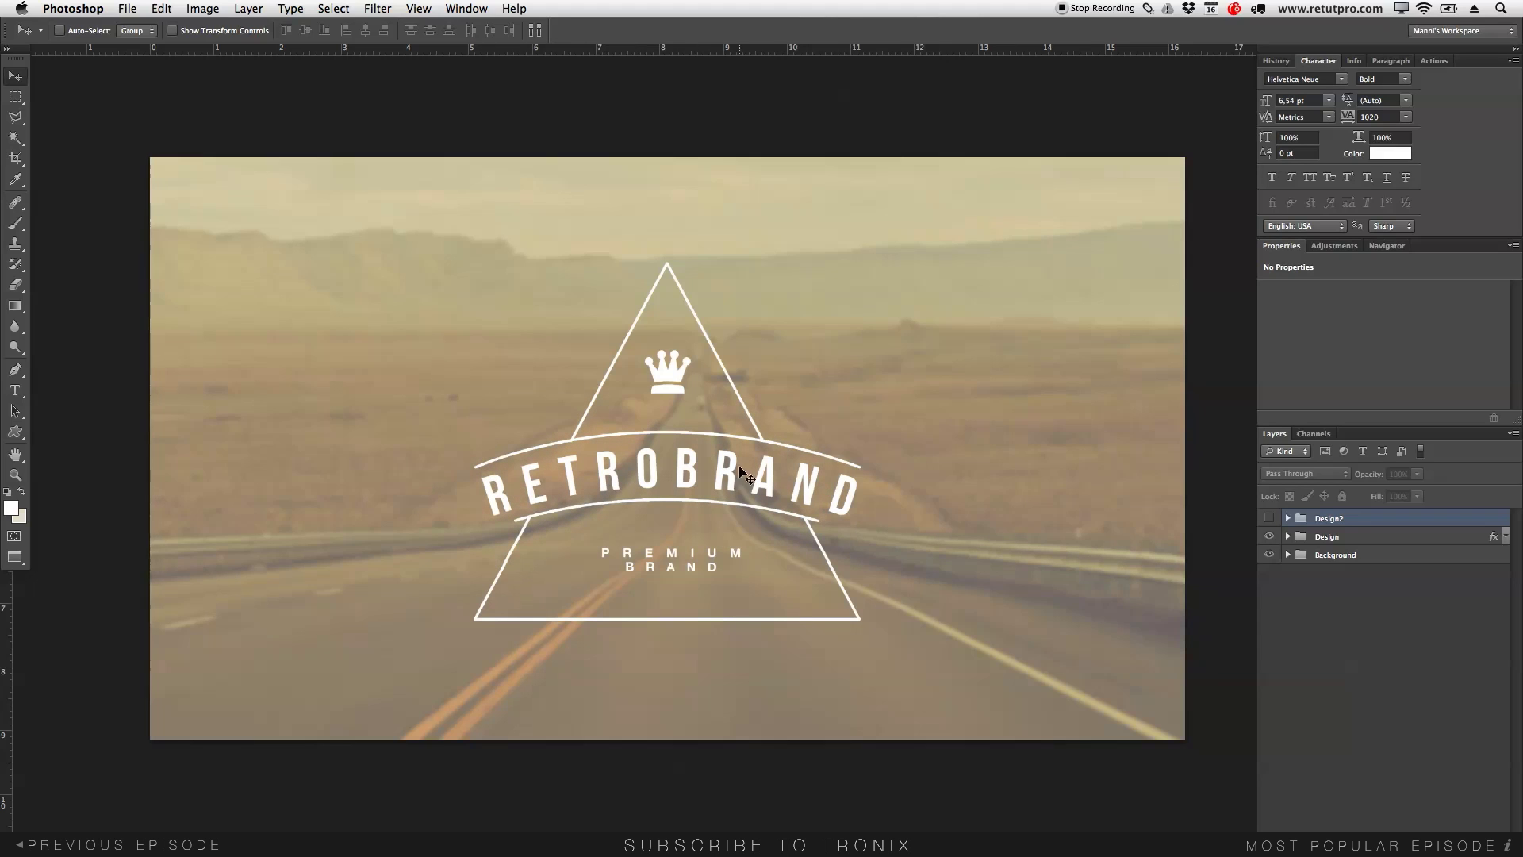
{"action": "left_click", "coordinate": [1270, 536]}
{"action": "left_click", "coordinate": [1269, 519]}
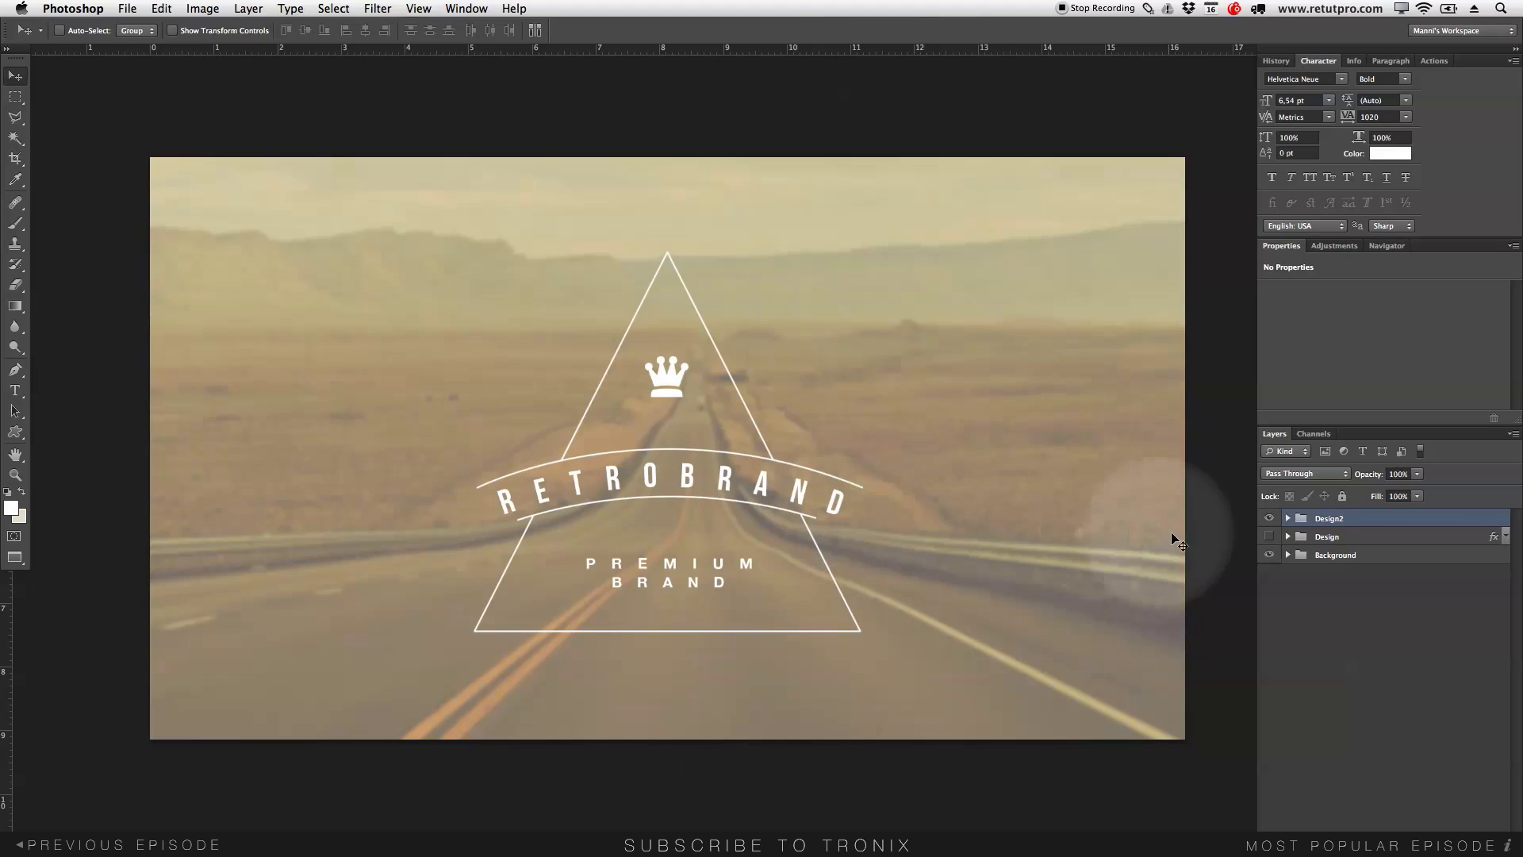
Step: Show the Design group and place the emblems side by side, with Design2 in the canvas's left half and Design in its right half
{"action": "left_click_drag", "start_coordinate": [935, 481], "coordinate": [671, 469]}
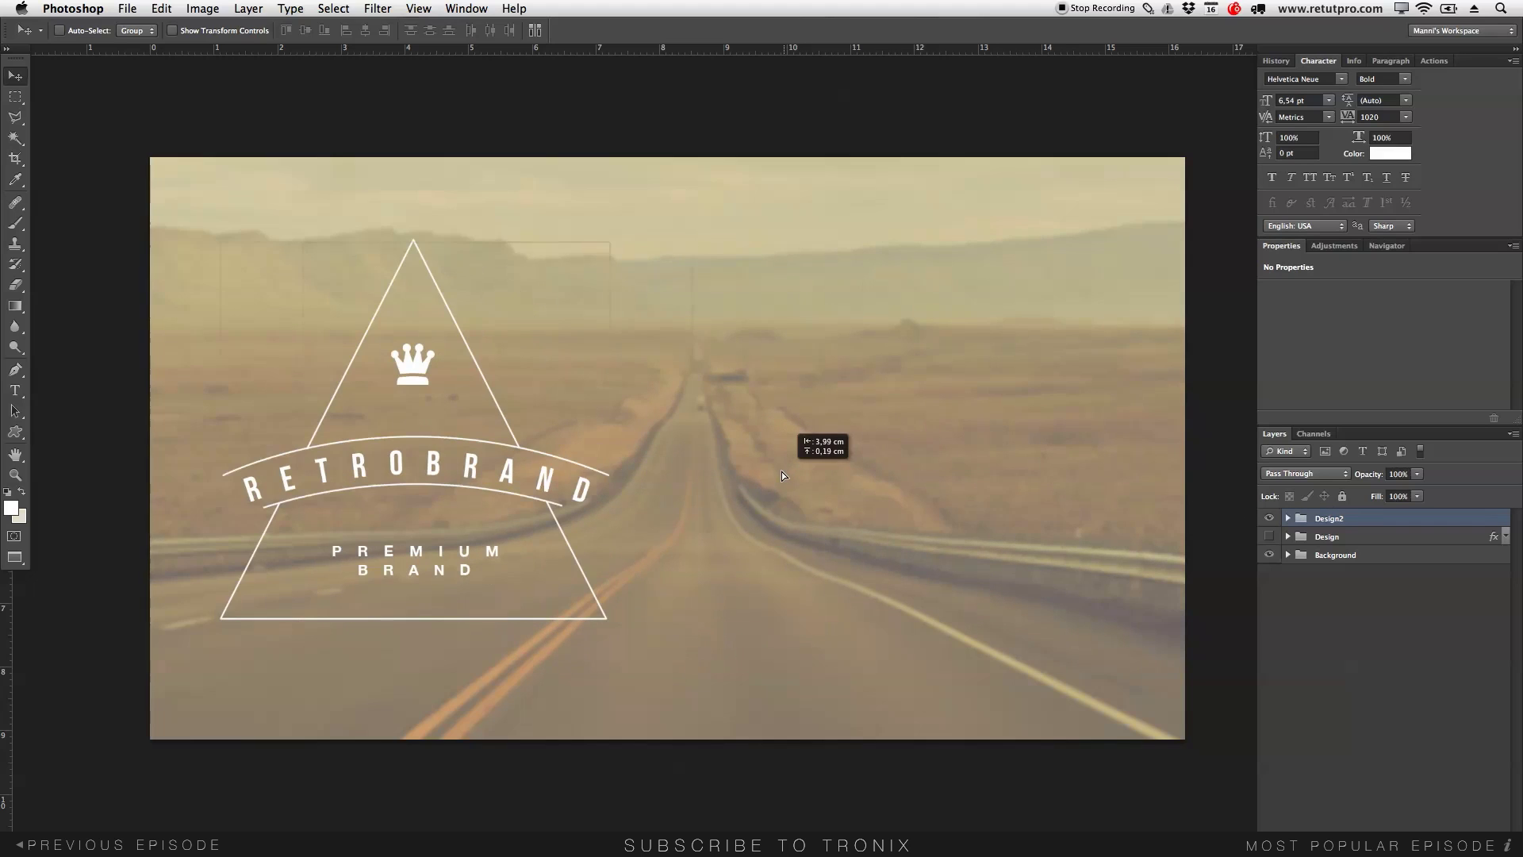
{"action": "left_click", "coordinate": [1269, 536]}
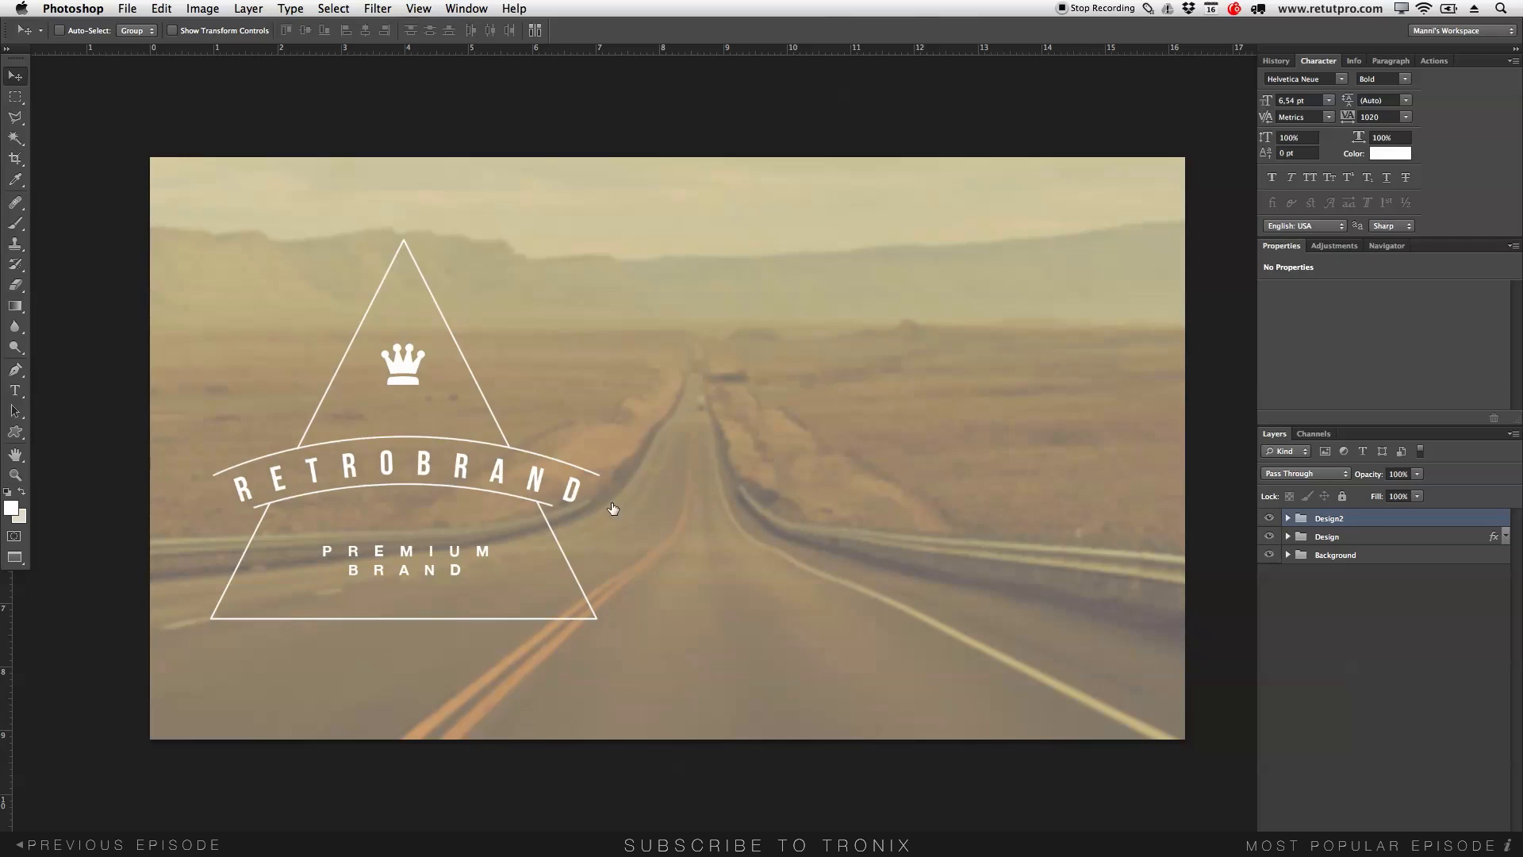
{"action": "left_click_drag", "start_coordinate": [789, 513], "coordinate": [679, 514]}
{"action": "left_click", "coordinate": [1327, 537]}
{"action": "left_click_drag", "start_coordinate": [1042, 490], "coordinate": [1094, 487]}
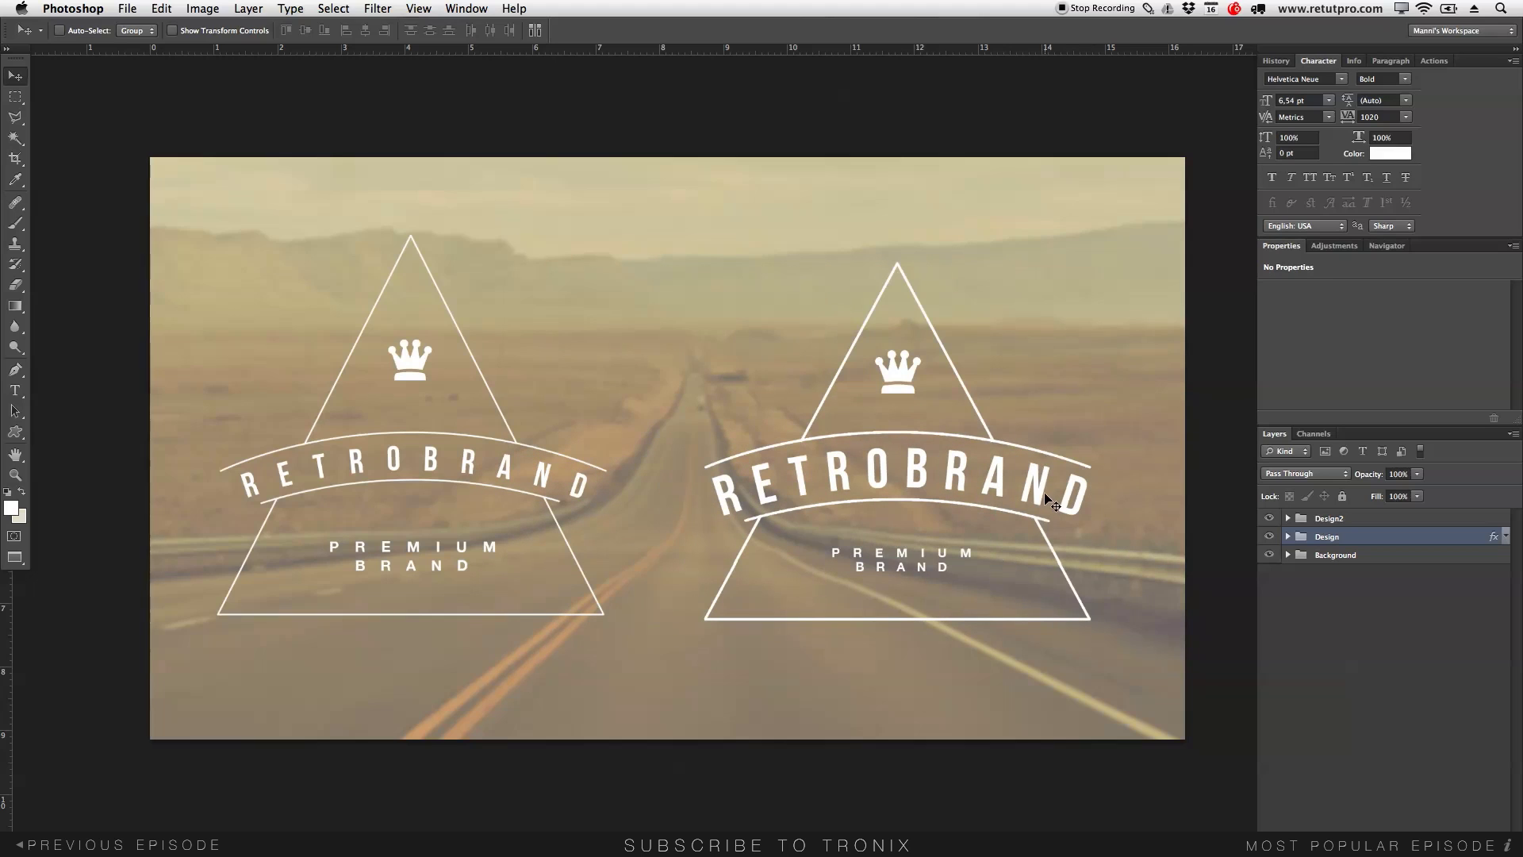